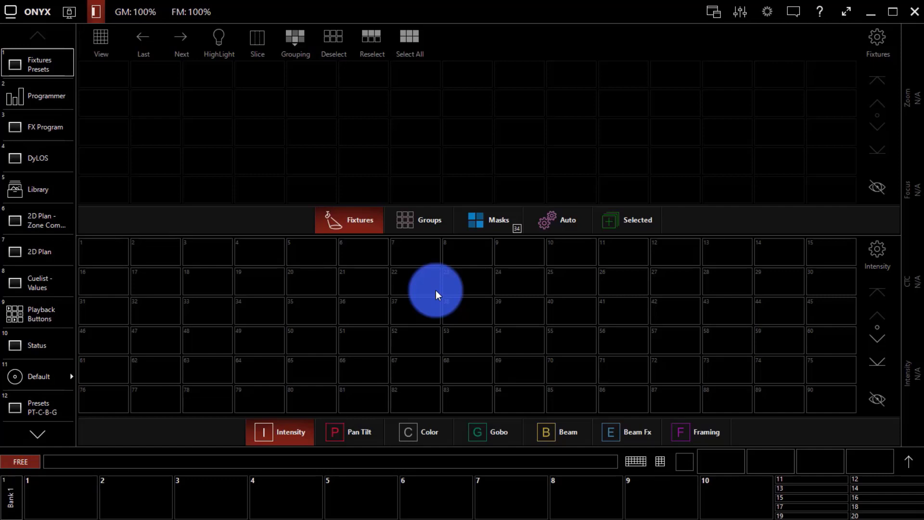
- Open the show's patch and start a new fixture from the standard fixture library
{"action": "left_click", "coordinate": [18, 6]}
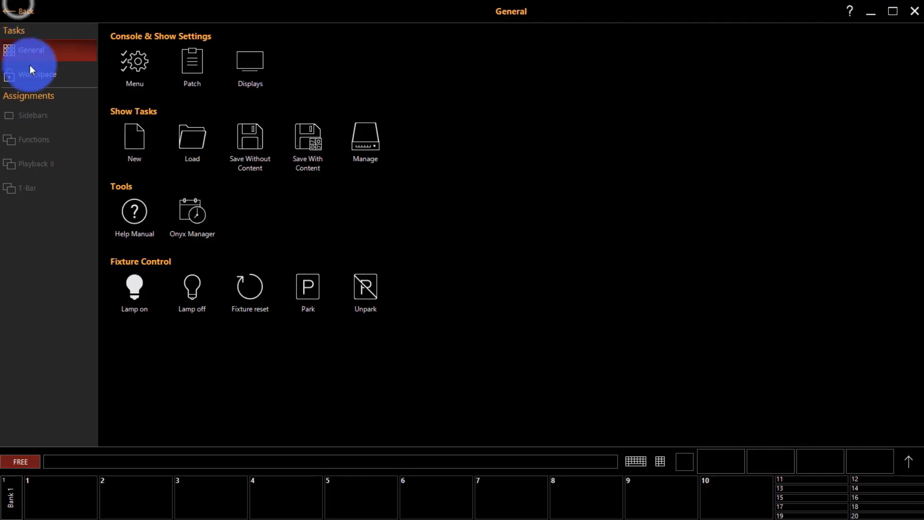
{"action": "left_click", "coordinate": [192, 62]}
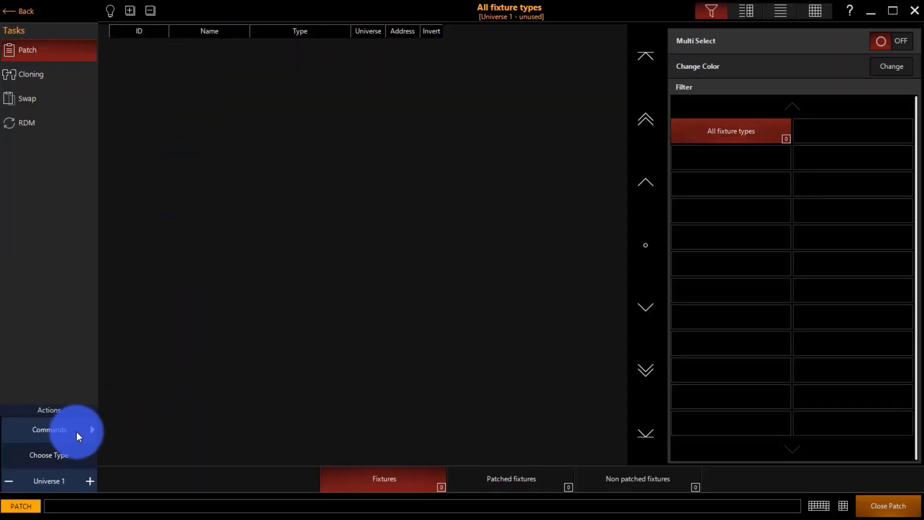
{"action": "left_click", "coordinate": [76, 430]}
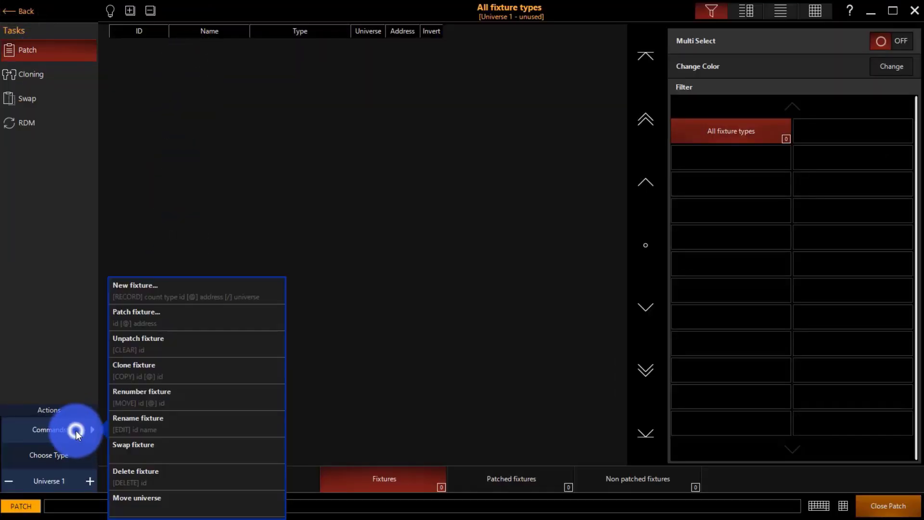
{"action": "left_click", "coordinate": [159, 292]}
{"action": "left_click", "coordinate": [496, 476]}
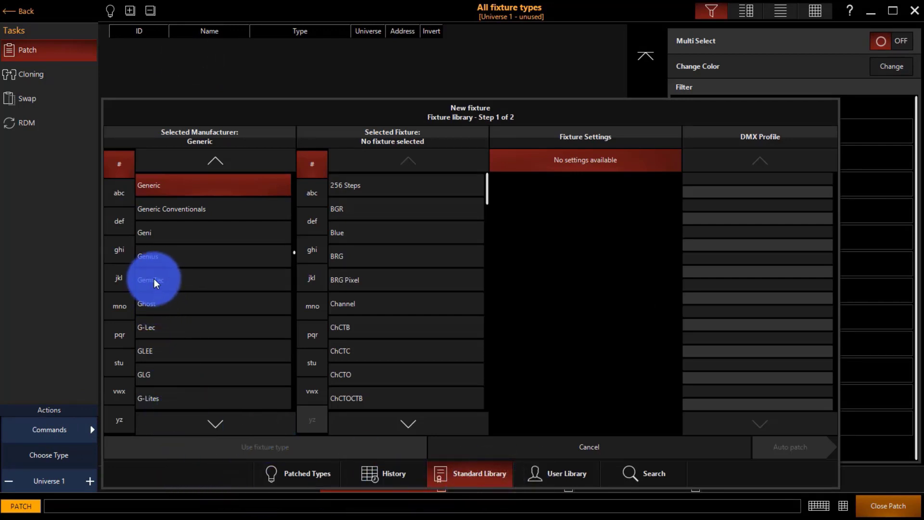
- Choose the ADJ Inno Pocket Spot in 11 Ch mode as the new fixture type
{"action": "left_click", "coordinate": [120, 195]}
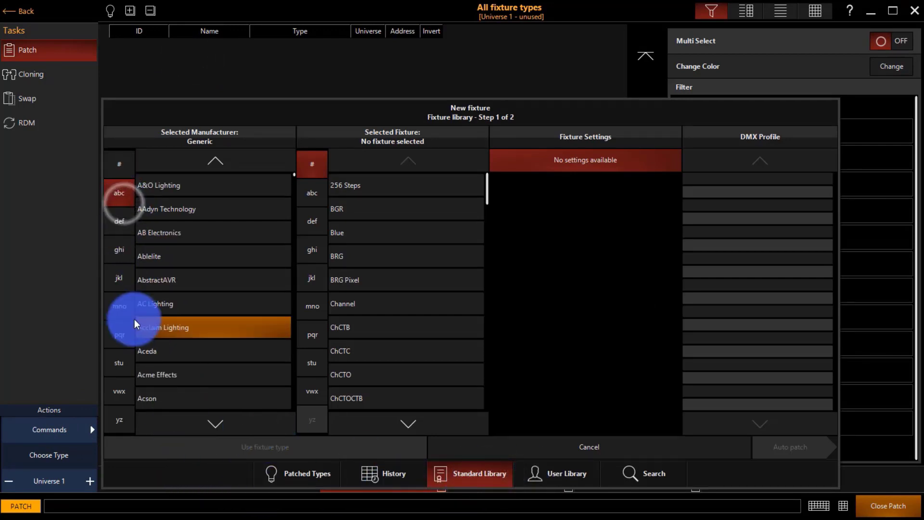
{"action": "left_click", "coordinate": [195, 424]}
{"action": "left_click", "coordinate": [156, 236]}
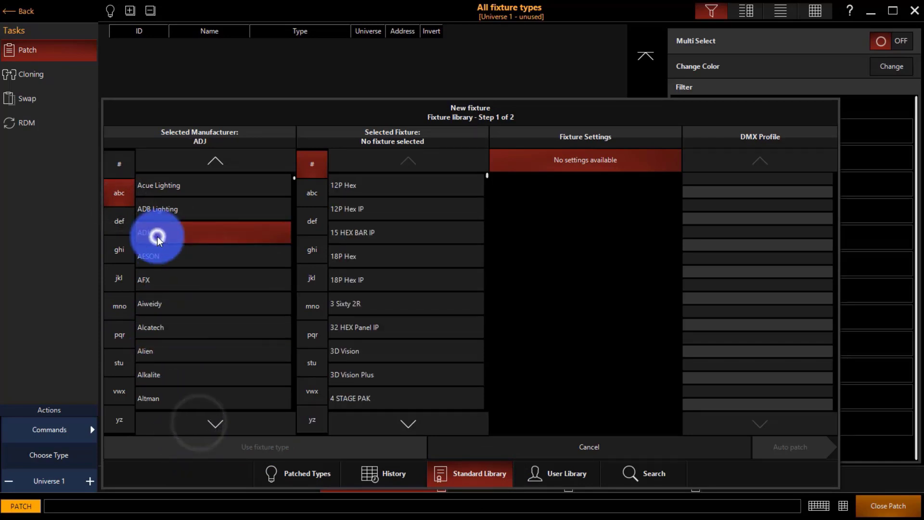
{"action": "left_click", "coordinate": [310, 246]}
{"action": "left_click", "coordinate": [311, 246]}
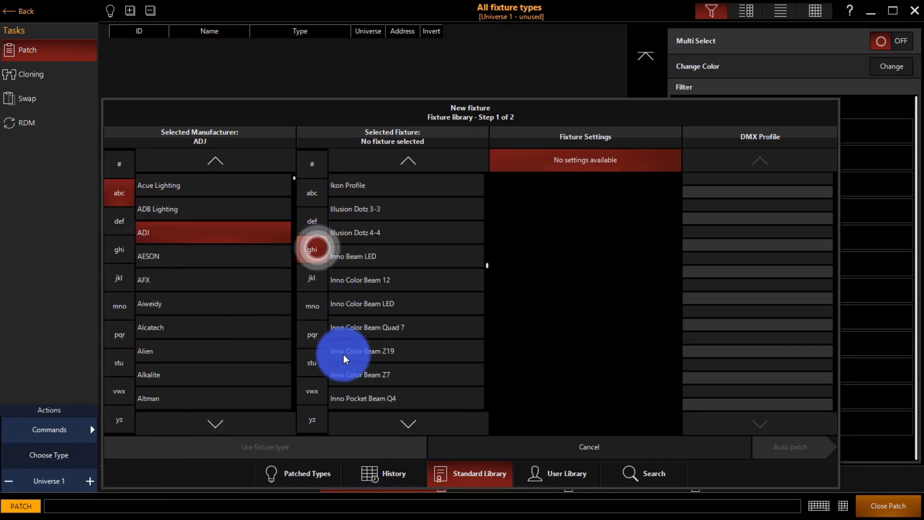
{"action": "left_click", "coordinate": [394, 419]}
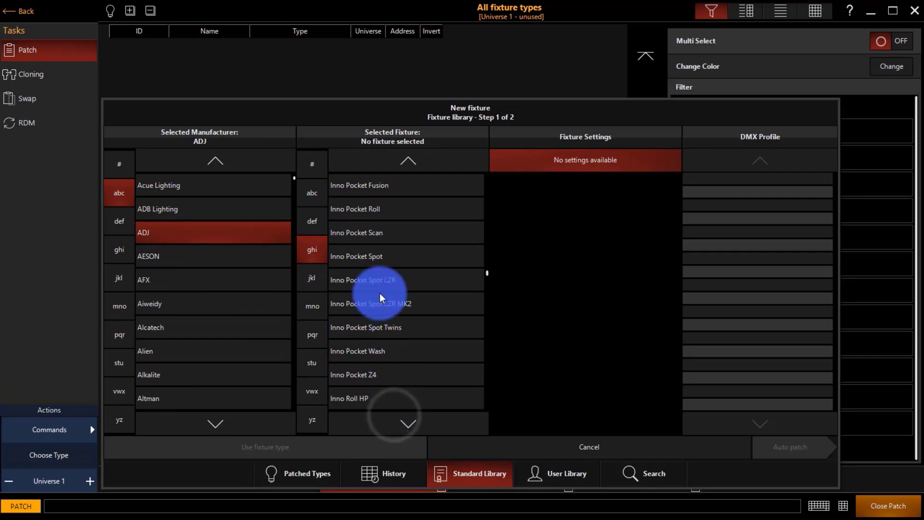
{"action": "left_click", "coordinate": [377, 256]}
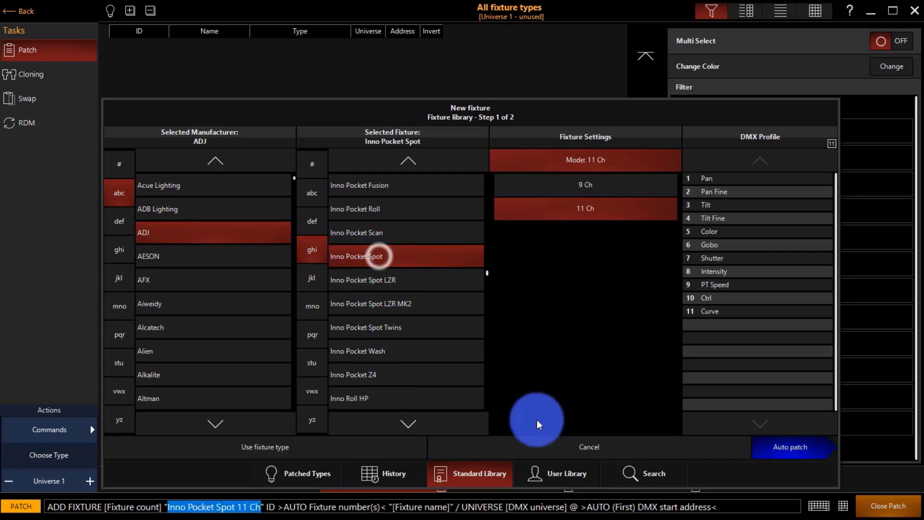
- Auto patch 4 Inno Pocket Spot fixtures with the name Spot and apply them to the patch
{"action": "left_click", "coordinate": [764, 445]}
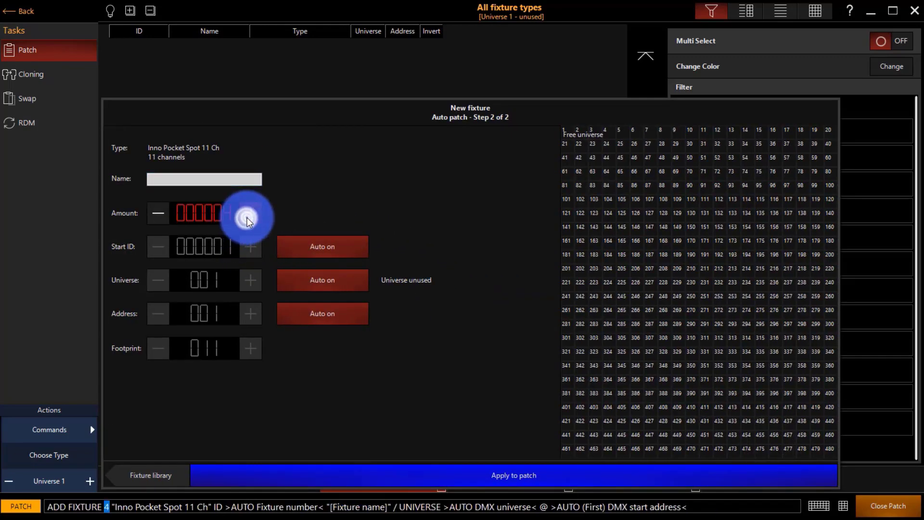
{"action": "left_click", "coordinate": [216, 182]}
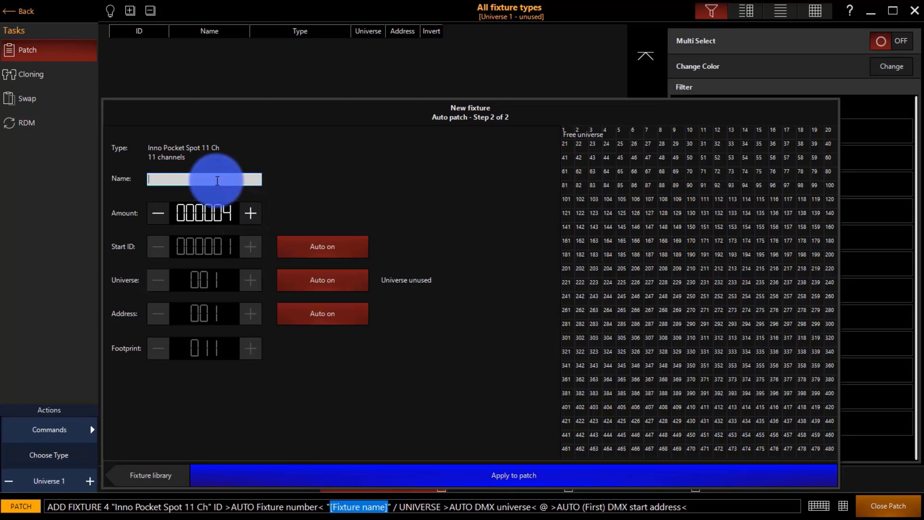
{"action": "type", "text": "Spot"}
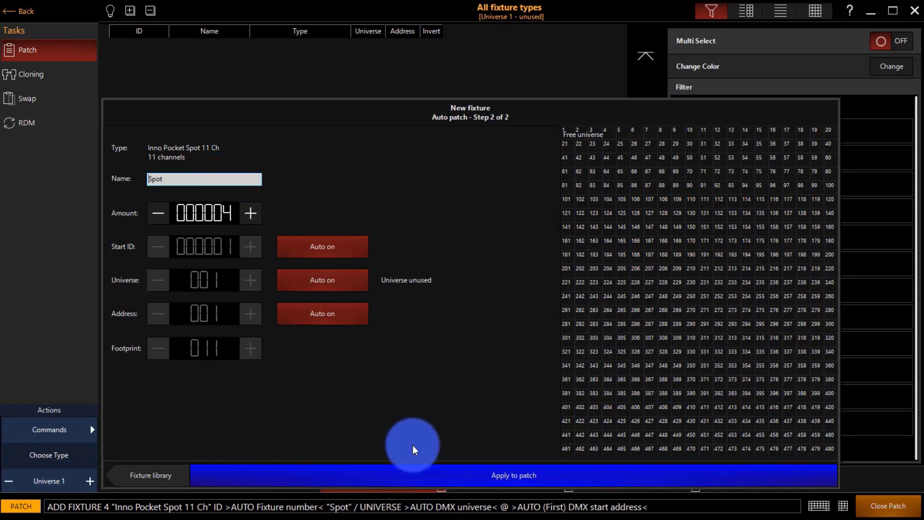
{"action": "left_click", "coordinate": [452, 482]}
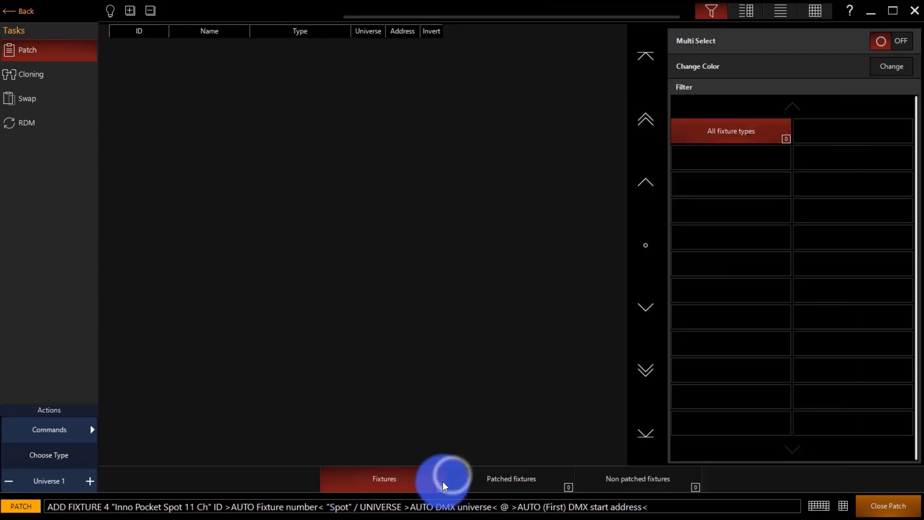
- Start another new fixture and choose the Chauvet SlimPAR 64 as its type
{"action": "left_click", "coordinate": [80, 434]}
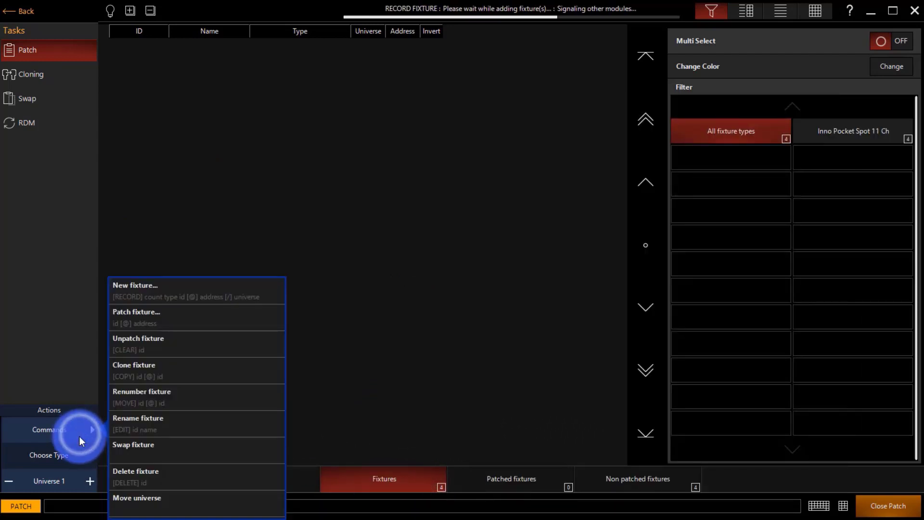
{"action": "left_click", "coordinate": [131, 295]}
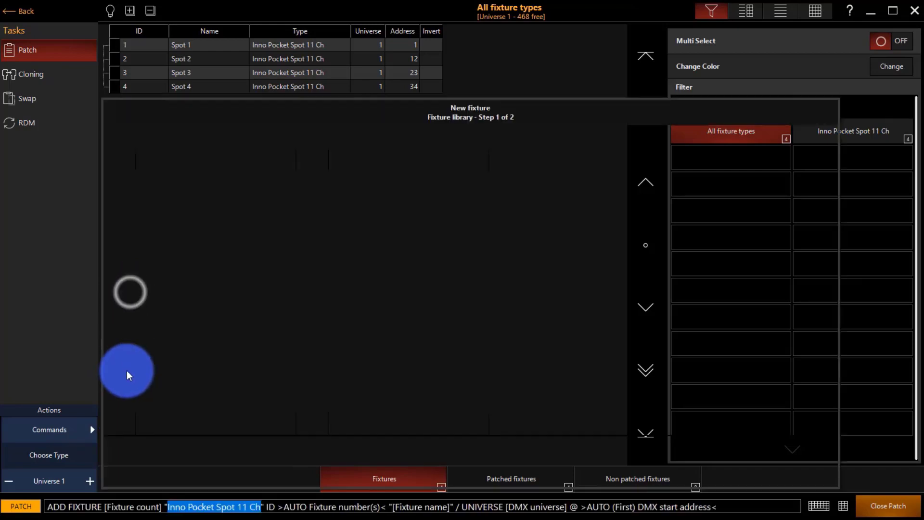
{"action": "left_click", "coordinate": [128, 207]}
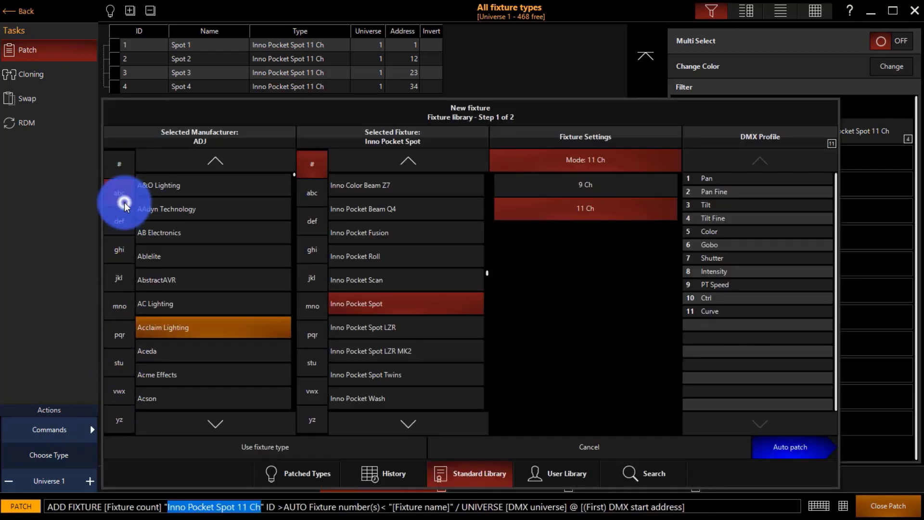
{"action": "left_click", "coordinate": [125, 202]}
{"action": "left_click", "coordinate": [124, 202]}
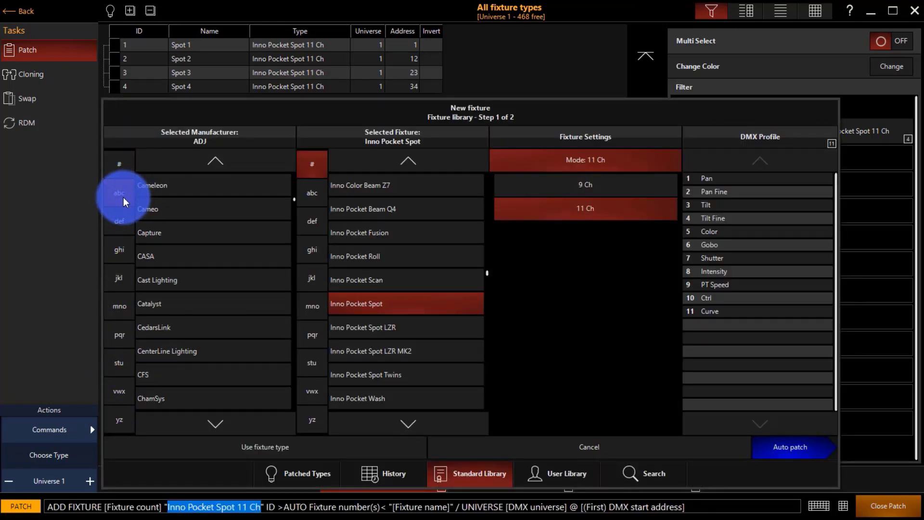
{"action": "left_click", "coordinate": [206, 420]}
{"action": "left_click", "coordinate": [164, 185]}
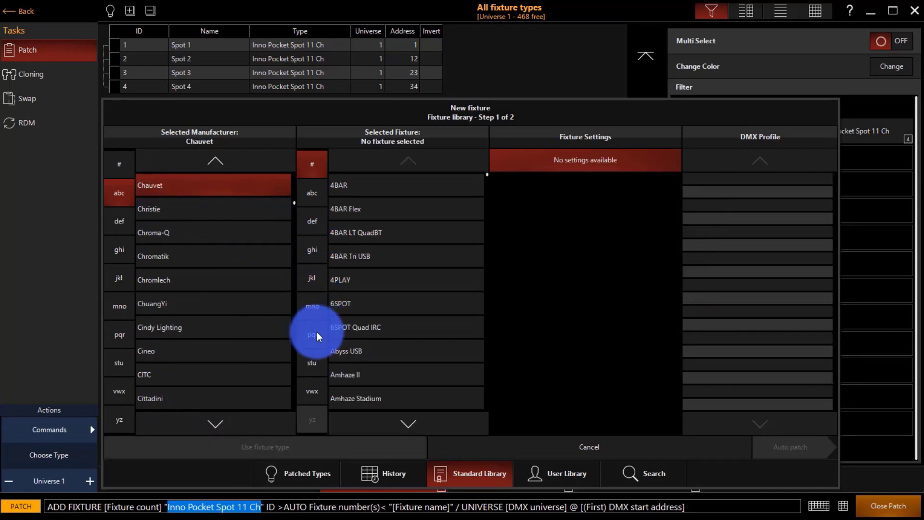
{"action": "left_click", "coordinate": [317, 366]}
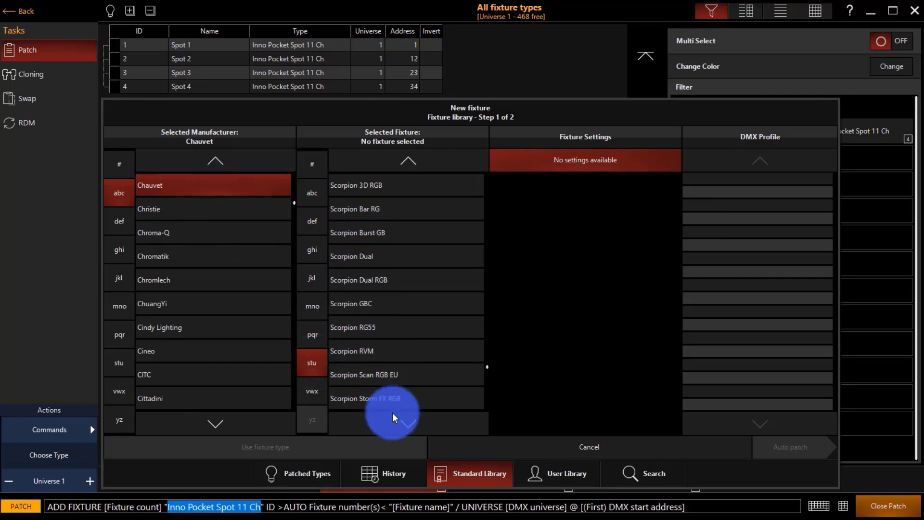
{"action": "left_click", "coordinate": [388, 356]}
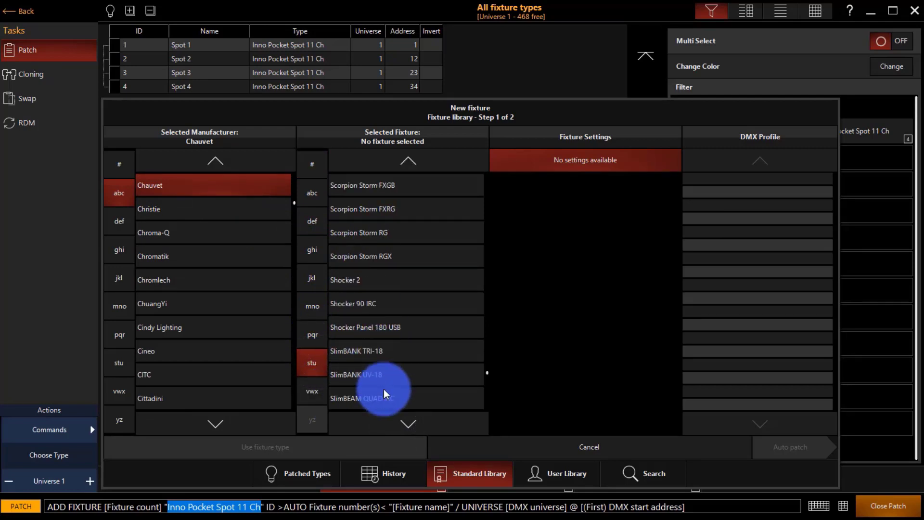
{"action": "left_click", "coordinate": [392, 428]}
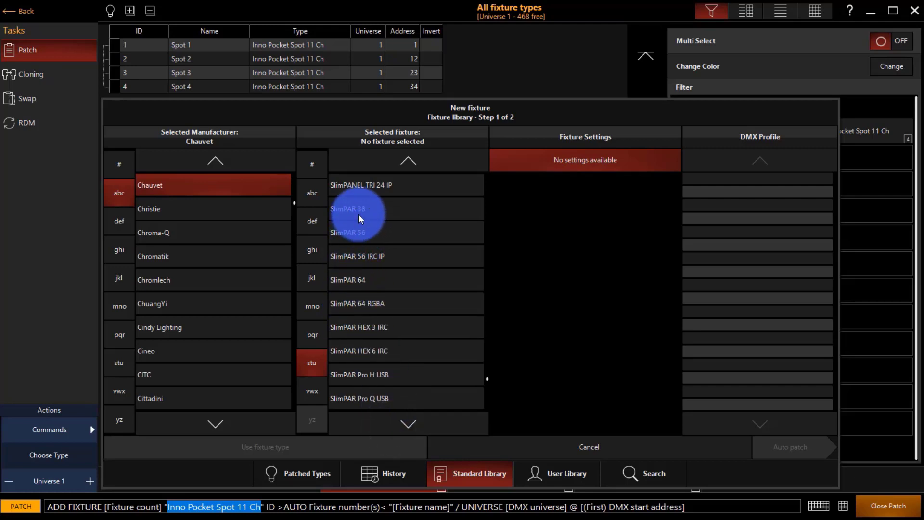
{"action": "left_click", "coordinate": [372, 281]}
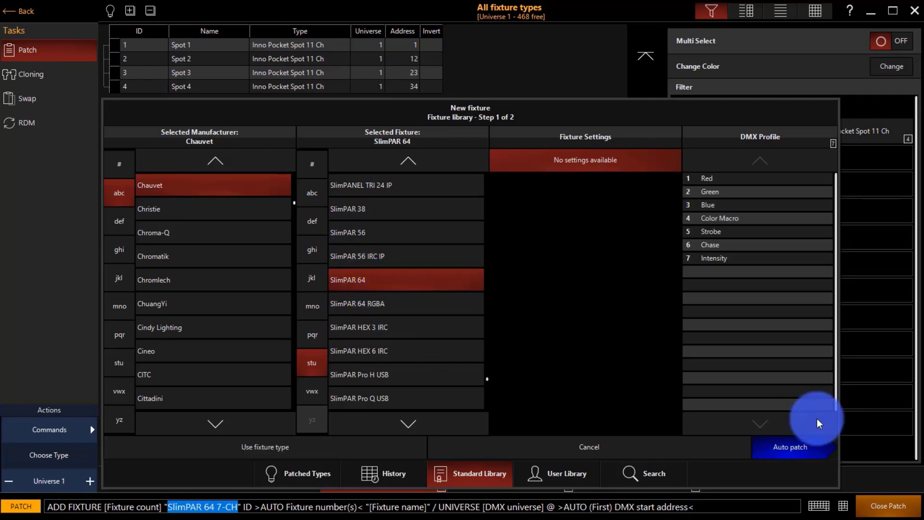
- Auto patch 4 SlimPAR 64 fixtures with the name Par and apply them to the patch
{"action": "left_click", "coordinate": [768, 457]}
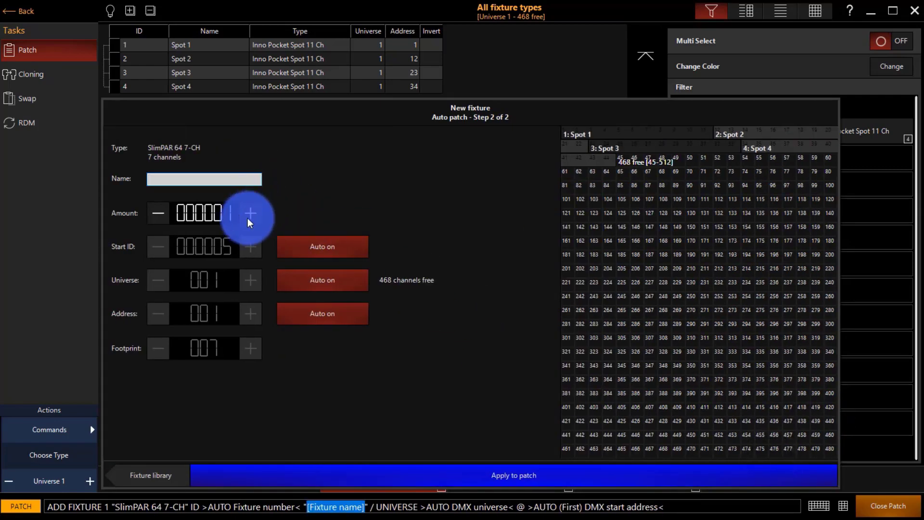
{"action": "left_click", "coordinate": [249, 214]}
{"action": "left_click", "coordinate": [216, 180]}
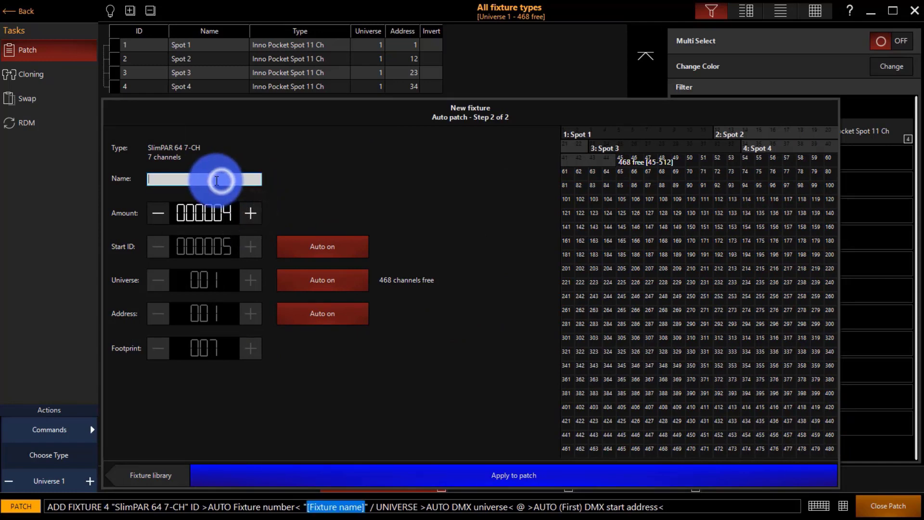
{"action": "type", "text": "P"}
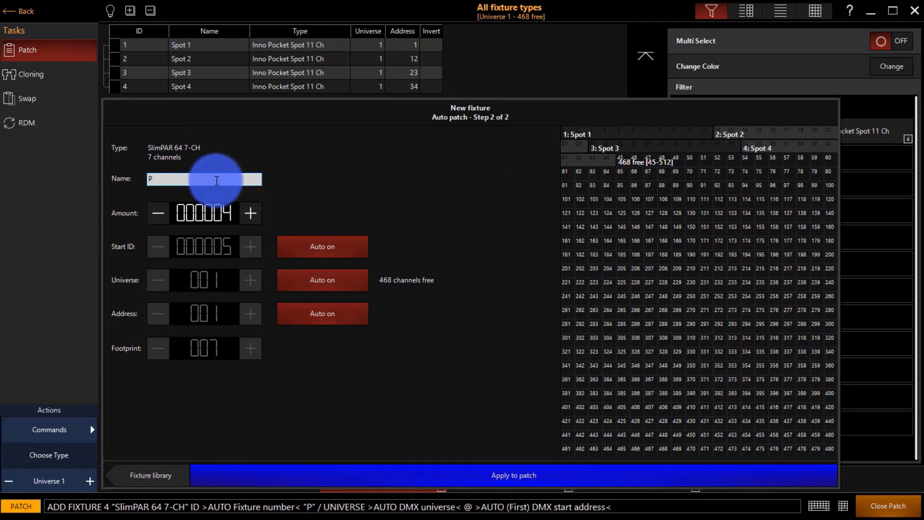
{"action": "type", "text": "ars"}
{"action": "key", "text": "BackSpace"}
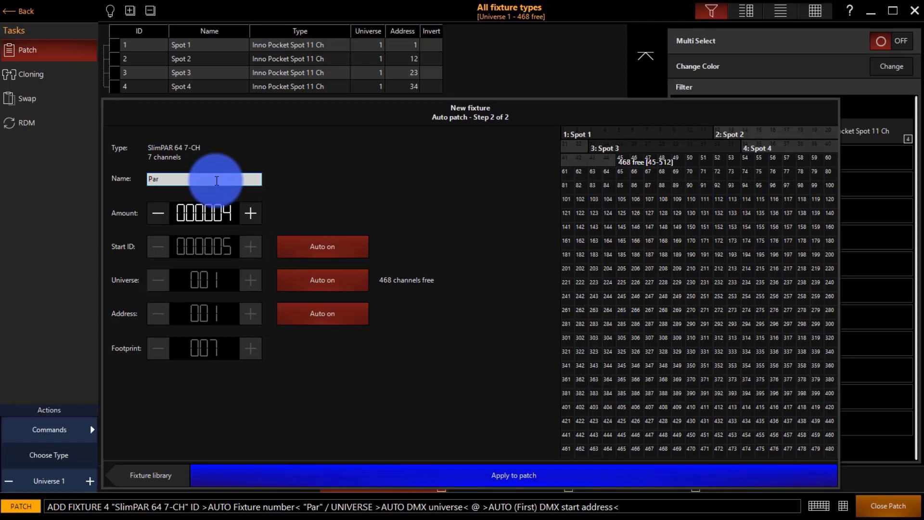
{"action": "left_click", "coordinate": [339, 478]}
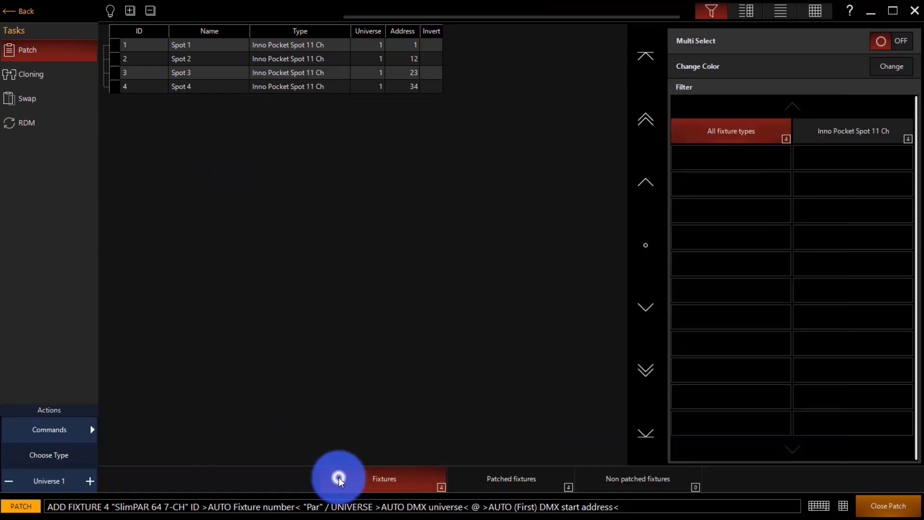
- Start a third new fixture and choose the Generic Channel type with GM Enabled
{"action": "left_click", "coordinate": [60, 435]}
{"action": "left_click", "coordinate": [118, 288]}
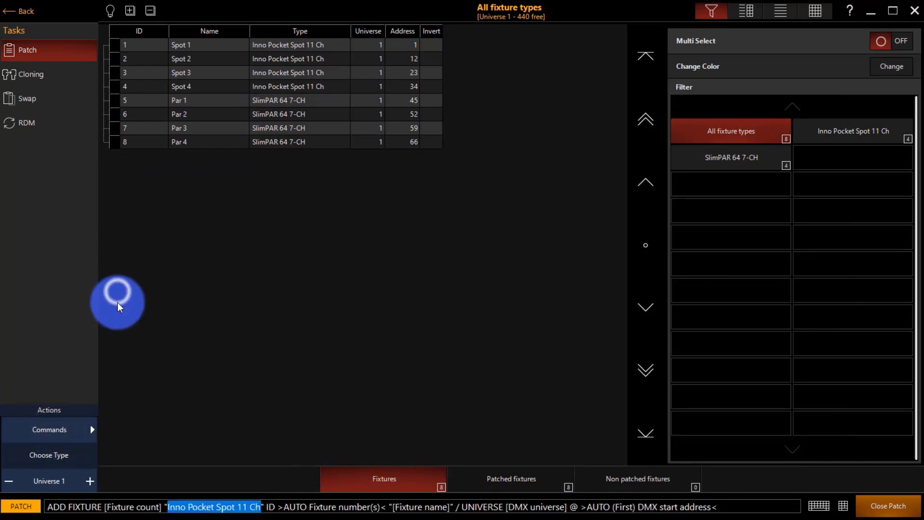
{"action": "left_click", "coordinate": [226, 273]}
{"action": "left_click", "coordinate": [467, 469]}
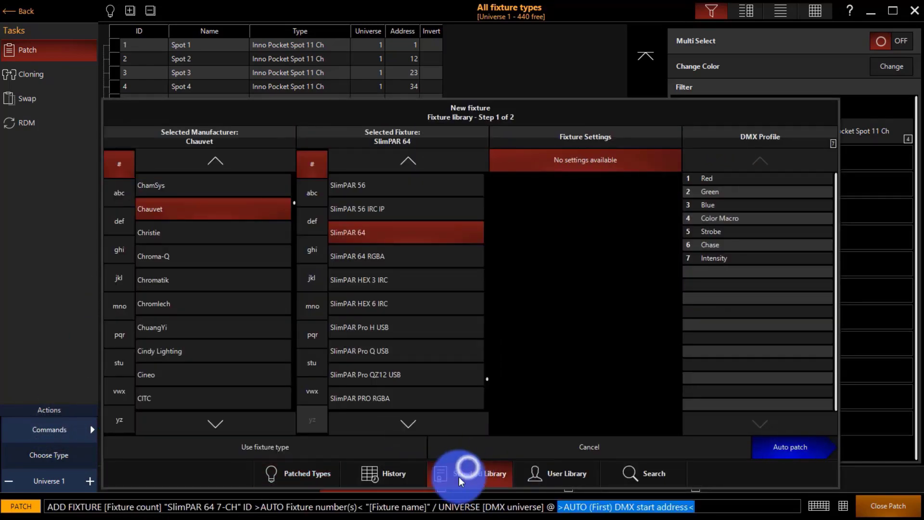
{"action": "left_click", "coordinate": [120, 251]}
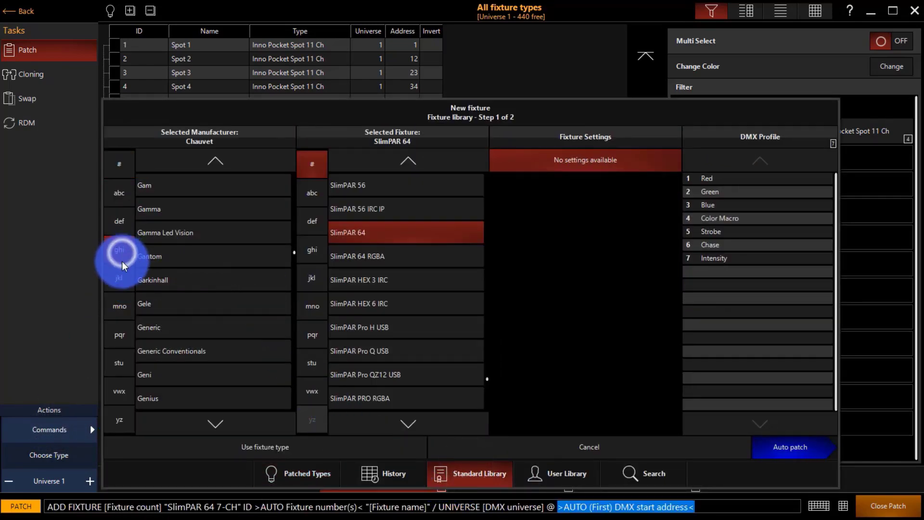
{"action": "left_click", "coordinate": [159, 329]}
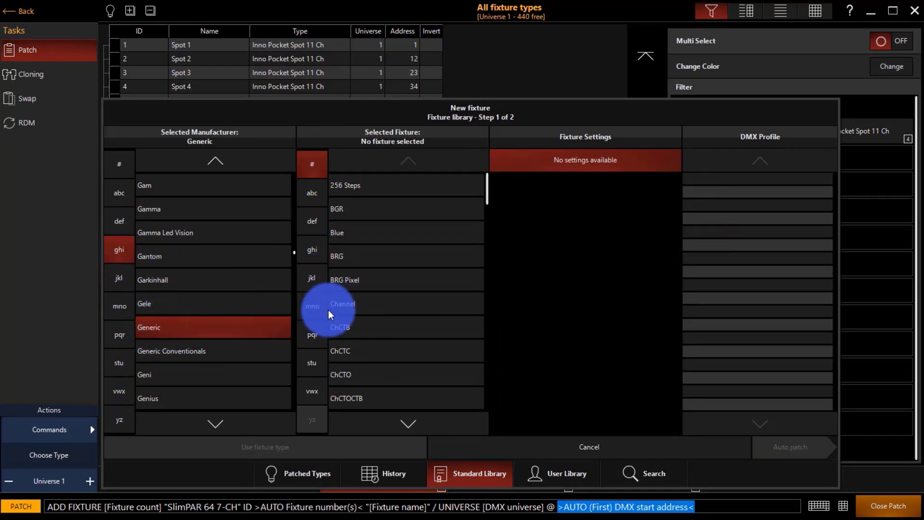
{"action": "left_click", "coordinate": [351, 308]}
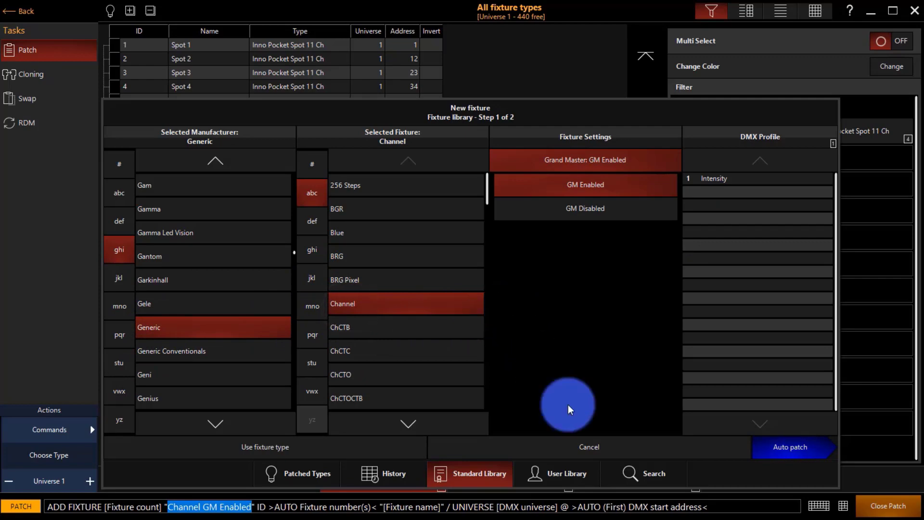
- Auto patch 4 Channel GM Enabled fixtures with the name FOH and apply them to the patch
{"action": "left_click", "coordinate": [778, 449]}
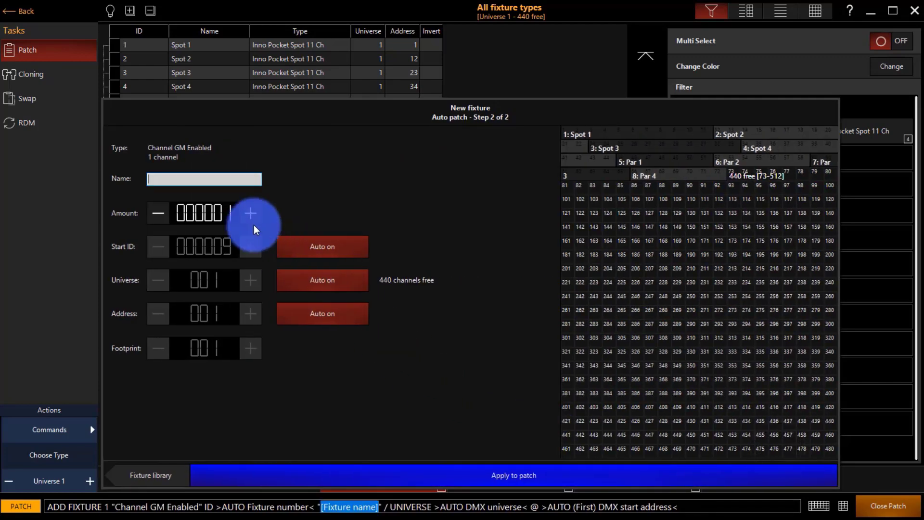
{"action": "left_click", "coordinate": [254, 214]}
{"action": "left_click", "coordinate": [250, 214]}
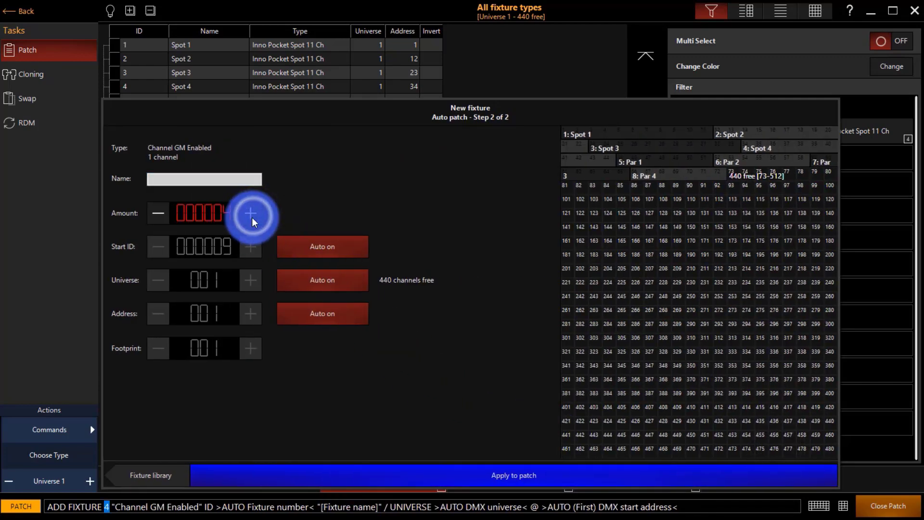
{"action": "left_click", "coordinate": [237, 181]}
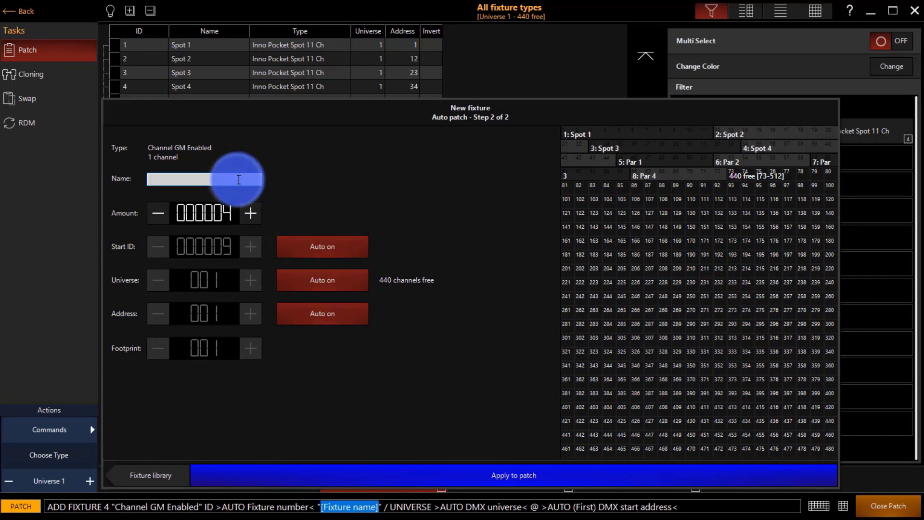
{"action": "type", "text": "FOH"}
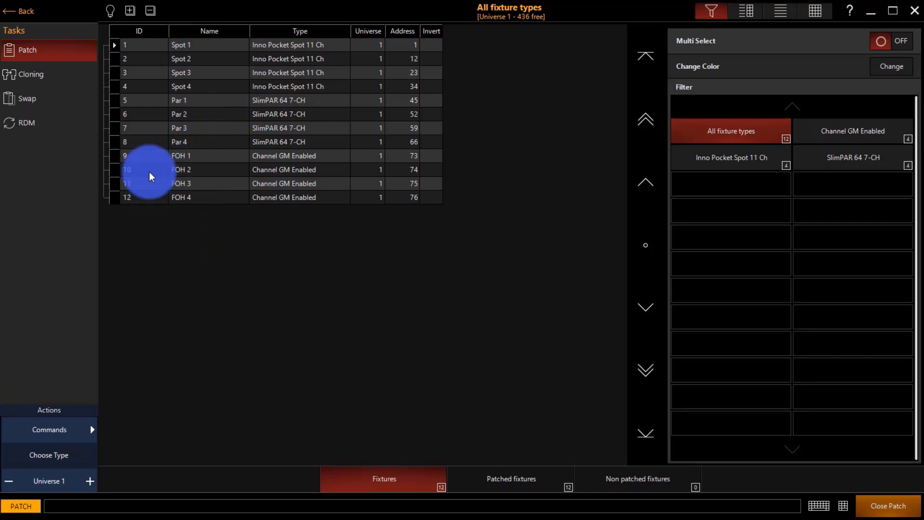
- Move all twelve patched fixtures to IDs starting at 100
{"action": "left_click_drag", "start_coordinate": [137, 51], "coordinate": [136, 202]}
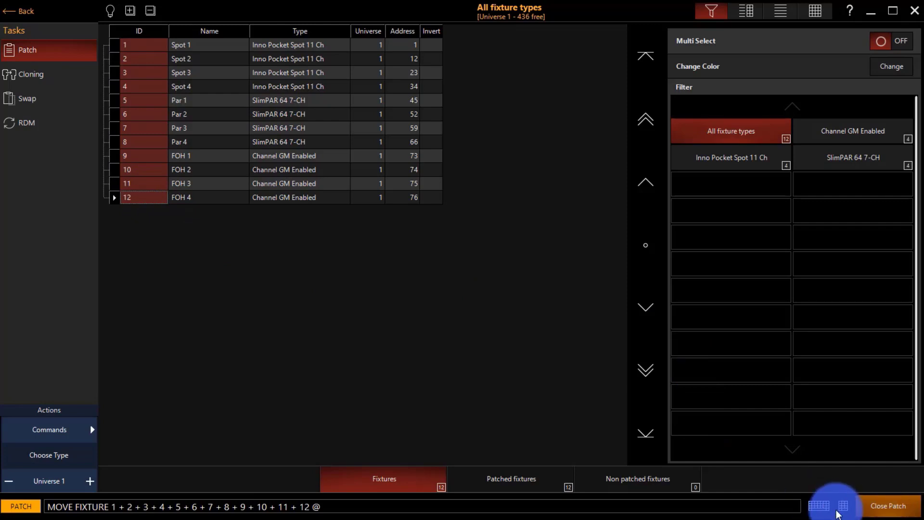
{"action": "left_click", "coordinate": [846, 506]}
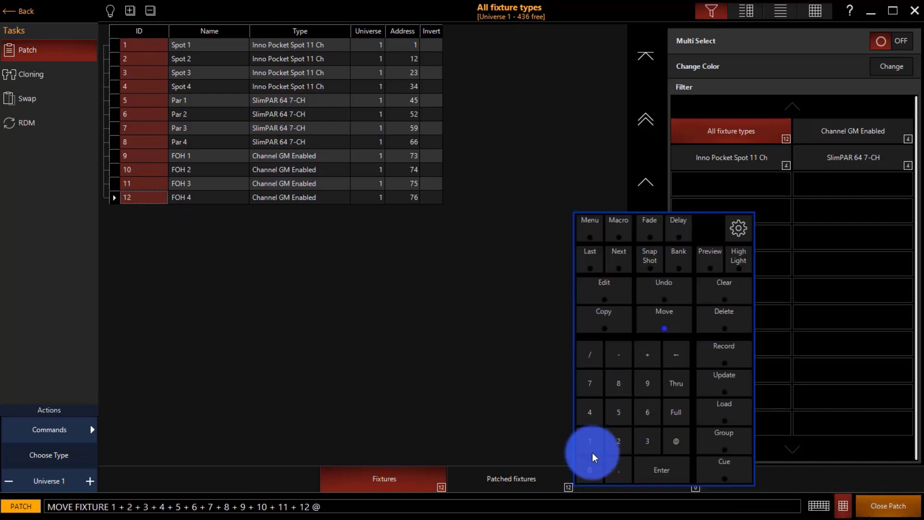
{"action": "left_click", "coordinate": [590, 468]}
{"action": "left_click", "coordinate": [590, 468]}
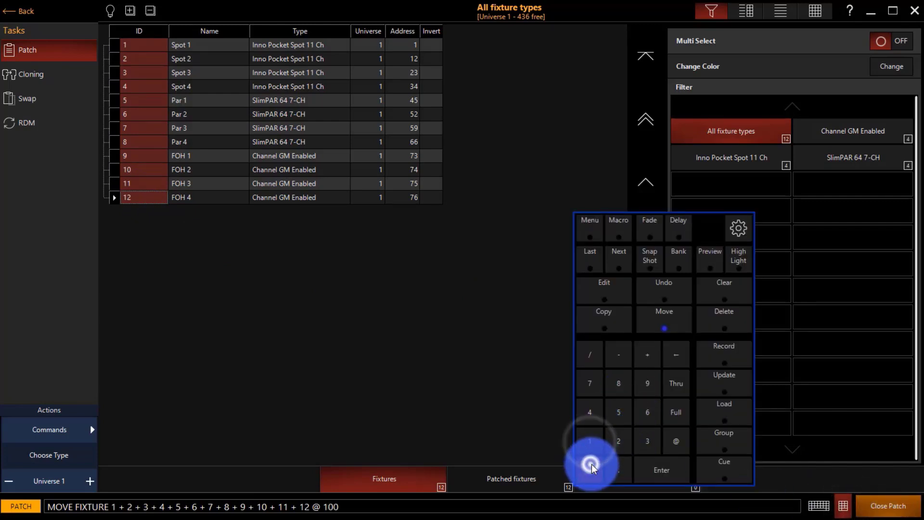
{"action": "left_click", "coordinate": [678, 470]}
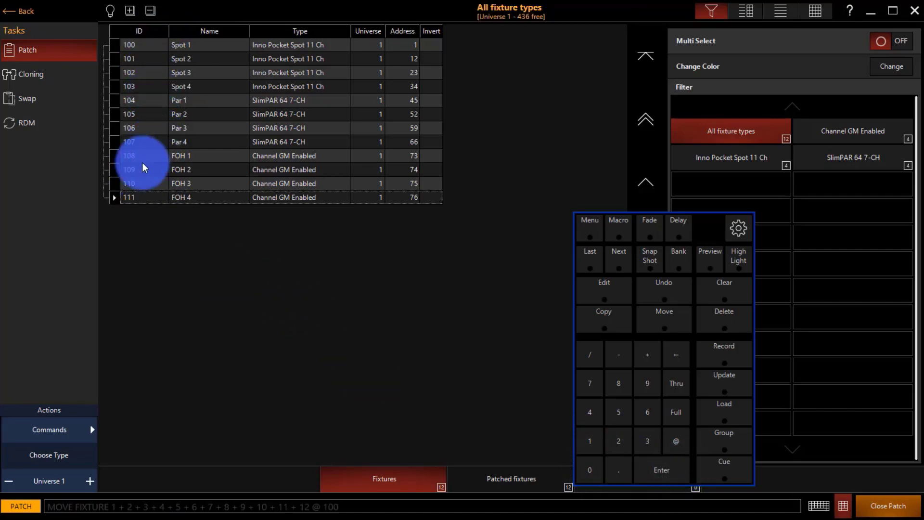
- Renumber the four FOH channel fixtures so their IDs start at 1
{"action": "left_click", "coordinate": [138, 176]}
{"action": "left_click_drag", "start_coordinate": [131, 155], "coordinate": [132, 200]}
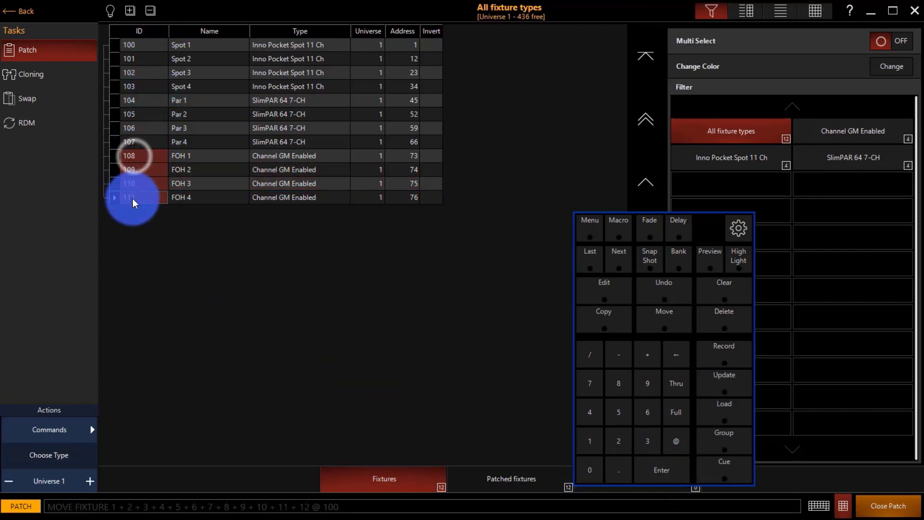
{"action": "left_click", "coordinate": [588, 442]}
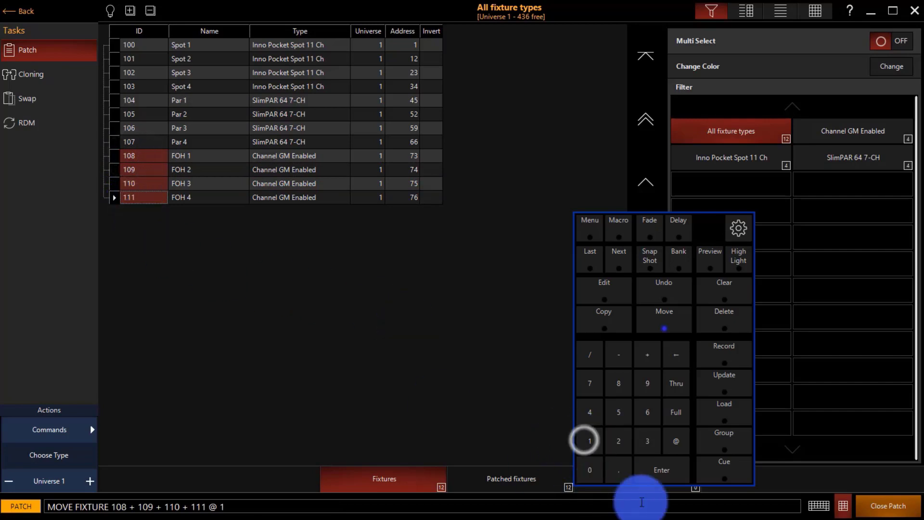
{"action": "left_click", "coordinate": [653, 469]}
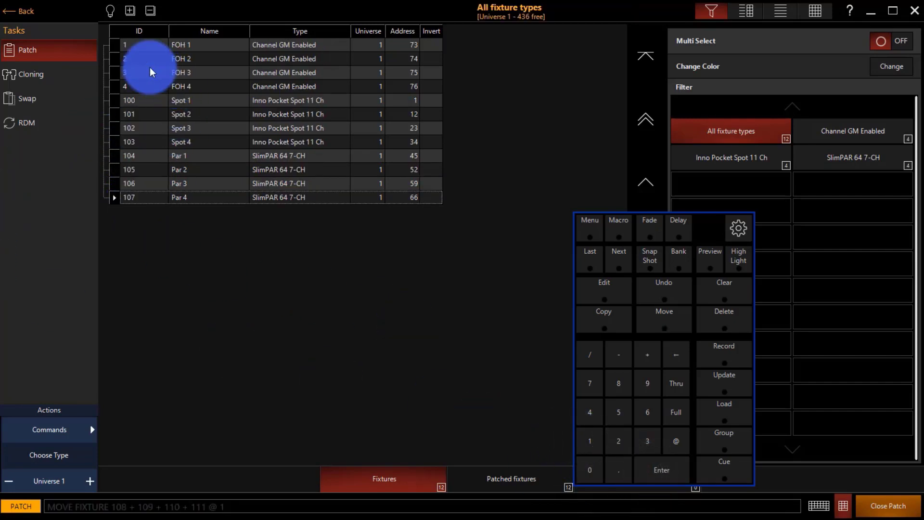
- Renumber the four Spot fixtures so their IDs start at 10
{"action": "left_click_drag", "start_coordinate": [141, 100], "coordinate": [152, 142]}
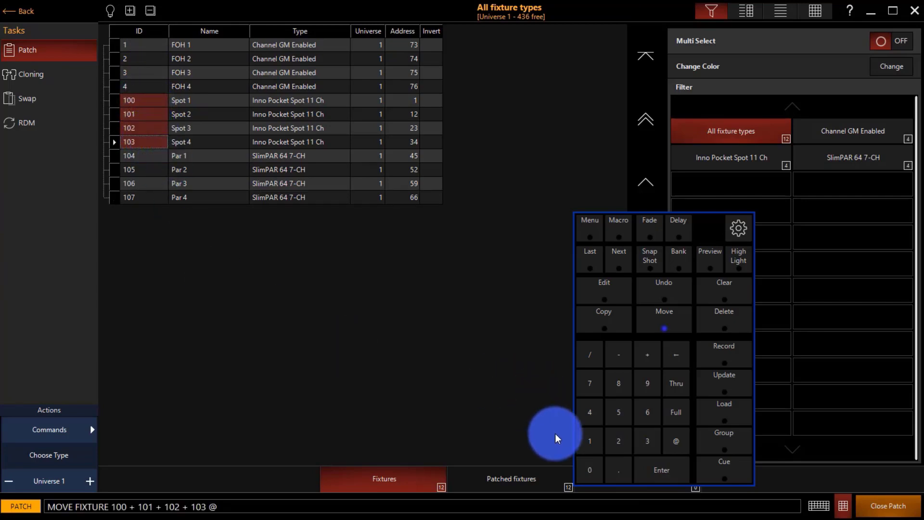
{"action": "left_click", "coordinate": [586, 440]}
{"action": "left_click", "coordinate": [583, 463]}
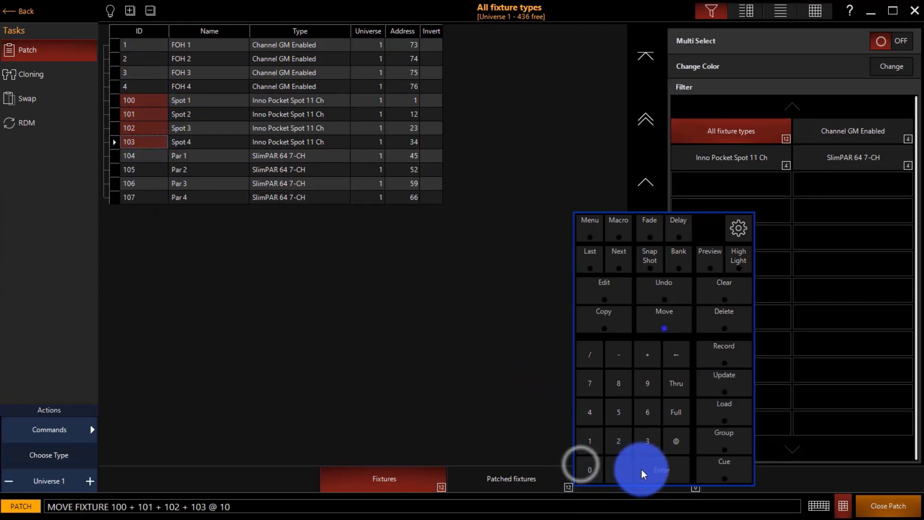
{"action": "left_click", "coordinate": [658, 472]}
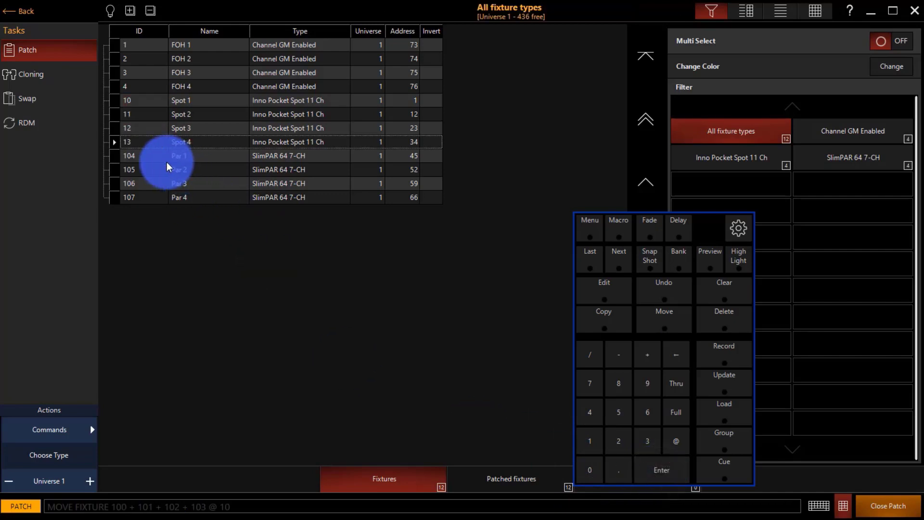
- Renumber the four Par fixtures so their IDs start at 20, and close the patch
{"action": "left_click_drag", "start_coordinate": [144, 154], "coordinate": [141, 211]}
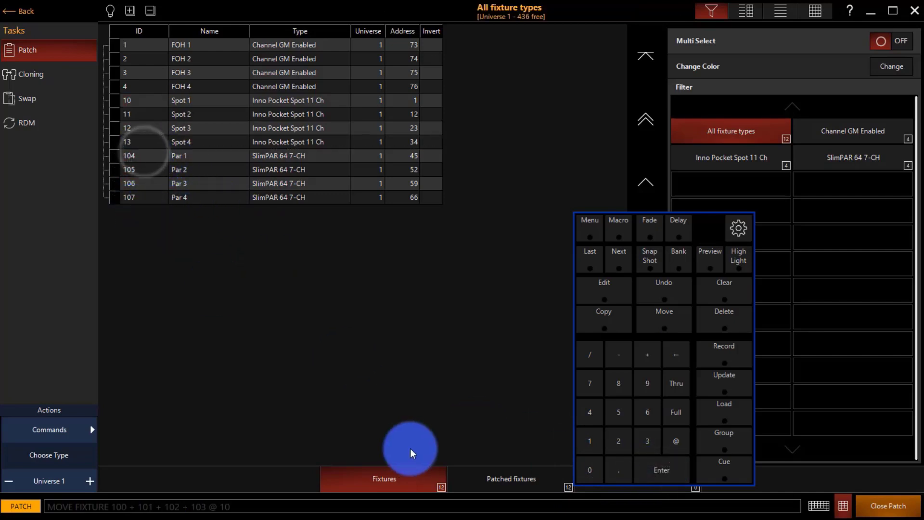
{"action": "left_click_drag", "start_coordinate": [135, 161], "coordinate": [136, 198]}
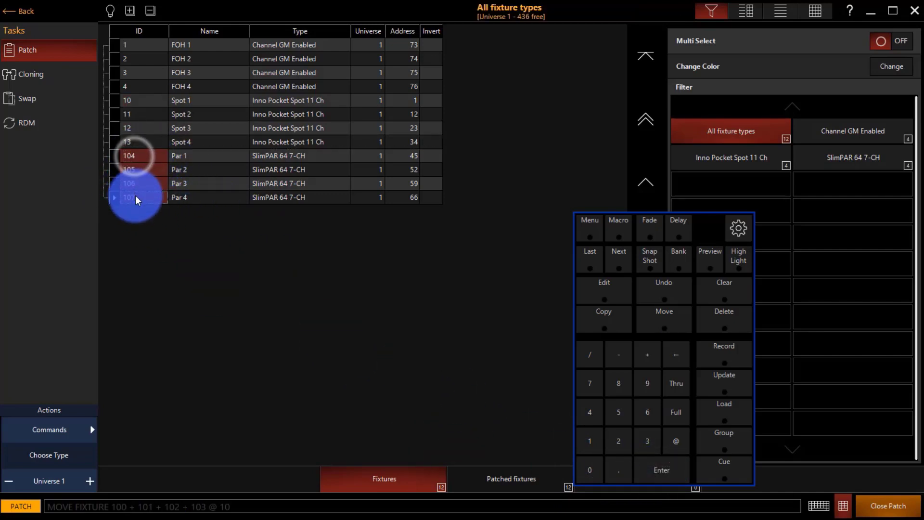
{"action": "left_click", "coordinate": [620, 440]}
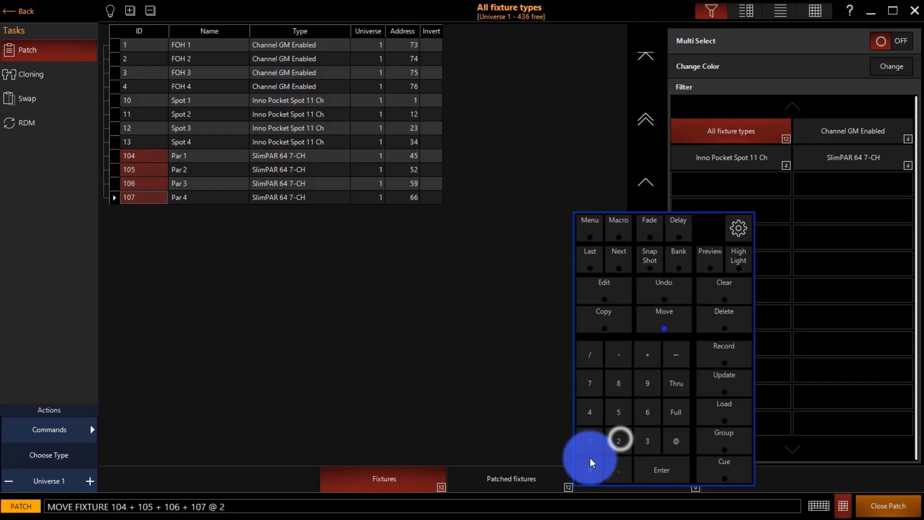
{"action": "left_click", "coordinate": [589, 470]}
{"action": "left_click", "coordinate": [663, 474]}
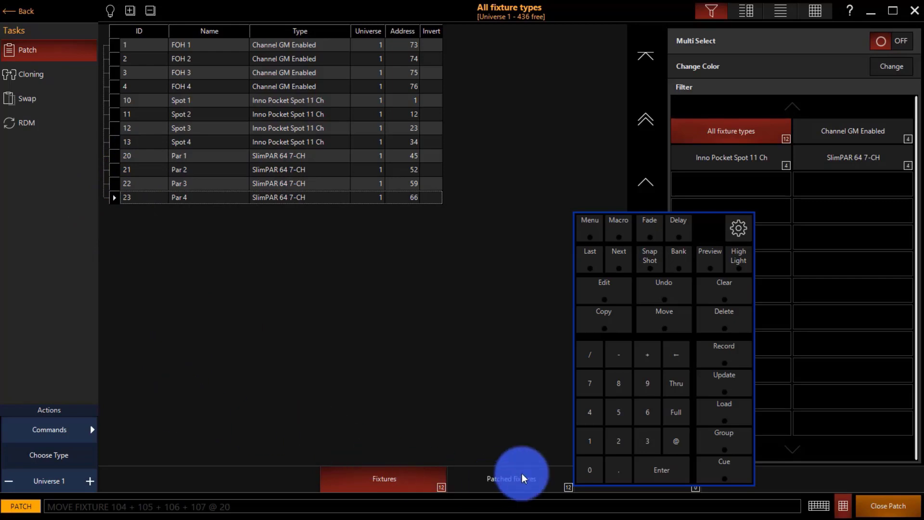
{"action": "left_click", "coordinate": [876, 503]}
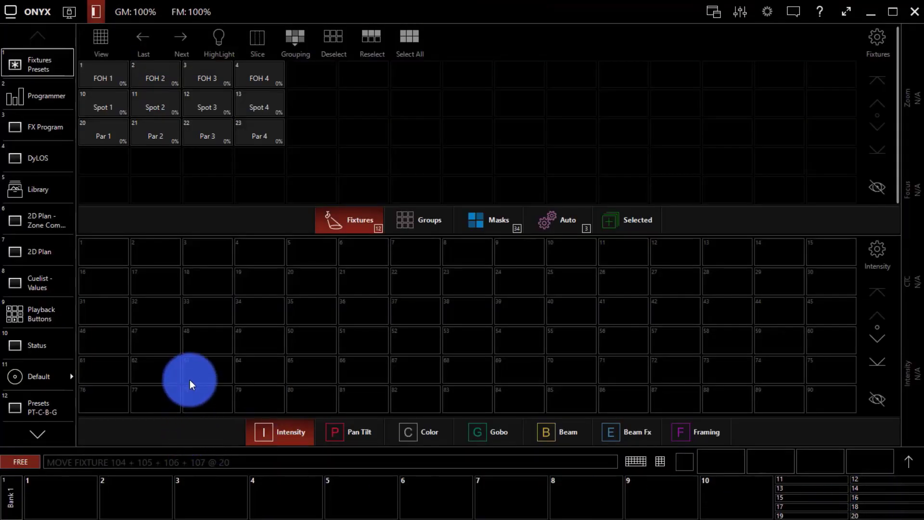
- Unlock the workspace and add a new workspace named JP
{"action": "left_click", "coordinate": [69, 13]}
{"action": "left_click", "coordinate": [29, 54]}
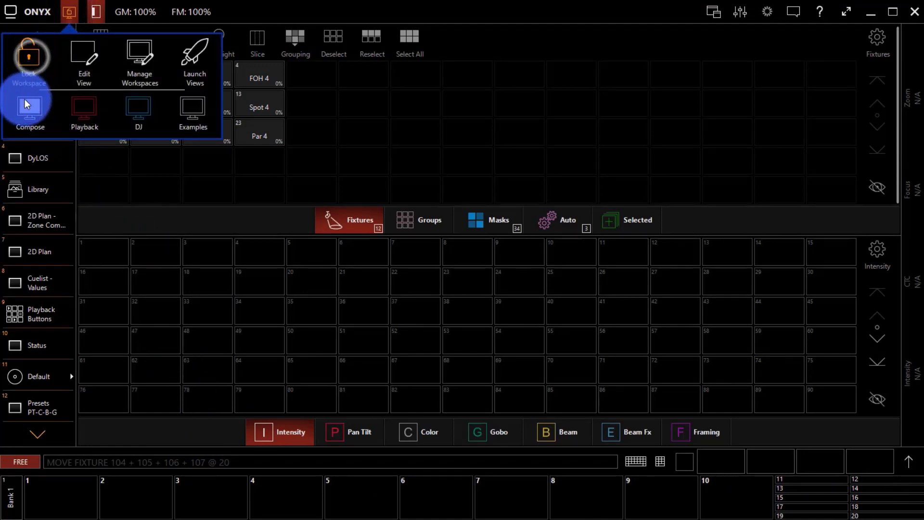
{"action": "left_click", "coordinate": [138, 51]}
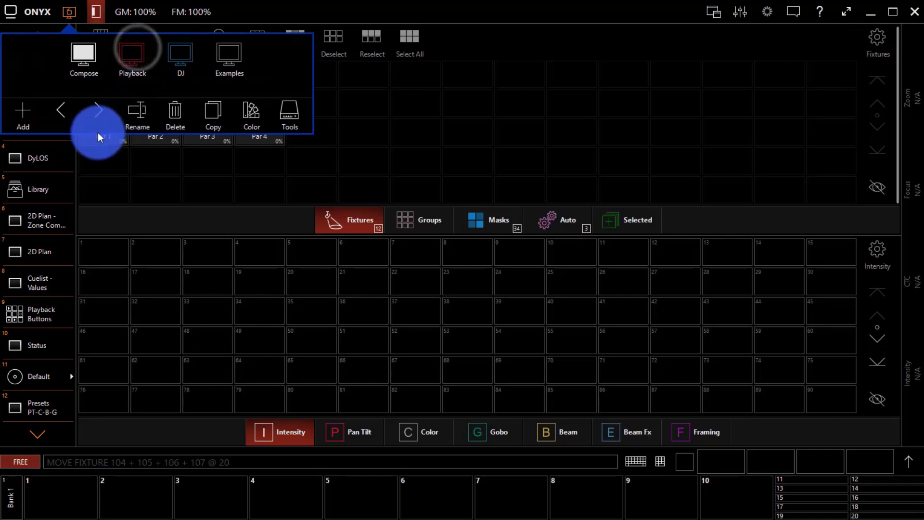
{"action": "left_click", "coordinate": [21, 117]}
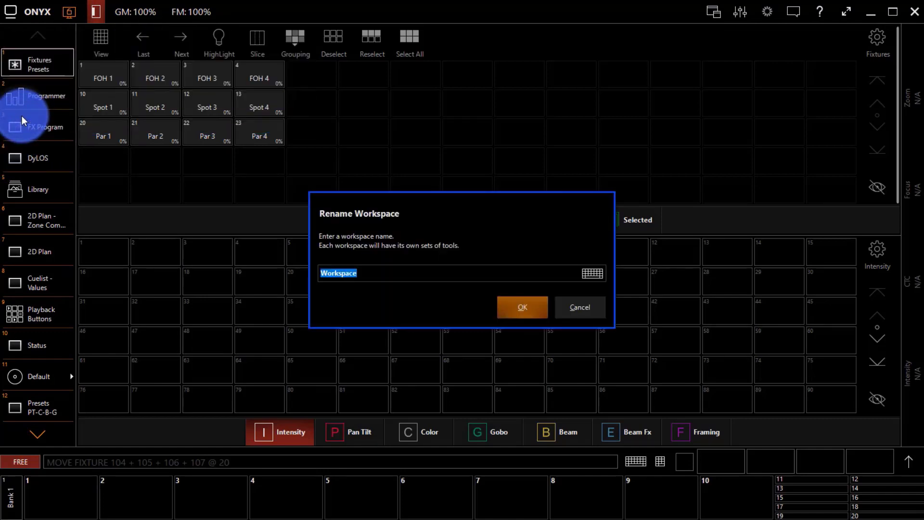
{"action": "type", "text": "JP"}
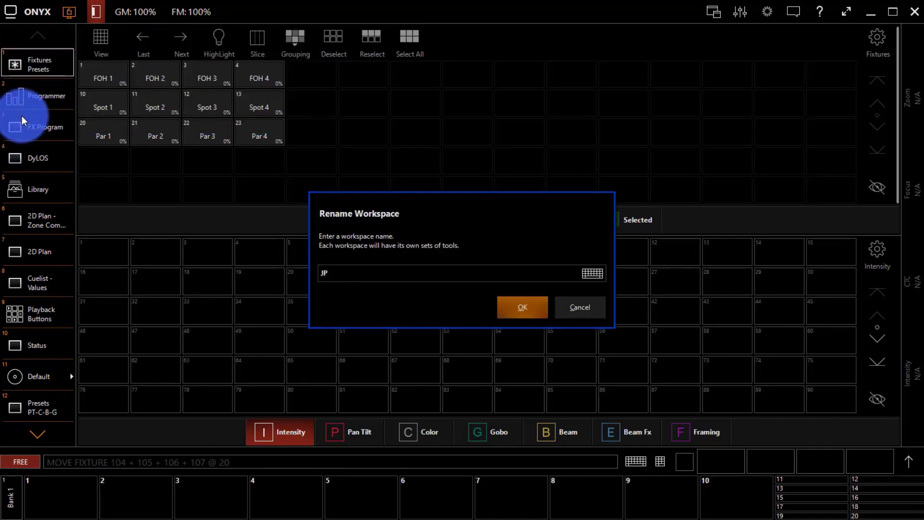
{"action": "key", "text": "Return"}
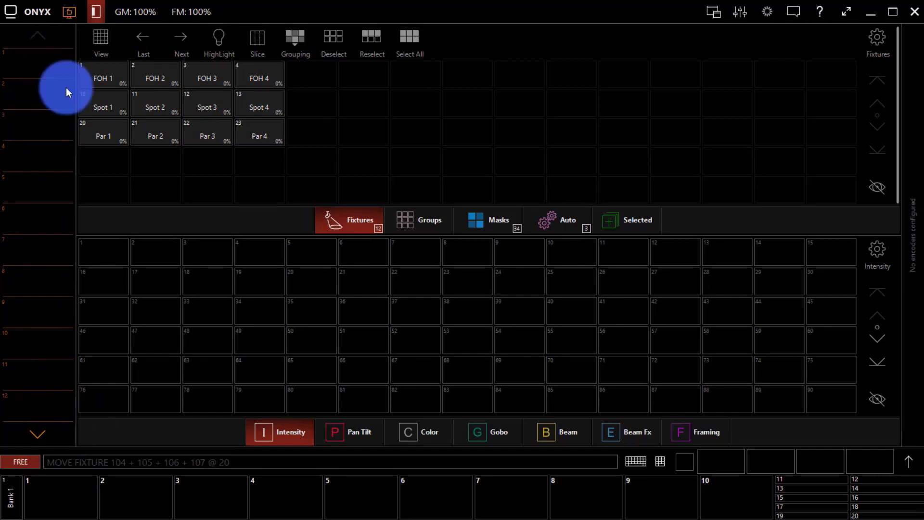
- Add a new view on the first sidebar slot showing the Fixture Center window and save it as Fixture Center
{"action": "left_click", "coordinate": [56, 64]}
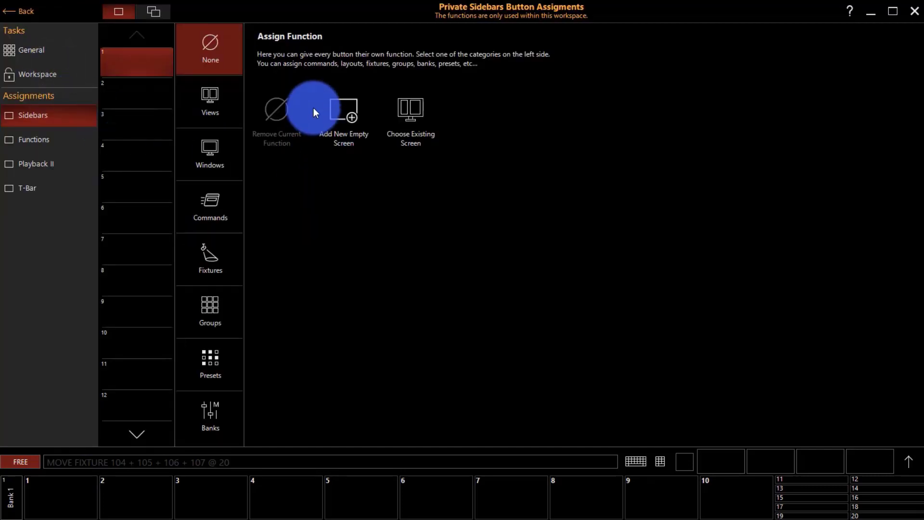
{"action": "left_click", "coordinate": [336, 103]}
{"action": "left_click", "coordinate": [474, 219]}
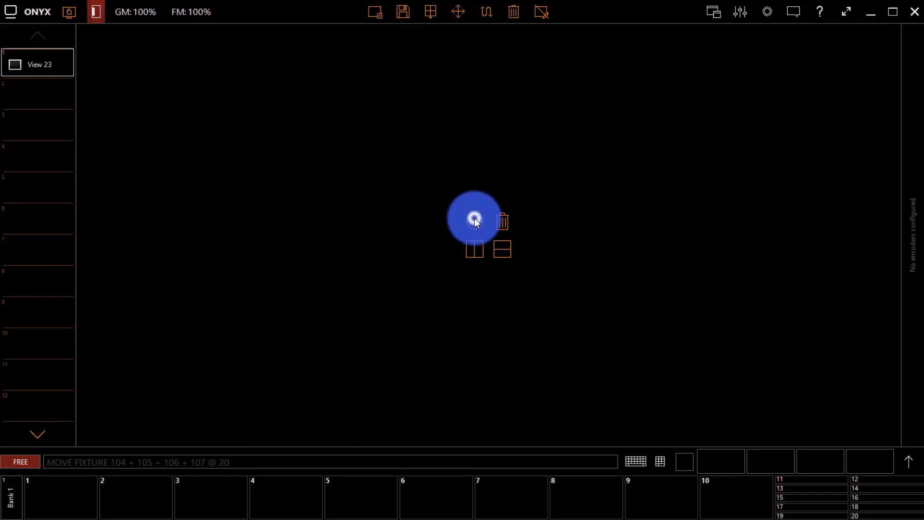
{"action": "left_click", "coordinate": [311, 285]}
{"action": "left_click", "coordinate": [403, 12]}
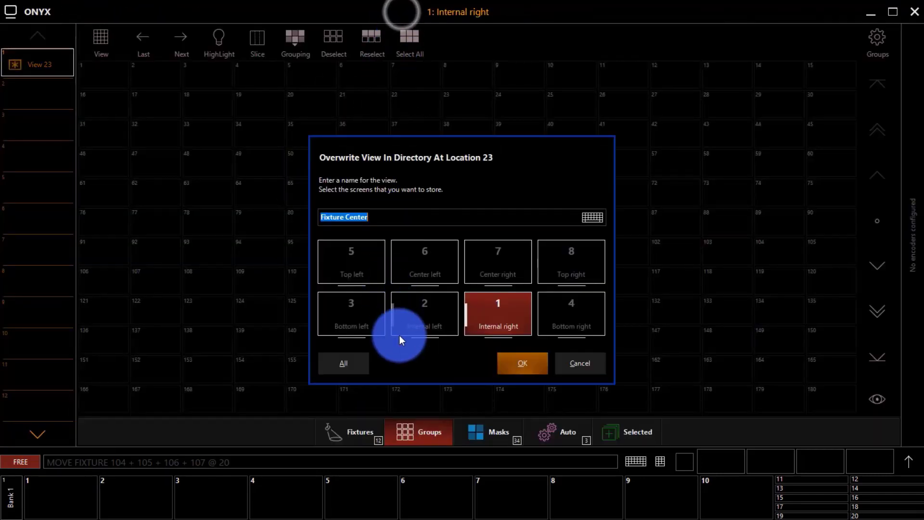
{"action": "left_click", "coordinate": [518, 362]}
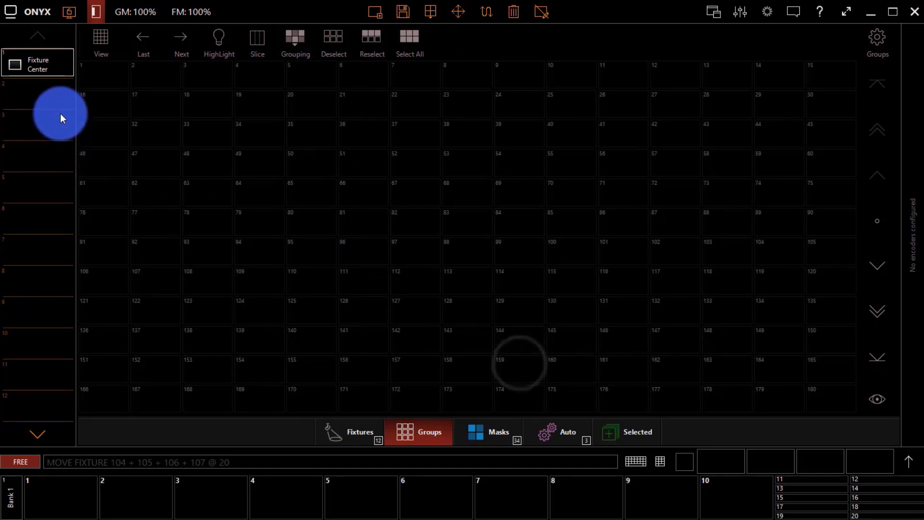
- Add a new view on the second sidebar slot showing the Presets window and save it as Presets
{"action": "left_click", "coordinate": [60, 92]}
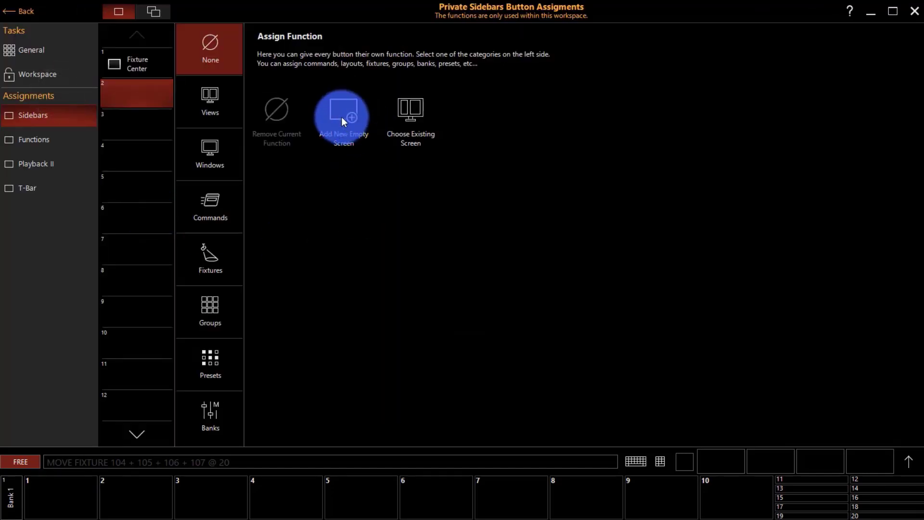
{"action": "left_click", "coordinate": [341, 115]}
{"action": "left_click", "coordinate": [473, 222]}
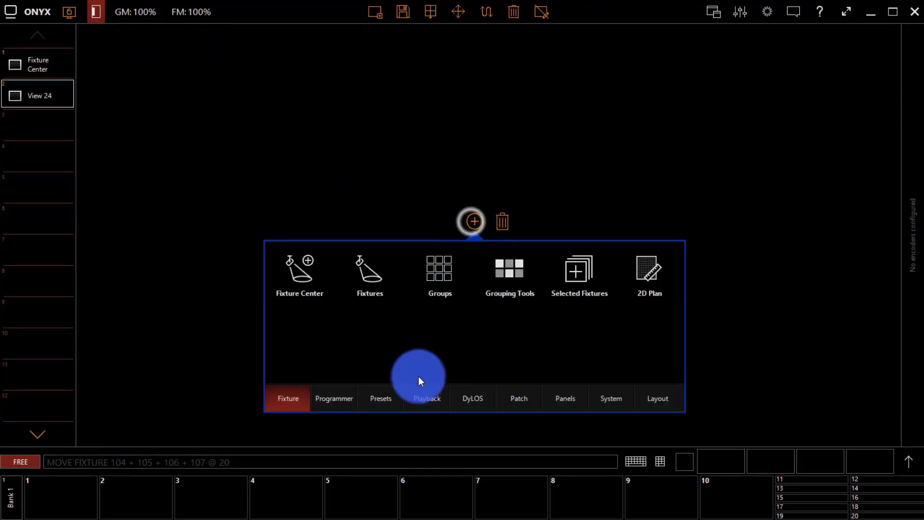
{"action": "left_click", "coordinate": [382, 404]}
{"action": "left_click", "coordinate": [297, 293]}
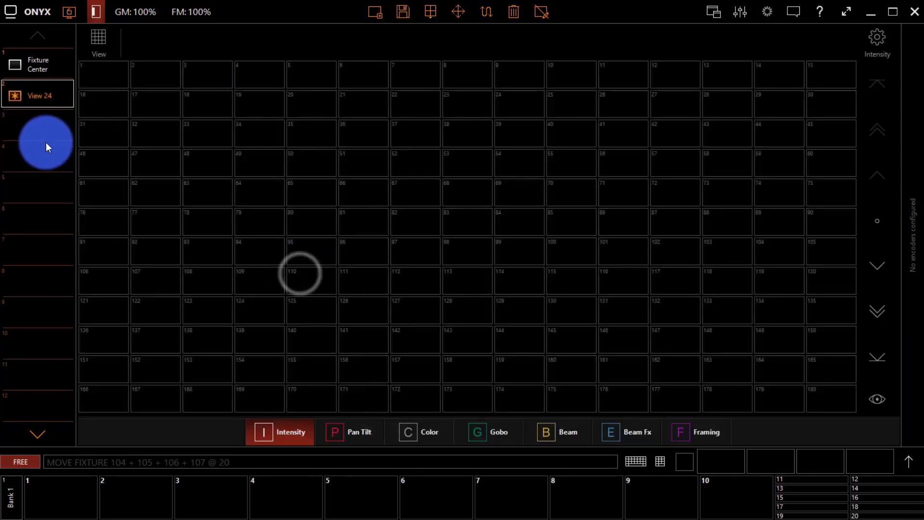
{"action": "left_click", "coordinate": [409, 13]}
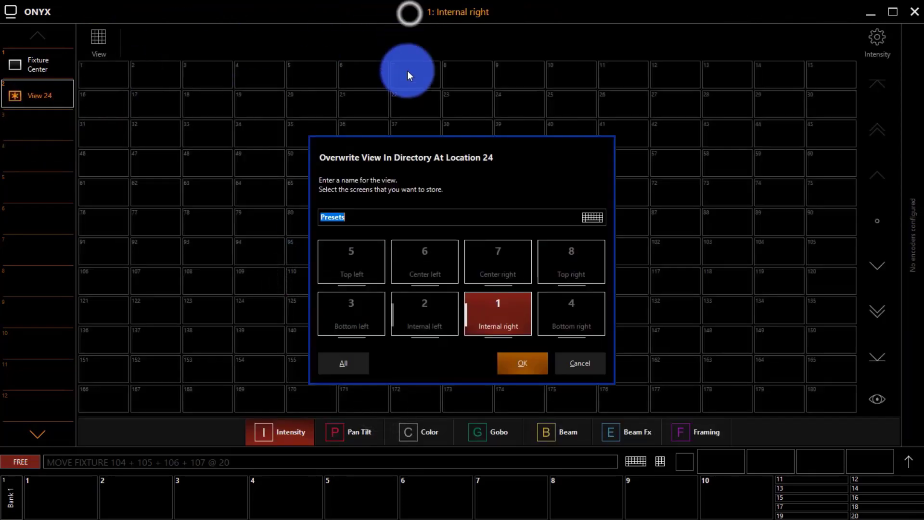
{"action": "left_click", "coordinate": [515, 371]}
- Add a new view on sidebar slot 12, laid out as one left pane and two stacked right panes
{"action": "left_click", "coordinate": [122, 386]}
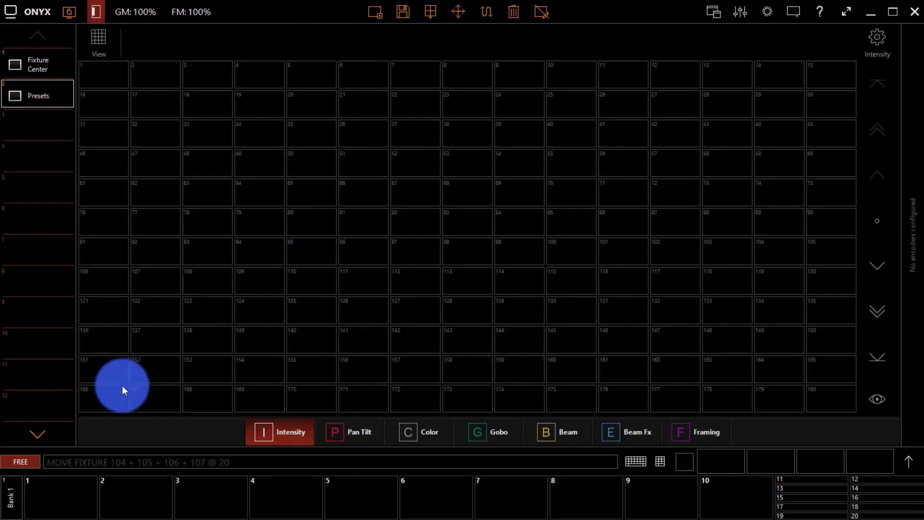
{"action": "left_click", "coordinate": [46, 413]}
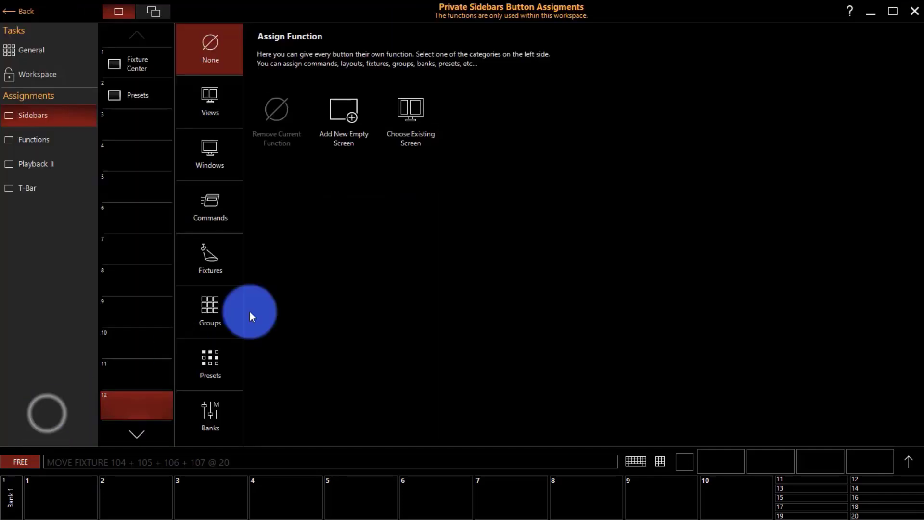
{"action": "left_click", "coordinate": [352, 122]}
{"action": "left_click", "coordinate": [477, 255]}
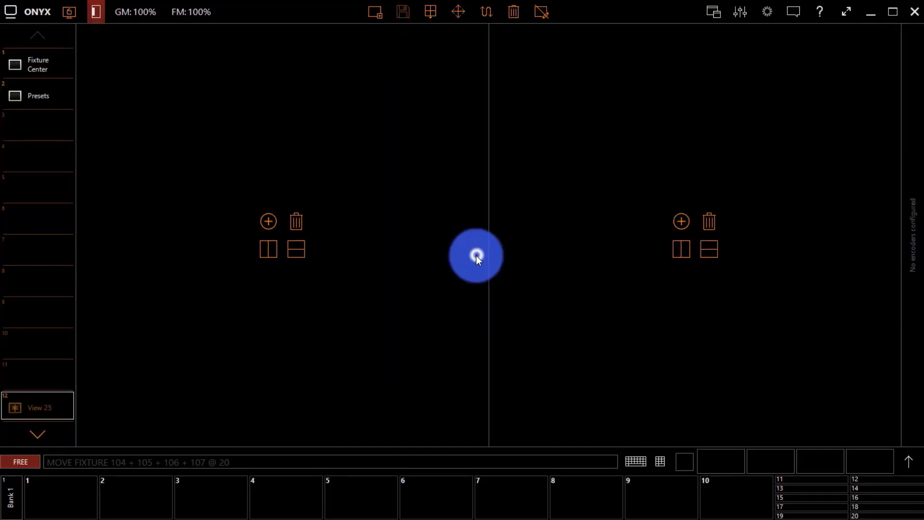
{"action": "left_click", "coordinate": [712, 248]}
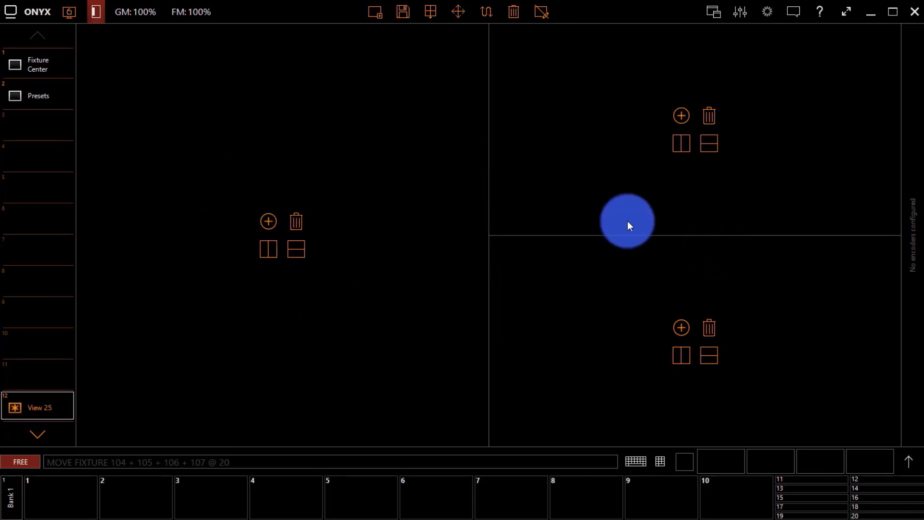
- Place the Fixture Center window in the view's upper right pane and the Presets window in its lower right pane
{"action": "left_click", "coordinate": [678, 116]}
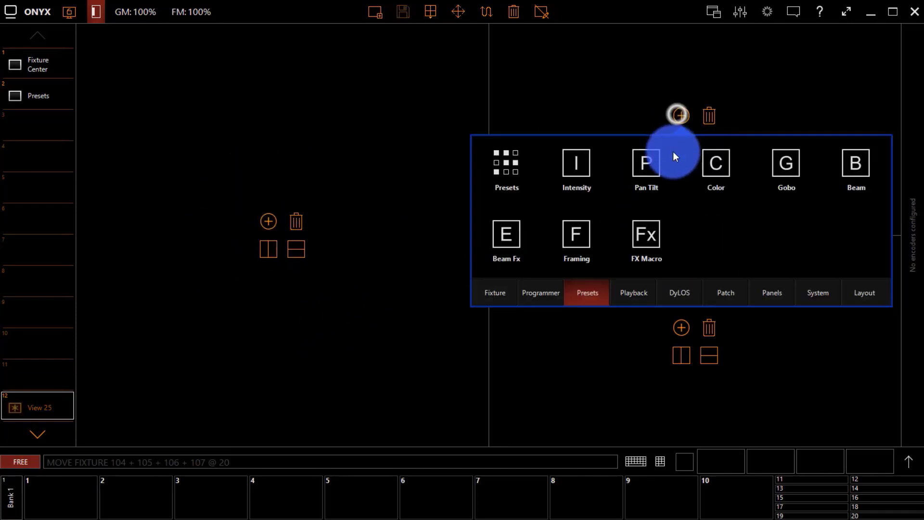
{"action": "left_click", "coordinate": [495, 289]}
{"action": "left_click", "coordinate": [506, 162]}
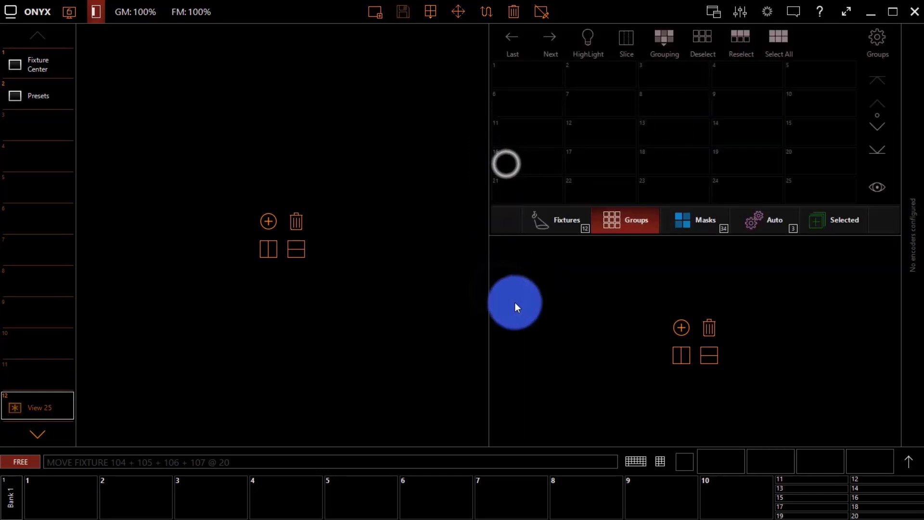
{"action": "left_click", "coordinate": [680, 327]}
{"action": "left_click", "coordinate": [588, 500]}
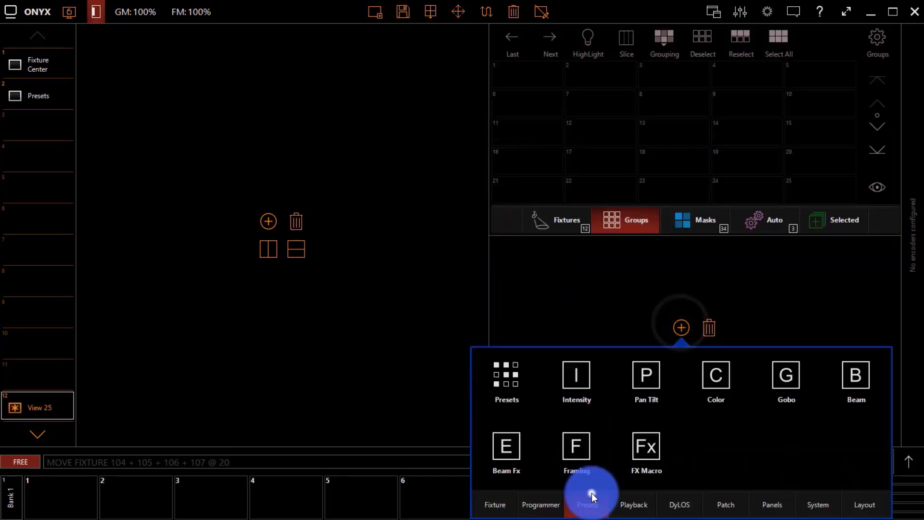
{"action": "left_click", "coordinate": [484, 366]}
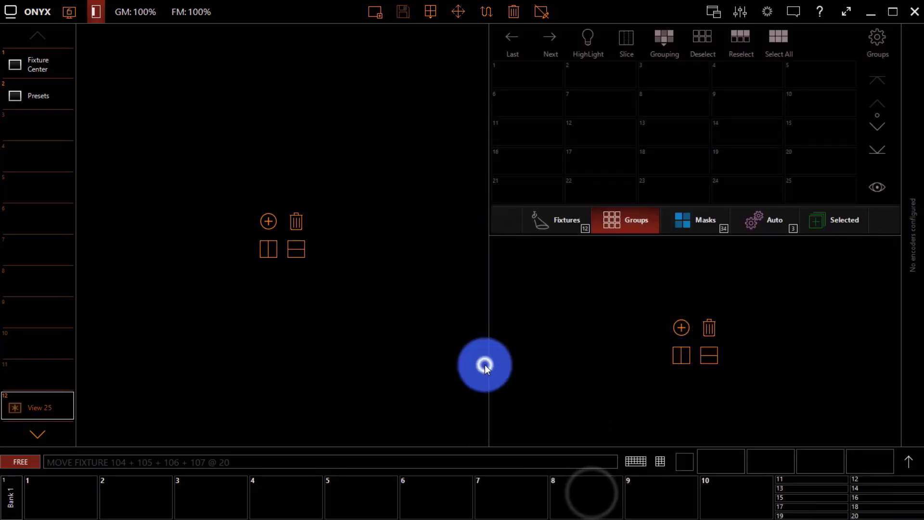
- Place the 2D Plan window in the left pane and save the view under its suggested name
{"action": "left_click", "coordinate": [270, 210]}
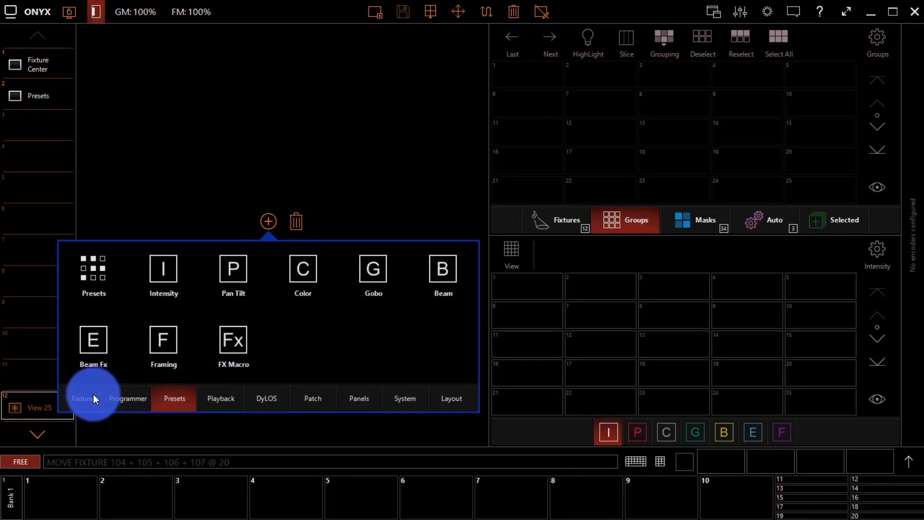
{"action": "left_click", "coordinate": [91, 395]}
{"action": "left_click", "coordinate": [437, 274]}
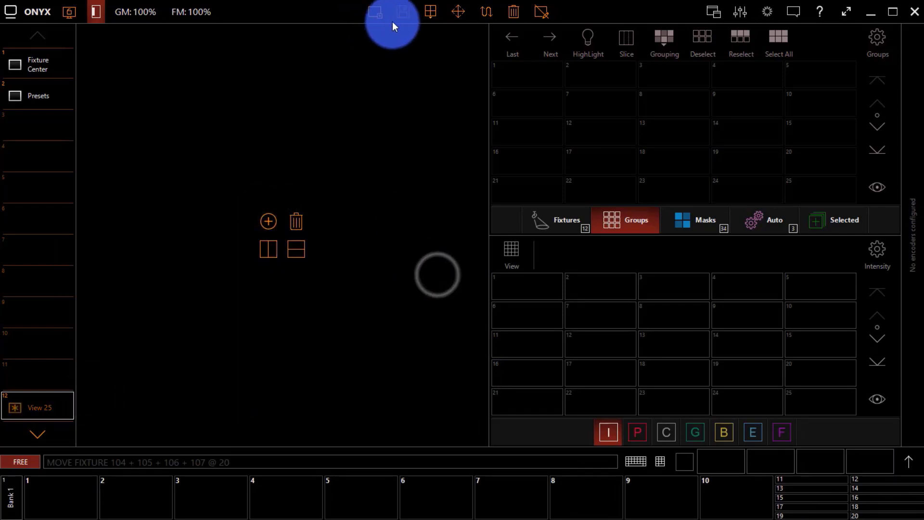
{"action": "left_click", "coordinate": [403, 13]}
{"action": "left_click", "coordinate": [535, 365]}
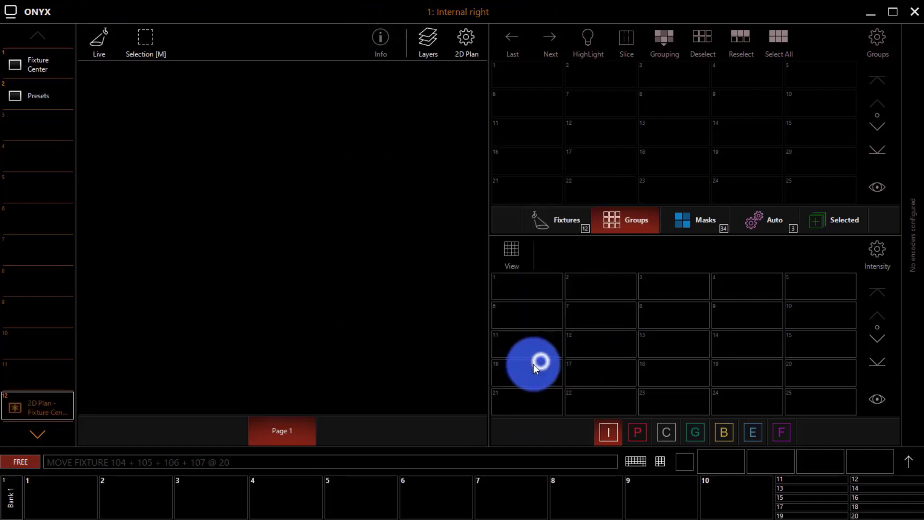
- Assign the Record command to sidebar slot 6
{"action": "left_click", "coordinate": [30, 218]}
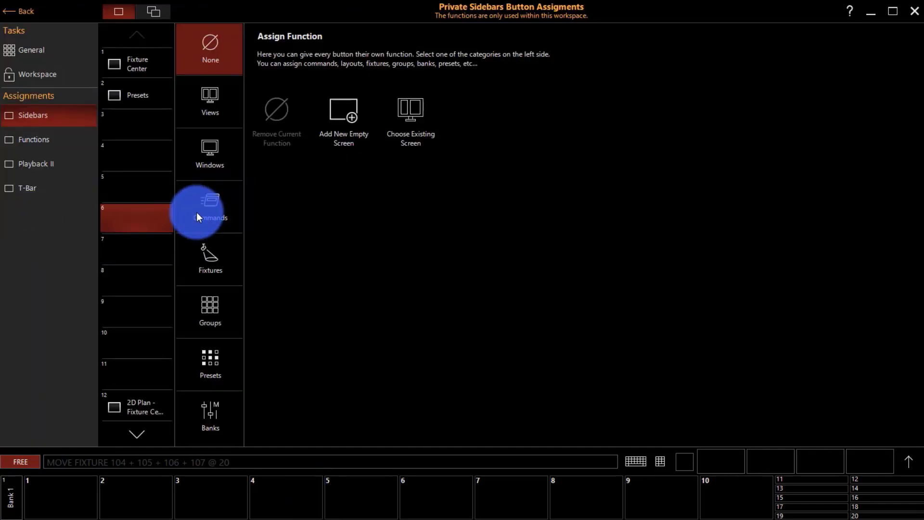
{"action": "left_click", "coordinate": [197, 215]}
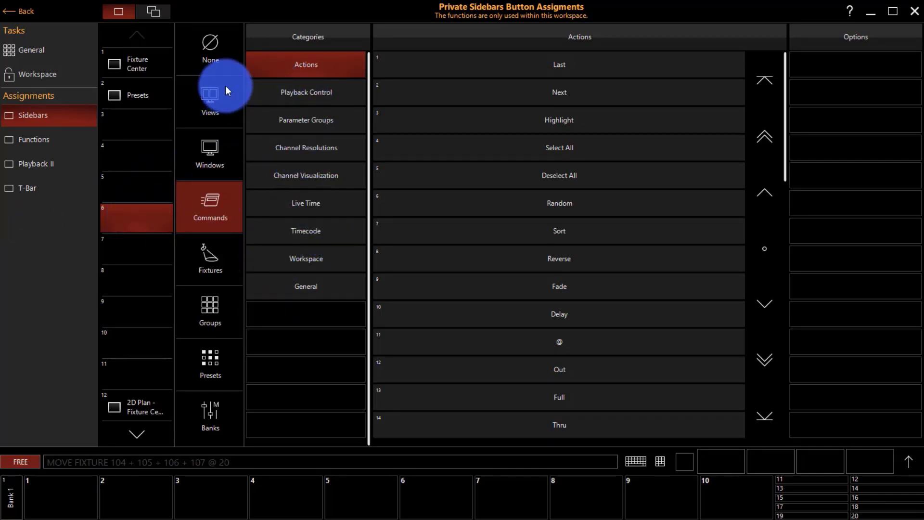
{"action": "left_click", "coordinate": [296, 91]}
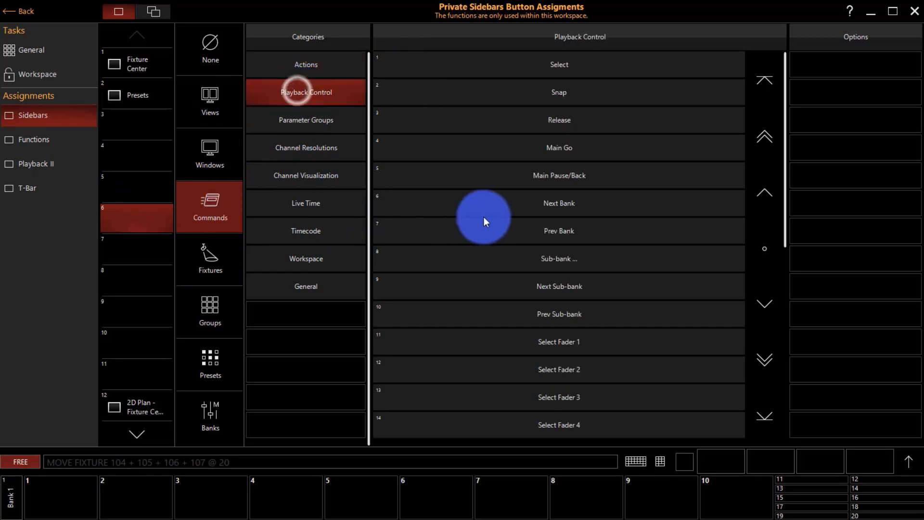
{"action": "scroll", "coordinate": [483, 216], "scroll_direction": "down", "scroll_amount": 5}
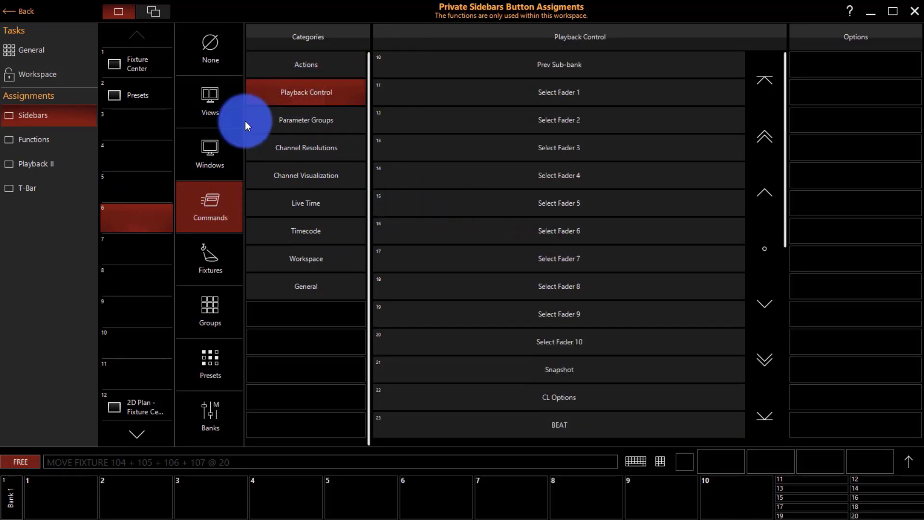
{"action": "left_click", "coordinate": [309, 71]}
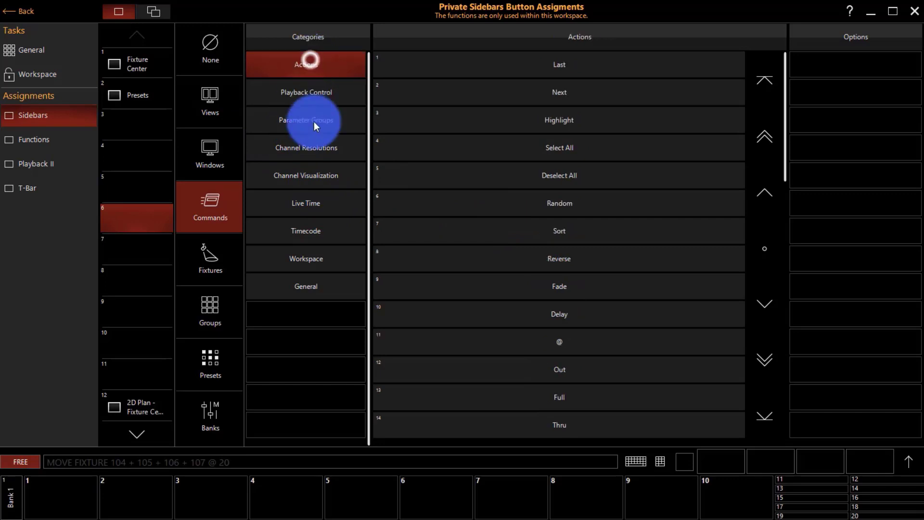
{"action": "scroll", "coordinate": [530, 268], "scroll_direction": "down", "scroll_amount": 6}
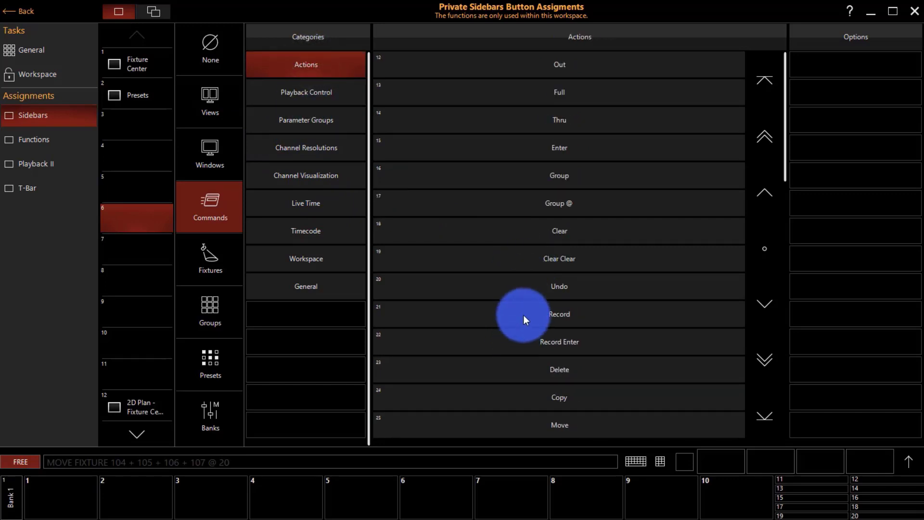
{"action": "left_click", "coordinate": [530, 313]}
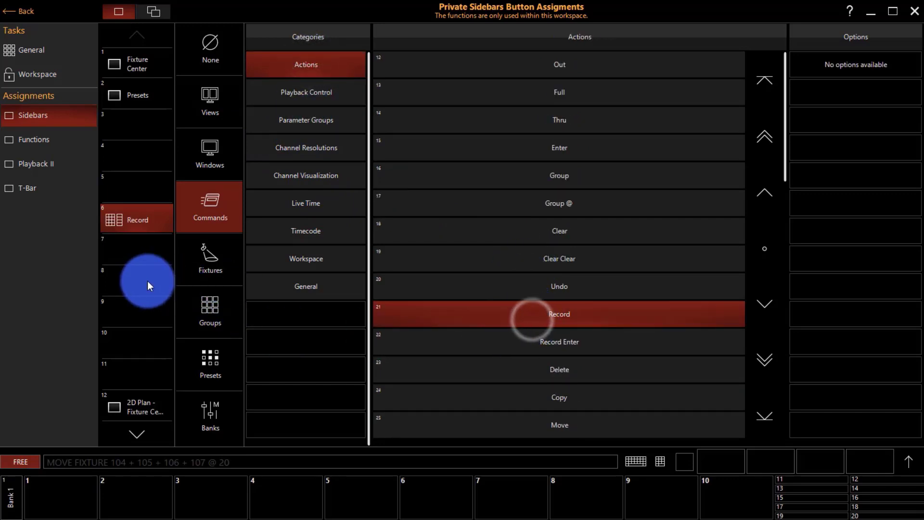
- Assign the Clear command to sidebar slot 7 and leave the button assignments
{"action": "left_click", "coordinate": [145, 259]}
{"action": "scroll", "coordinate": [518, 224], "scroll_direction": "down", "scroll_amount": 5}
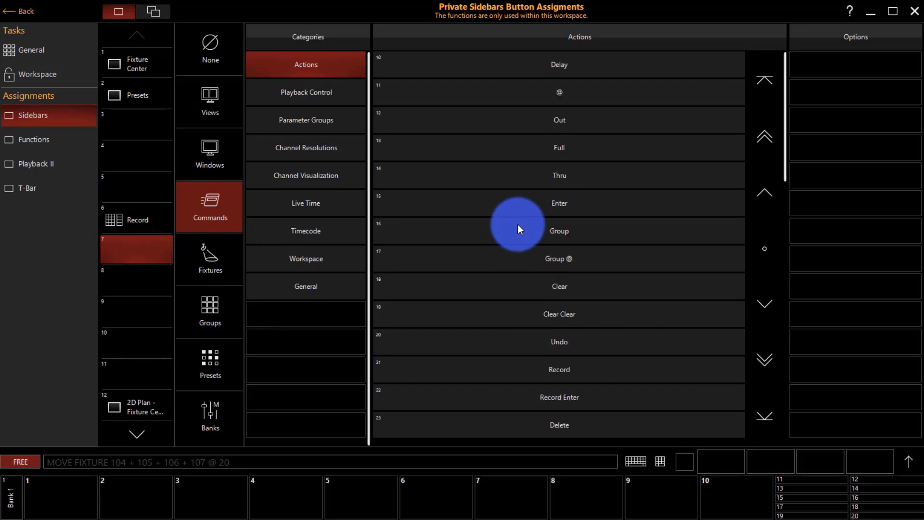
{"action": "left_click", "coordinate": [579, 290]}
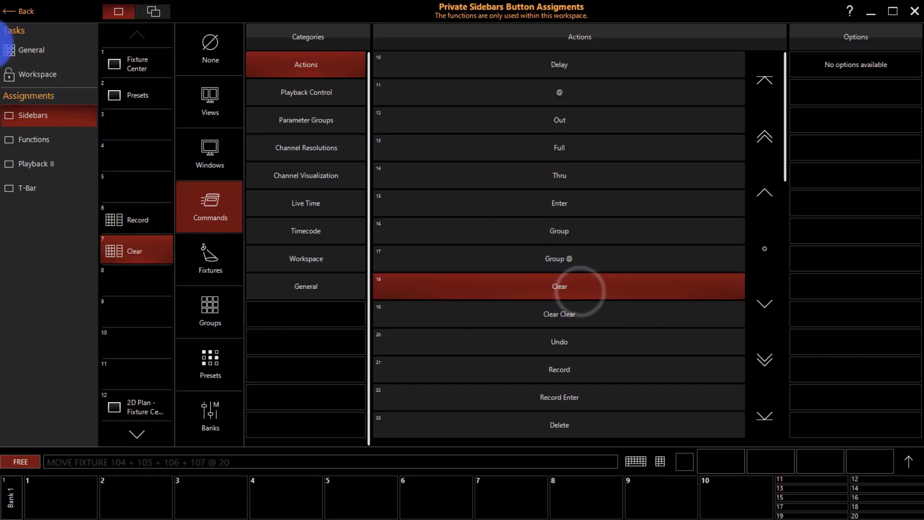
{"action": "left_click", "coordinate": [8, 4]}
{"action": "left_click", "coordinate": [186, 261]}
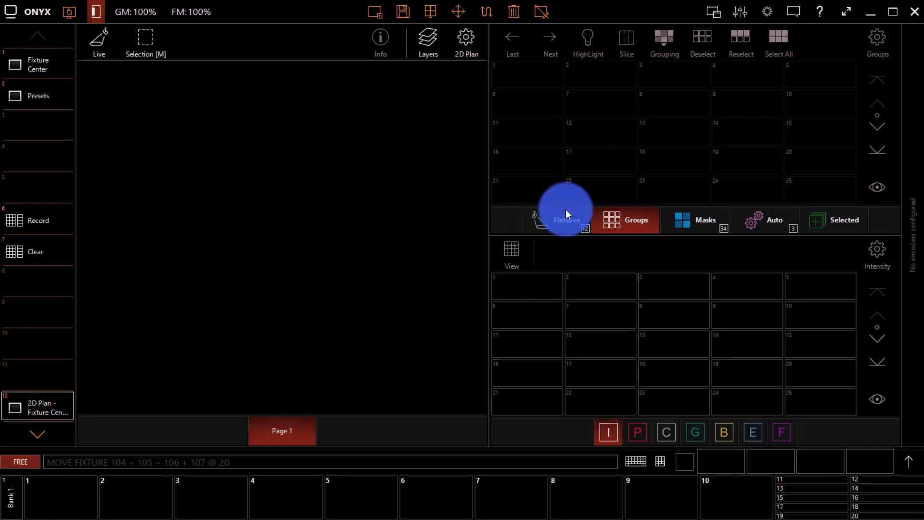
- Select fixtures FOH 1 through FOH 4 and record them as group 1 named FOH
{"action": "left_click", "coordinate": [763, 225]}
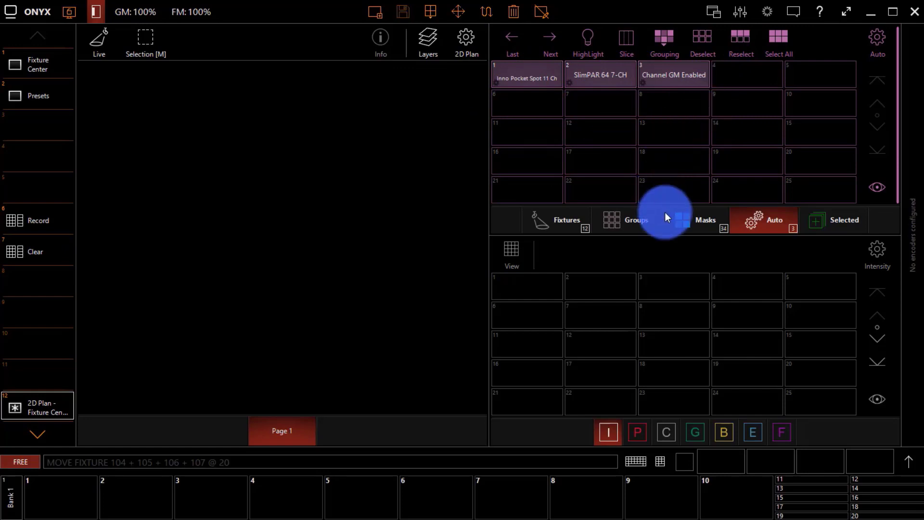
{"action": "left_click", "coordinate": [569, 218]}
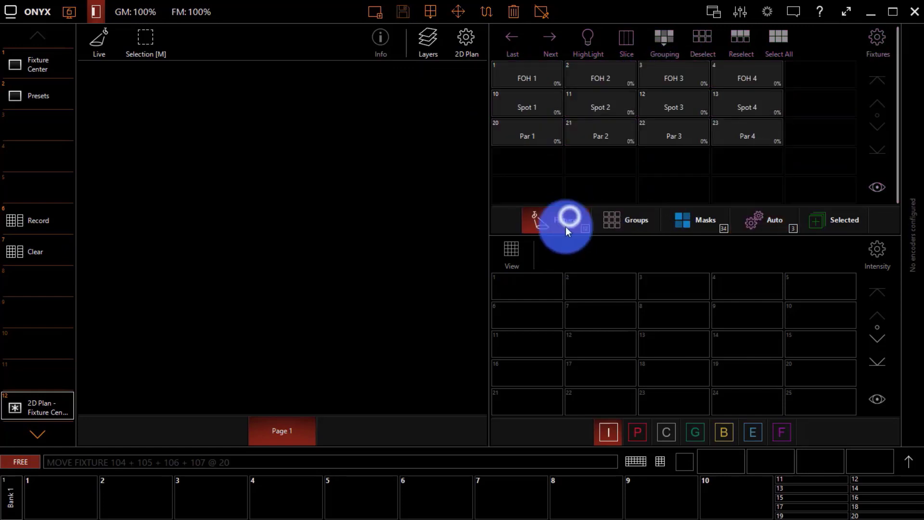
{"action": "left_click", "coordinate": [523, 74]}
{"action": "left_click", "coordinate": [767, 72]}
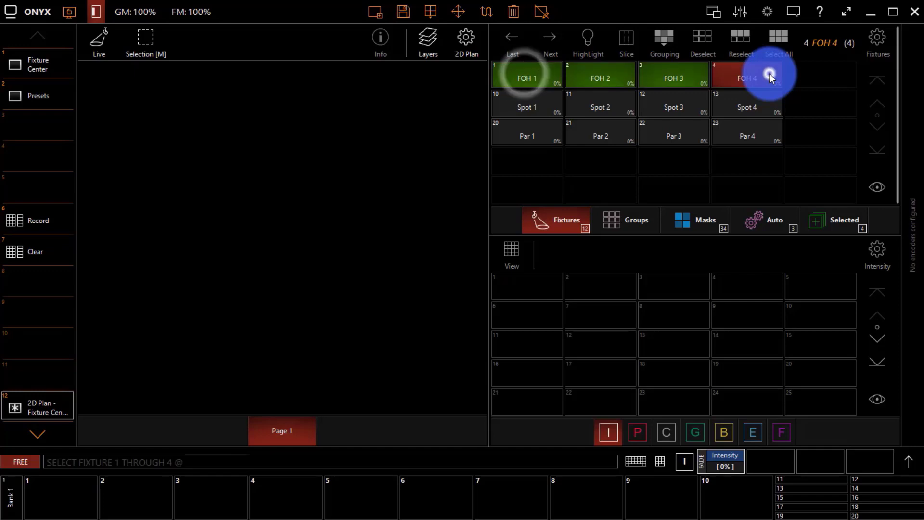
{"action": "left_click", "coordinate": [21, 214]}
{"action": "left_click", "coordinate": [648, 222]}
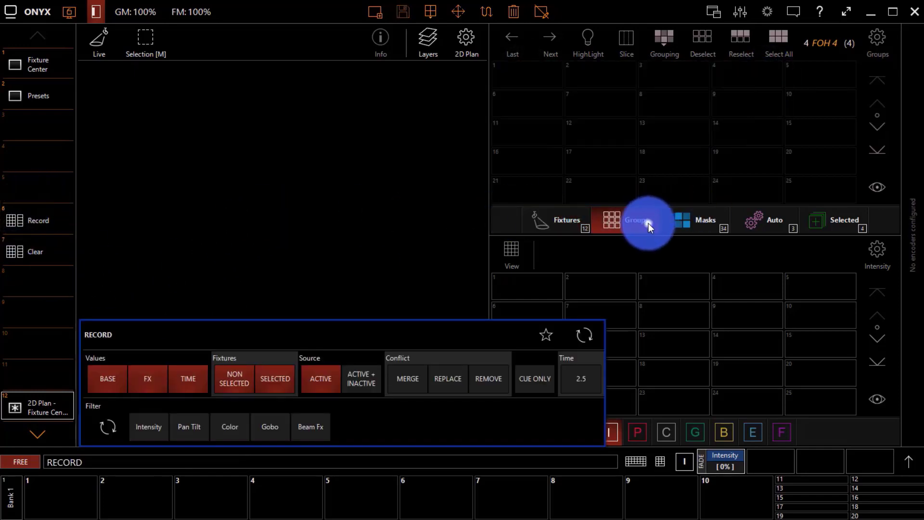
{"action": "left_click", "coordinate": [521, 73]}
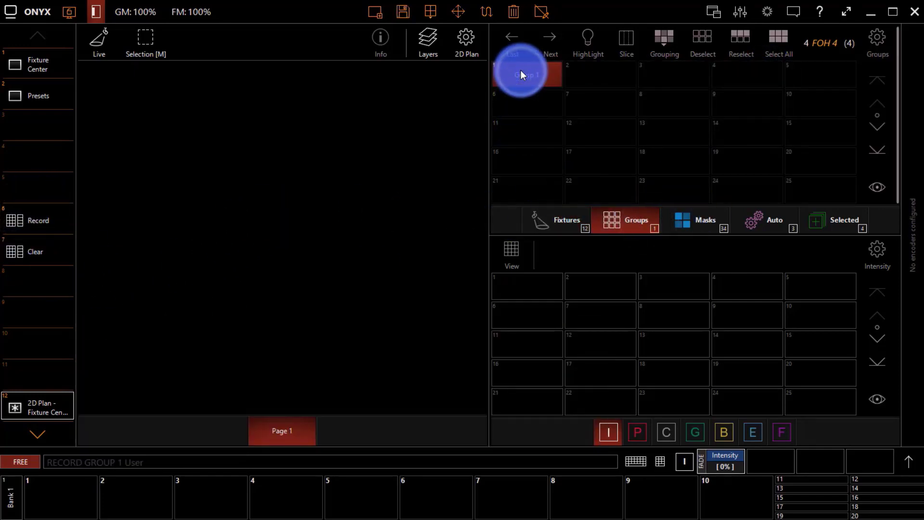
{"action": "type", "text": "FOH"}
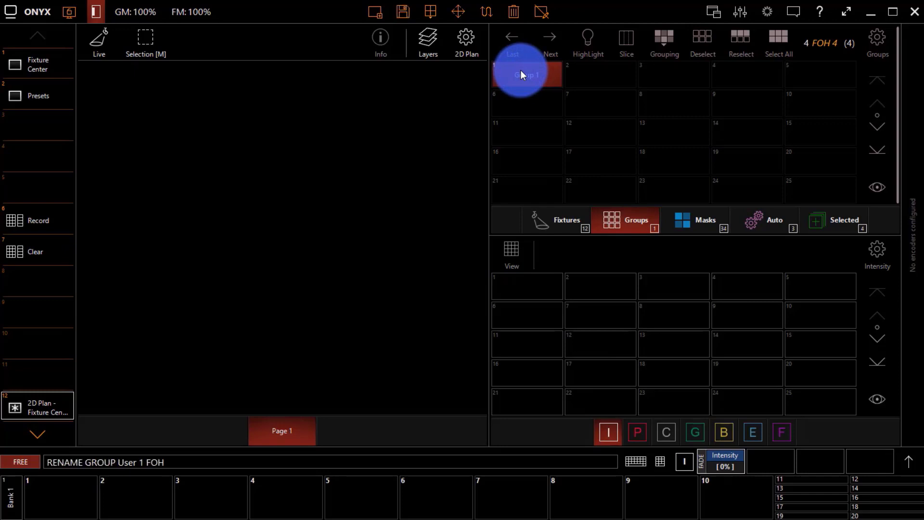
{"action": "key", "text": "Return"}
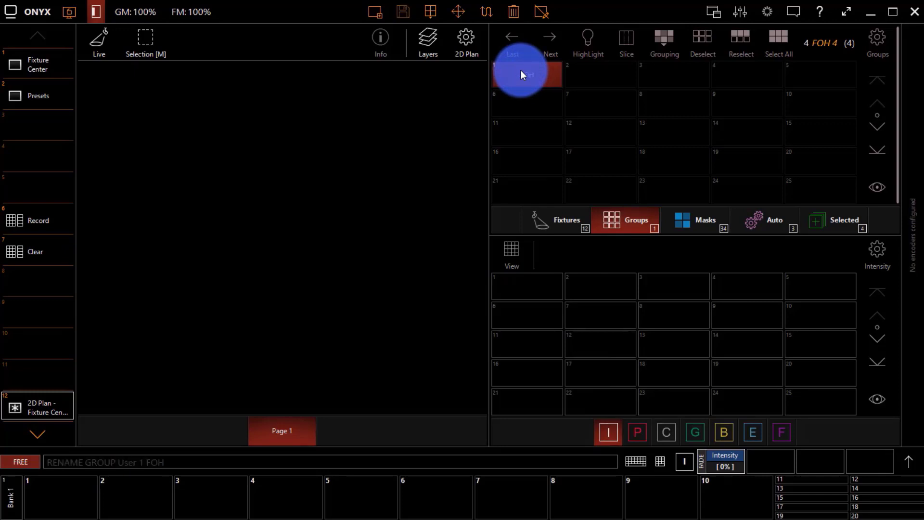
- Select all the spots through the automatic Inno Pocket Spot group and record them as group 2 named Spots
{"action": "left_click", "coordinate": [686, 230]}
{"action": "left_click", "coordinate": [775, 218]}
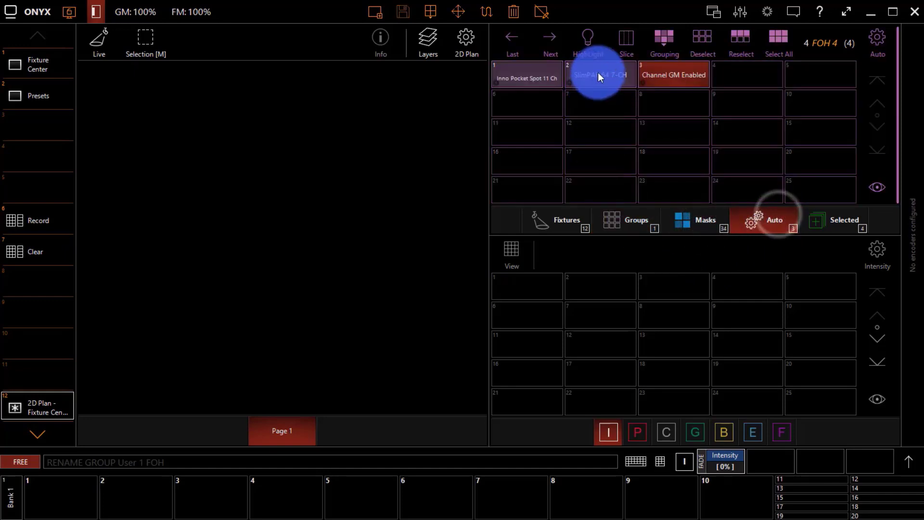
{"action": "left_click", "coordinate": [684, 72]}
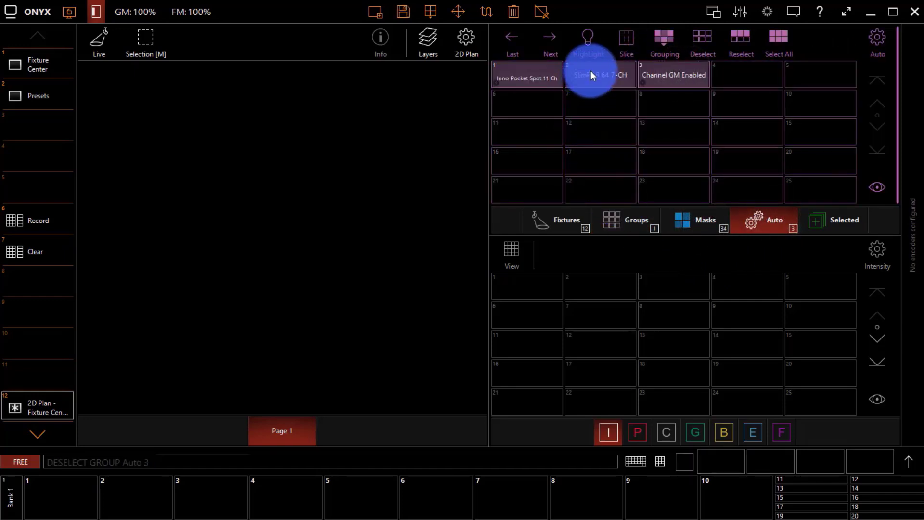
{"action": "left_click", "coordinate": [510, 71]}
{"action": "left_click", "coordinate": [542, 221]}
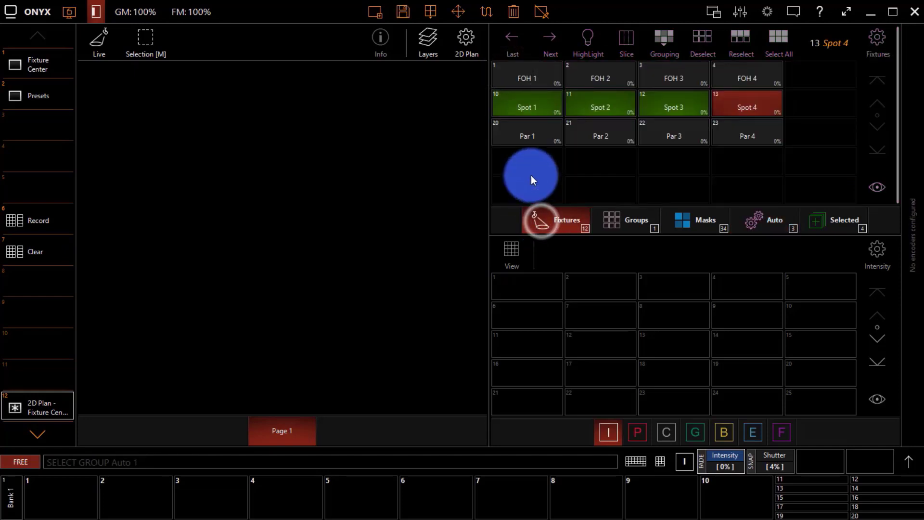
{"action": "left_click", "coordinate": [631, 219]}
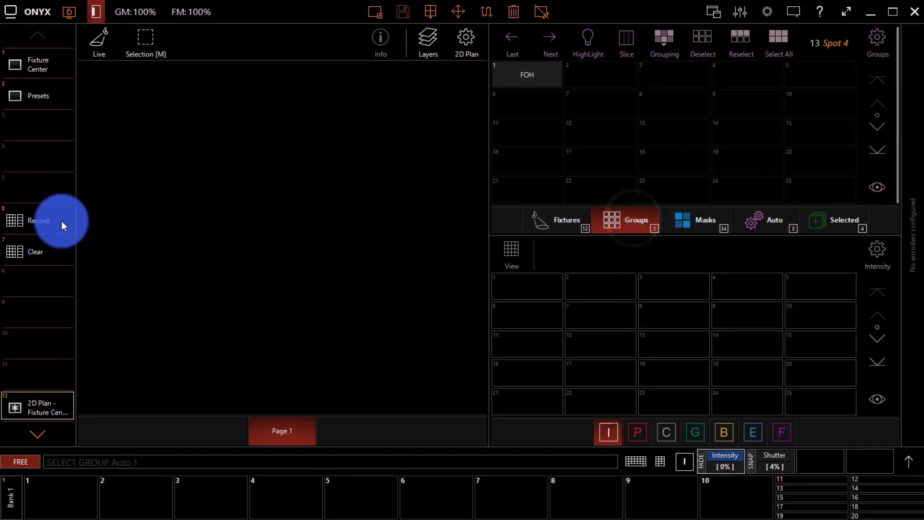
{"action": "left_click", "coordinate": [40, 222]}
{"action": "left_click", "coordinate": [585, 82]}
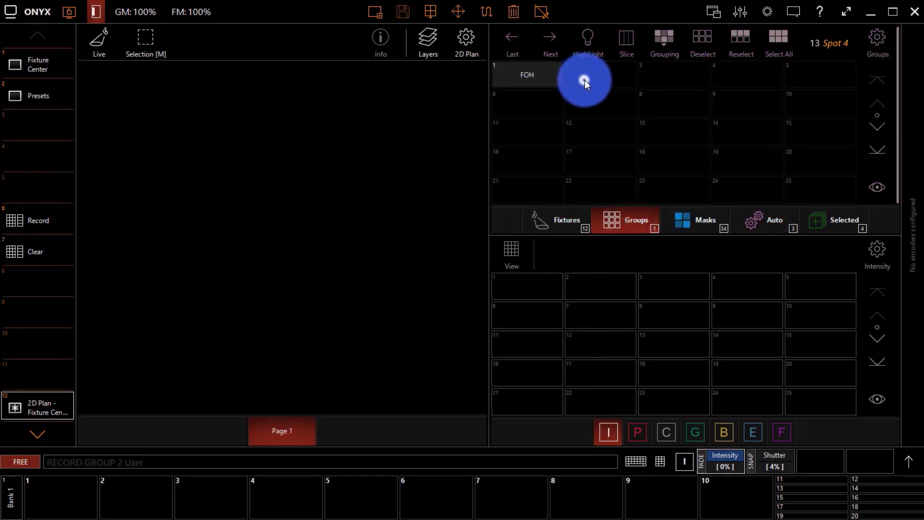
{"action": "type", "text": "Spots"}
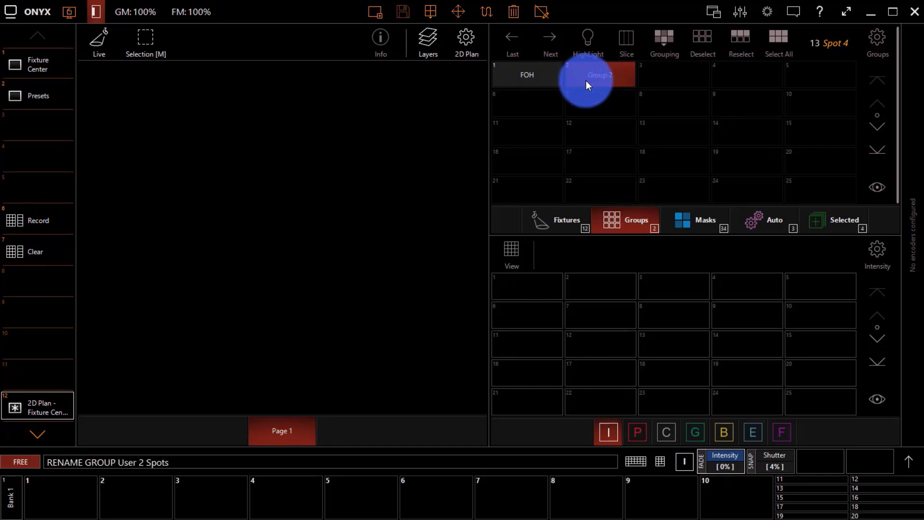
{"action": "key", "text": "Return"}
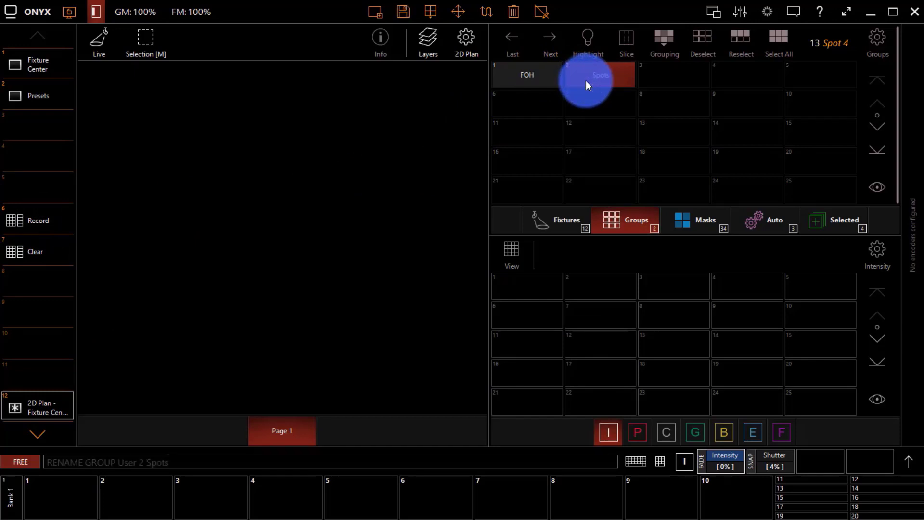
- Switch from the groups to the individual fixtures and clear the current fixture selection
{"action": "left_click", "coordinate": [574, 222]}
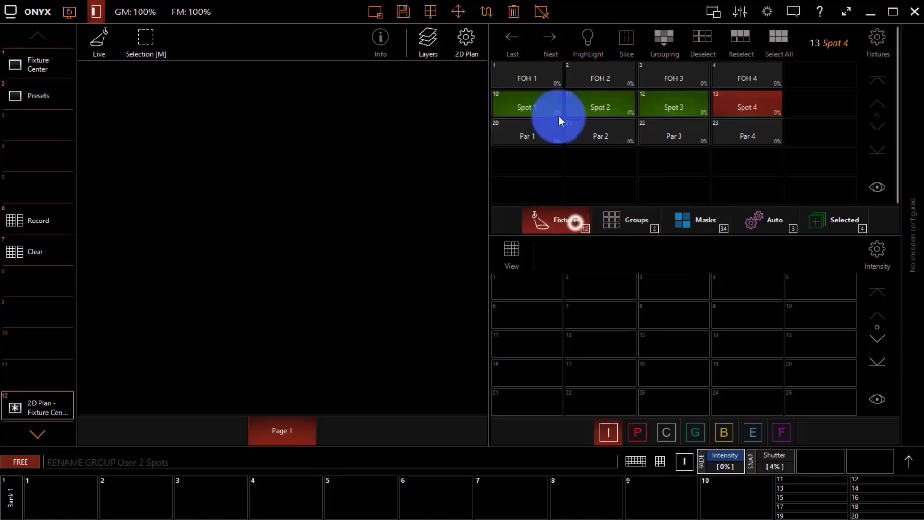
{"action": "left_click", "coordinate": [542, 108]}
{"action": "left_click", "coordinate": [541, 108]}
{"action": "left_click", "coordinate": [738, 102]}
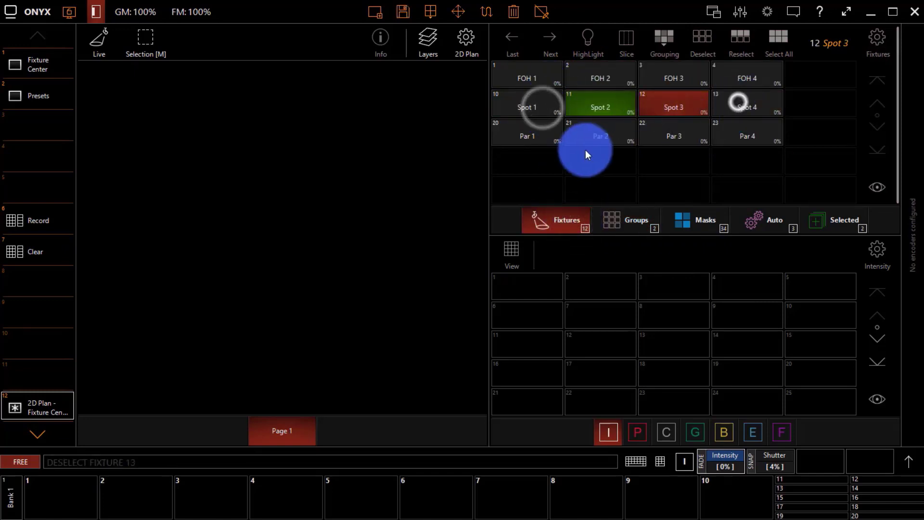
{"action": "left_click", "coordinate": [527, 133]}
{"action": "left_click", "coordinate": [52, 258]}
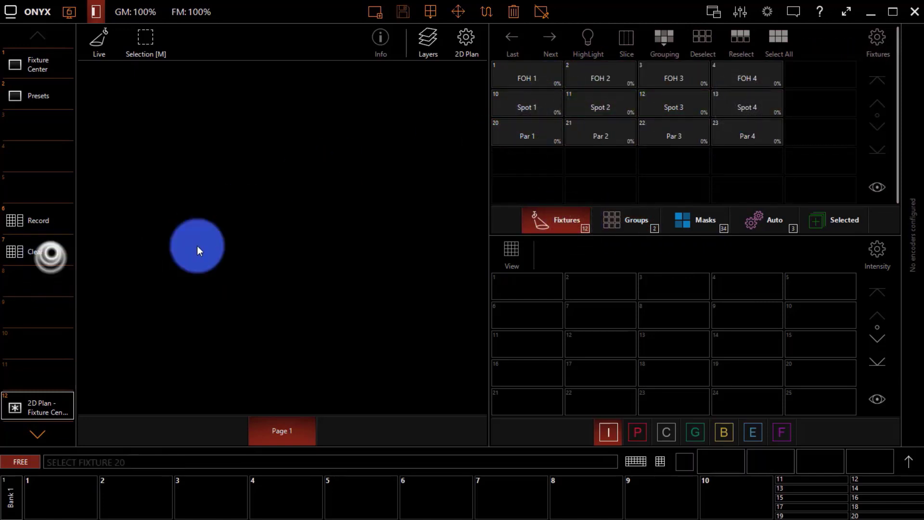
- Select fixtures Par 1 through Par 4 and record them as group 3 named Pars
{"action": "left_click", "coordinate": [526, 133]}
{"action": "left_click", "coordinate": [747, 135]}
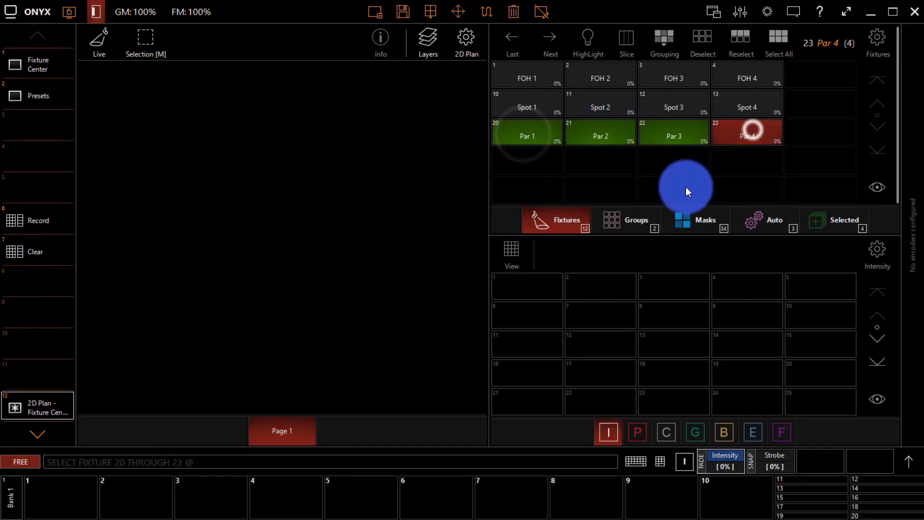
{"action": "left_click", "coordinate": [34, 222]}
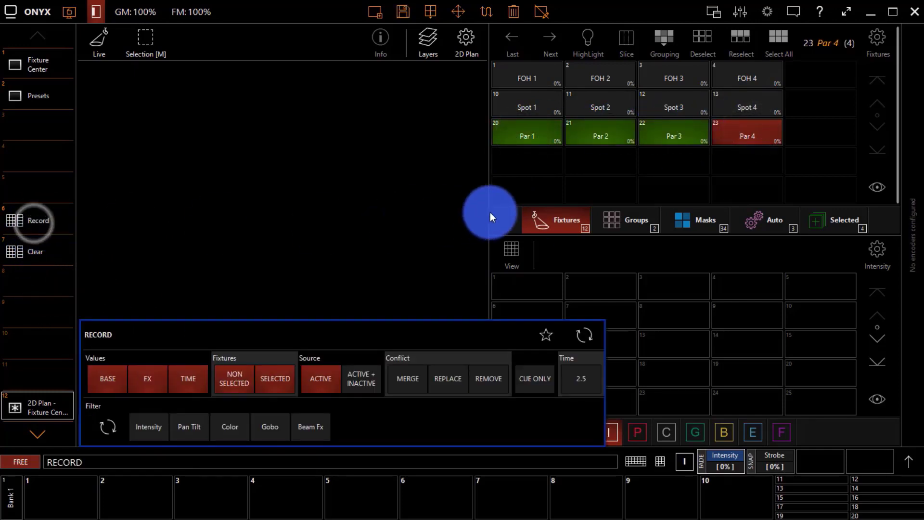
{"action": "left_click", "coordinate": [630, 221]}
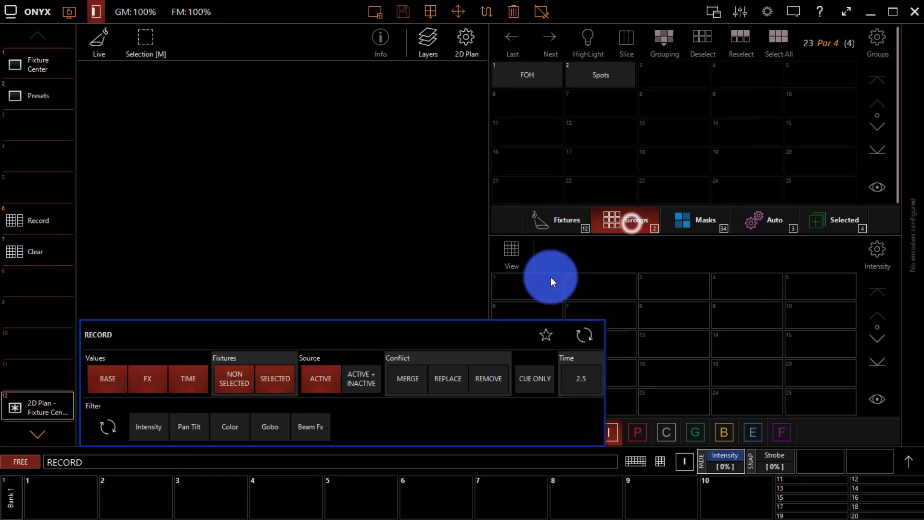
{"action": "left_click", "coordinate": [660, 79]}
{"action": "type", "text": "Pars"}
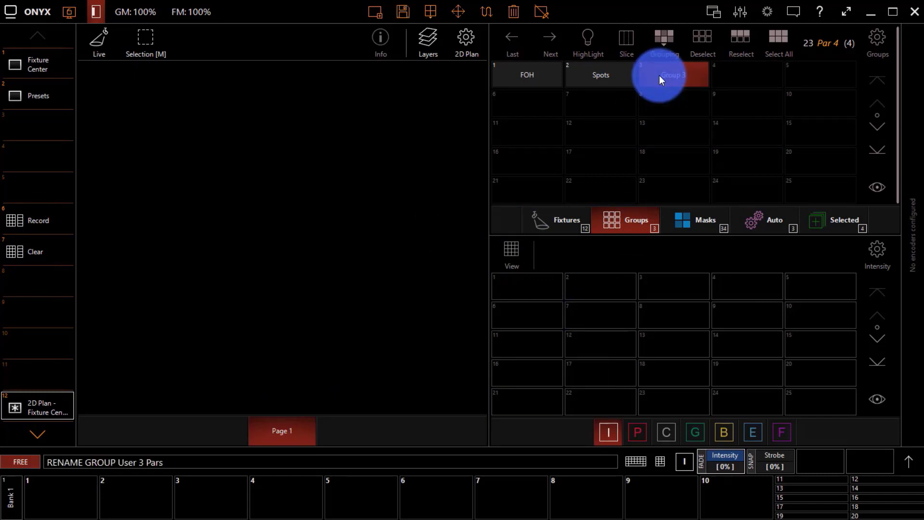
{"action": "key", "text": "Return"}
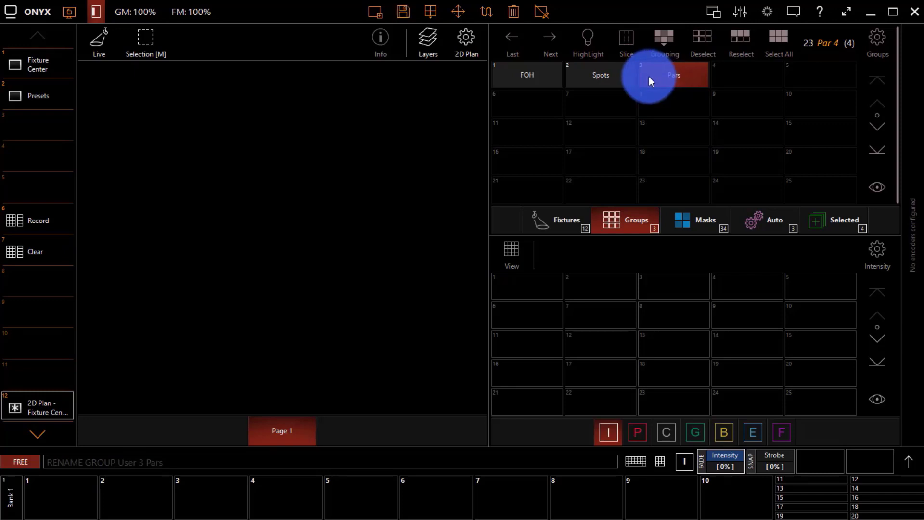
- Save the changes to the current 2D plan view and lock the workspace
{"action": "left_click", "coordinate": [404, 16]}
{"action": "left_click", "coordinate": [518, 371]}
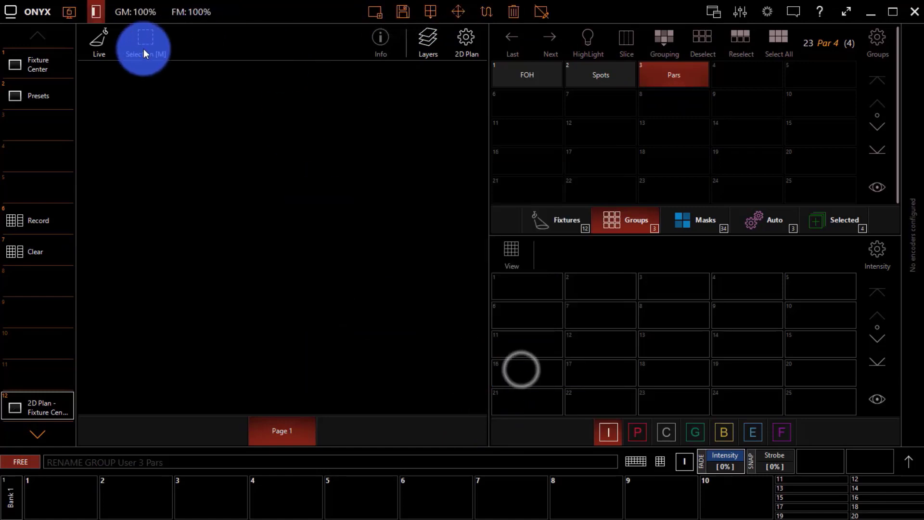
{"action": "left_click", "coordinate": [70, 13]}
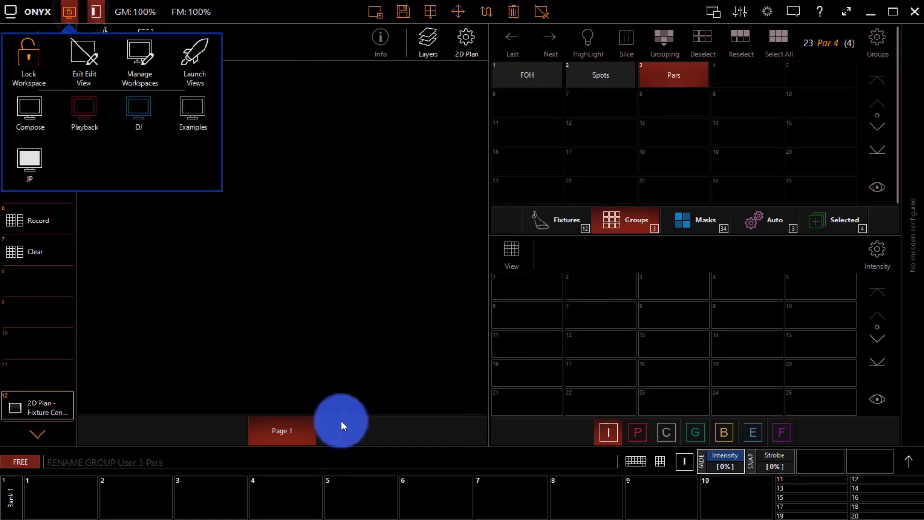
{"action": "left_click", "coordinate": [34, 68]}
{"action": "left_click", "coordinate": [255, 262]}
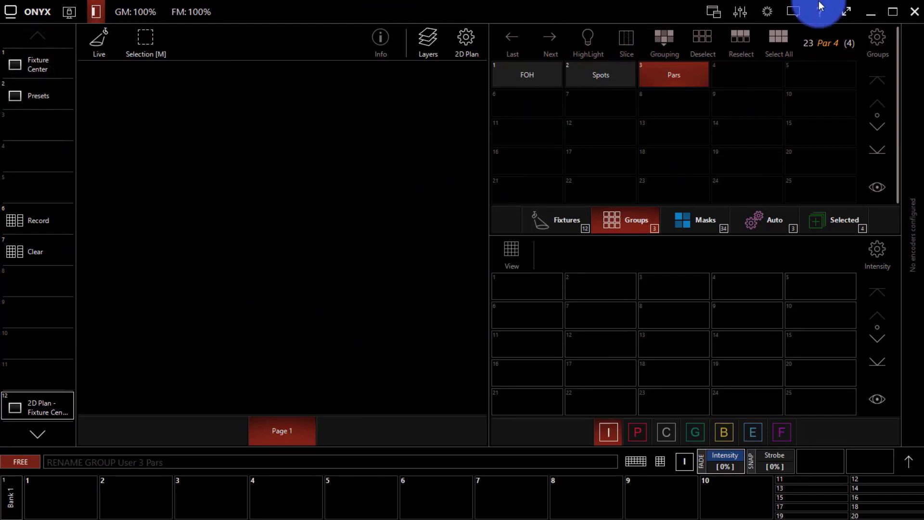
- Maximize the 2D plan within the workspace and switch it from live to edit mode
{"action": "left_click", "coordinate": [846, 15]}
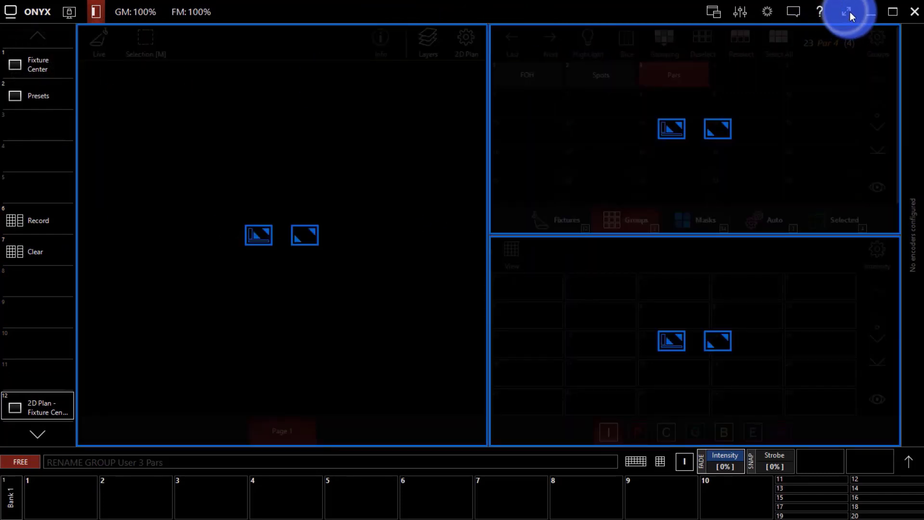
{"action": "left_click", "coordinate": [247, 234]}
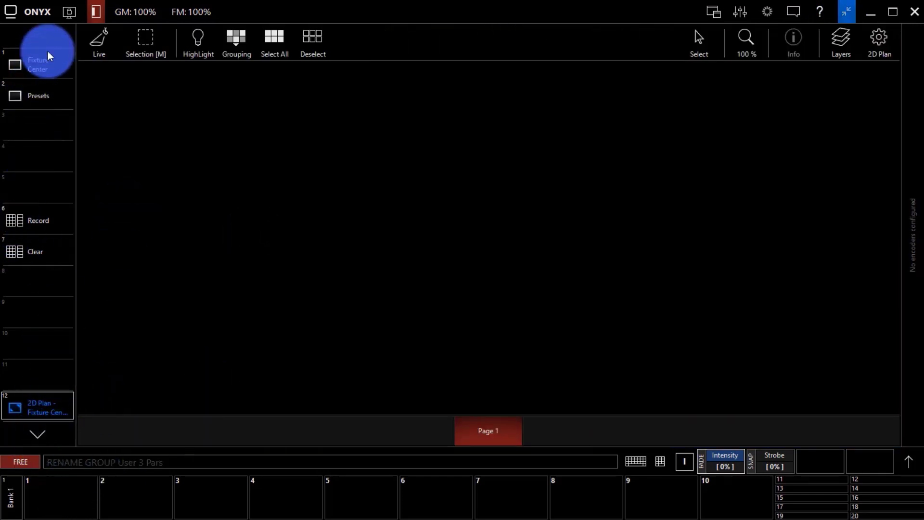
{"action": "left_click", "coordinate": [103, 42]}
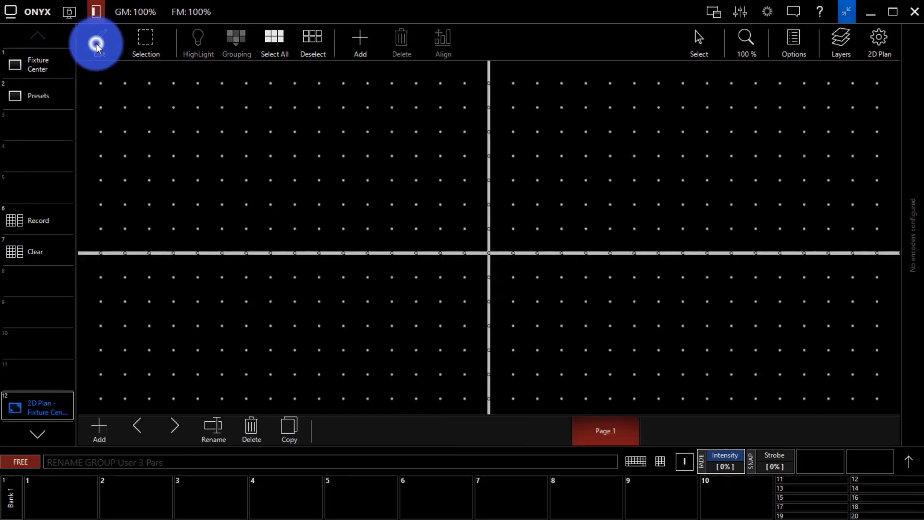
- Select the FOH group instead of Pars and set the 2D plan to add fixtures along a straight line
{"action": "left_click", "coordinate": [30, 55]}
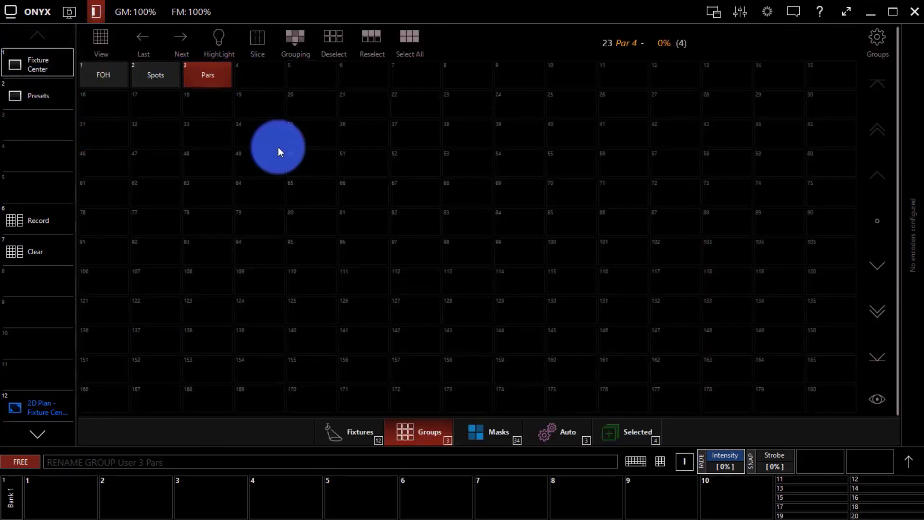
{"action": "left_click", "coordinate": [212, 88]}
{"action": "left_click", "coordinate": [103, 87]}
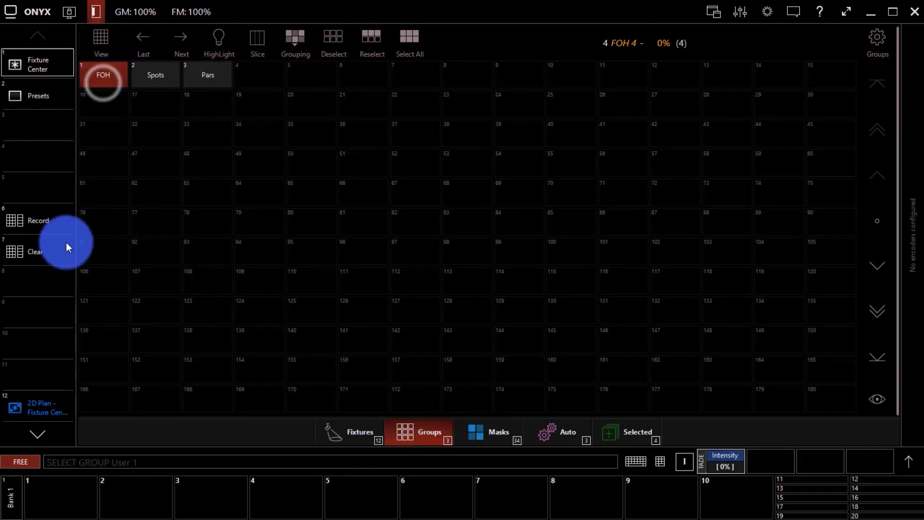
{"action": "left_click", "coordinate": [42, 405]}
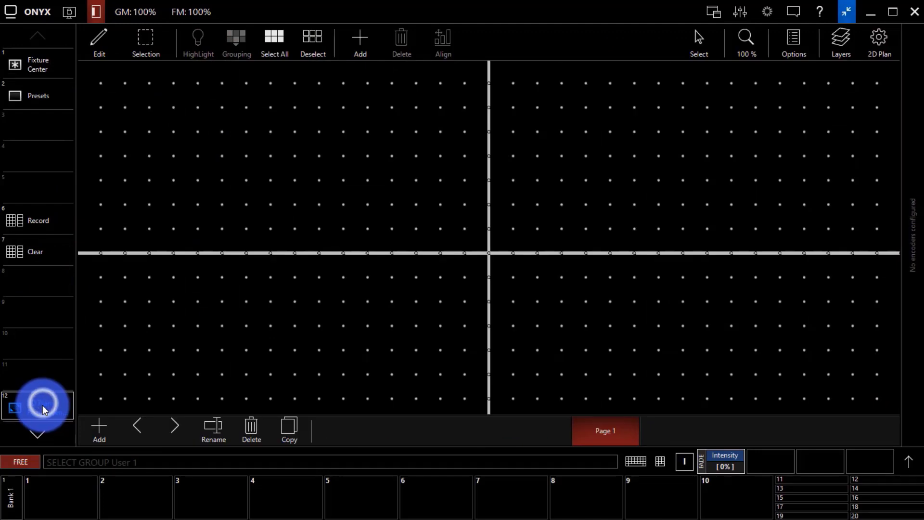
{"action": "left_click", "coordinate": [357, 45]}
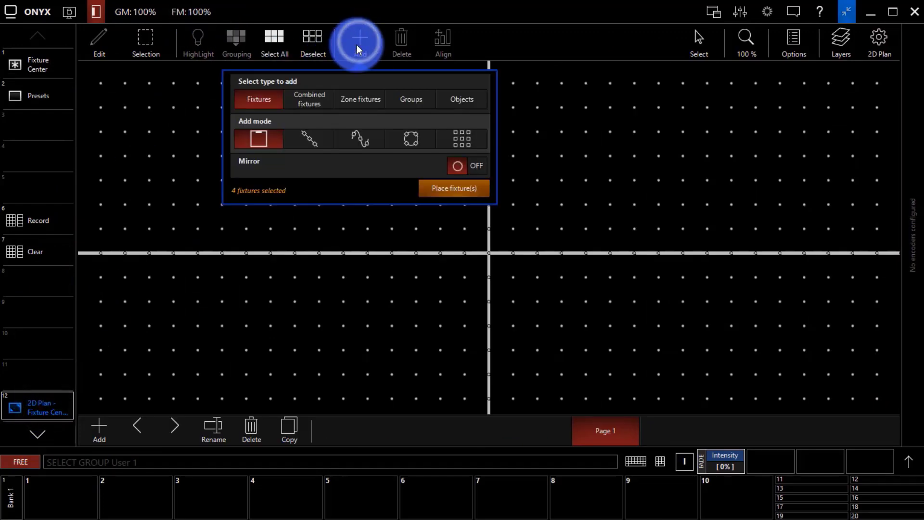
{"action": "left_click", "coordinate": [244, 98]}
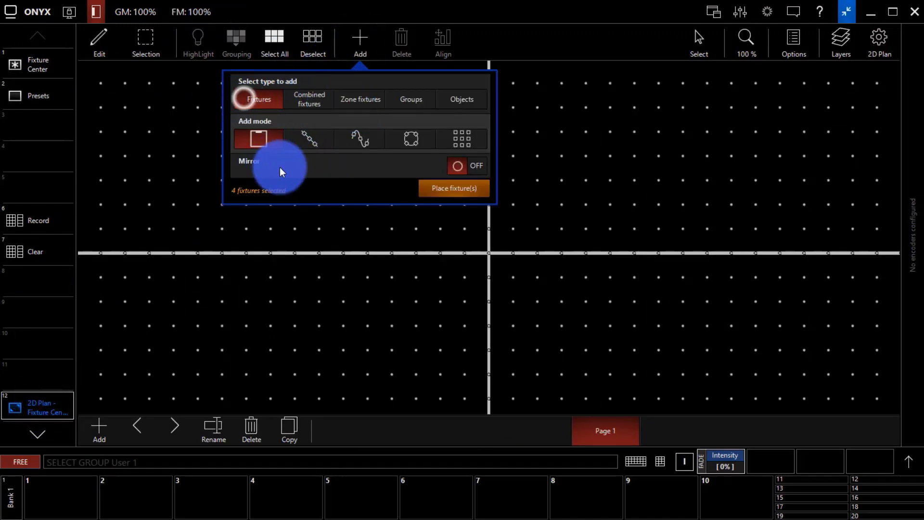
{"action": "left_click", "coordinate": [306, 140]}
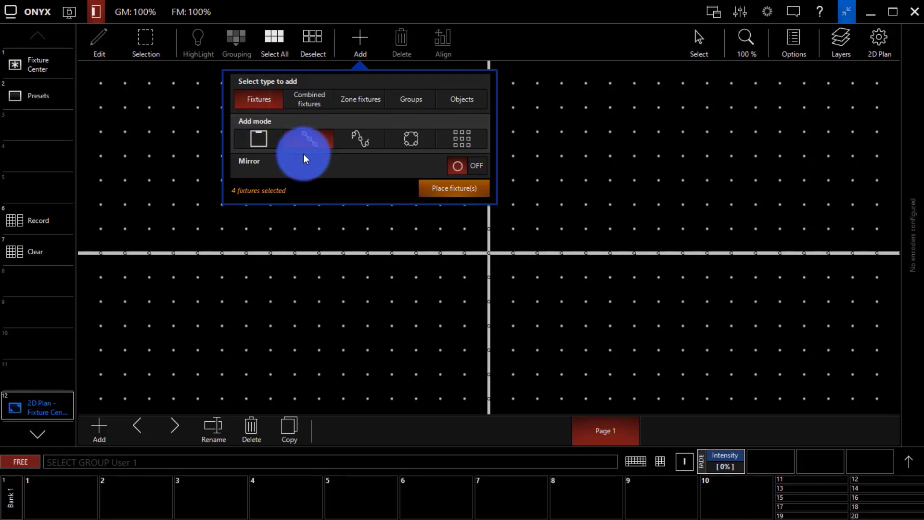
- Place the four FOH fixtures along a short line in the lower-left part of the plan
{"action": "left_click", "coordinate": [434, 190]}
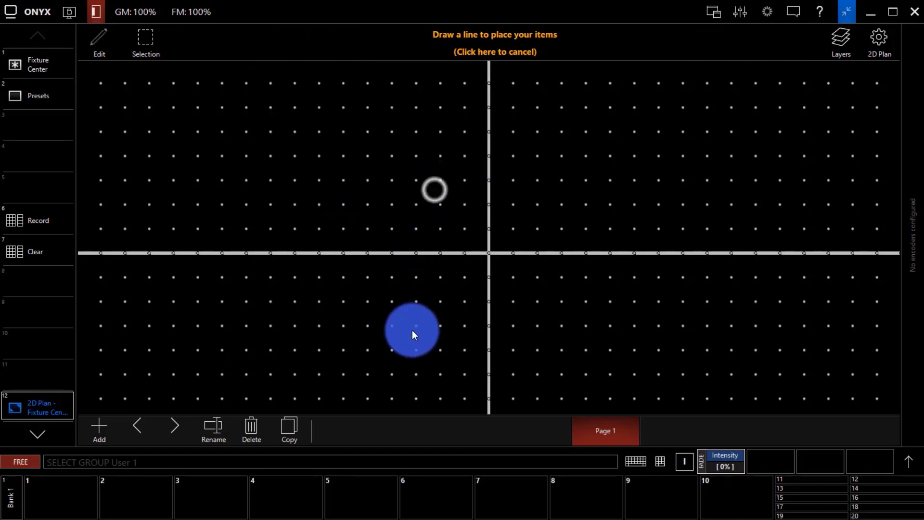
{"action": "left_click", "coordinate": [173, 337]}
{"action": "left_click_drag", "start_coordinate": [173, 338], "coordinate": [337, 348]}
{"action": "left_click_drag", "start_coordinate": [346, 348], "coordinate": [568, 342]}
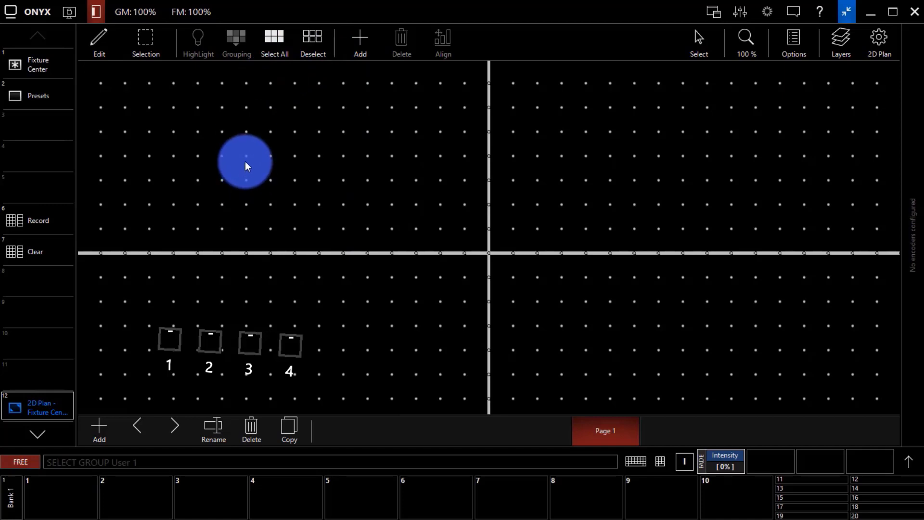
- Select the four placed FOH fixtures and delete them from the plan
{"action": "left_click_drag", "start_coordinate": [109, 282], "coordinate": [356, 381]}
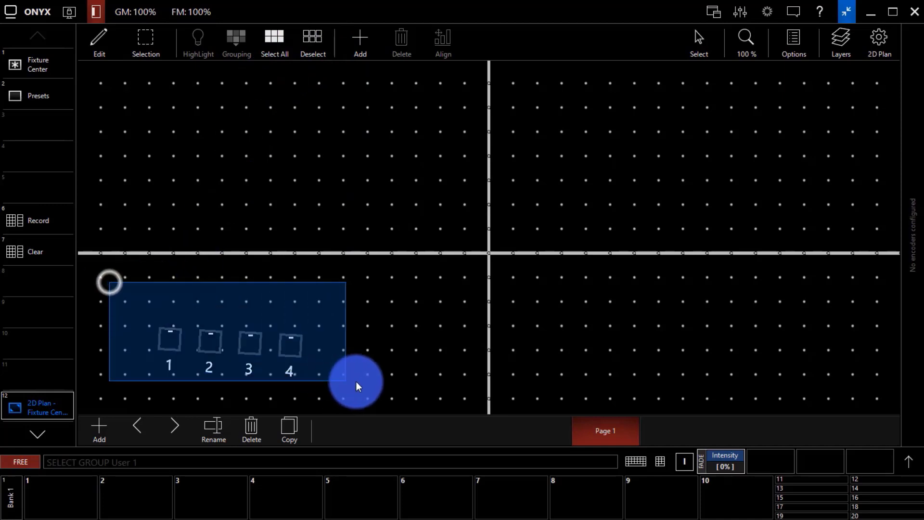
{"action": "left_click", "coordinate": [401, 38]}
{"action": "left_click", "coordinate": [55, 429]}
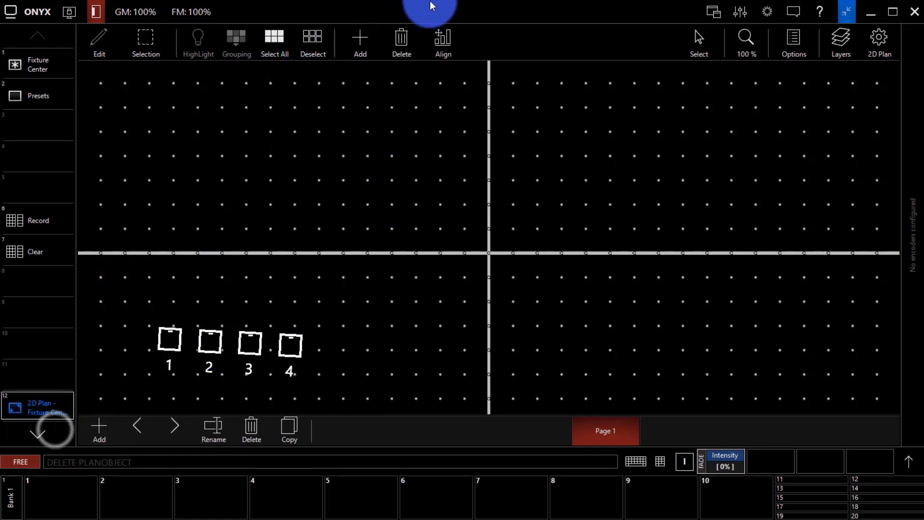
- Place the four FOH fixtures along a wide horizontal line near the lower edge of the plan
{"action": "left_click", "coordinate": [359, 44]}
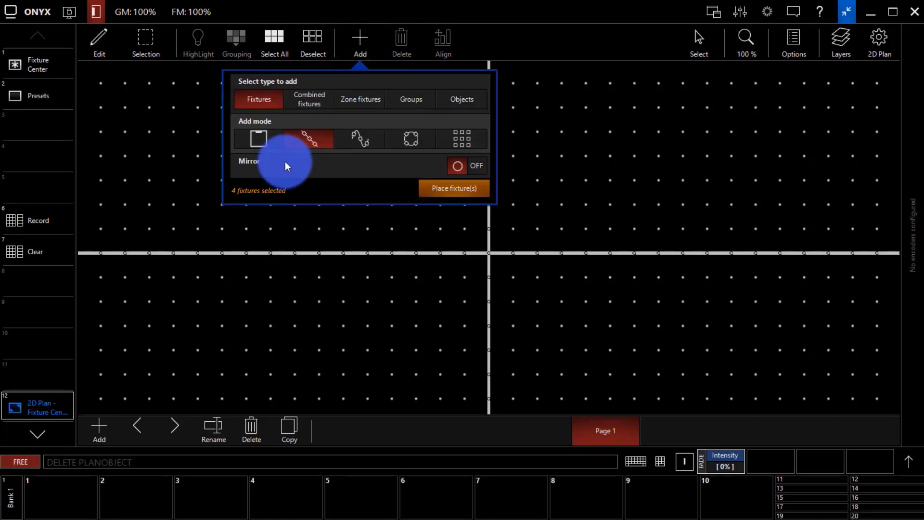
{"action": "left_click", "coordinate": [446, 188]}
{"action": "left_click_drag", "start_coordinate": [198, 357], "coordinate": [666, 356]}
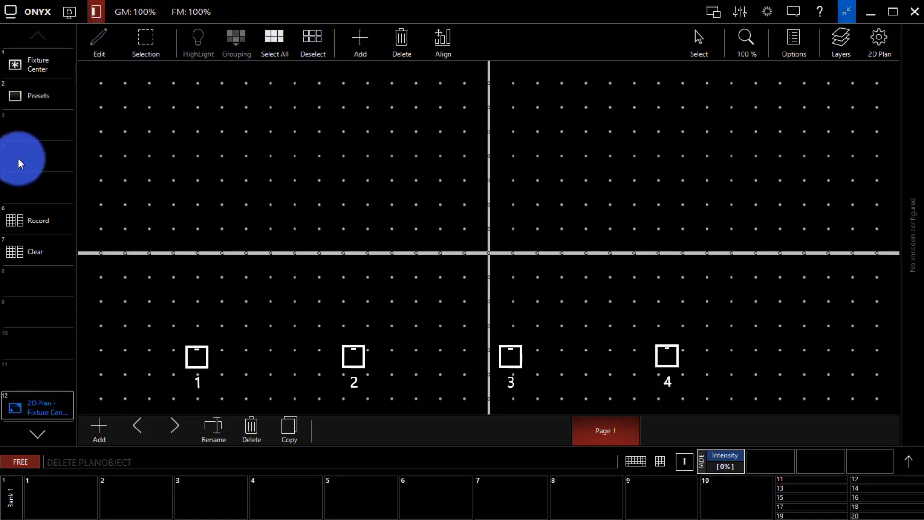
- Deselect the FOH group and select the Spots group in the Fixture Center, leaving no Record command active
{"action": "left_click", "coordinate": [36, 62]}
{"action": "left_click", "coordinate": [121, 74]}
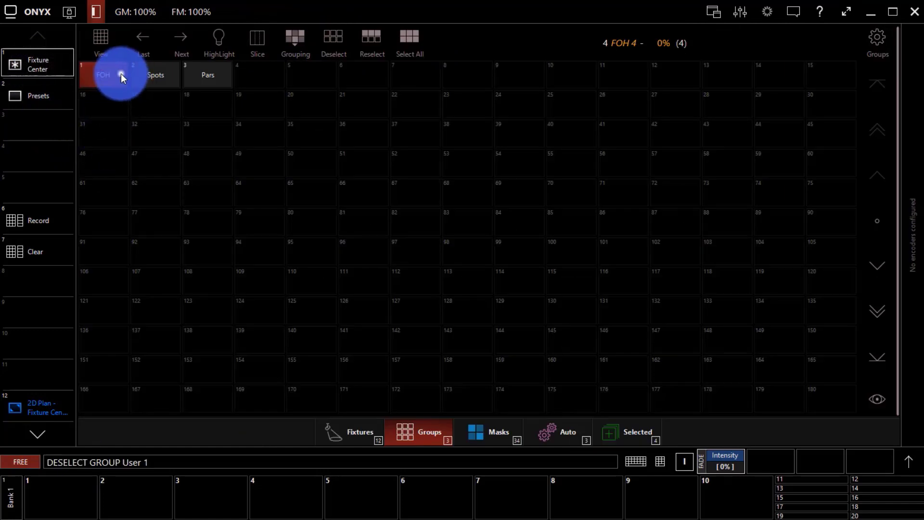
{"action": "left_click", "coordinate": [154, 76]}
{"action": "left_click", "coordinate": [47, 218]}
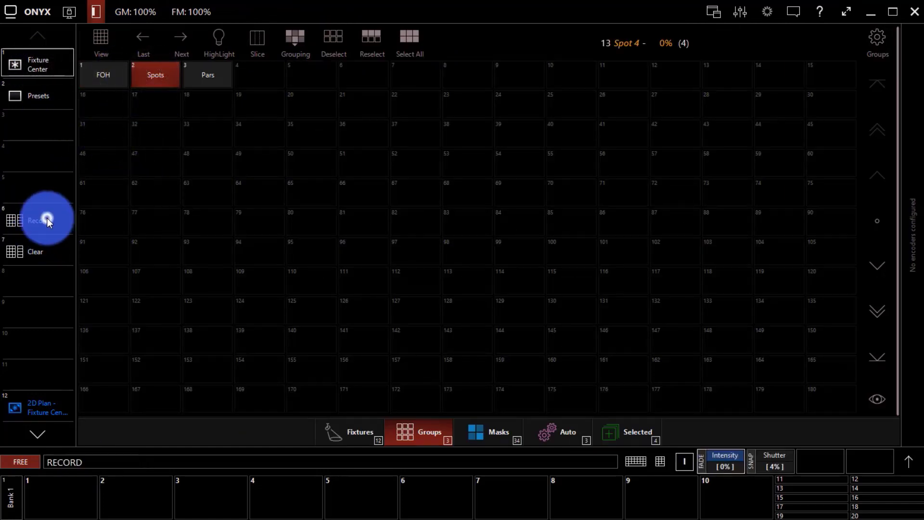
{"action": "left_click", "coordinate": [28, 249]}
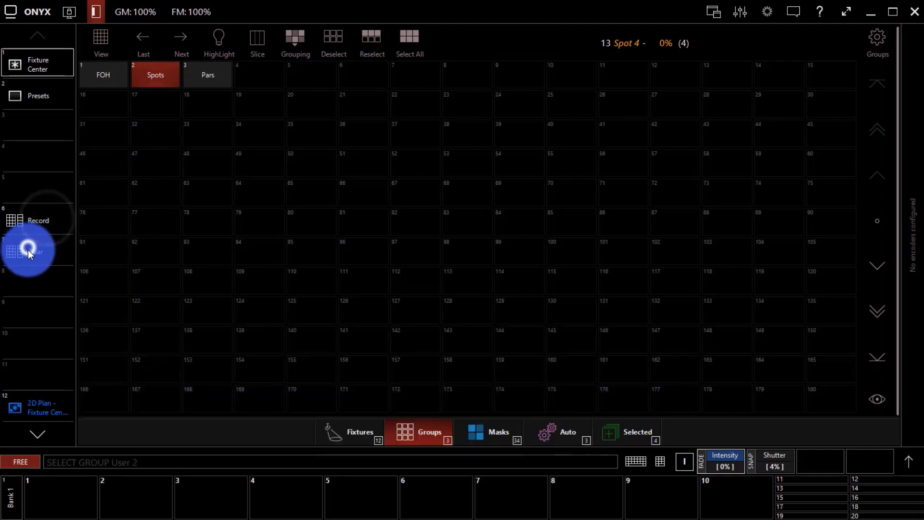
- Place the four Spots fixtures along a horizontal line across the upper part of the 2D plan
{"action": "left_click", "coordinate": [24, 406]}
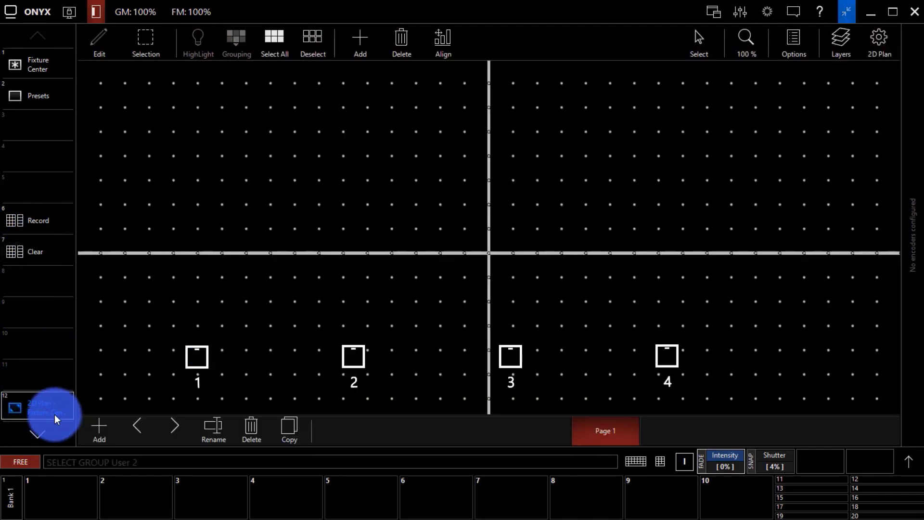
{"action": "left_click", "coordinate": [355, 36]}
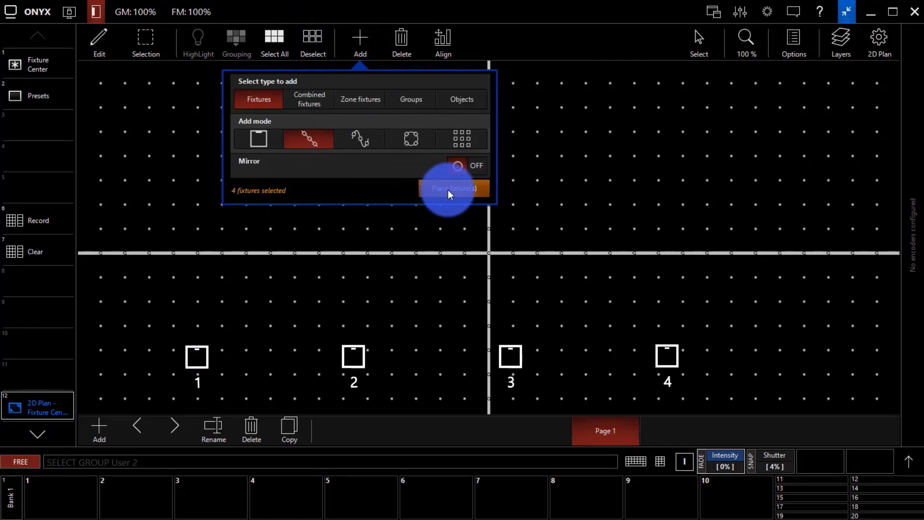
{"action": "left_click", "coordinate": [447, 189]}
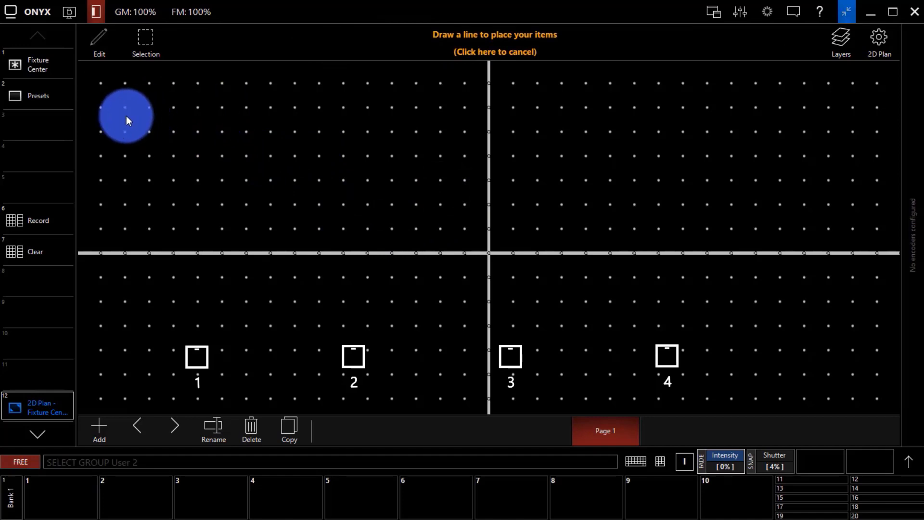
{"action": "left_click_drag", "start_coordinate": [125, 115], "coordinate": [820, 109]}
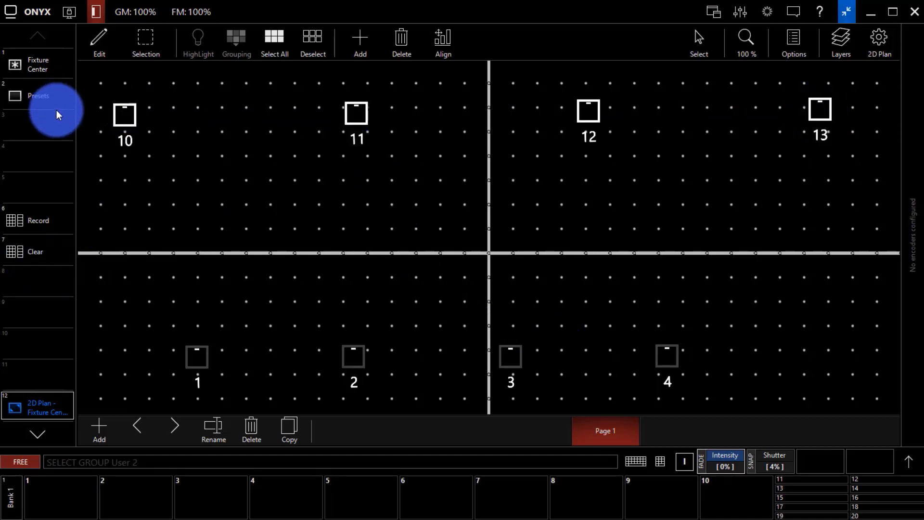
- Deselect the Spots group, select the Pars group, and return to the 2D plan
{"action": "left_click", "coordinate": [38, 62]}
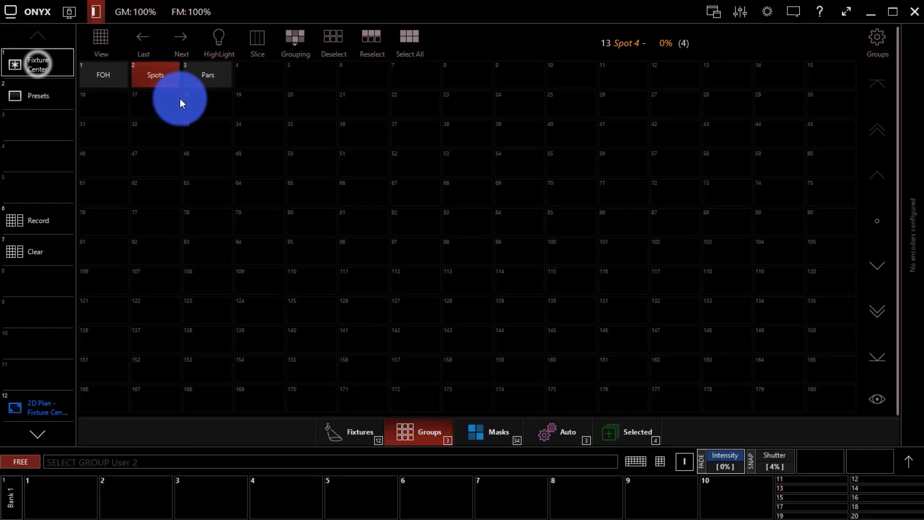
{"action": "left_click", "coordinate": [166, 72]}
{"action": "left_click", "coordinate": [222, 70]}
{"action": "left_click", "coordinate": [54, 401]}
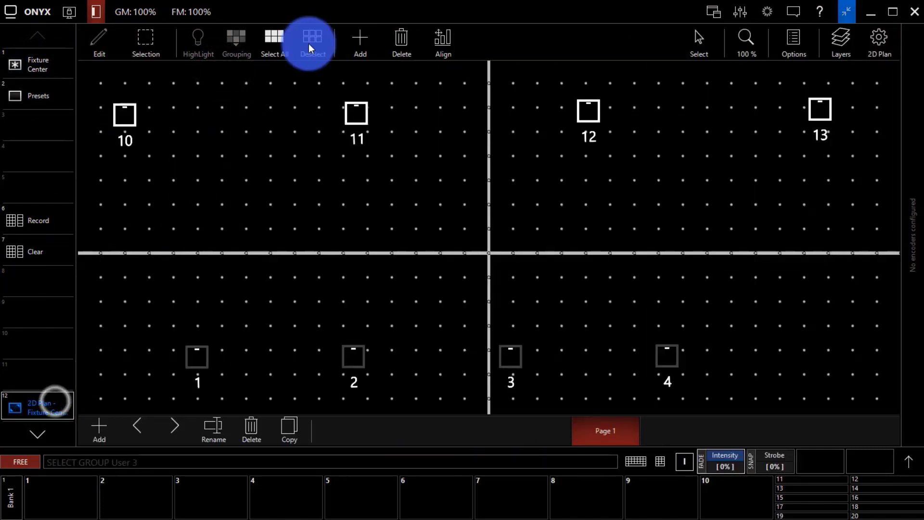
- Place the four Pars fixtures along a horizontal line across the upper part of the plan, among the Spots, and deselect them
{"action": "left_click", "coordinate": [359, 39]}
{"action": "left_click", "coordinate": [447, 189]}
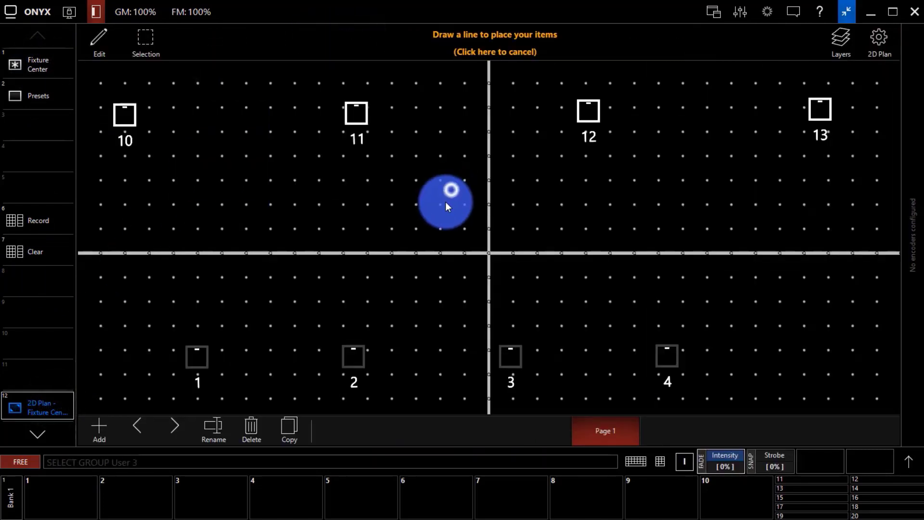
{"action": "mouse_move", "coordinate": [218, 114]}
{"action": "left_mouse_down"}
{"action": "mouse_move", "coordinate": [522, 121]}
{"action": "mouse_move", "coordinate": [770, 103]}
{"action": "mouse_move", "coordinate": [773, 113]}
{"action": "mouse_move", "coordinate": [749, 109]}
{"action": "left_mouse_up"}
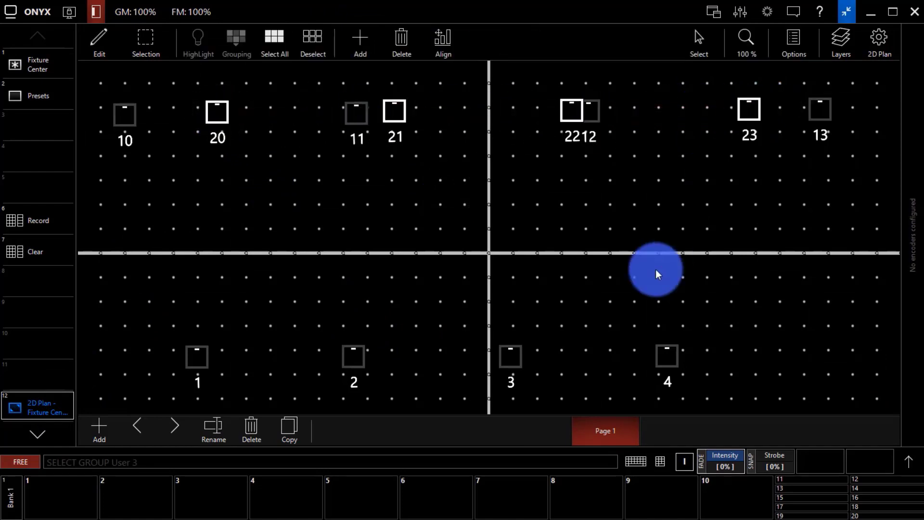
{"action": "left_click", "coordinate": [536, 252]}
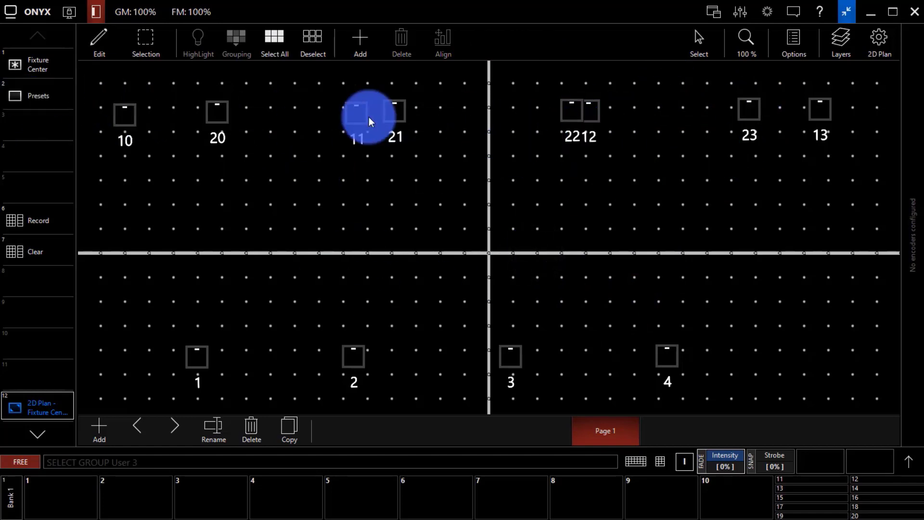
- Move fixture 21 between fixture 11 and the vertical centre line, and fixture 12 between fixtures 22 and 23
{"action": "left_click_drag", "start_coordinate": [395, 107], "coordinate": [458, 117]}
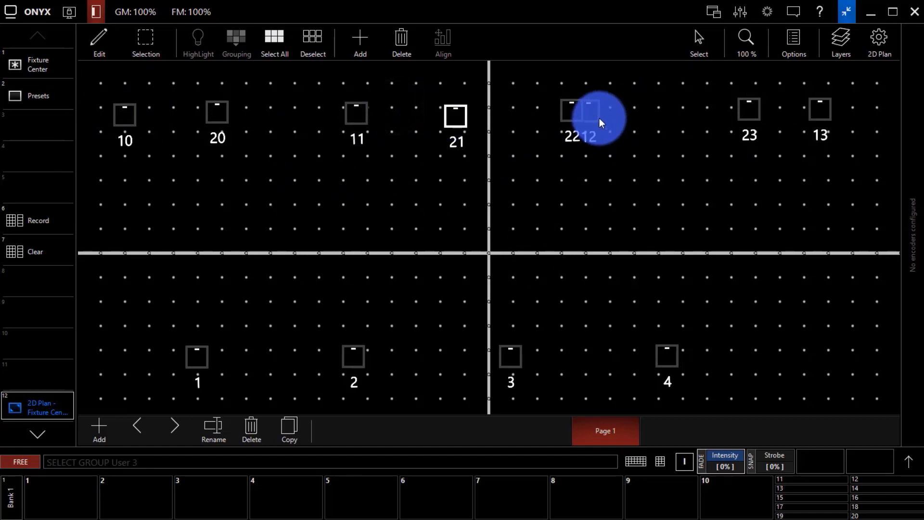
{"action": "left_click_drag", "start_coordinate": [599, 118], "coordinate": [662, 120]}
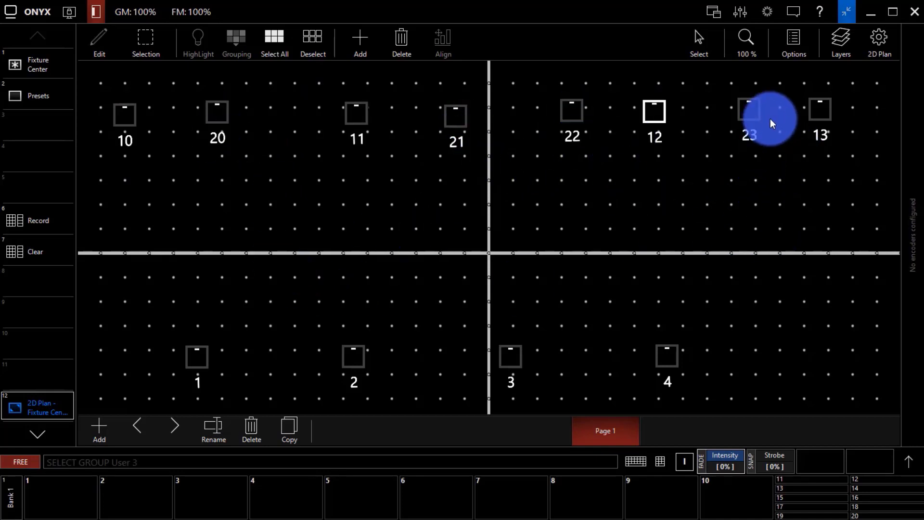
{"action": "left_click", "coordinate": [481, 316]}
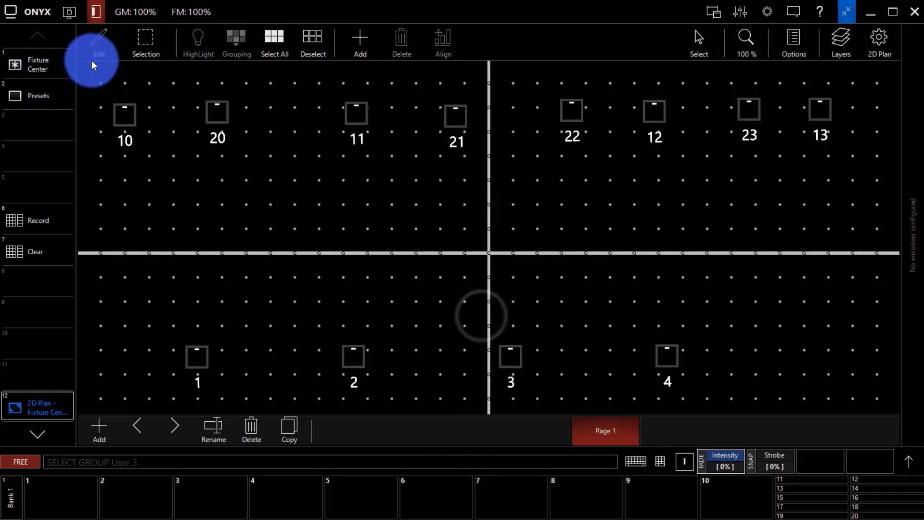
- Spread the eight fixtures of the upper row evenly, horizontally and vertically, and align their bottom edges
{"action": "left_click_drag", "start_coordinate": [95, 92], "coordinate": [869, 193]}
{"action": "left_click", "coordinate": [455, 30]}
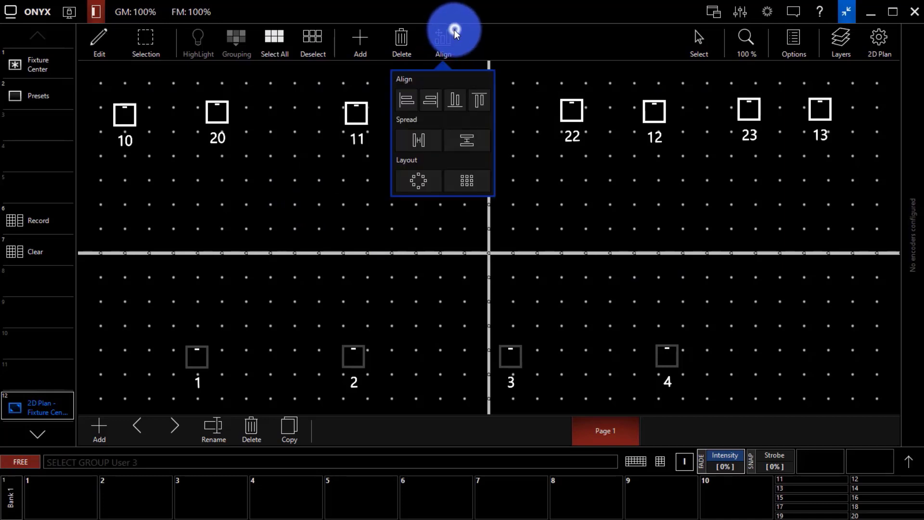
{"action": "left_click", "coordinate": [420, 140]}
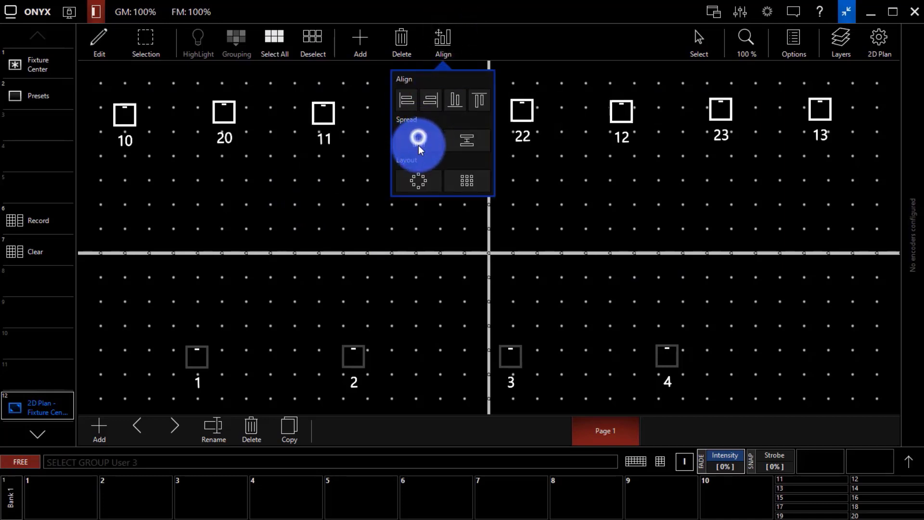
{"action": "left_click", "coordinate": [475, 143]}
{"action": "left_click", "coordinate": [463, 191]}
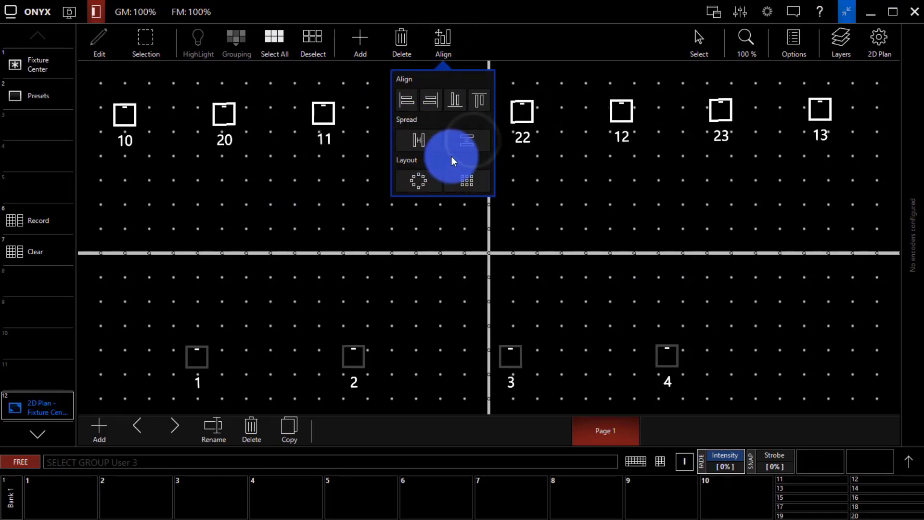
{"action": "left_click", "coordinate": [452, 102]}
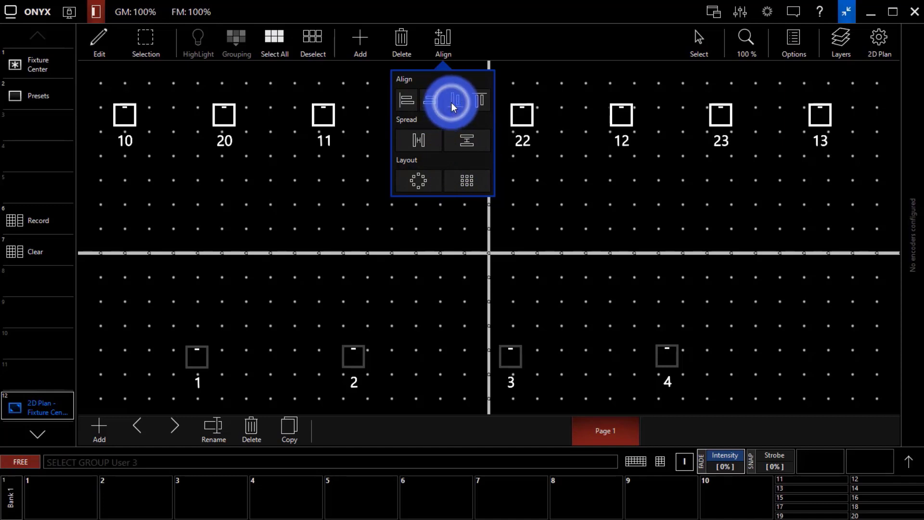
- Align the bottom edges of fixtures 1 to 4 in the lower row and spread them evenly horizontally
{"action": "left_click", "coordinate": [302, 253]}
{"action": "left_click", "coordinate": [154, 317]}
{"action": "left_click_drag", "start_coordinate": [153, 316], "coordinate": [757, 385]}
{"action": "left_click", "coordinate": [443, 54]}
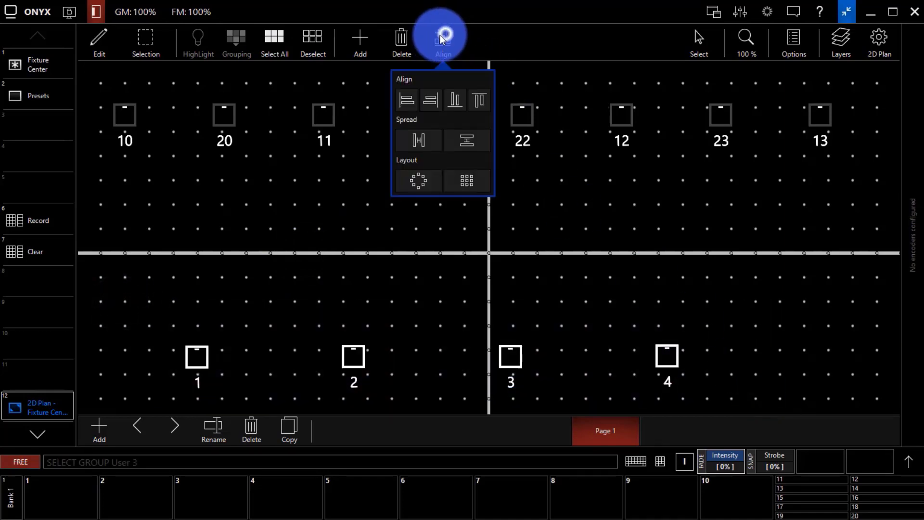
{"action": "left_click", "coordinate": [454, 102]}
{"action": "left_click", "coordinate": [425, 149]}
{"action": "left_click", "coordinate": [385, 263]}
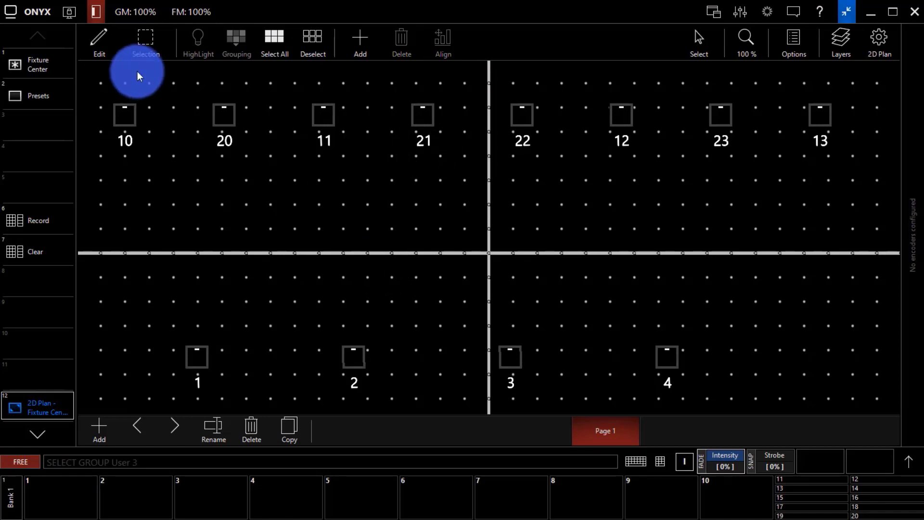
- Try placing the FOH group on the plan in line mode below fixture 10, and delete the tilted symbol
{"action": "left_click", "coordinate": [99, 41]}
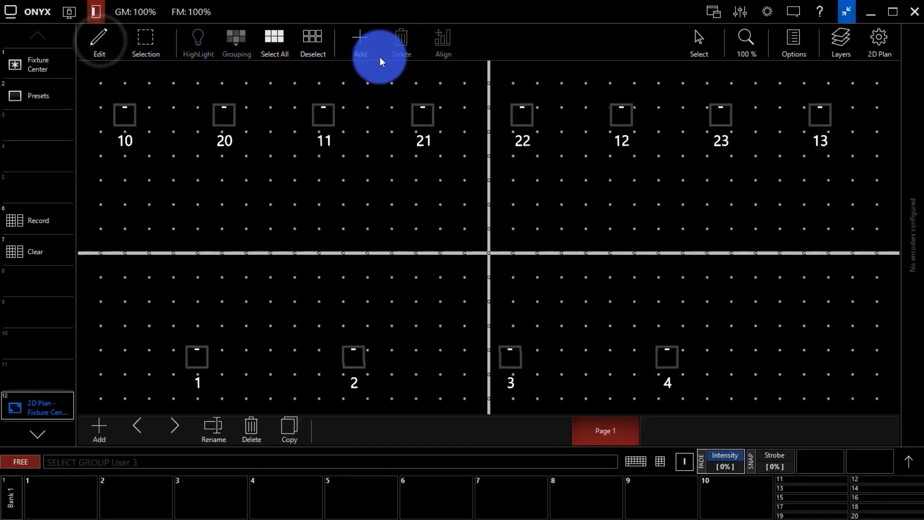
{"action": "left_click", "coordinate": [362, 38]}
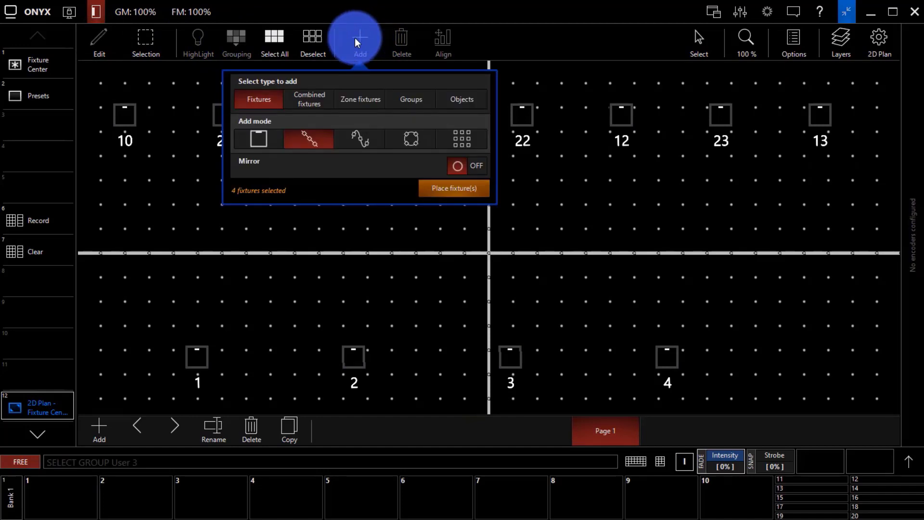
{"action": "left_click", "coordinate": [412, 105]}
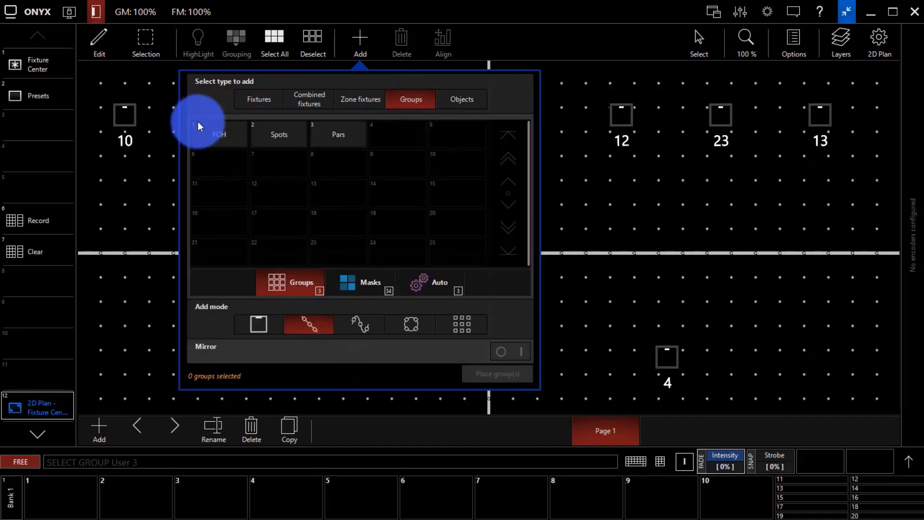
{"action": "left_click", "coordinate": [219, 130]}
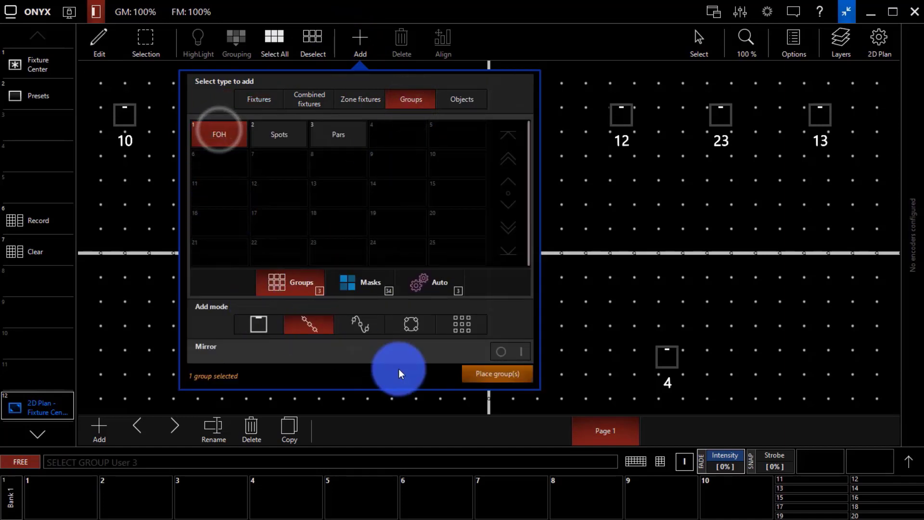
{"action": "left_click", "coordinate": [483, 371]}
{"action": "mouse_move", "coordinate": [101, 182]}
{"action": "left_mouse_down"}
{"action": "mouse_move", "coordinate": [119, 185]}
{"action": "mouse_move", "coordinate": [179, 262]}
{"action": "left_mouse_up"}
{"action": "left_click", "coordinate": [206, 175]}
{"action": "left_click", "coordinate": [402, 43]}
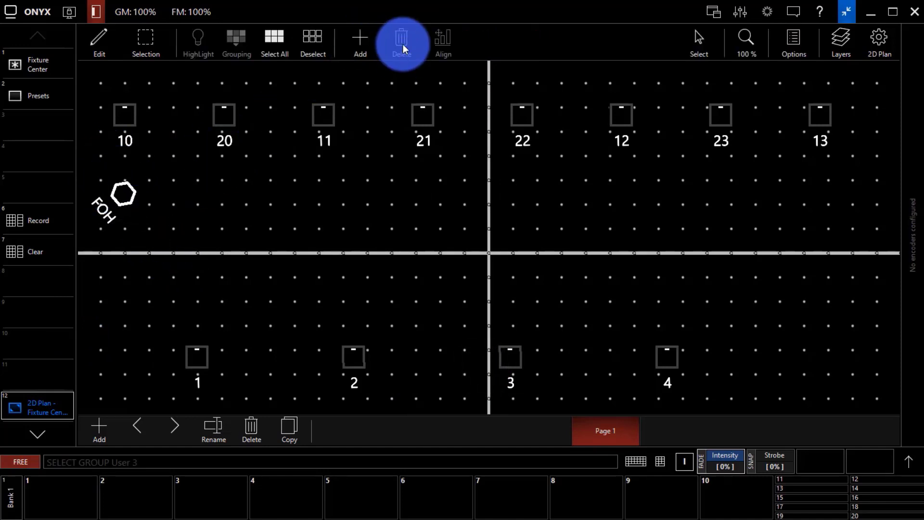
{"action": "left_click", "coordinate": [54, 436]}
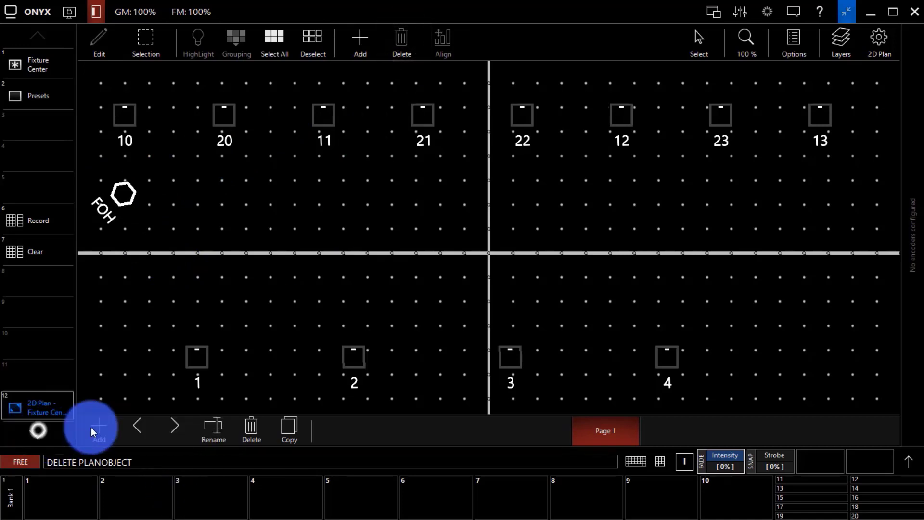
- Place the FOH, Spots and Pars groups one by one in single mode, stacked vertically beside the fixture rows below fixture 10
{"action": "left_click", "coordinate": [357, 43]}
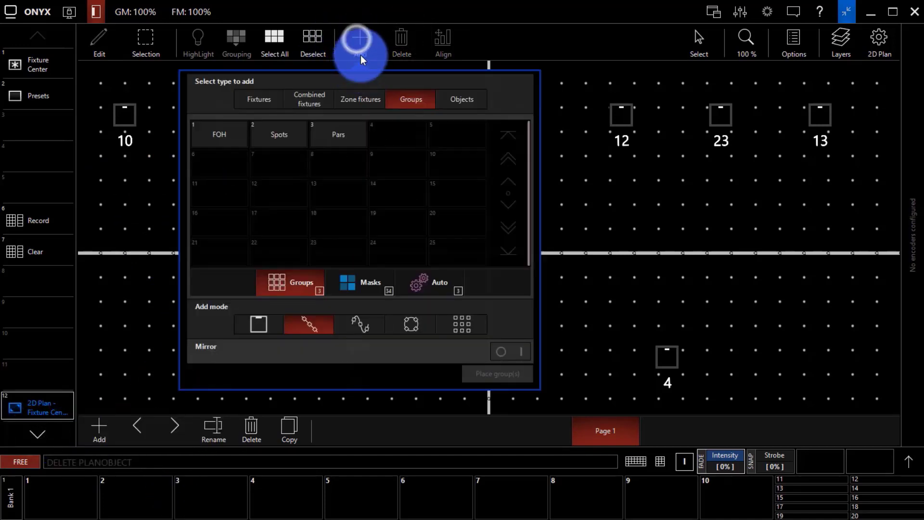
{"action": "left_click", "coordinate": [203, 139]}
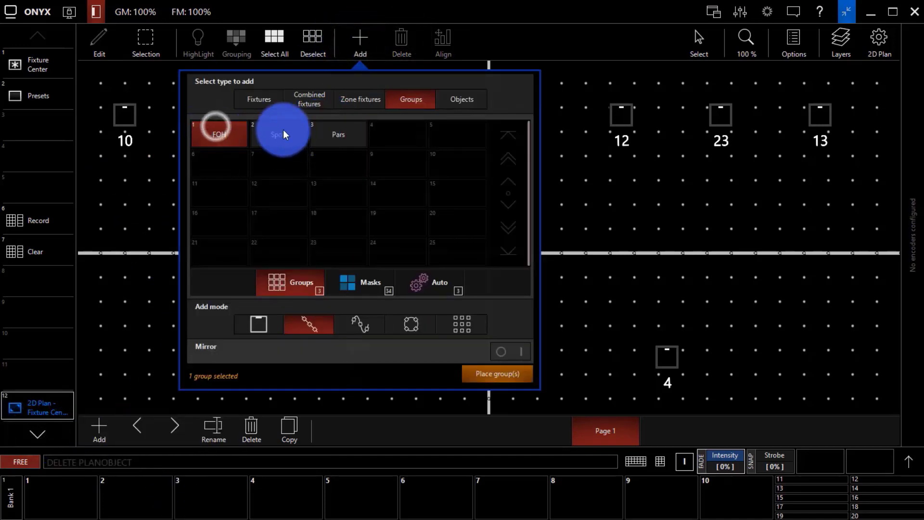
{"action": "left_click", "coordinate": [234, 143]}
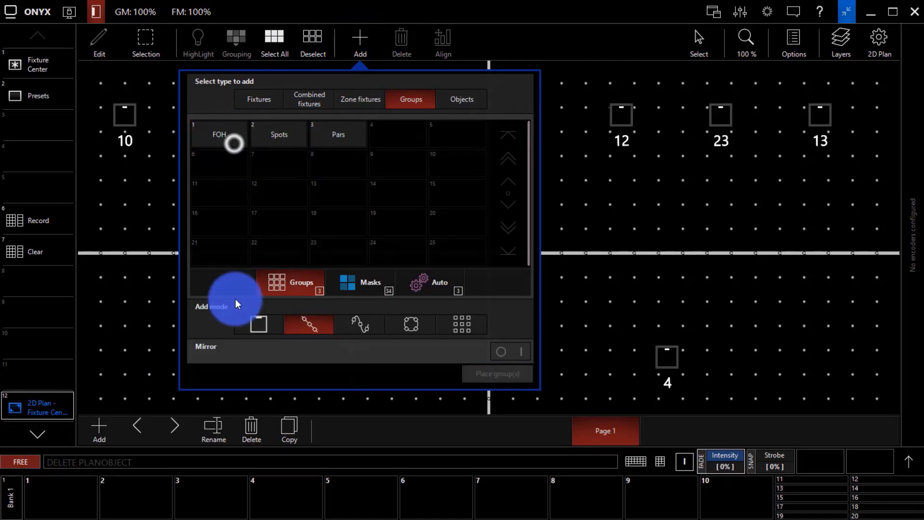
{"action": "left_click", "coordinate": [228, 140]}
{"action": "left_click", "coordinate": [267, 324]}
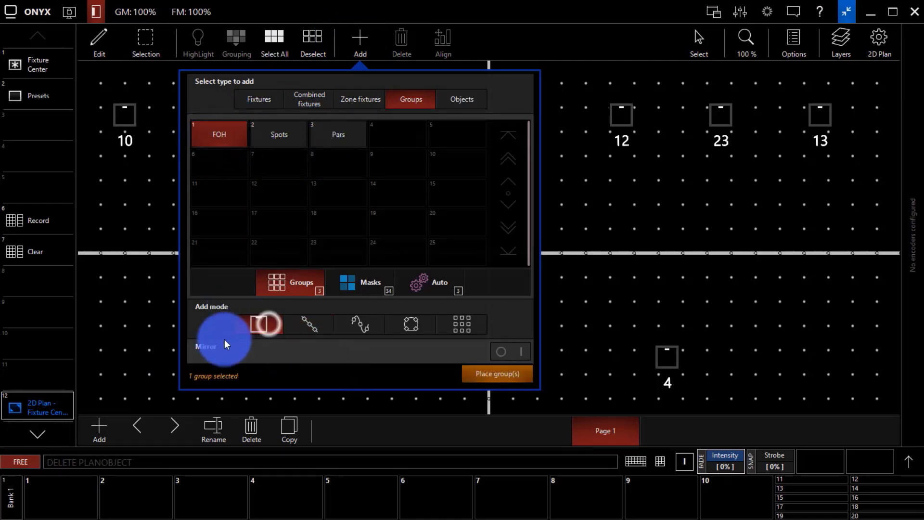
{"action": "left_click", "coordinate": [280, 134]}
{"action": "left_click", "coordinate": [358, 136]}
{"action": "left_click", "coordinate": [484, 374]}
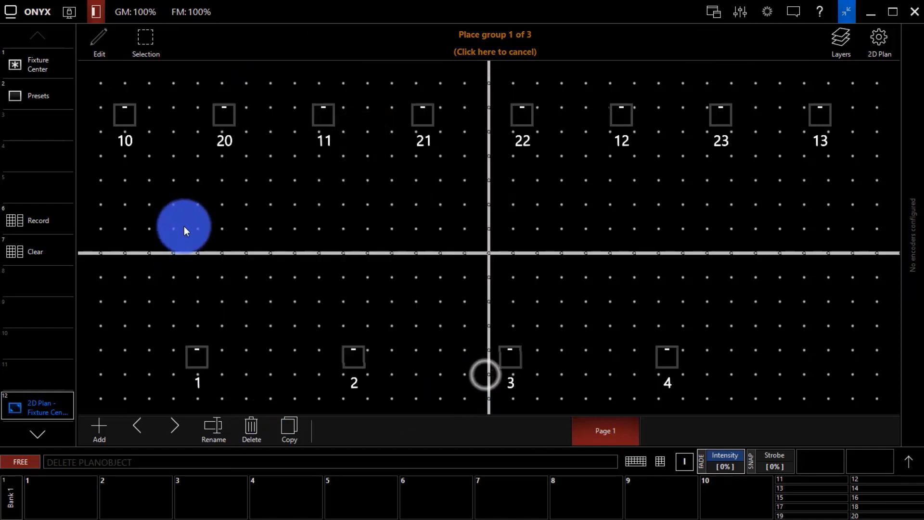
{"action": "left_click", "coordinate": [113, 189]}
{"action": "left_click", "coordinate": [109, 246]}
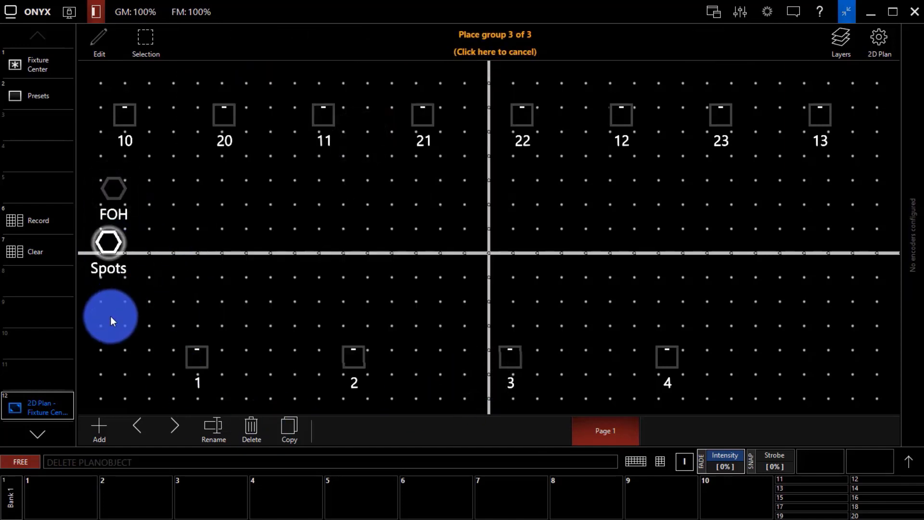
{"action": "left_click", "coordinate": [111, 315]}
{"action": "left_click", "coordinate": [132, 431]}
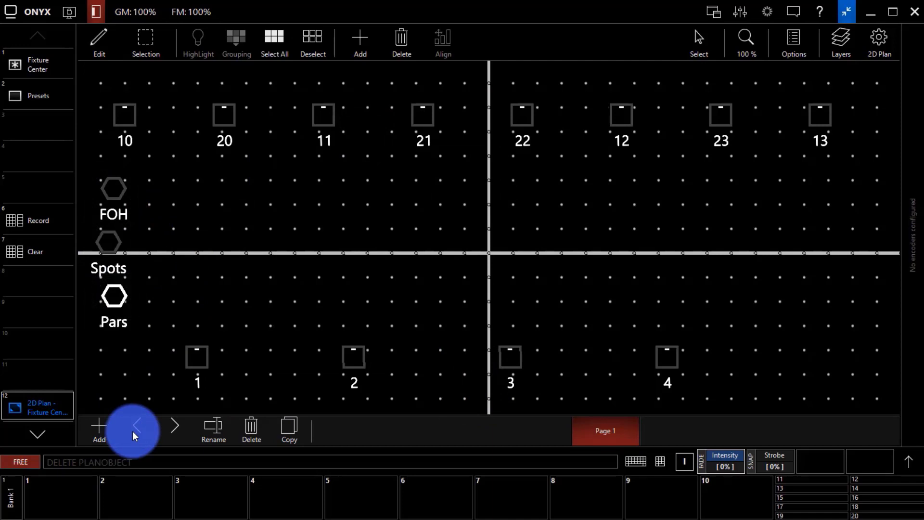
- Align the left edges of the FOH, Spots and Pars group symbols
{"action": "left_click_drag", "start_coordinate": [93, 150], "coordinate": [160, 342]}
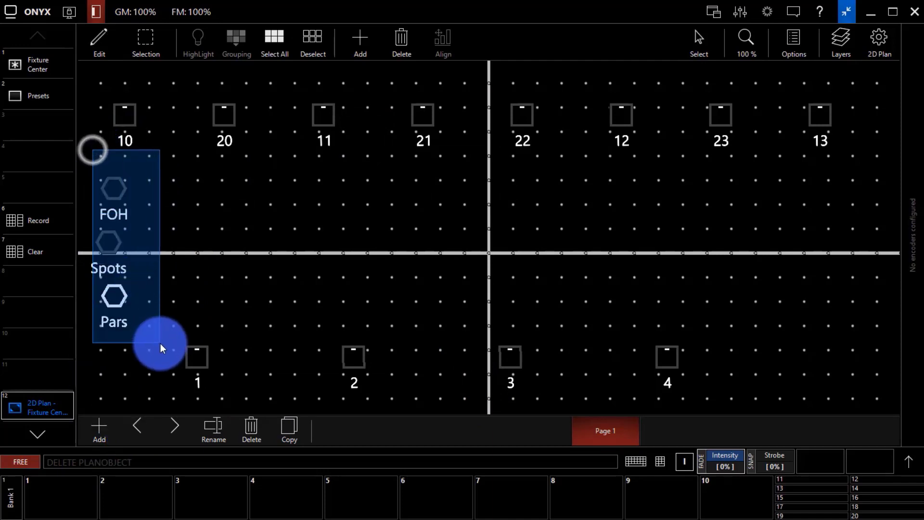
{"action": "left_click", "coordinate": [443, 46]}
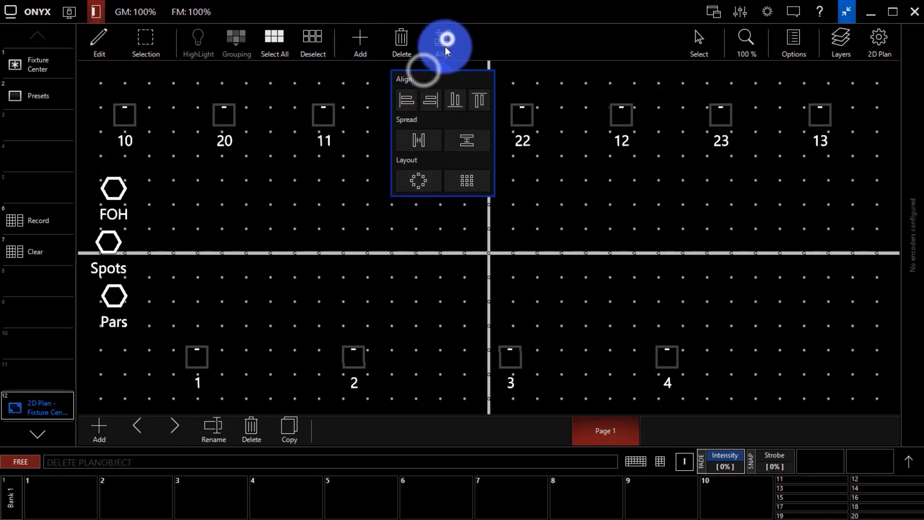
{"action": "left_click", "coordinate": [412, 101]}
- Return the enlarged 2D plan to its place beside the groups and presets, with the whole layout in view
{"action": "scroll", "coordinate": [387, 244], "scroll_direction": "down", "scroll_amount": 3}
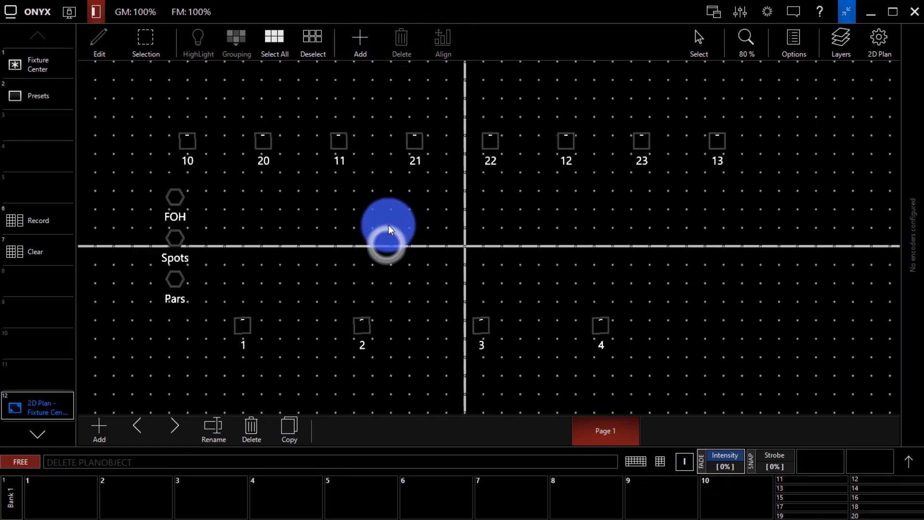
{"action": "left_click_drag", "start_coordinate": [391, 206], "coordinate": [307, 241]}
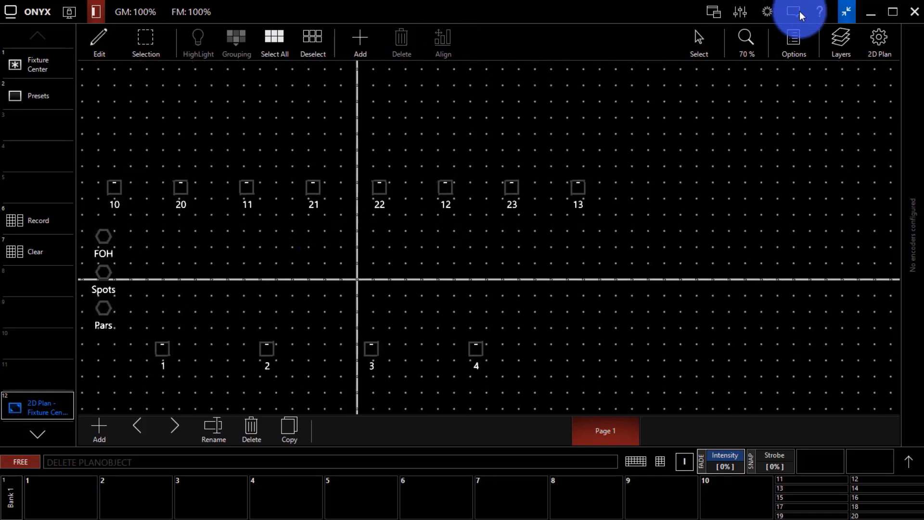
{"action": "left_click", "coordinate": [846, 12]}
{"action": "scroll", "coordinate": [270, 229], "scroll_direction": "down", "scroll_amount": 10}
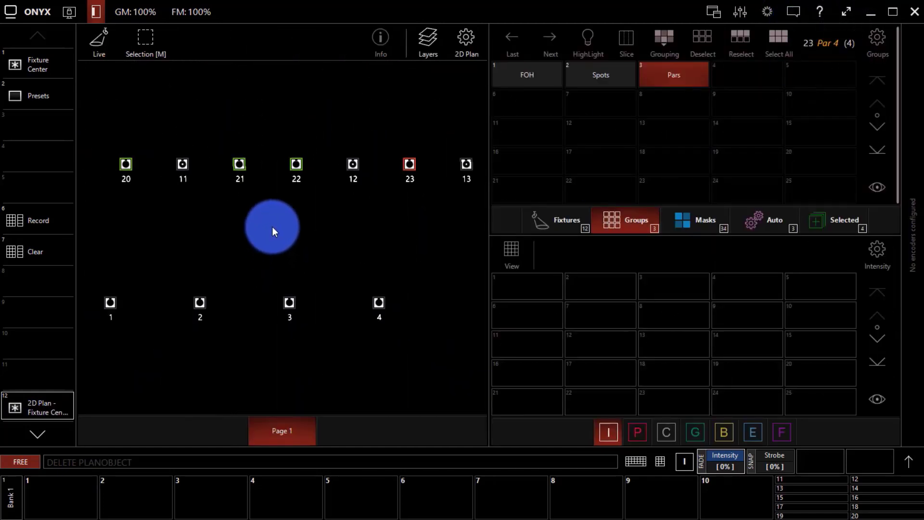
- Deselect all fixtures in live mode and select every item on the plan in edit mode
{"action": "left_click", "coordinate": [125, 155]}
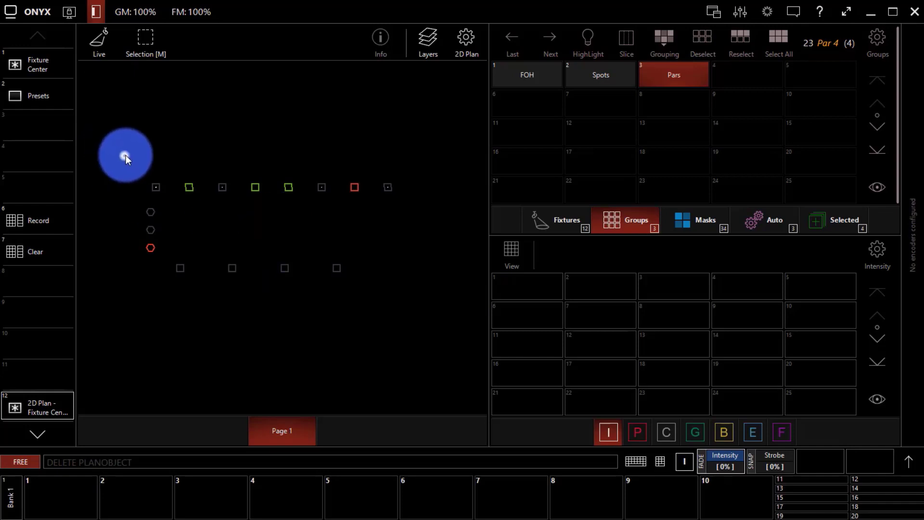
{"action": "left_click_drag", "start_coordinate": [129, 125], "coordinate": [389, 152]}
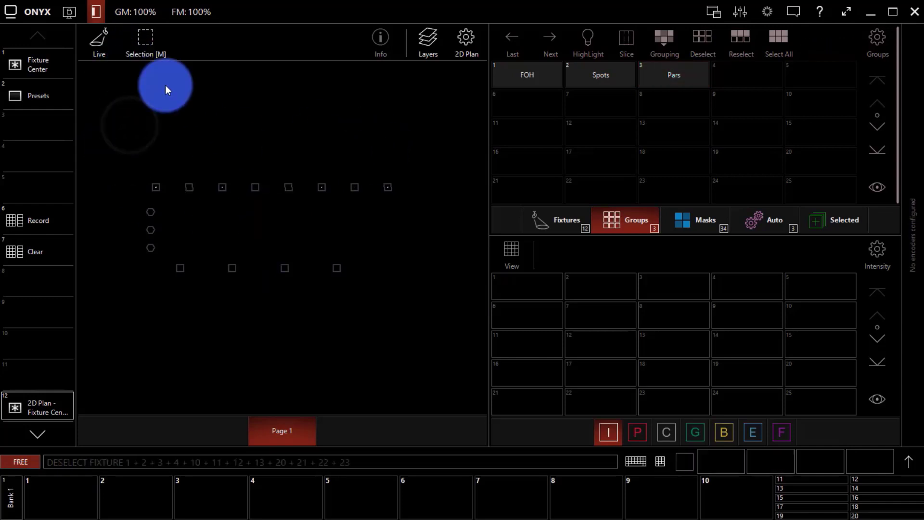
{"action": "left_click", "coordinate": [96, 34]}
{"action": "left_click_drag", "start_coordinate": [105, 137], "coordinate": [432, 363]}
- Examine the plan's layer list, the general 2D Plan settings and the options for the selected items
{"action": "left_click", "coordinate": [428, 32]}
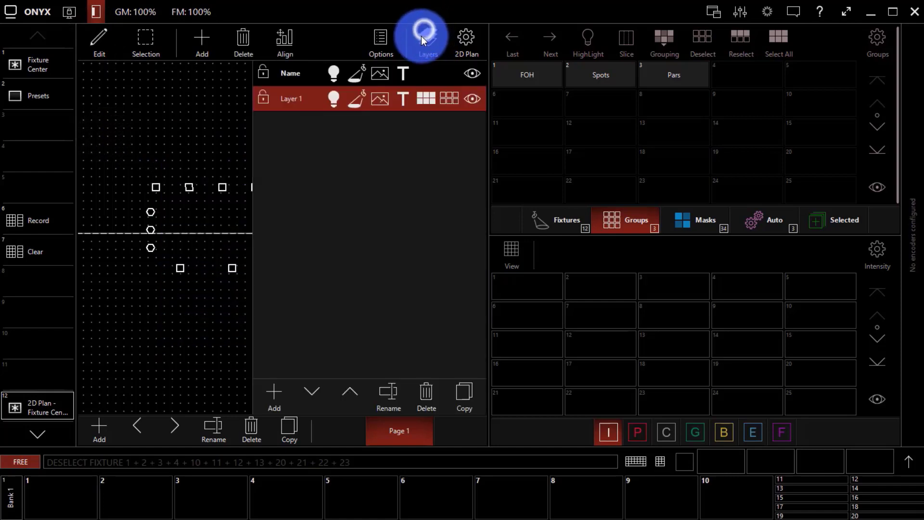
{"action": "left_click", "coordinate": [426, 34]}
{"action": "left_click", "coordinate": [469, 42]}
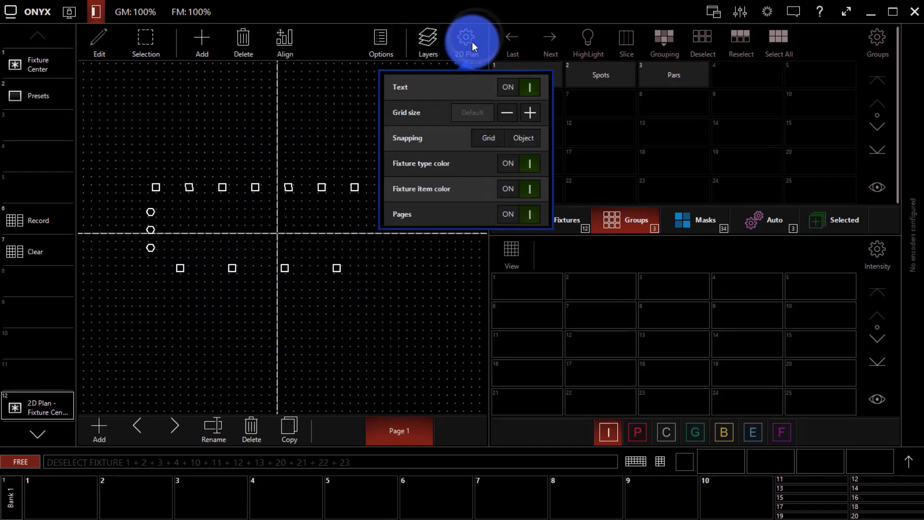
{"action": "left_click", "coordinate": [472, 42]}
{"action": "left_click", "coordinate": [382, 40]}
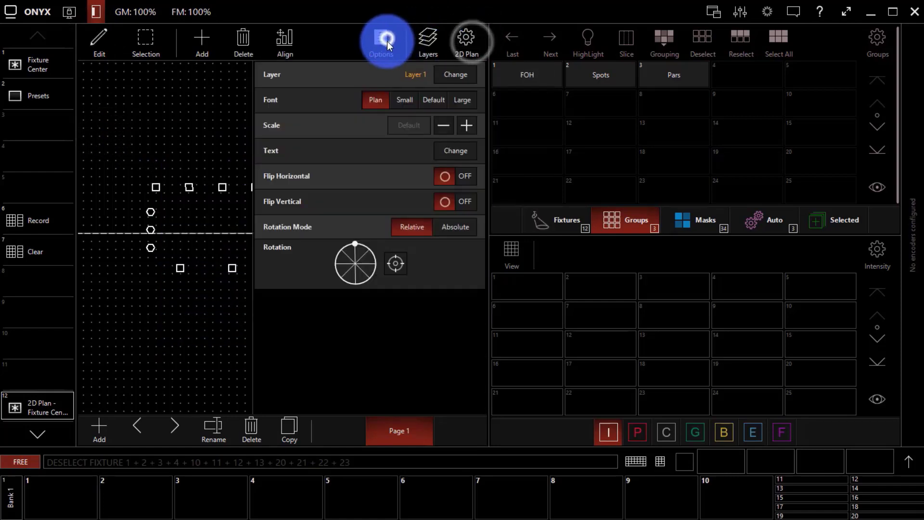
- Enlarge all selected plan items by two scale increments and set their text to show the name
{"action": "left_click", "coordinate": [467, 125]}
{"action": "left_click", "coordinate": [468, 126]}
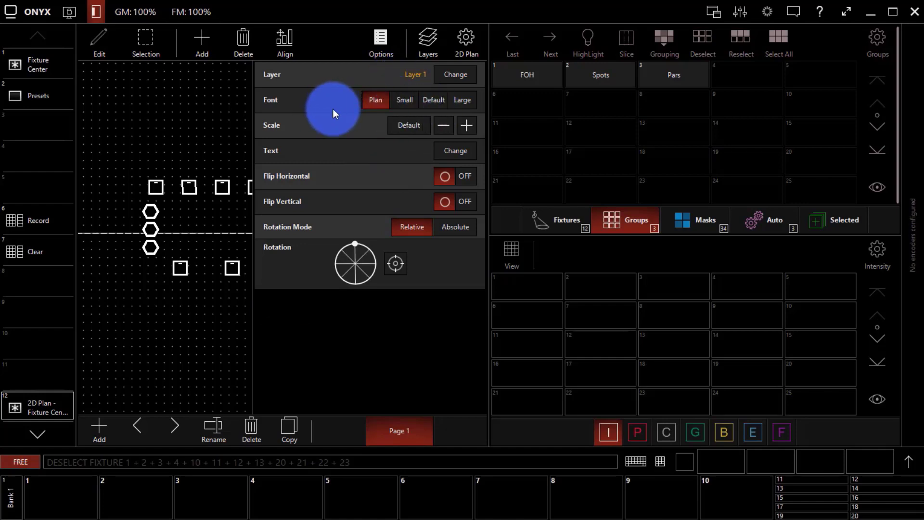
{"action": "left_click", "coordinate": [452, 150]}
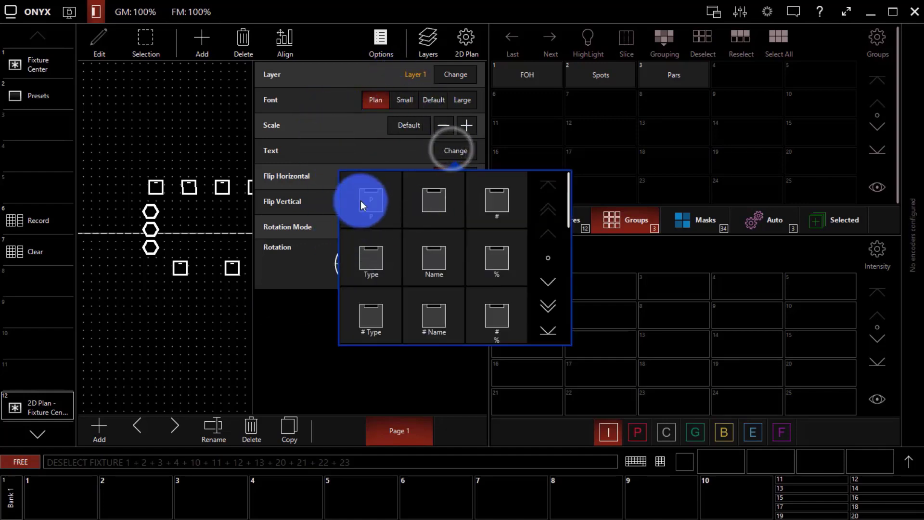
{"action": "left_click", "coordinate": [440, 261]}
{"action": "left_click", "coordinate": [219, 341]}
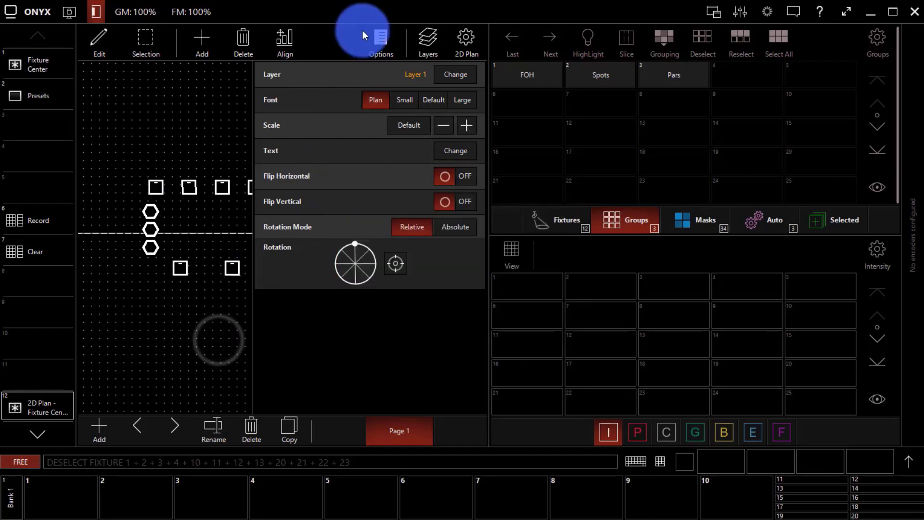
{"action": "left_click", "coordinate": [380, 37]}
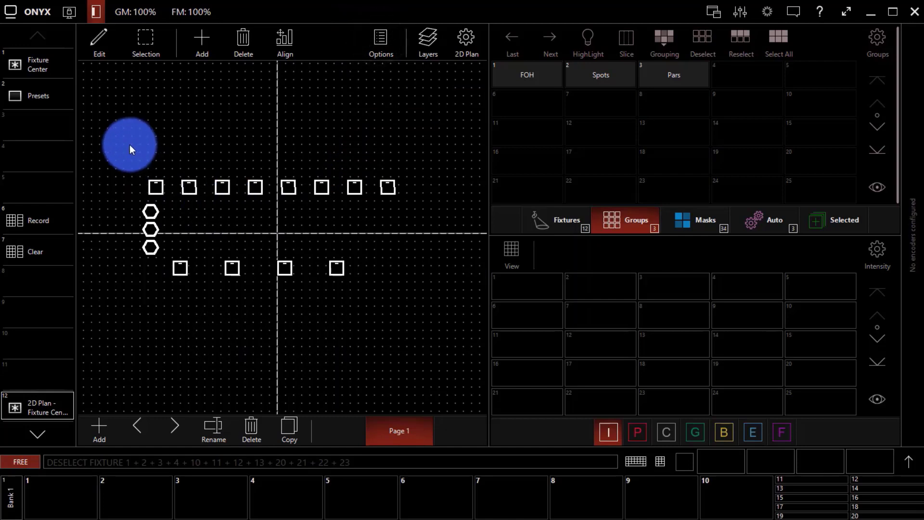
- Move the three stacked group symbols from the left side of the fixtures to the right side, level with the horizontal centre line
{"action": "left_click_drag", "start_coordinate": [100, 192], "coordinate": [161, 276]}
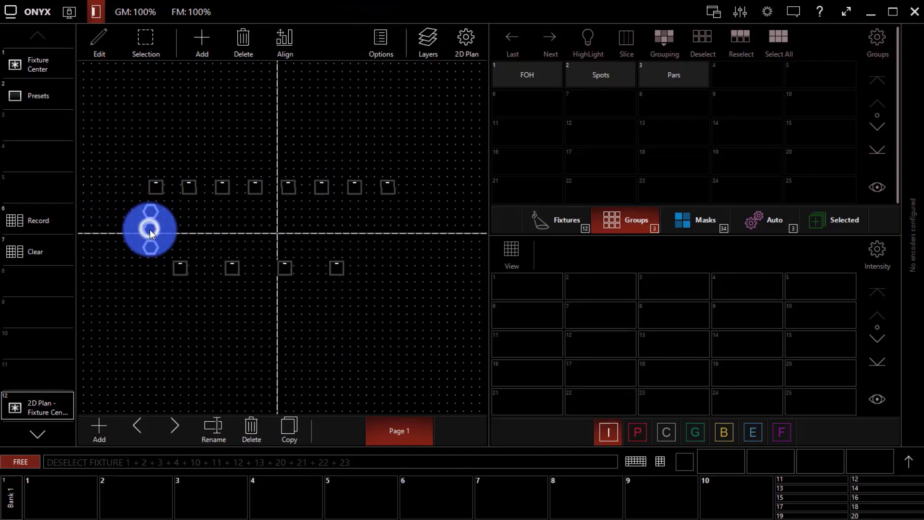
{"action": "left_click_drag", "start_coordinate": [149, 230], "coordinate": [407, 241]}
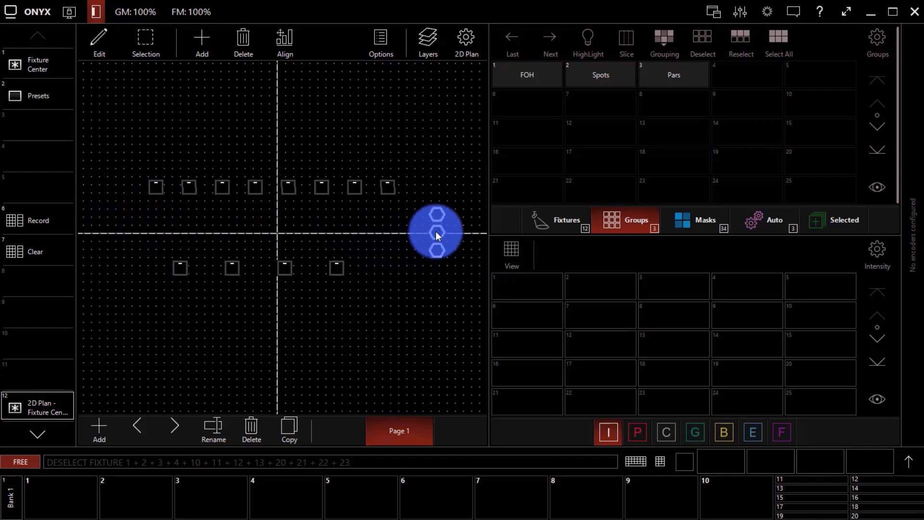
{"action": "left_click", "coordinate": [374, 228]}
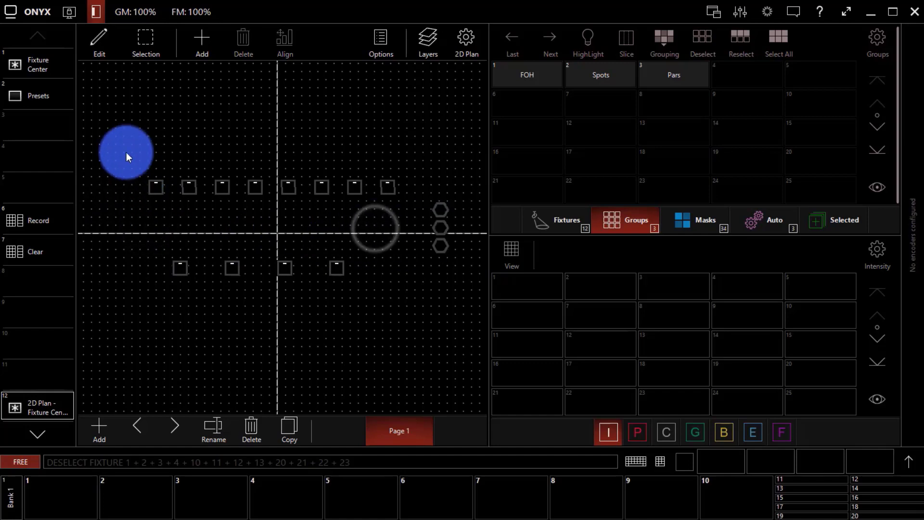
- Select both rows of fixtures and shift them together to the left, away from the group symbols
{"action": "left_click_drag", "start_coordinate": [120, 148], "coordinate": [418, 307]}
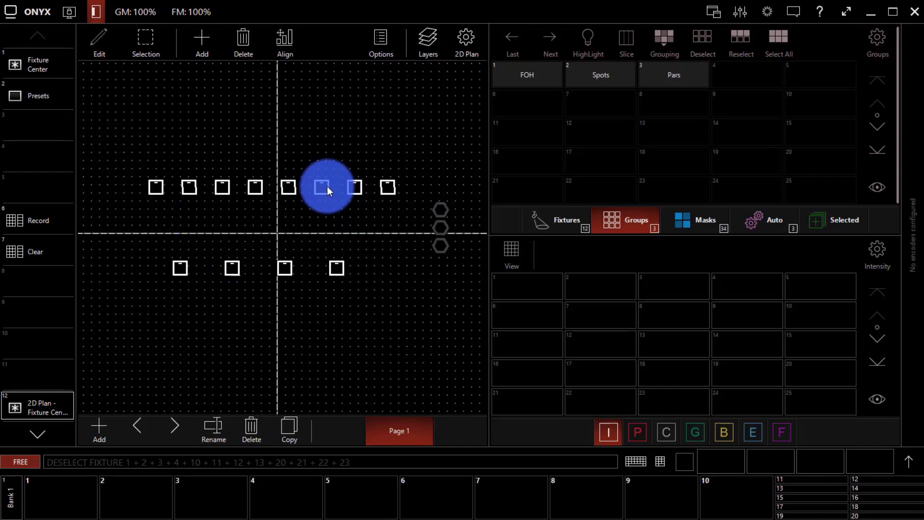
{"action": "left_click_drag", "start_coordinate": [326, 187], "coordinate": [309, 188]}
{"action": "scroll", "coordinate": [314, 221], "scroll_direction": "up", "scroll_amount": 3}
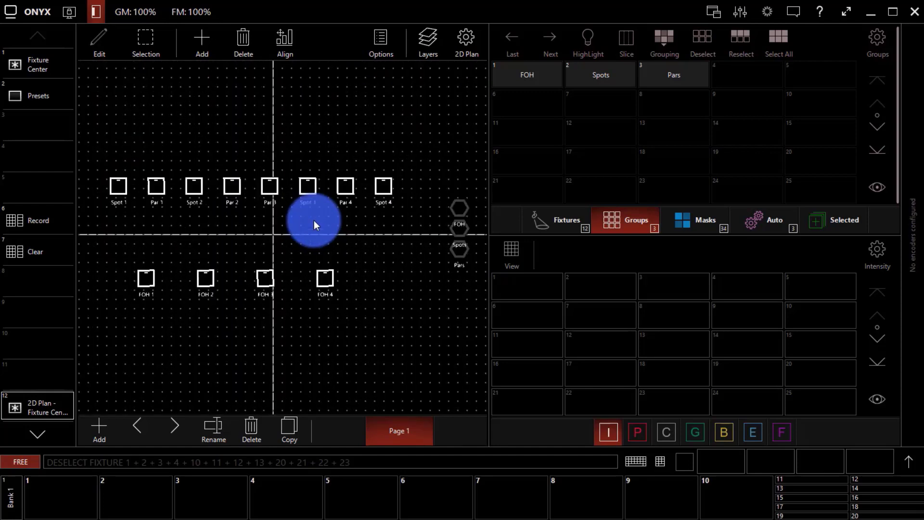
{"action": "scroll", "coordinate": [313, 221], "scroll_direction": "down", "scroll_amount": 3}
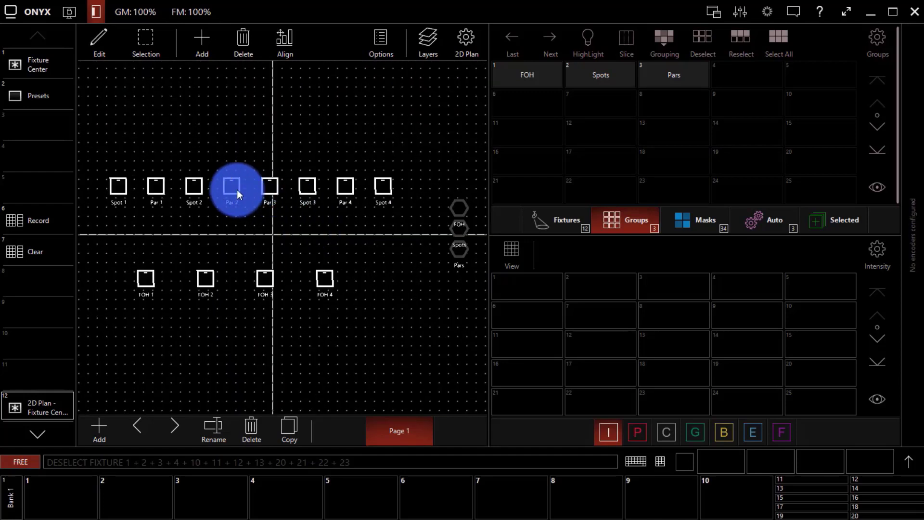
{"action": "left_click_drag", "start_coordinate": [231, 189], "coordinate": [223, 189]}
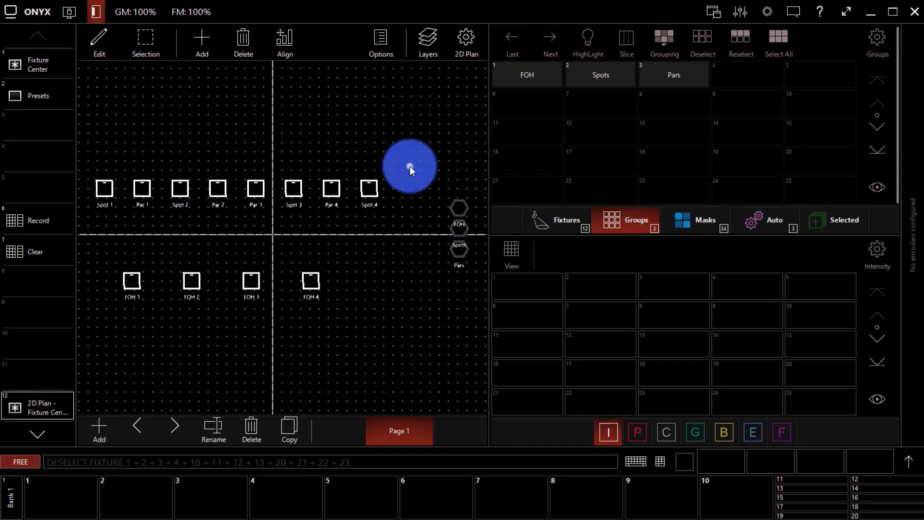
- Deselect the fixtures and move the three group symbols left, just beyond Spot 4, keeping the whole plan in view
{"action": "left_click", "coordinate": [409, 166]}
{"action": "left_click_drag", "start_coordinate": [452, 204], "coordinate": [411, 213]}
{"action": "scroll", "coordinate": [373, 216], "scroll_direction": "up", "scroll_amount": 1}
{"action": "left_click_drag", "start_coordinate": [337, 225], "coordinate": [397, 225]}
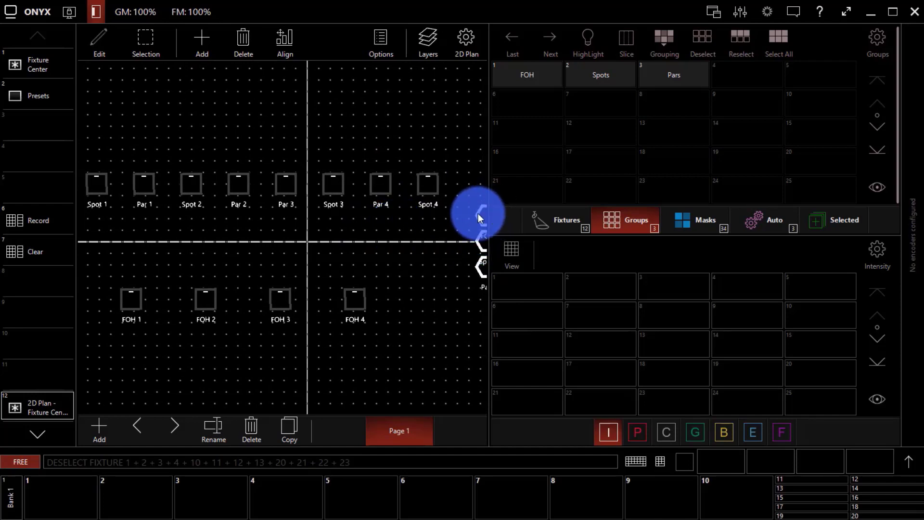
{"action": "left_click_drag", "start_coordinate": [478, 215], "coordinate": [455, 224]}
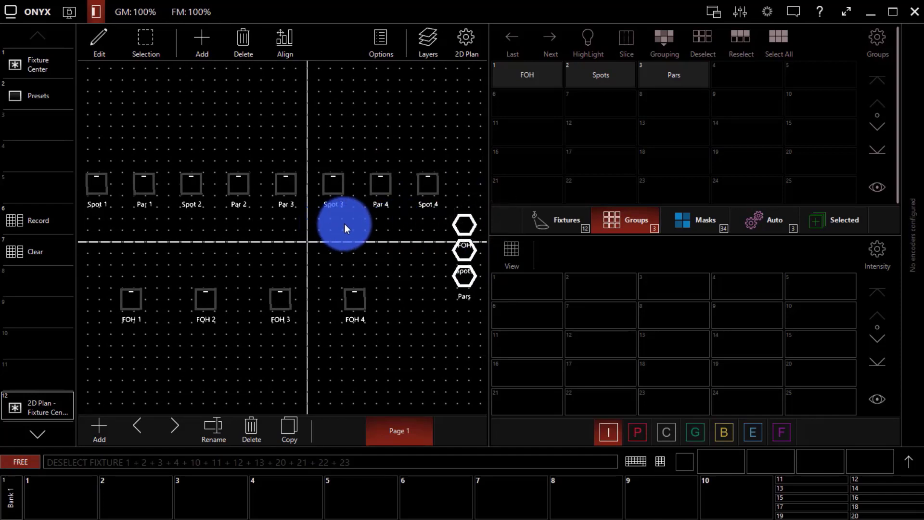
{"action": "mouse_move", "coordinate": [338, 228]}
{"action": "left_mouse_down"}
{"action": "mouse_move", "coordinate": [363, 233]}
{"action": "mouse_move", "coordinate": [342, 221]}
{"action": "left_mouse_up"}
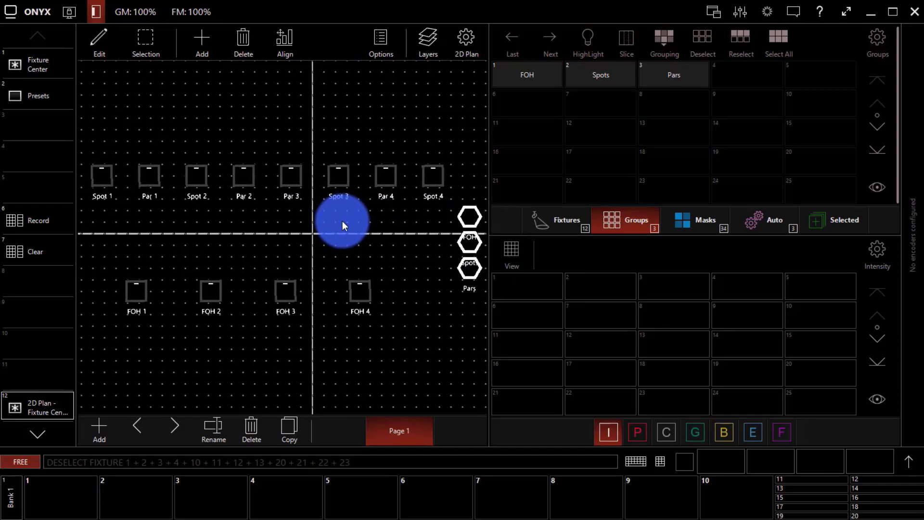
- Return the plan to live mode and look through the Beam Fx and Framing presets before showing the Intensity presets
{"action": "left_click", "coordinate": [97, 38]}
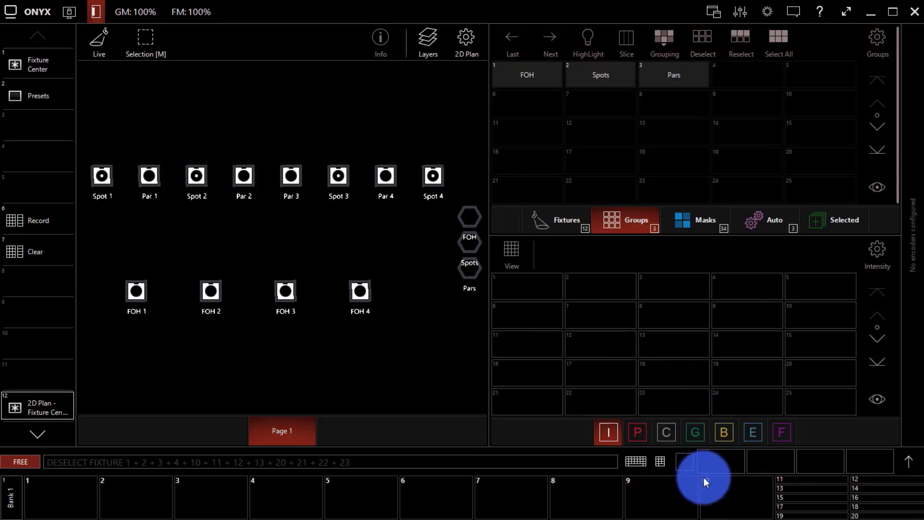
{"action": "left_click", "coordinate": [754, 431]}
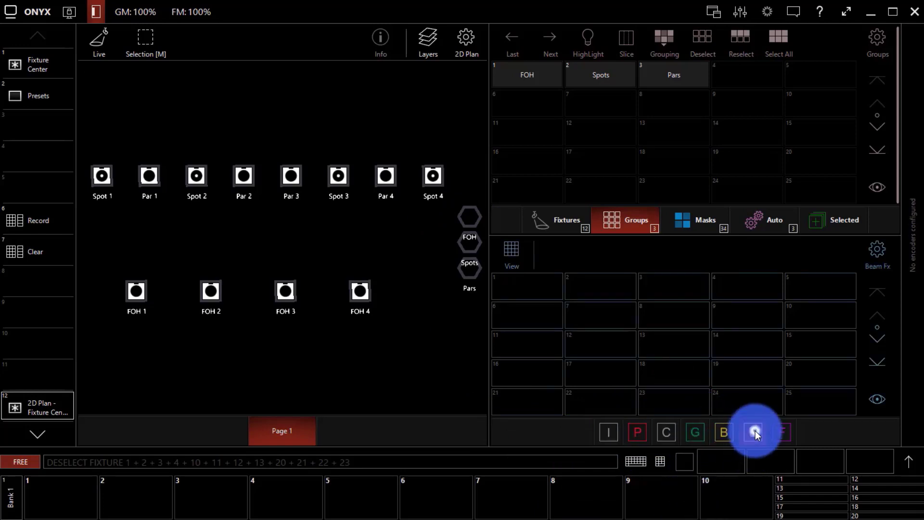
{"action": "left_click", "coordinate": [786, 429]}
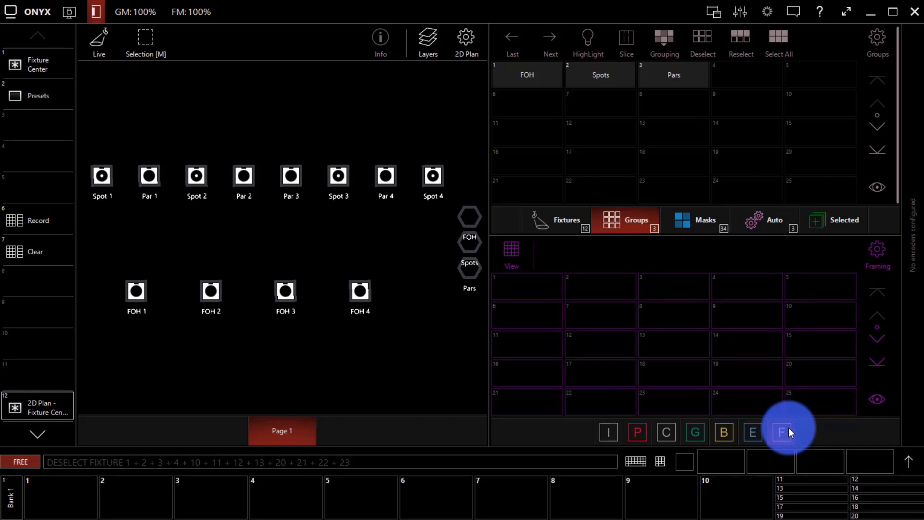
{"action": "left_click", "coordinate": [614, 442]}
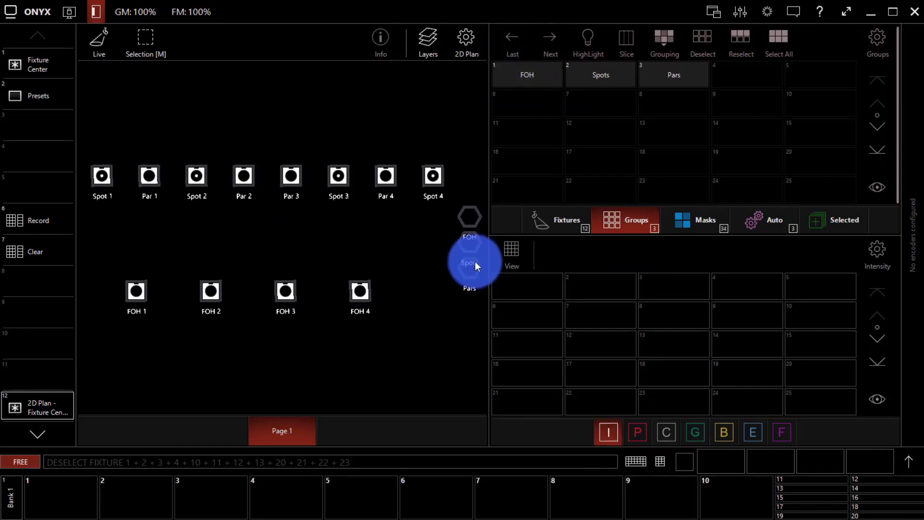
- Select the FOH group from its plan symbol and set its intensity to 100%
{"action": "left_click", "coordinate": [476, 215]}
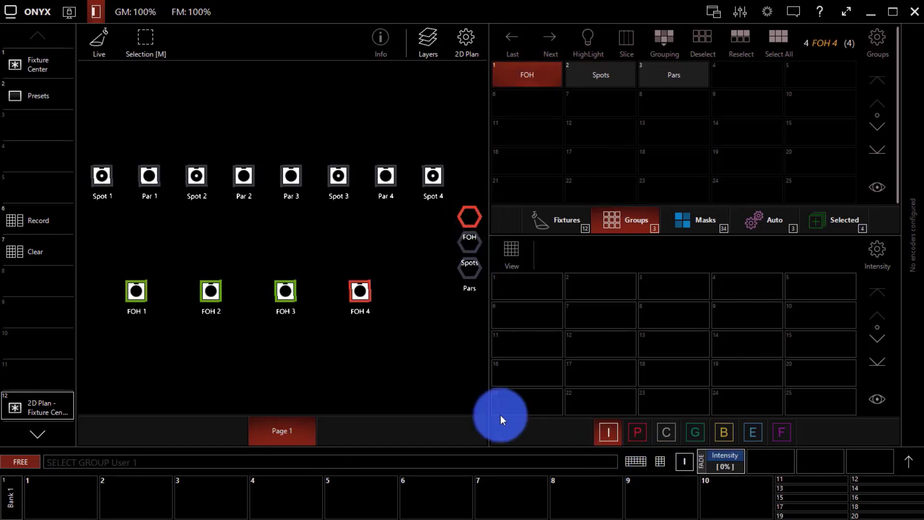
{"action": "left_click_drag", "start_coordinate": [709, 463], "coordinate": [717, 455]}
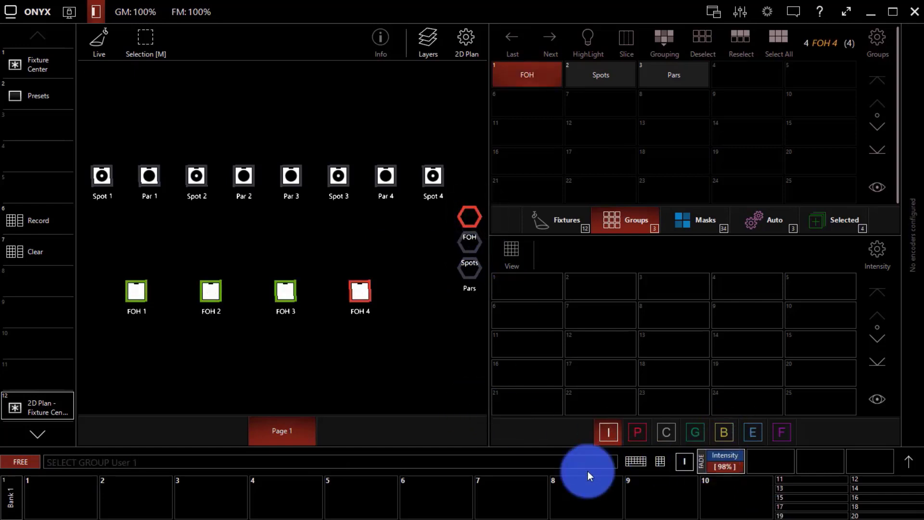
{"action": "left_click", "coordinate": [720, 455]}
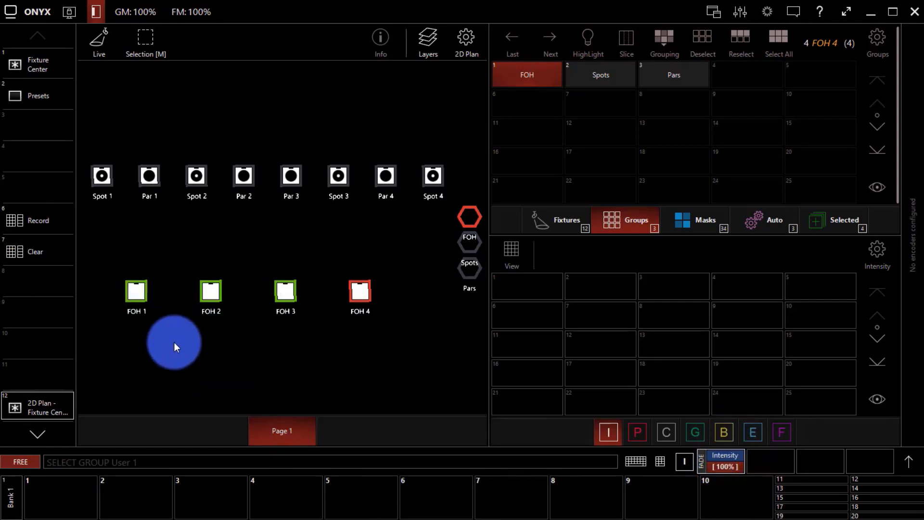
- Record the FOH intensity into the first Intensity preset slot and name it Full
{"action": "left_click", "coordinate": [37, 218]}
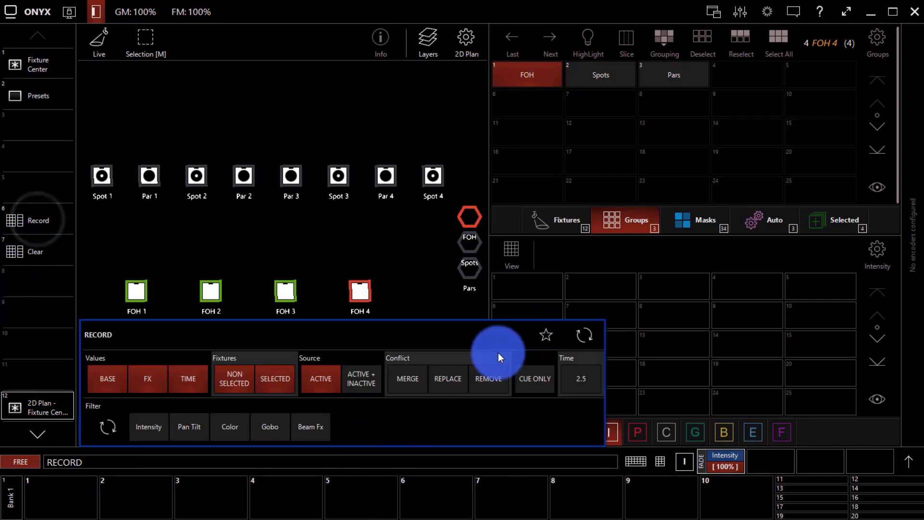
{"action": "left_click_drag", "start_coordinate": [496, 350], "coordinate": [388, 427]}
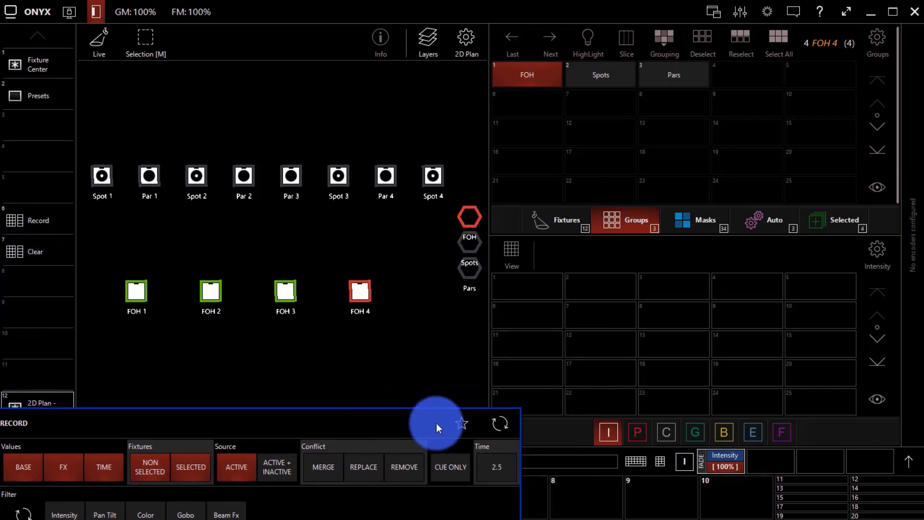
{"action": "left_click", "coordinate": [532, 285]}
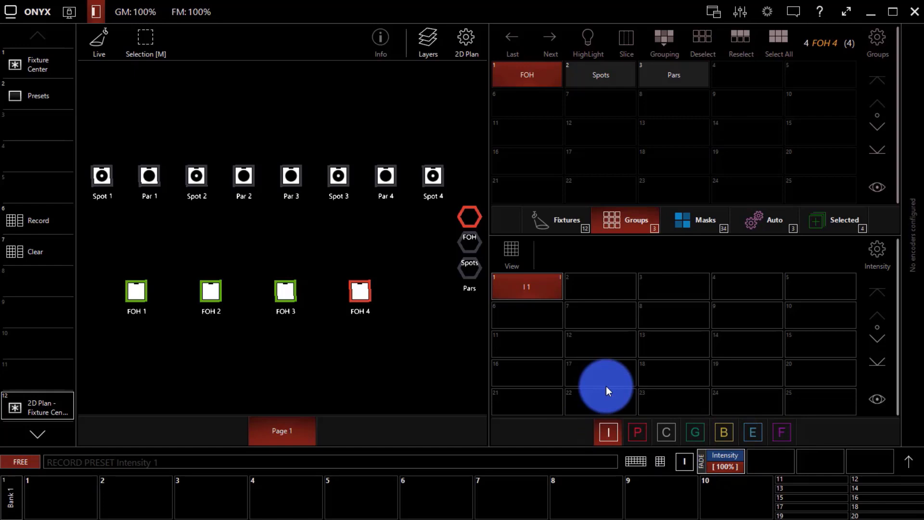
{"action": "type", "text": "Full"}
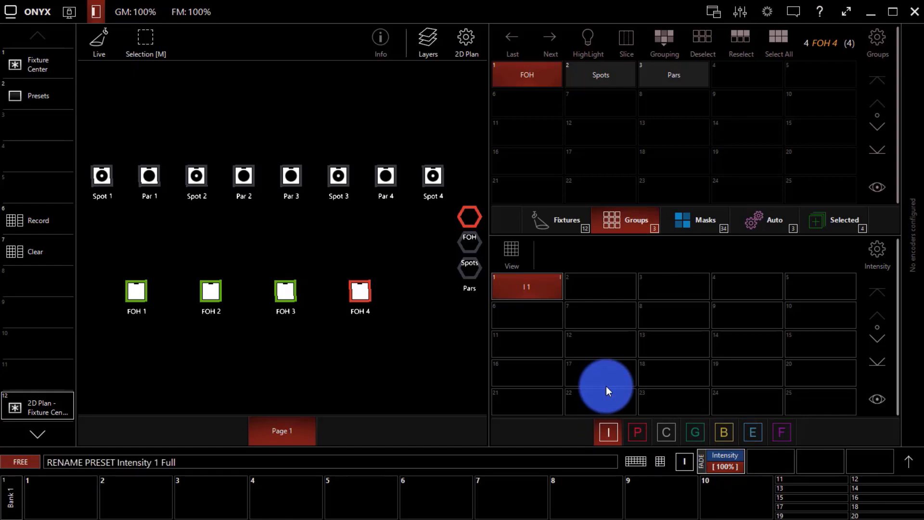
{"action": "key", "text": "Return"}
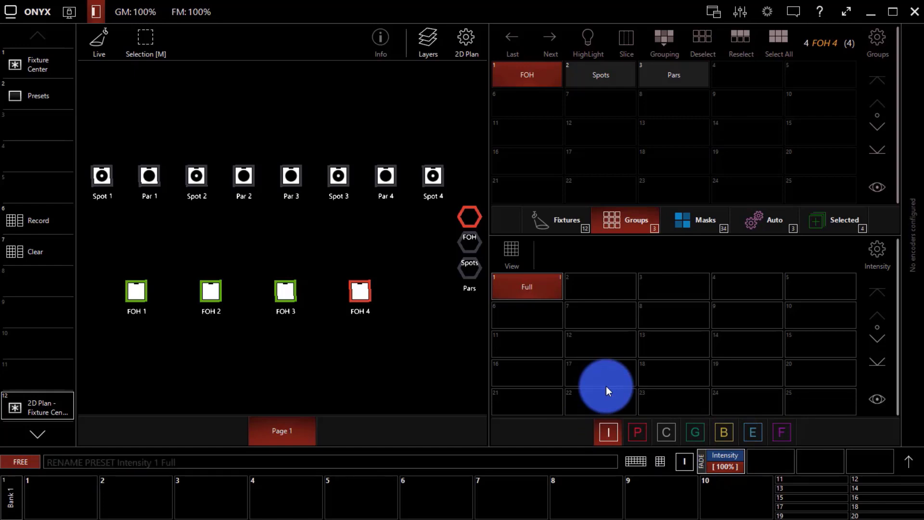
- Clear the programmer, select the Spots group on the plan and set its intensity to 100%
{"action": "left_click", "coordinate": [33, 262]}
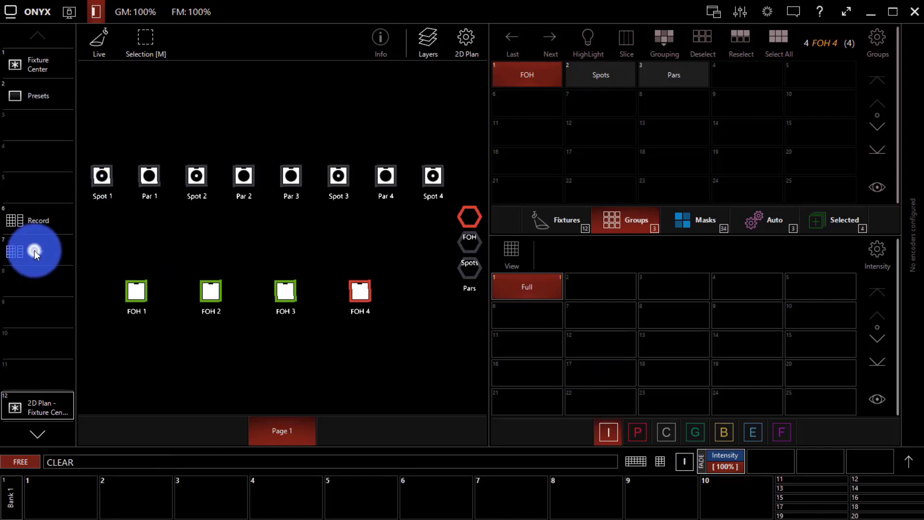
{"action": "left_click", "coordinate": [466, 250]}
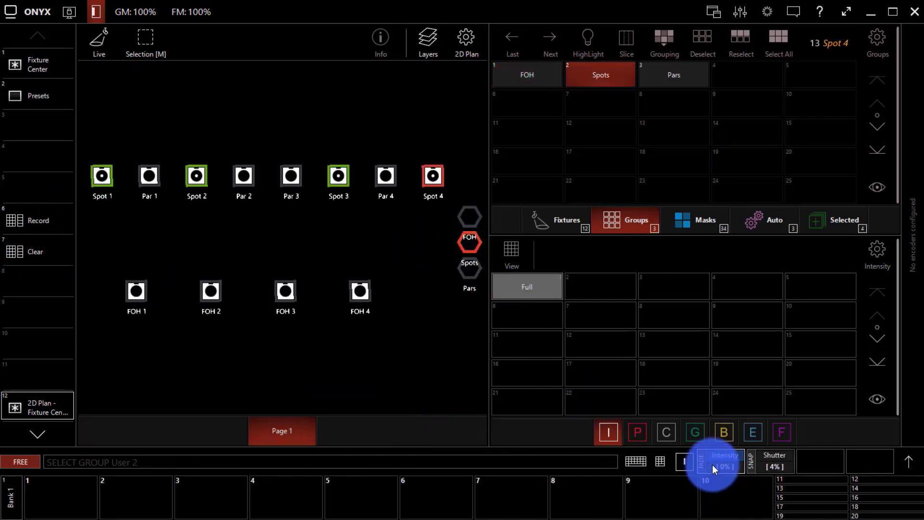
{"action": "left_click_drag", "start_coordinate": [712, 463], "coordinate": [736, 412]}
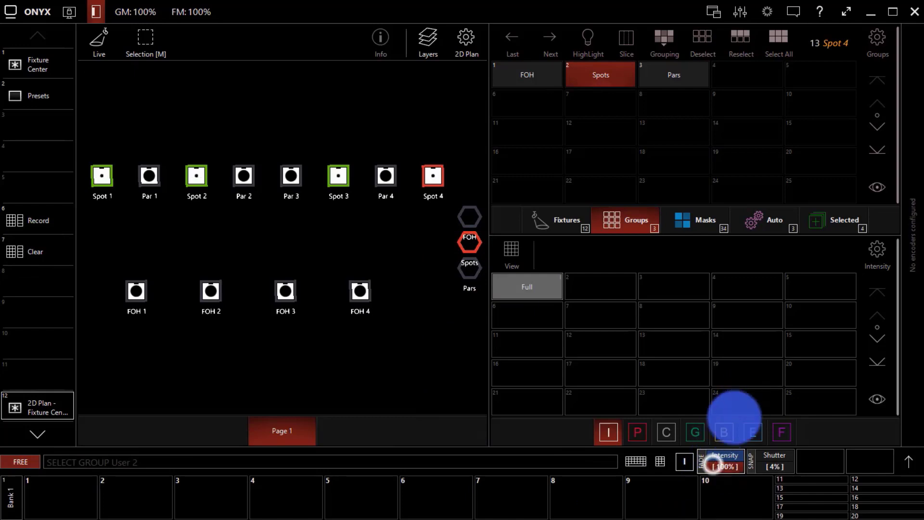
- Record the Spots intensity into the Full preset, merging it with the existing data
{"action": "left_click", "coordinate": [48, 228]}
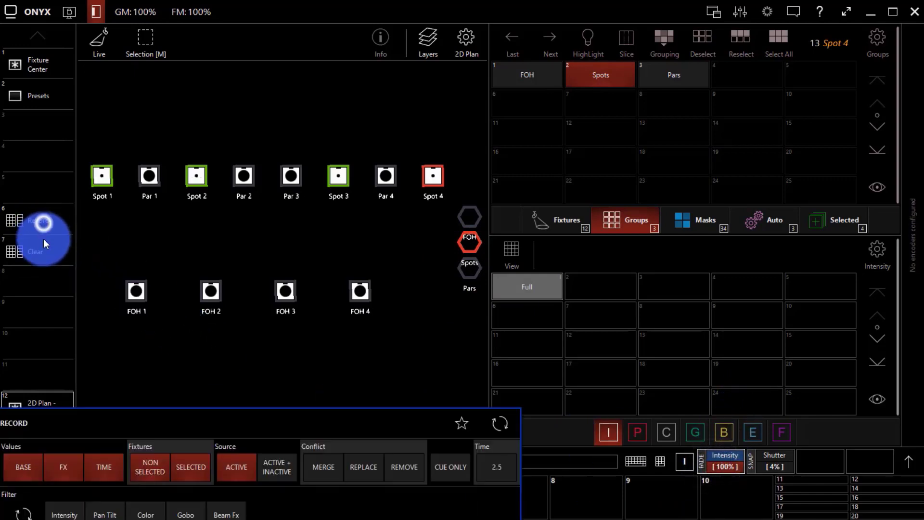
{"action": "left_click", "coordinate": [533, 288]}
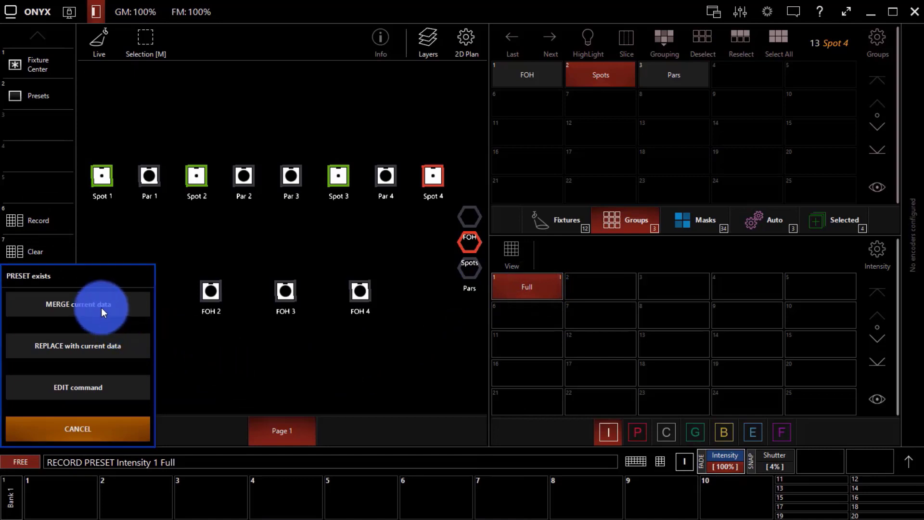
{"action": "left_click", "coordinate": [101, 308]}
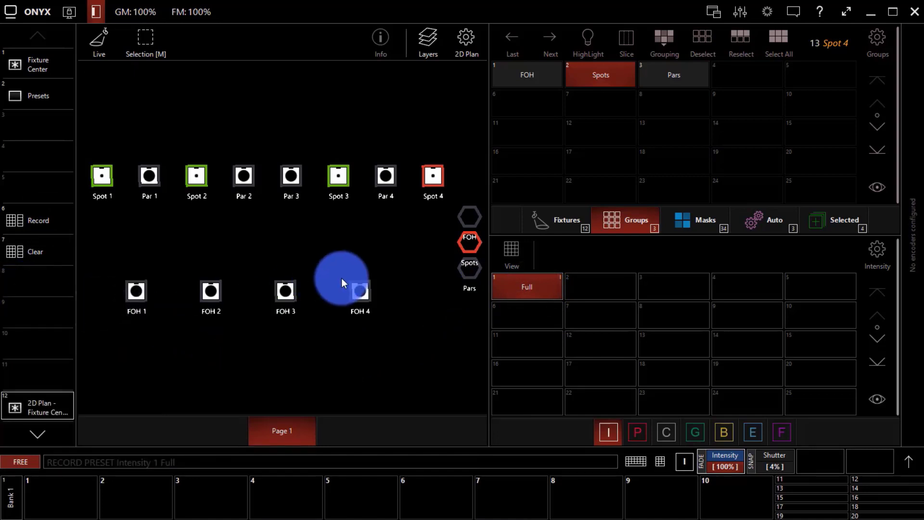
- Deselect the Spots group, select the Pars group on the plan and set its intensity to 100%
{"action": "left_click", "coordinate": [462, 252]}
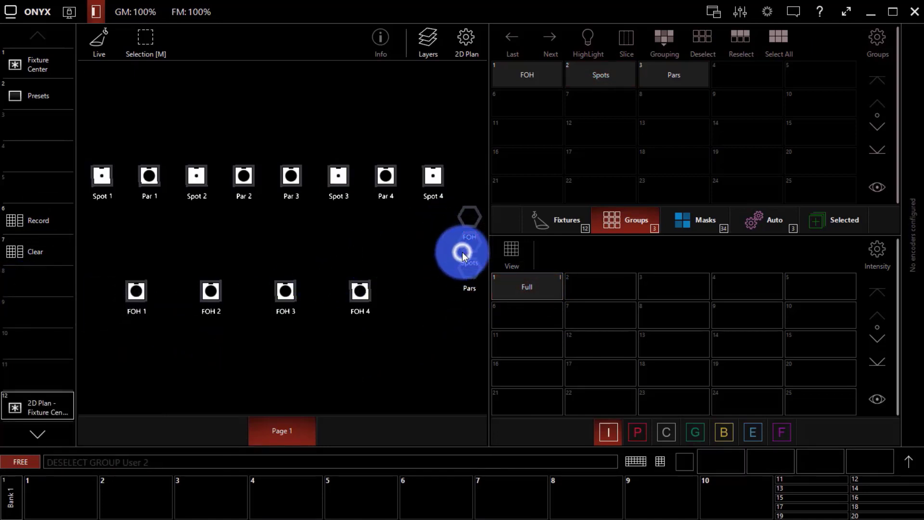
{"action": "left_click", "coordinate": [472, 272]}
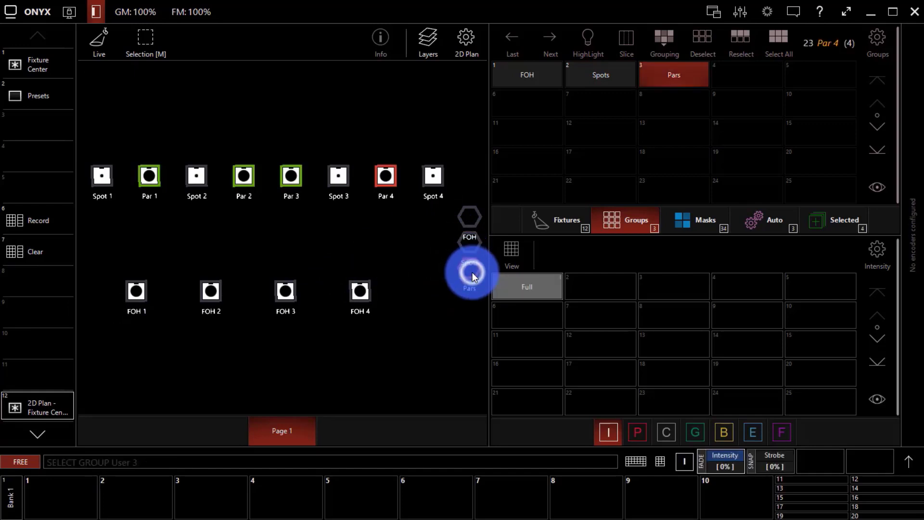
{"action": "left_click", "coordinate": [732, 456]}
- Record the Pars intensity into the Full preset, merging it with the existing data, and clear the programmer
{"action": "left_click", "coordinate": [49, 223]}
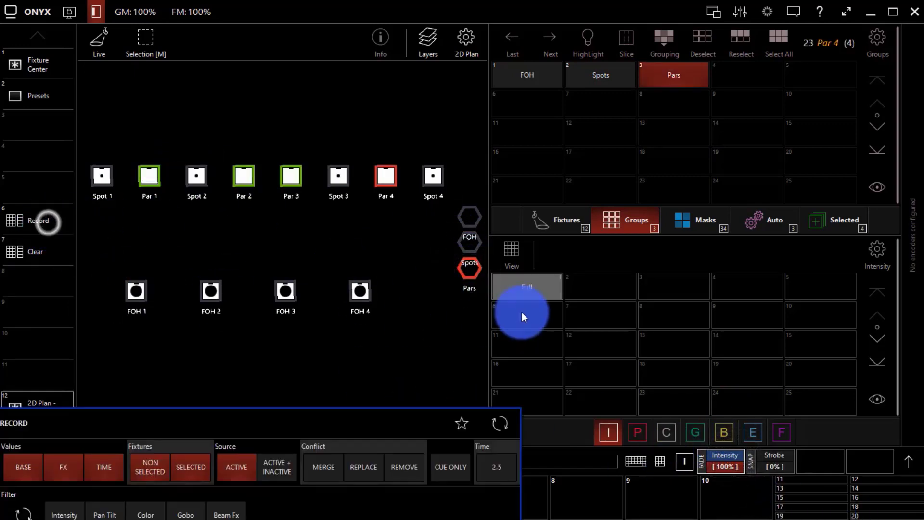
{"action": "left_click", "coordinate": [546, 289]}
{"action": "left_click", "coordinate": [56, 302]}
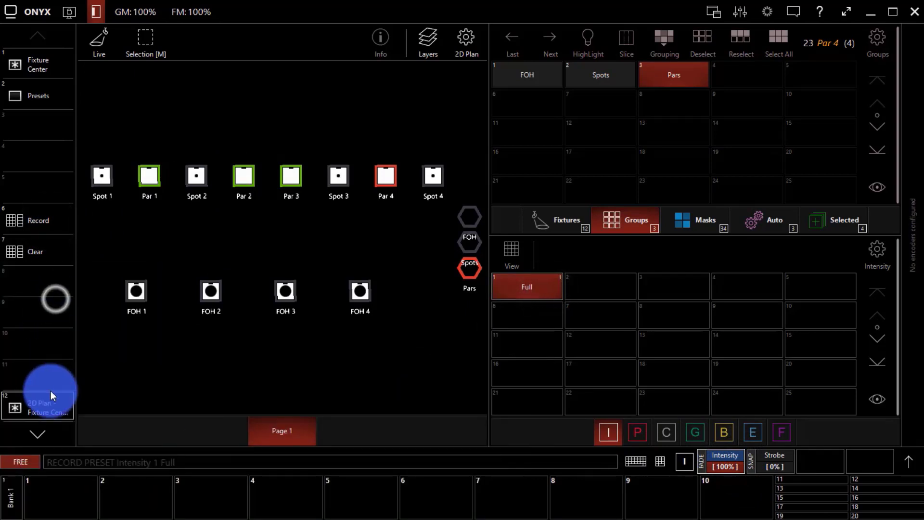
{"action": "left_click", "coordinate": [47, 259]}
{"action": "left_click", "coordinate": [48, 257]}
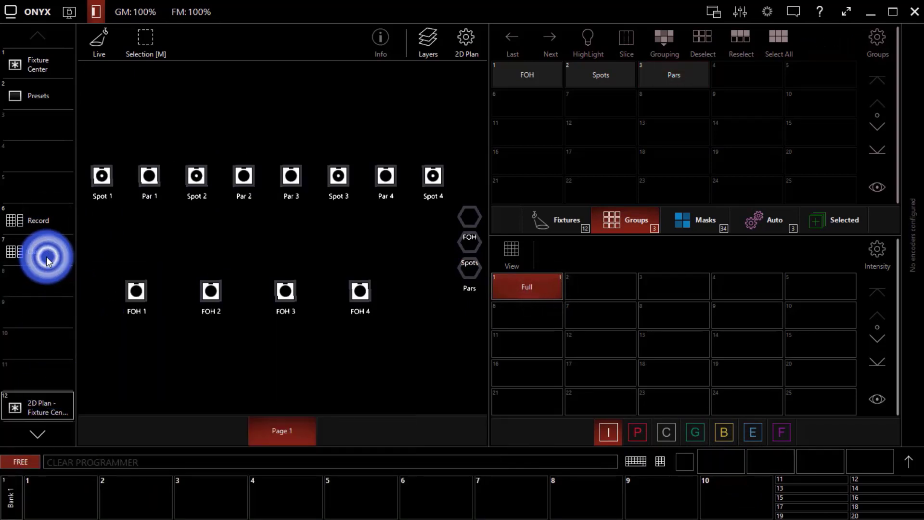
- Select the FOH, Spots and Pars groups in turn on the plan and set each group's intensity to 50%
{"action": "left_click", "coordinate": [471, 216]}
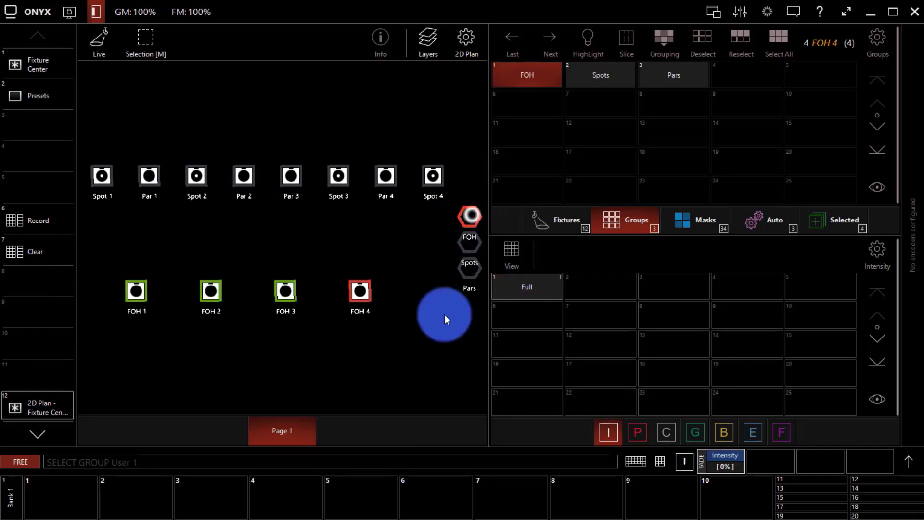
{"action": "left_click", "coordinate": [904, 461]}
{"action": "left_click", "coordinate": [725, 243]}
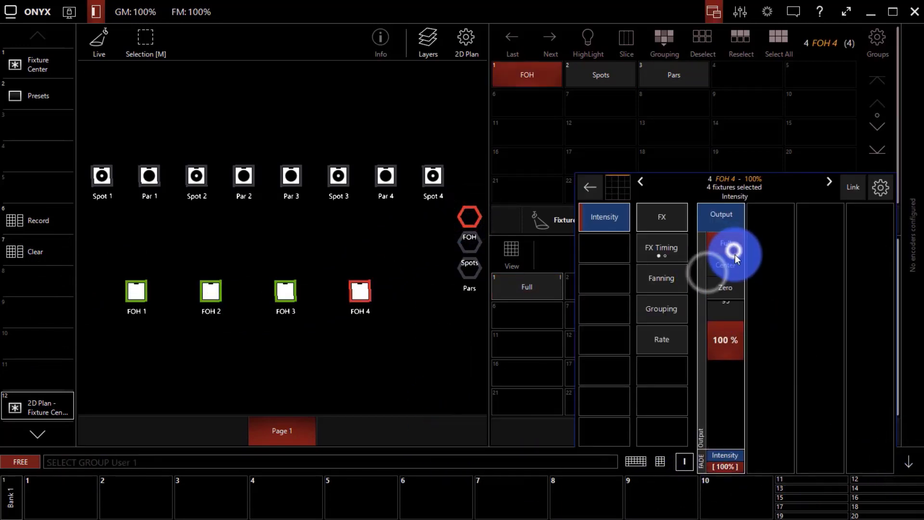
{"action": "left_click", "coordinate": [727, 264]}
{"action": "left_click", "coordinate": [469, 247]}
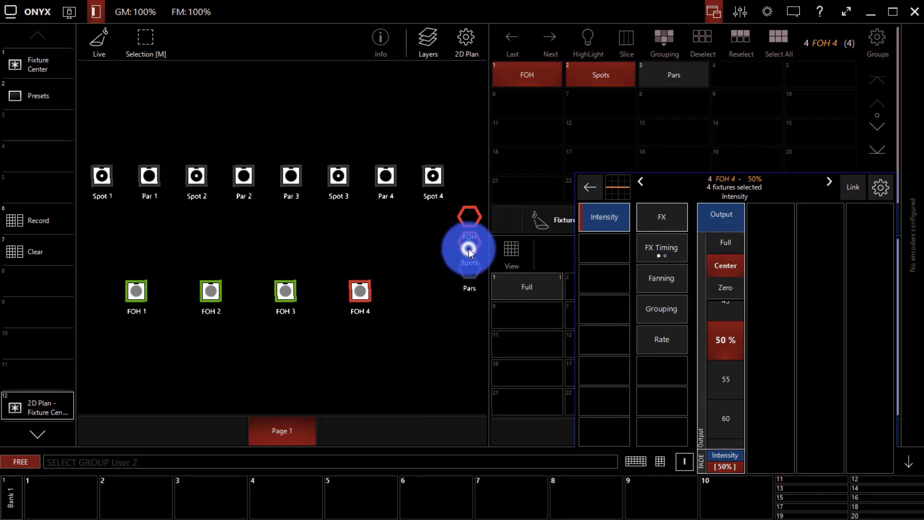
{"action": "left_click", "coordinate": [724, 266]}
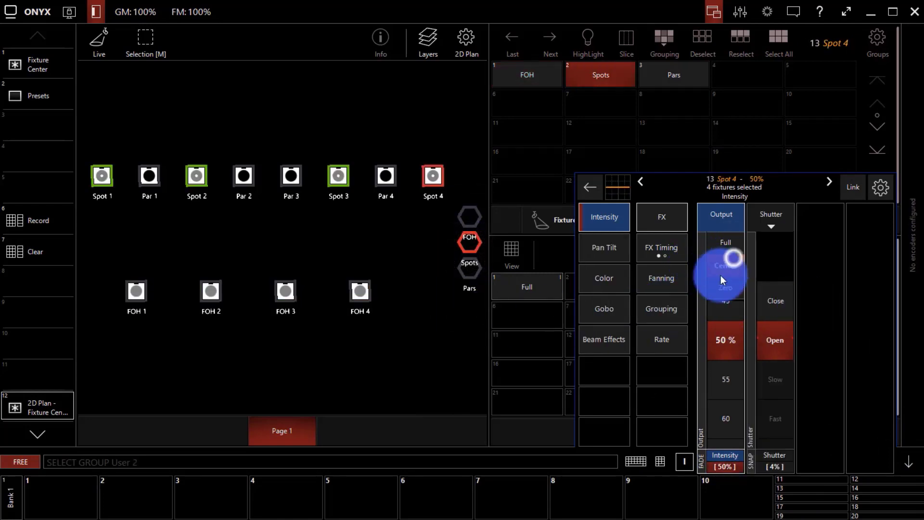
{"action": "left_click", "coordinate": [471, 283]}
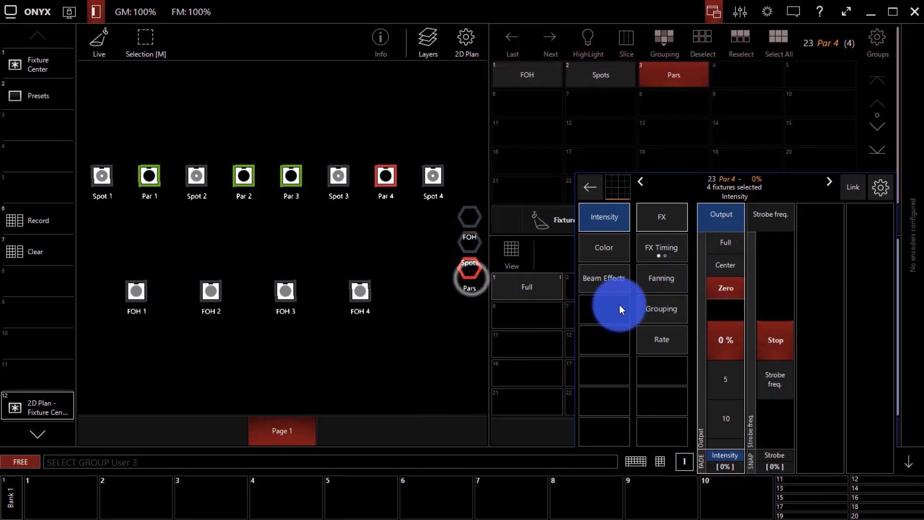
{"action": "left_click", "coordinate": [718, 266]}
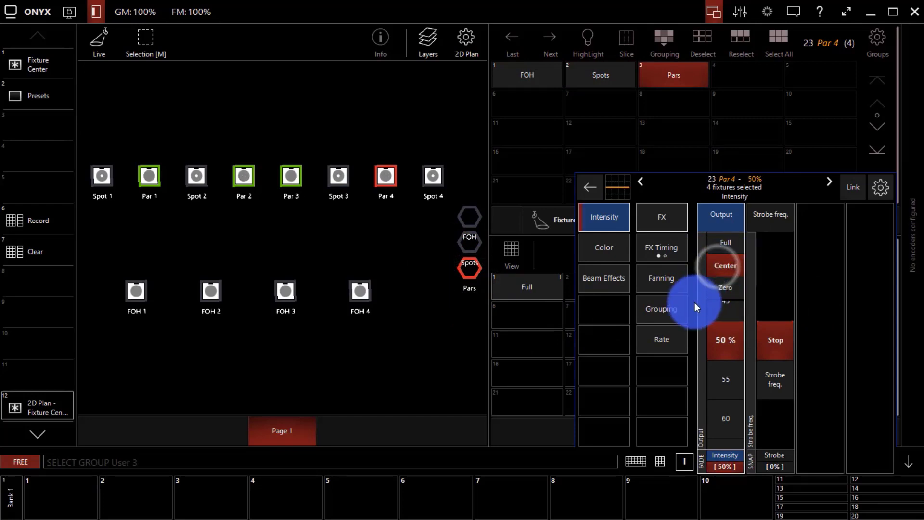
- Record the half intensity of all groups into the second Intensity preset slot and name it 50
{"action": "left_click", "coordinate": [36, 223]}
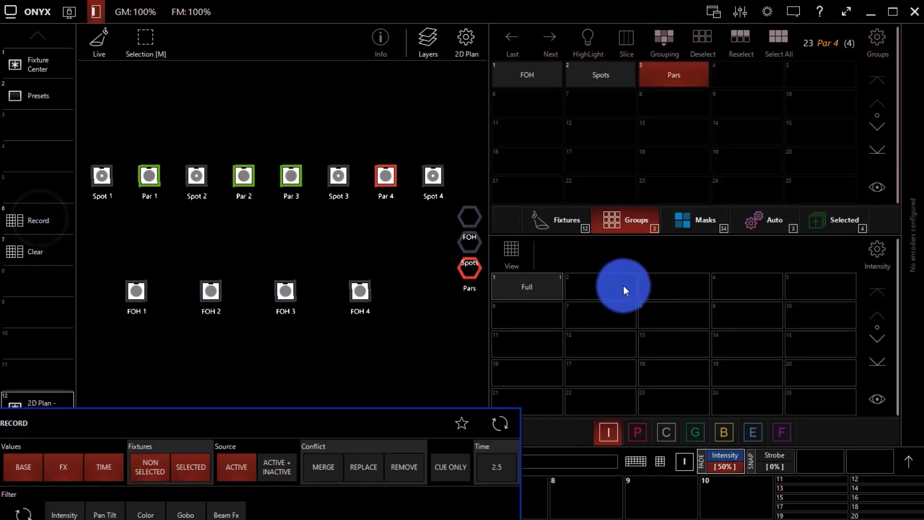
{"action": "left_click", "coordinate": [607, 283]}
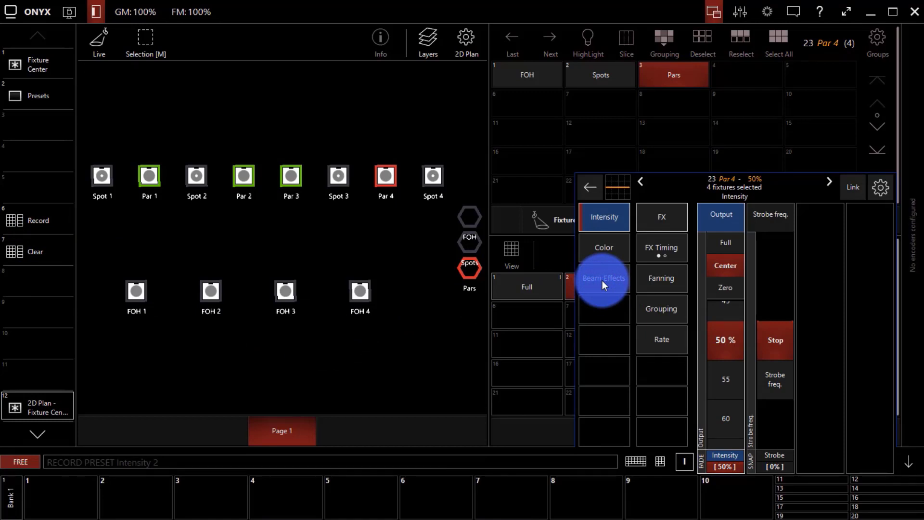
{"action": "type", "text": "50"}
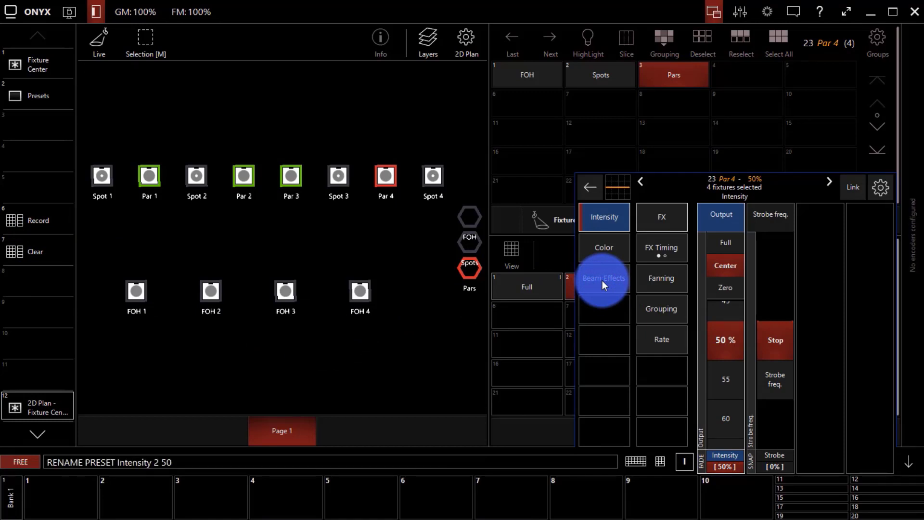
{"action": "key", "text": "Return"}
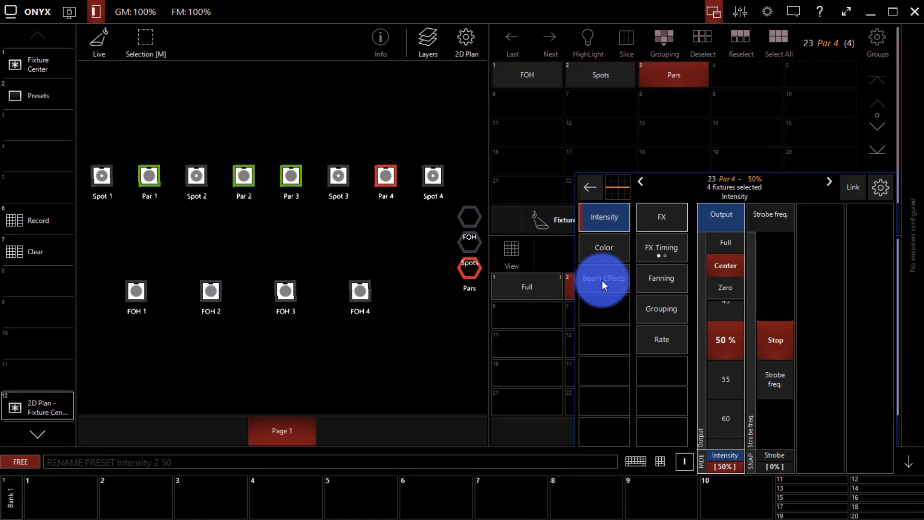
- Set the intensity of the Pars, Spots and FOH groups to 0%, one group after another
{"action": "left_click", "coordinate": [717, 295]}
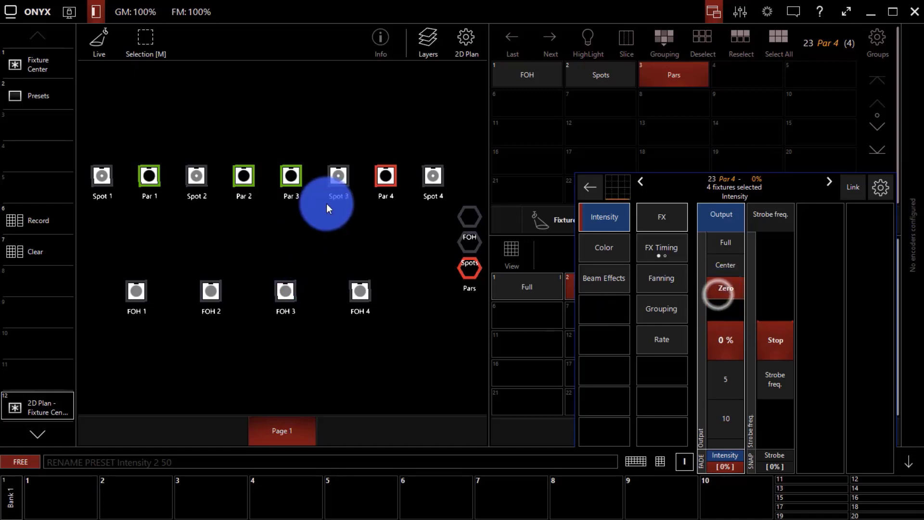
{"action": "left_click", "coordinate": [465, 244]}
{"action": "left_click", "coordinate": [723, 294]}
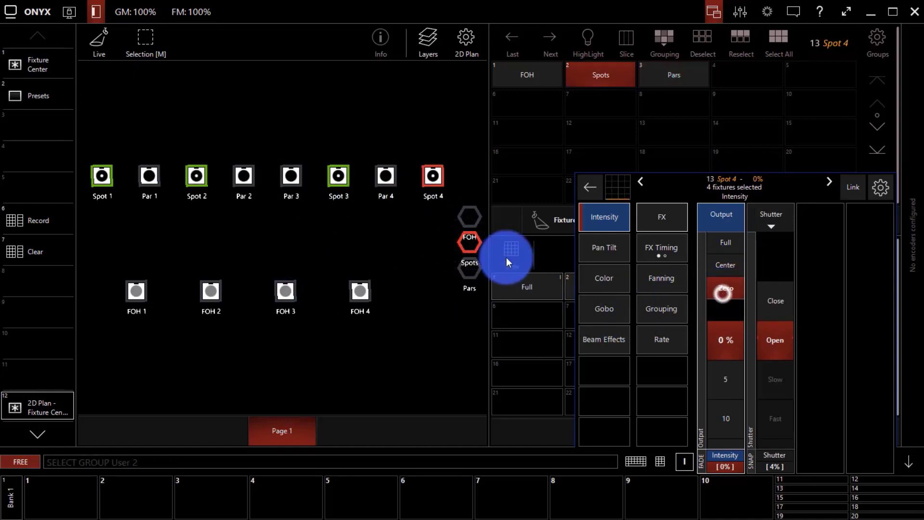
{"action": "left_click", "coordinate": [469, 218]}
{"action": "left_click", "coordinate": [725, 288]}
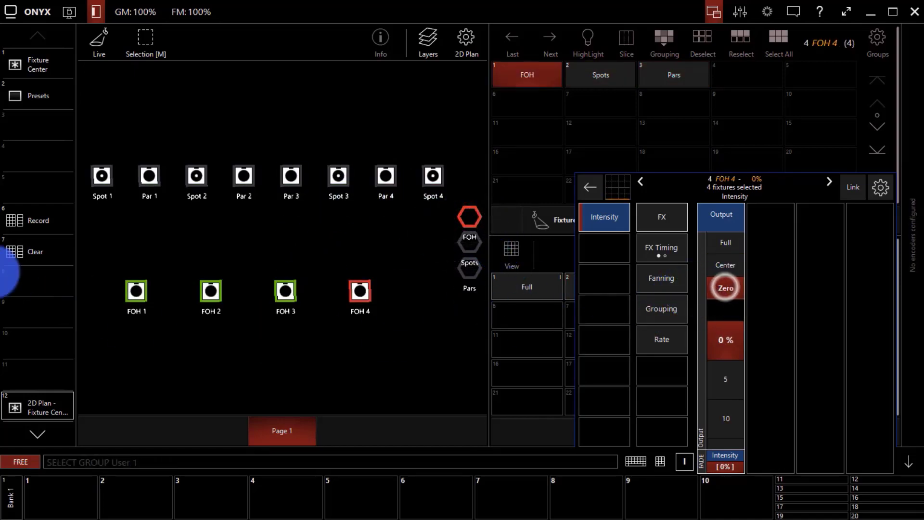
- Record the 0% intensities into the third Intensity preset slot and name it Zero
{"action": "left_click", "coordinate": [59, 217]}
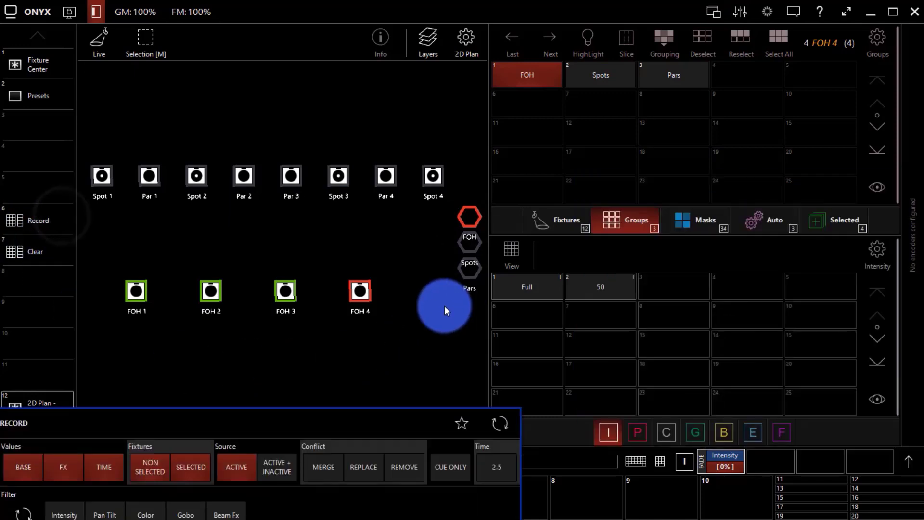
{"action": "left_click", "coordinate": [672, 300]}
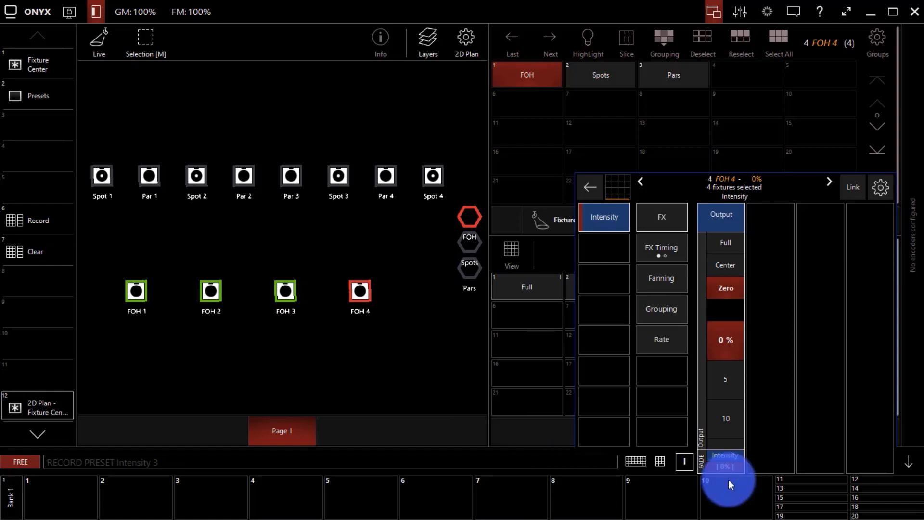
{"action": "type", "text": "Zero"}
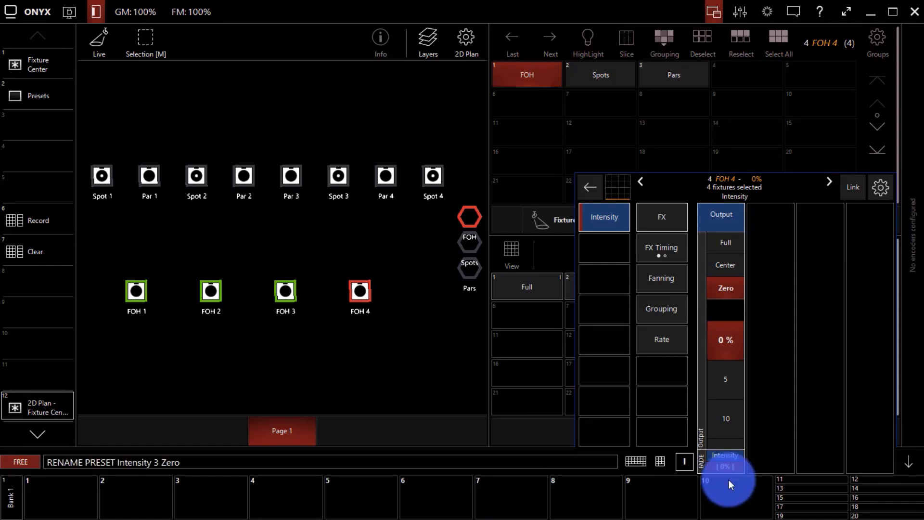
{"action": "key", "text": "Return"}
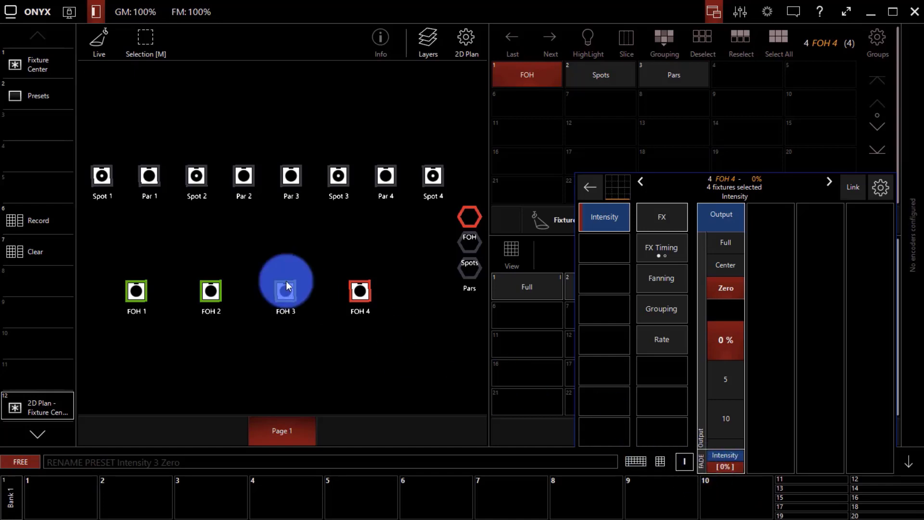
- Deselect all fixtures and switch the preset view to Color, leaving no group selected
{"action": "left_click", "coordinate": [234, 200]}
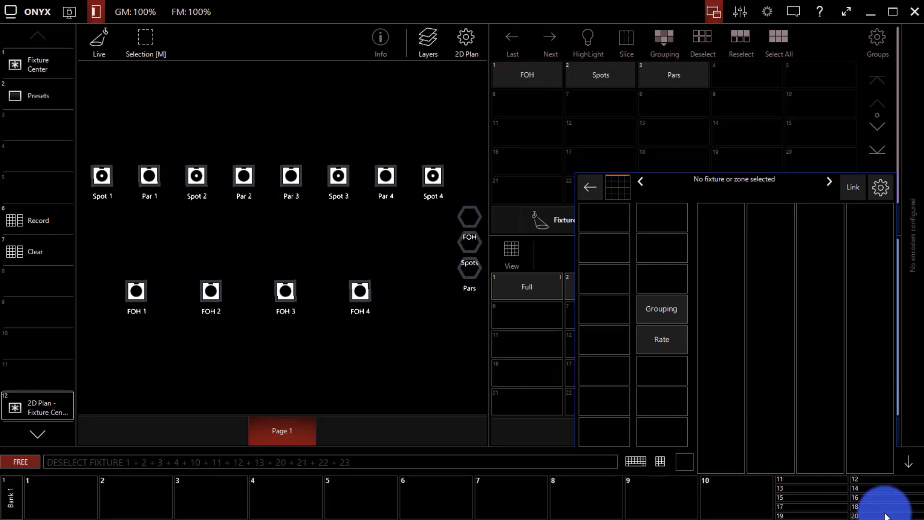
{"action": "left_click", "coordinate": [908, 461]}
{"action": "left_click", "coordinate": [665, 431]}
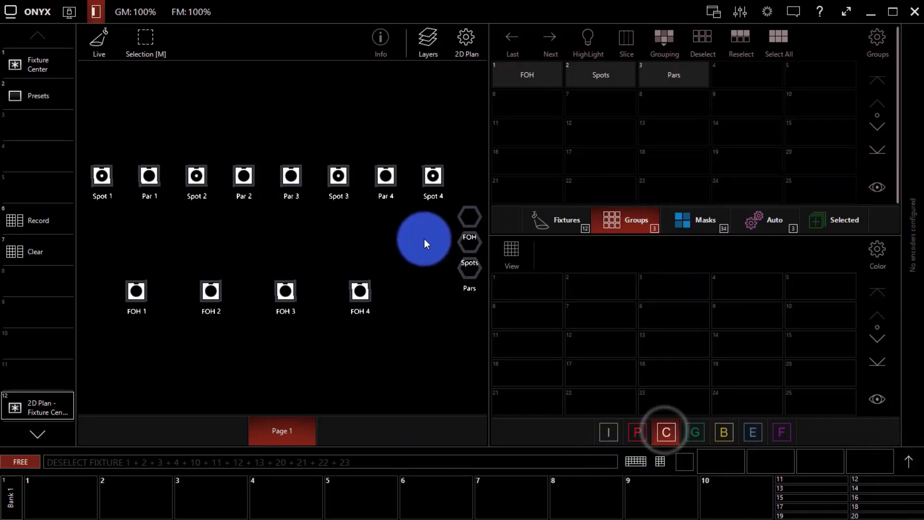
{"action": "left_click", "coordinate": [469, 217]}
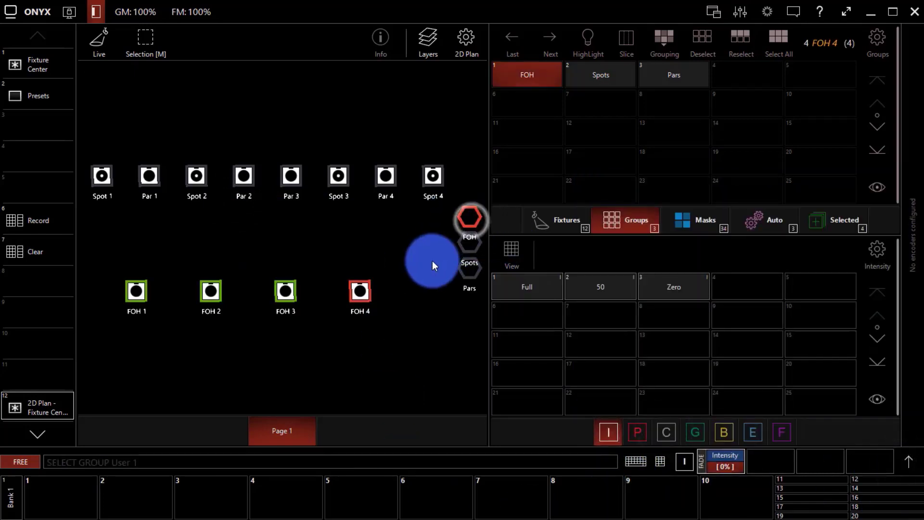
{"action": "left_click", "coordinate": [466, 214]}
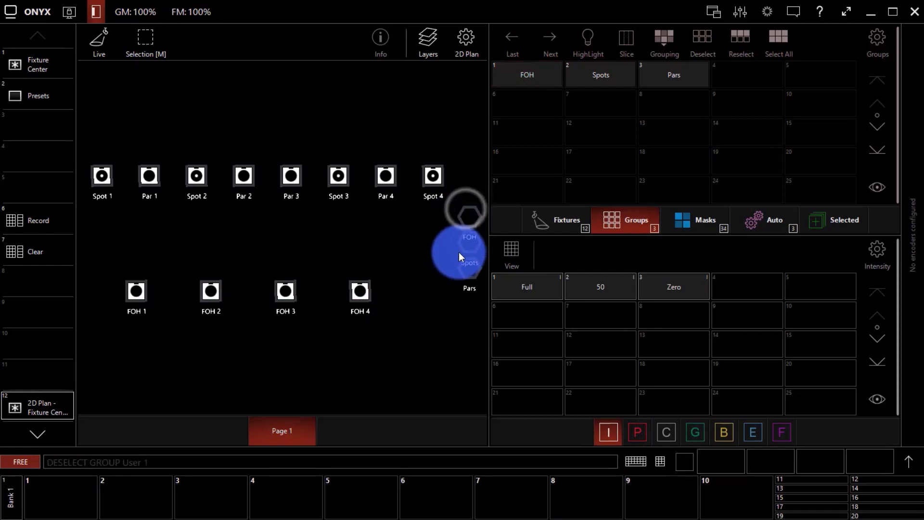
- Select the Pars group and make its color red by setting Green and Blue to 0%
{"action": "left_click", "coordinate": [472, 277]}
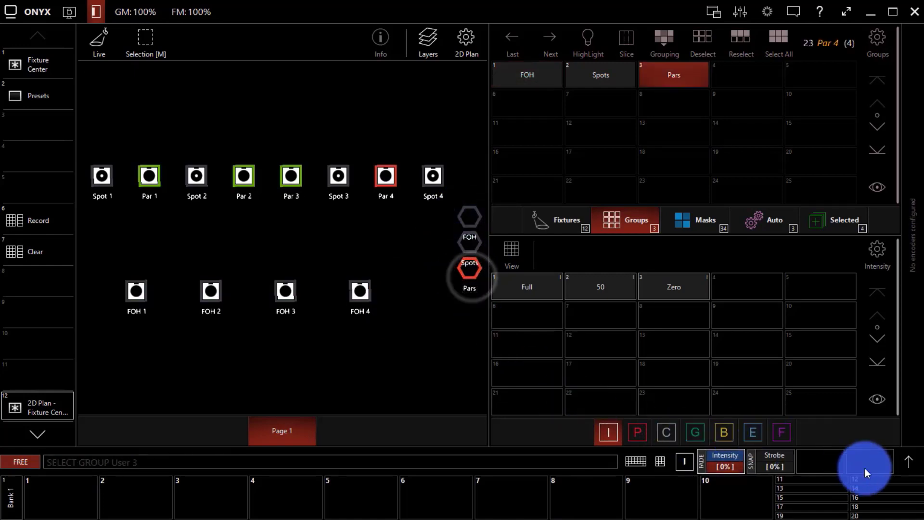
{"action": "left_click", "coordinate": [908, 460]}
{"action": "left_click", "coordinate": [597, 255]}
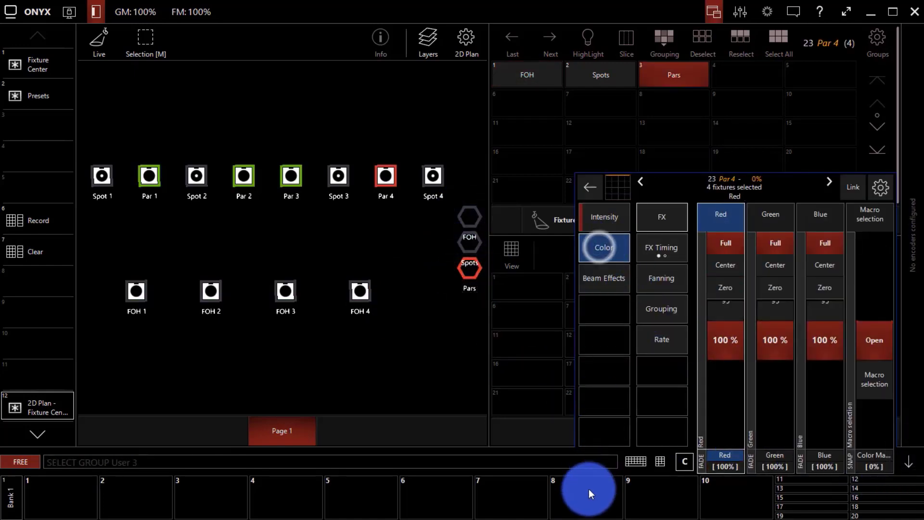
{"action": "left_click", "coordinate": [775, 288]}
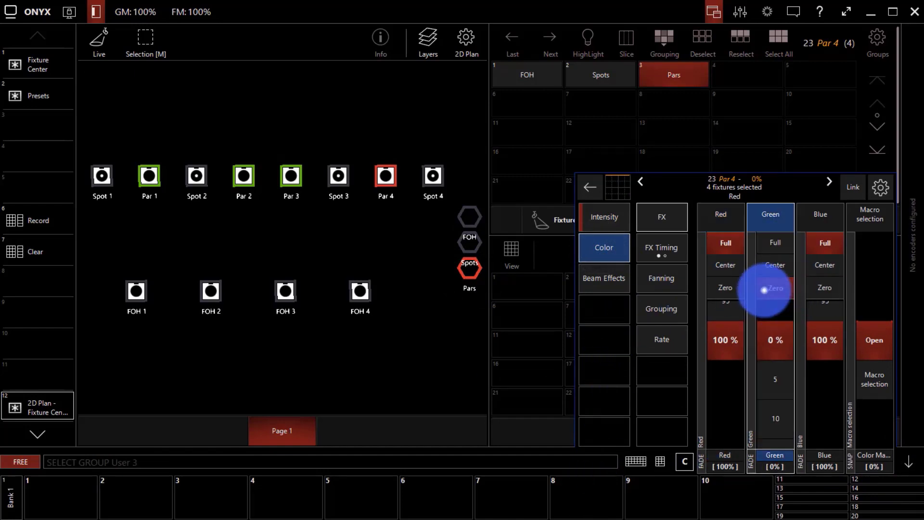
{"action": "left_click", "coordinate": [815, 288]}
{"action": "left_click", "coordinate": [619, 293]}
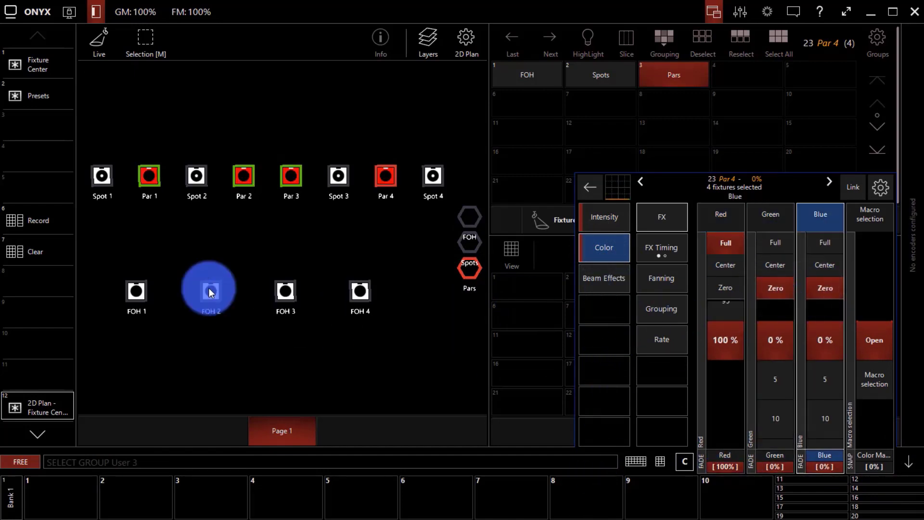
- Record the Pars' red color into the first Color preset slot and name it Red
{"action": "left_click", "coordinate": [48, 224]}
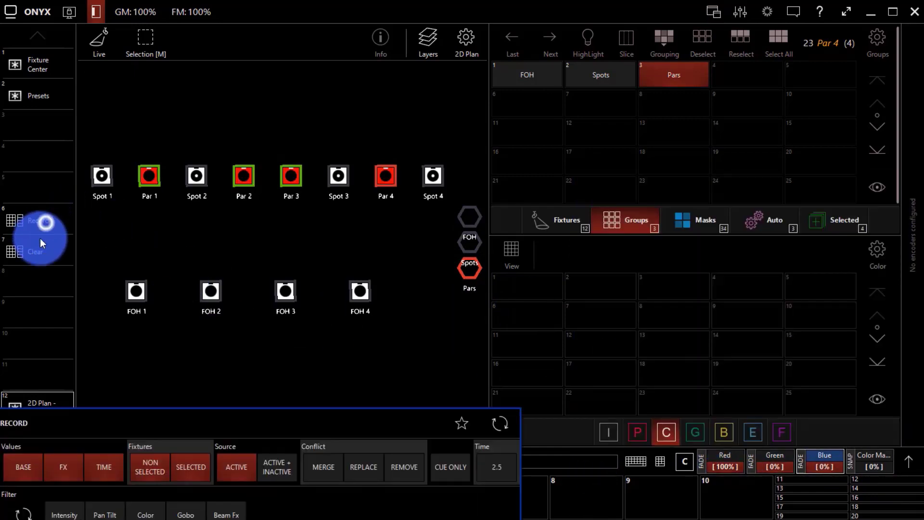
{"action": "left_click", "coordinate": [499, 283]}
{"action": "left_click", "coordinate": [516, 274]}
{"action": "type", "text": "Red"}
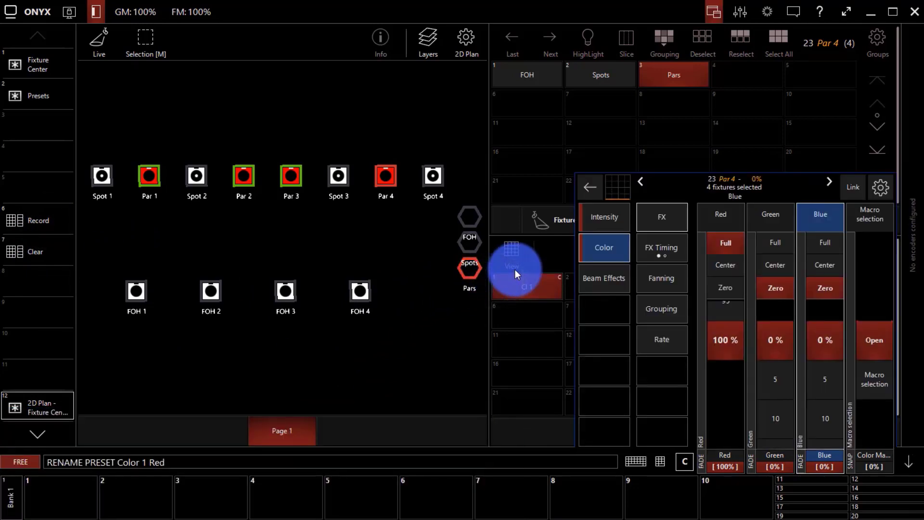
{"action": "key", "text": "Return"}
- Make the Pars green with Red at 0% and Green at 100%, and record this as the second Color preset, named Green
{"action": "left_click", "coordinate": [660, 311]}
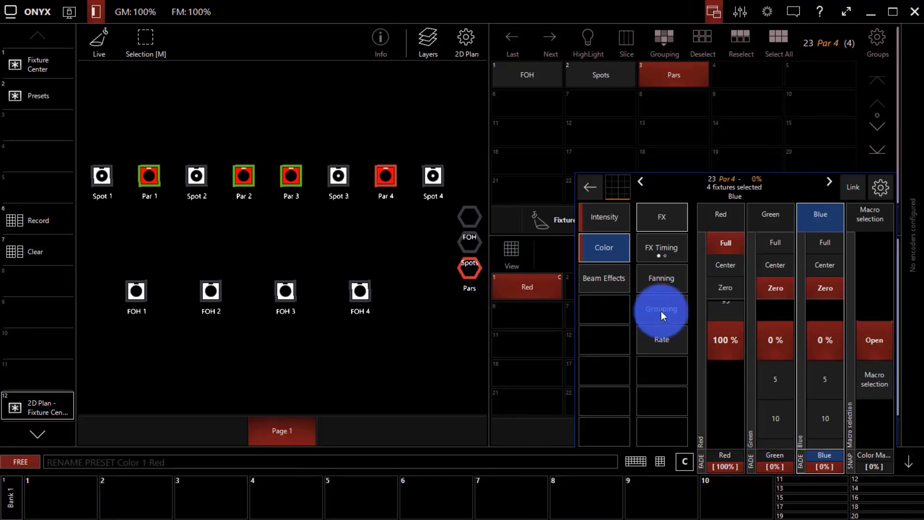
{"action": "left_click", "coordinate": [739, 291]}
{"action": "left_click", "coordinate": [771, 246]}
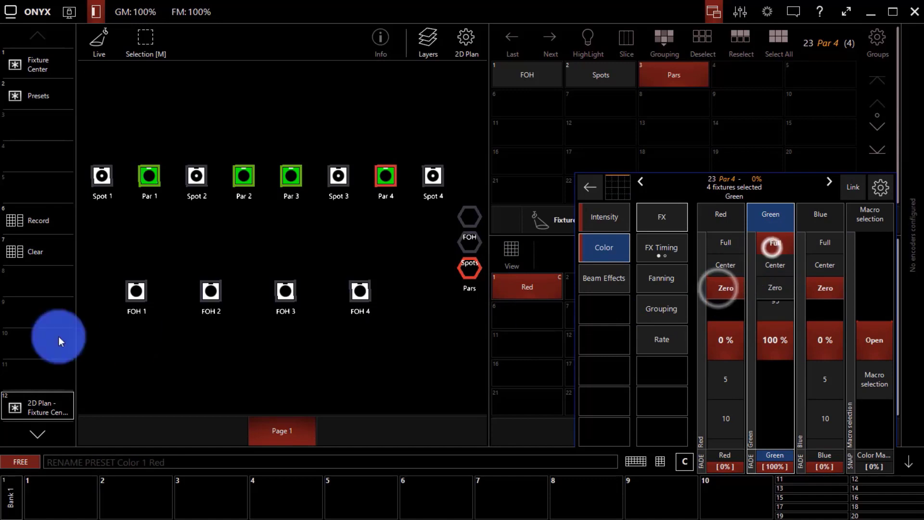
{"action": "left_click", "coordinate": [35, 221]}
{"action": "left_click", "coordinate": [594, 286]}
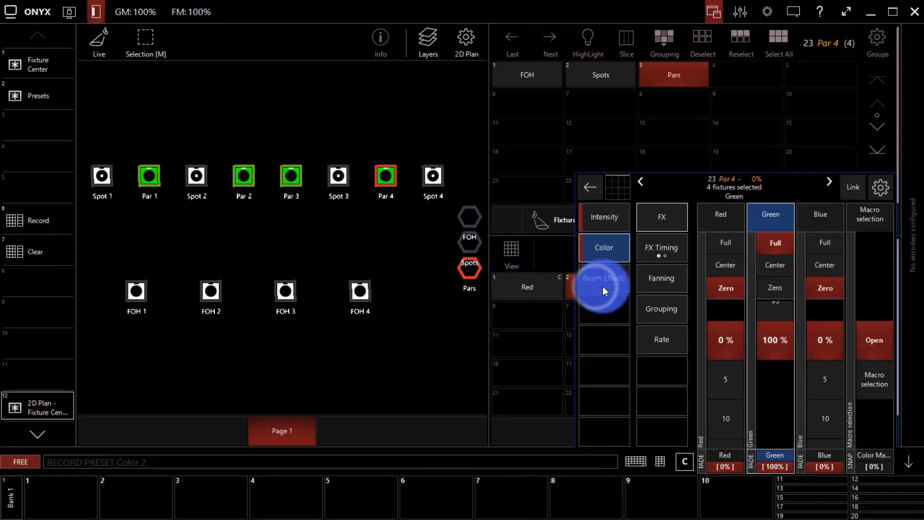
{"action": "type", "text": "Green"}
{"action": "key", "text": "Return"}
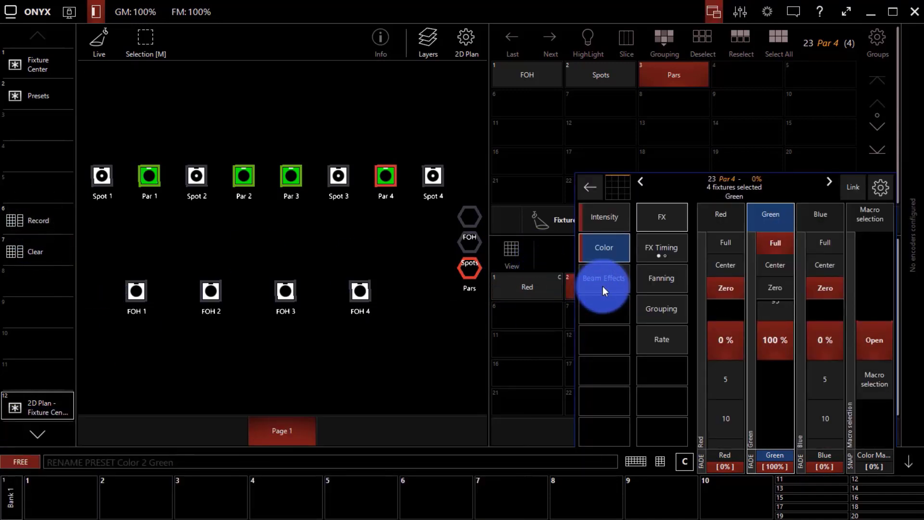
- Make the Pars blue with Green at 0% and Blue at 100%, and record this as the third Color preset, named Blue
{"action": "left_click", "coordinate": [771, 287]}
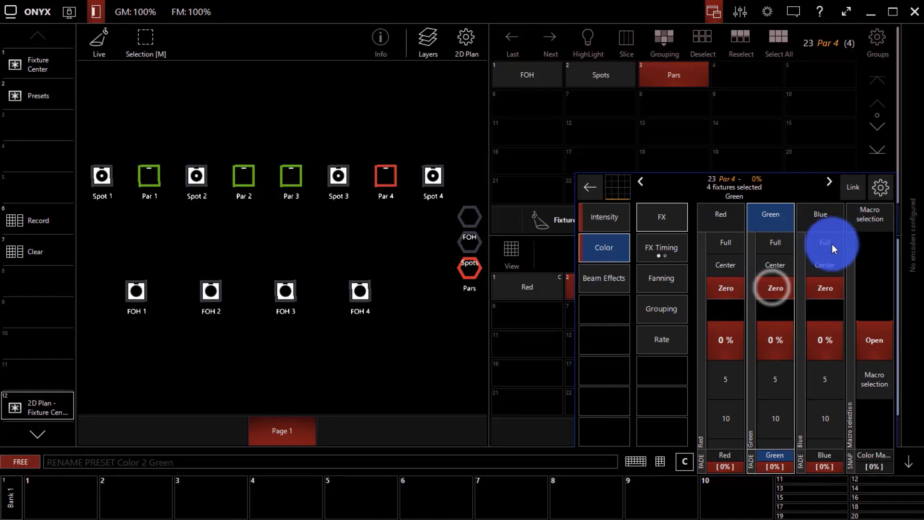
{"action": "left_click", "coordinate": [825, 242]}
{"action": "left_click", "coordinate": [32, 223]}
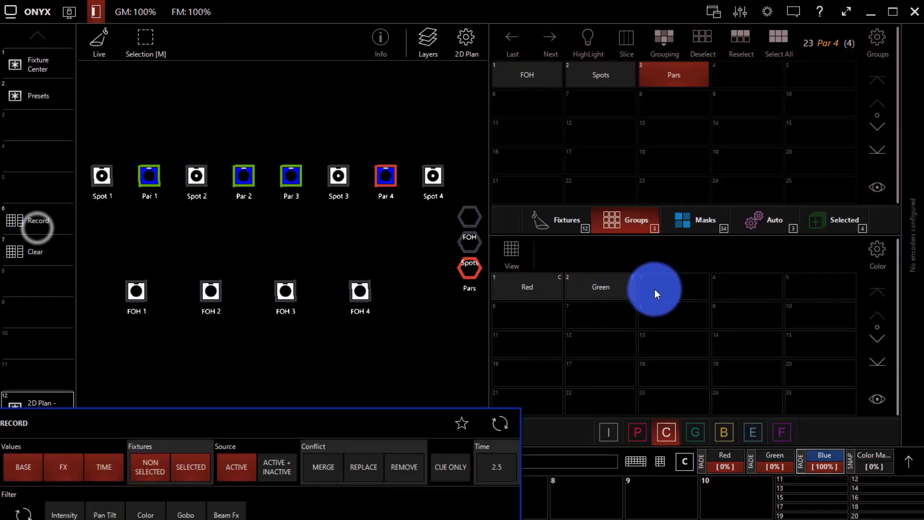
{"action": "left_click", "coordinate": [669, 292]}
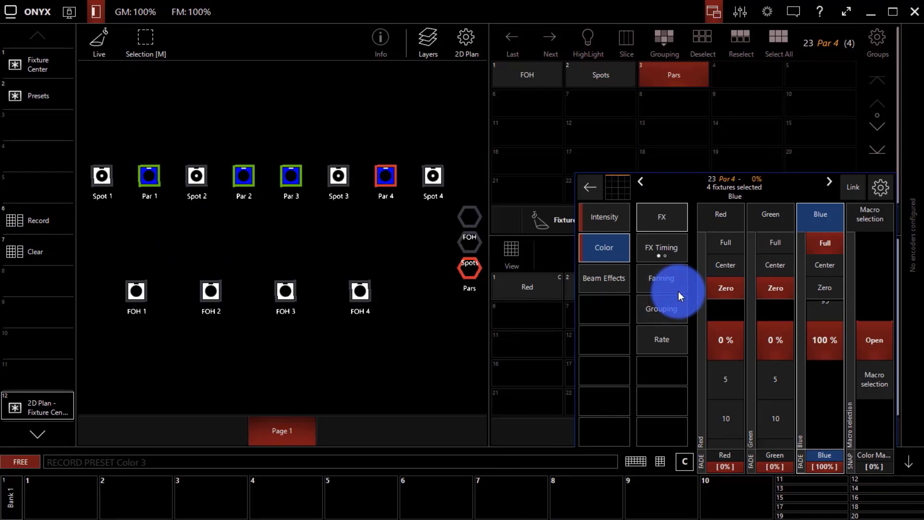
{"action": "type", "text": "Blue"}
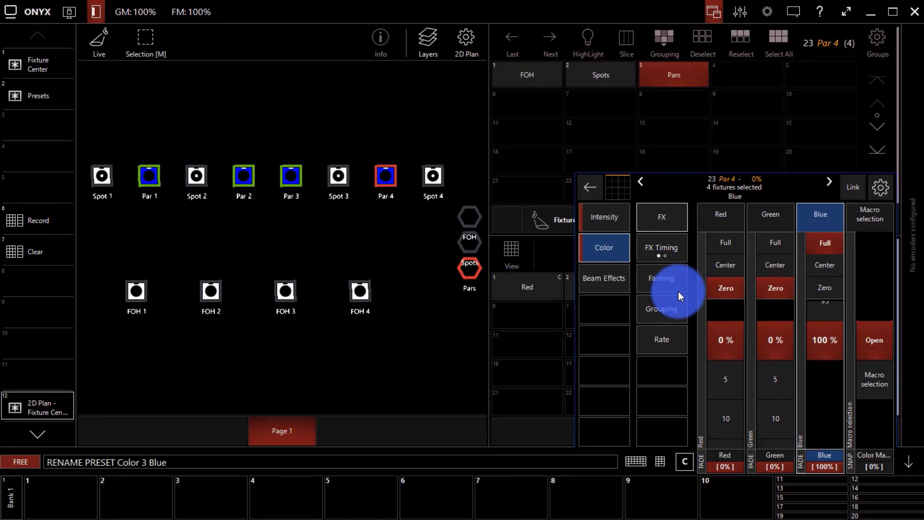
{"action": "key", "text": "Return"}
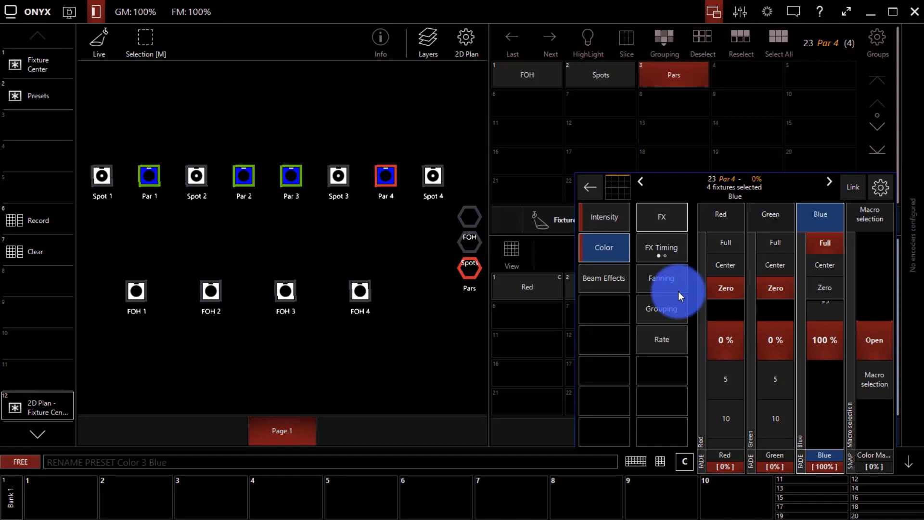
- Clear the programmer, set the Spots group's color wheel to Red, and merge it into the existing Red color preset
{"action": "left_click", "coordinate": [50, 245]}
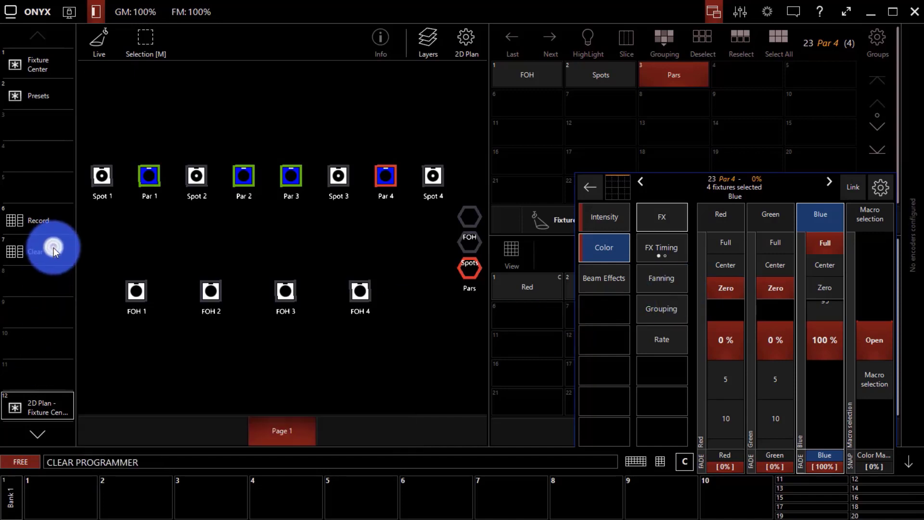
{"action": "left_click", "coordinate": [470, 244]}
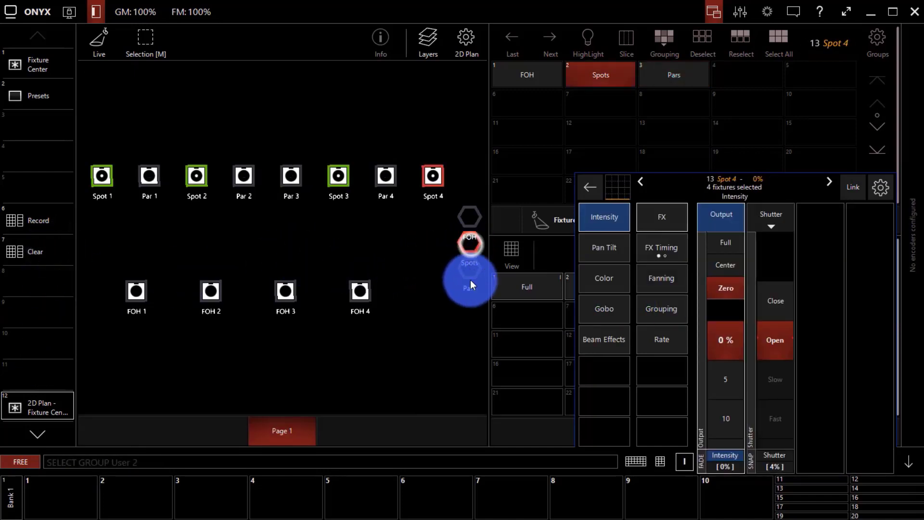
{"action": "left_click", "coordinate": [611, 287]}
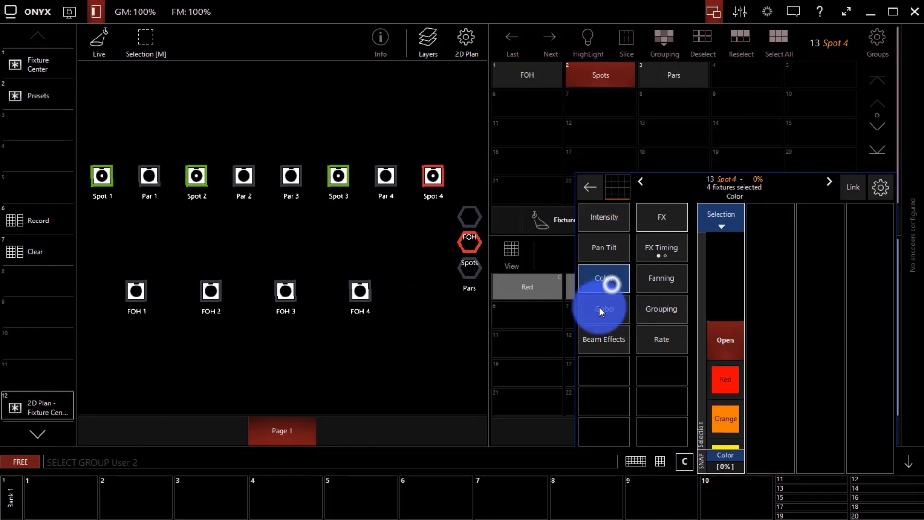
{"action": "left_click", "coordinate": [733, 388]}
{"action": "left_click", "coordinate": [24, 222]}
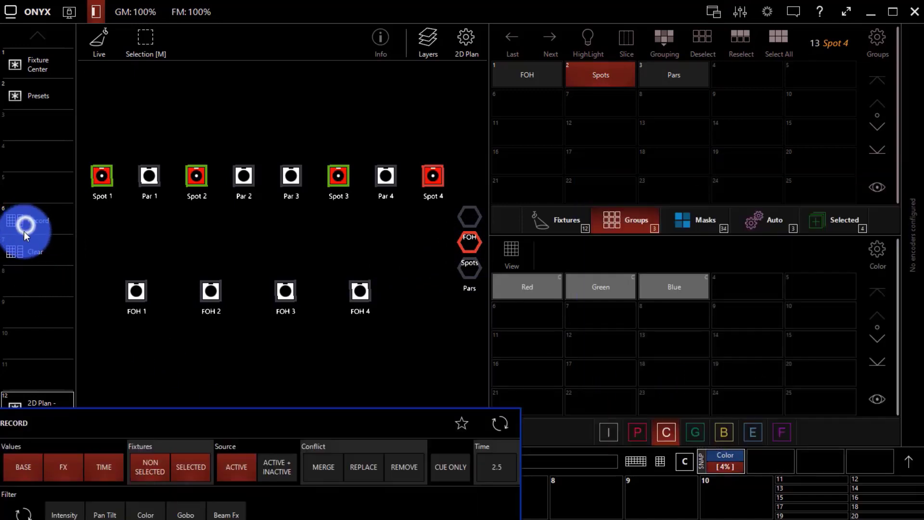
{"action": "left_click", "coordinate": [535, 283]}
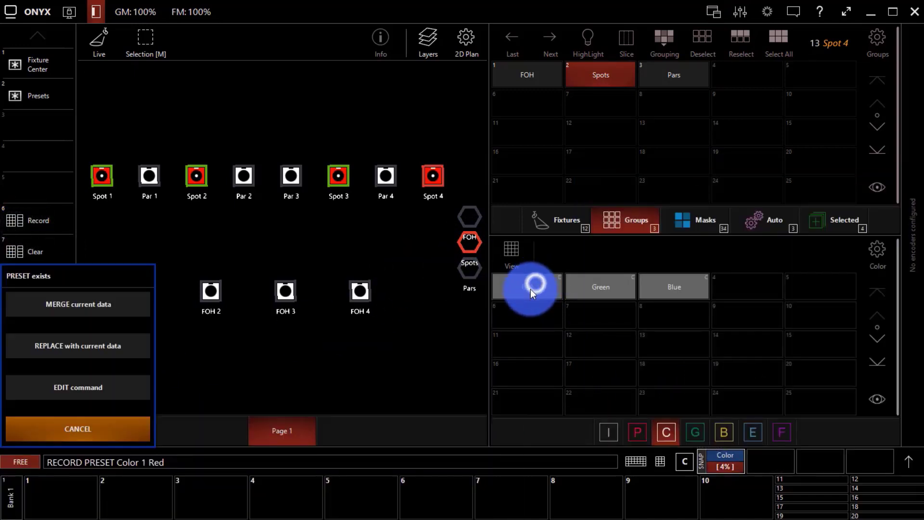
{"action": "left_click", "coordinate": [56, 307]}
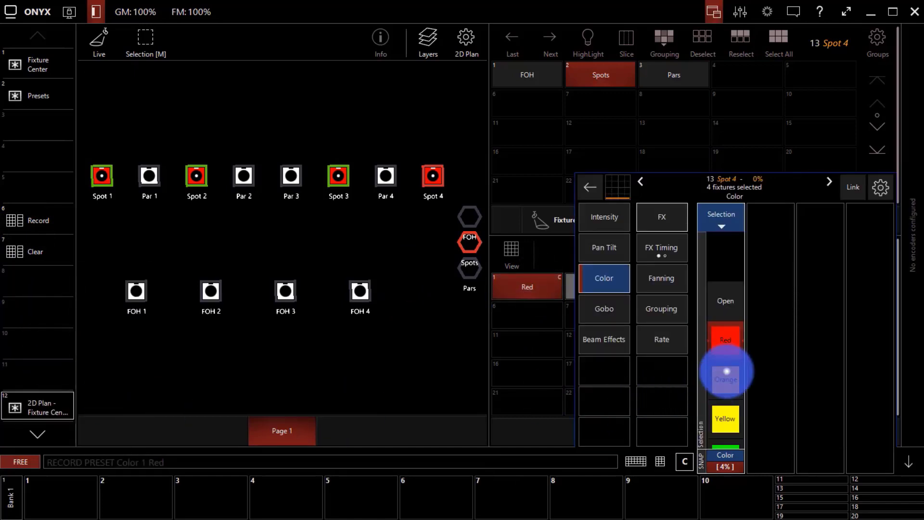
- Set the Spots' color wheel to Green and merge it into the existing Green color preset
{"action": "scroll", "coordinate": [725, 371], "scroll_direction": "down", "scroll_amount": 3}
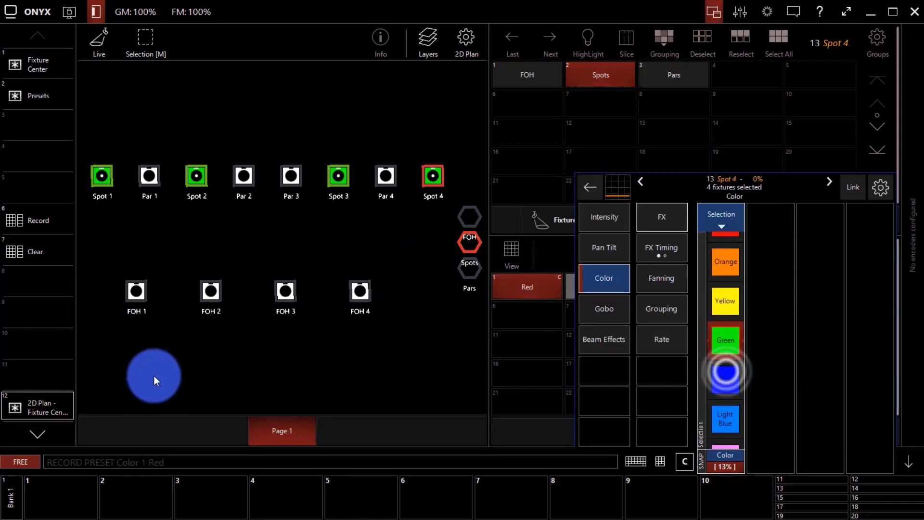
{"action": "left_click", "coordinate": [59, 230]}
{"action": "left_click", "coordinate": [71, 306]}
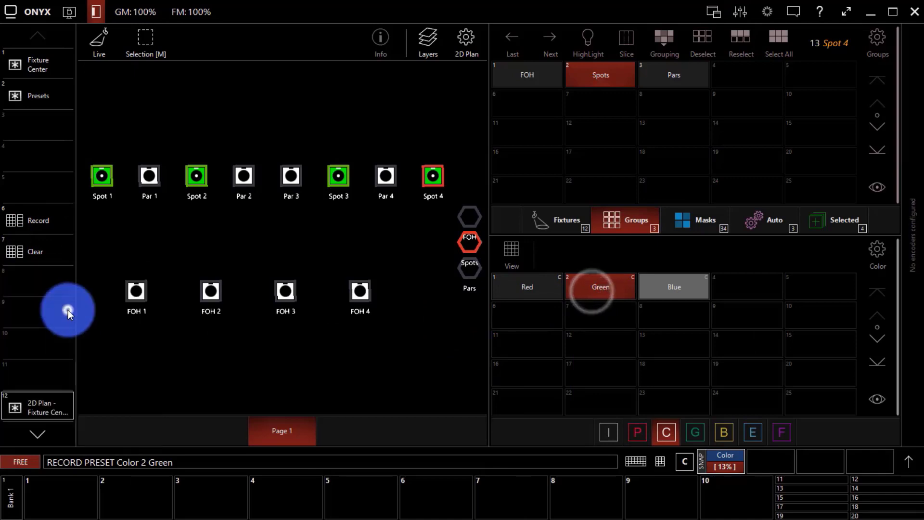
- Set the Spots' color wheel to Blue and merge it into the existing Blue color preset
{"action": "left_click", "coordinate": [721, 380]}
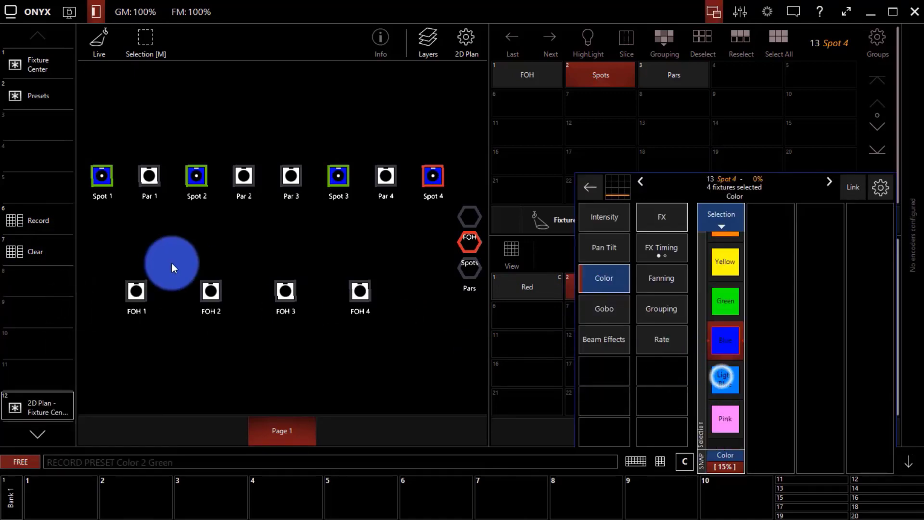
{"action": "left_click", "coordinate": [12, 226]}
{"action": "left_click", "coordinate": [706, 284]}
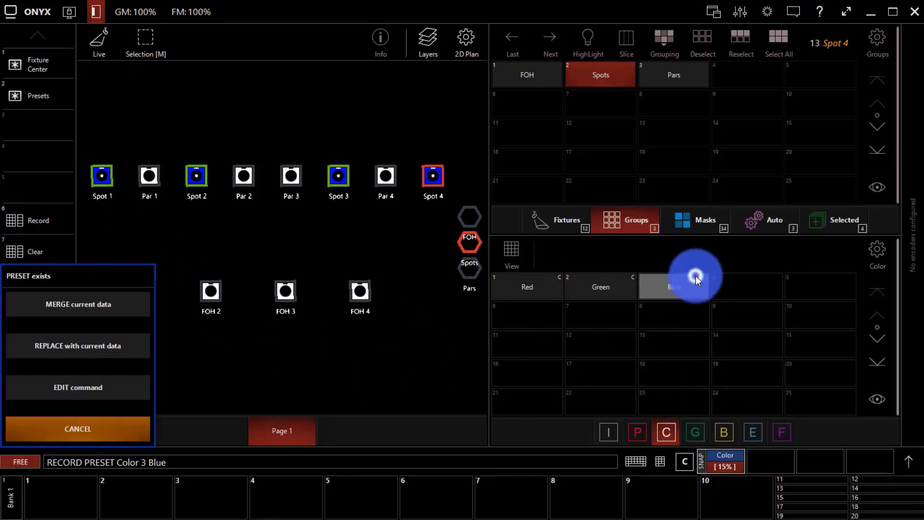
{"action": "left_click", "coordinate": [104, 312]}
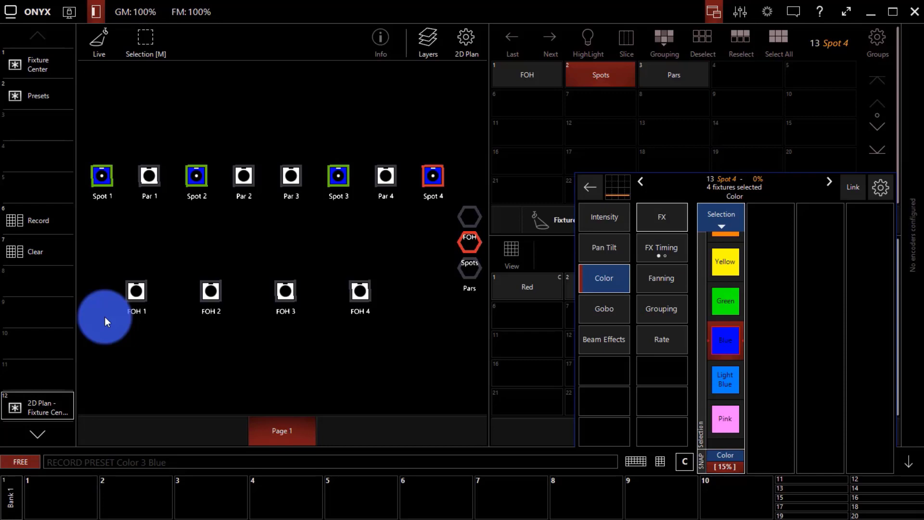
- Assign a new empty screen to sidebar slot 11, fill it with the Playback Buttons window, and save the view as Playback Buttons
{"action": "left_click", "coordinate": [619, 391]}
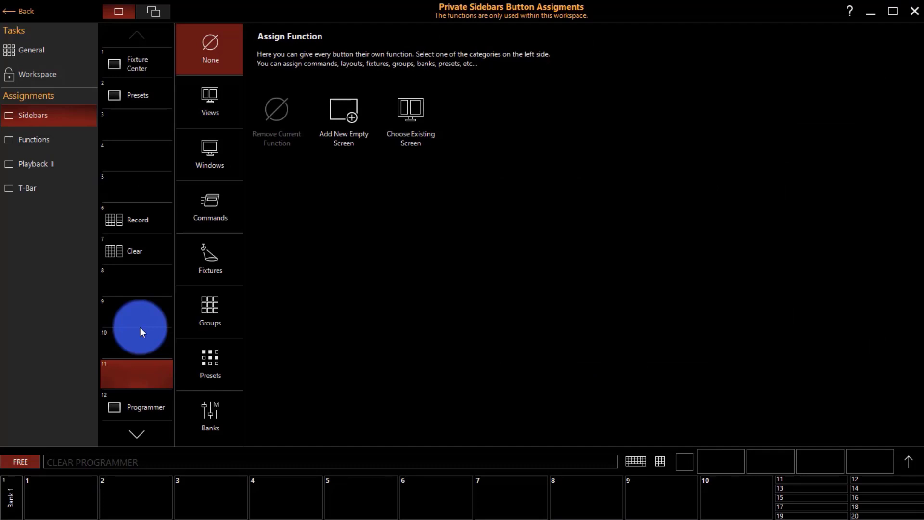
{"action": "left_click", "coordinate": [337, 137]}
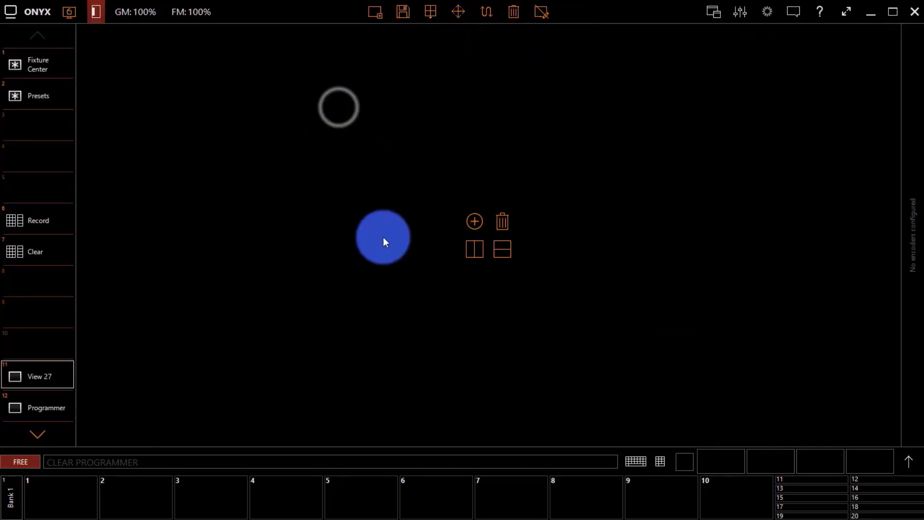
{"action": "left_click", "coordinate": [468, 224]}
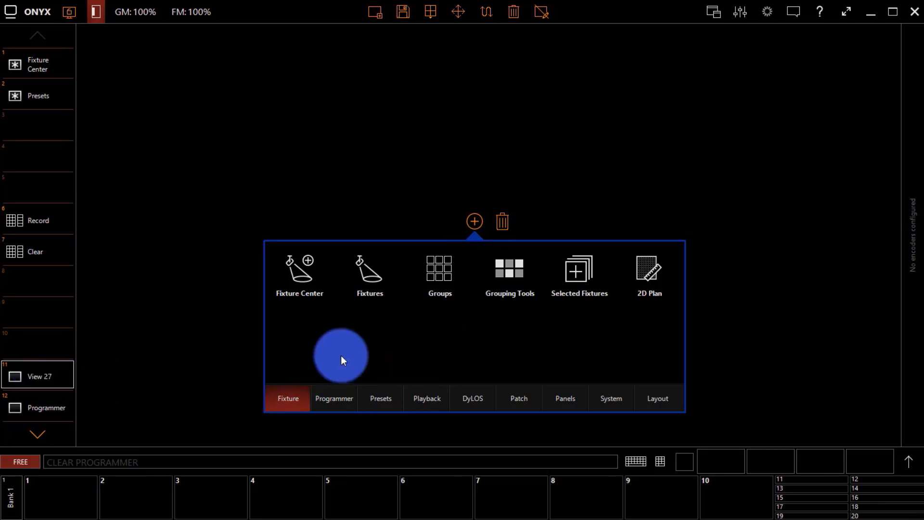
{"action": "left_click", "coordinate": [425, 401]}
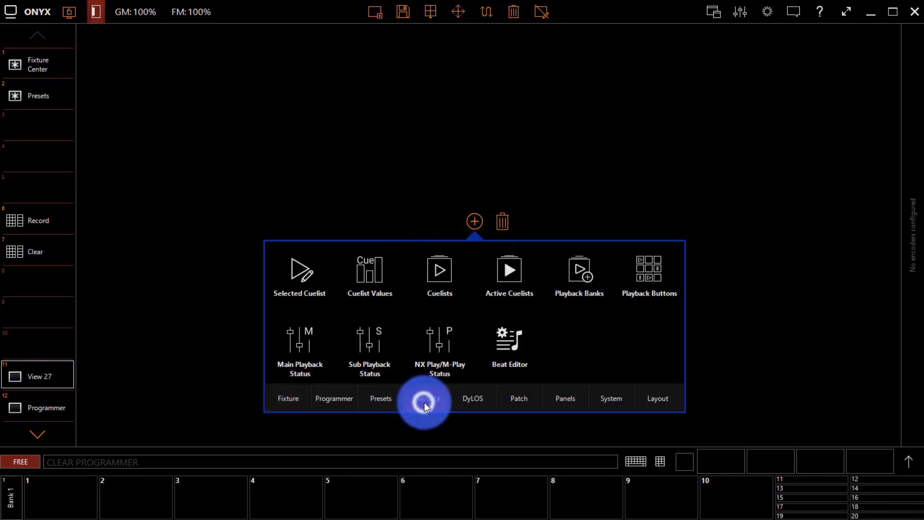
{"action": "left_click", "coordinate": [652, 270]}
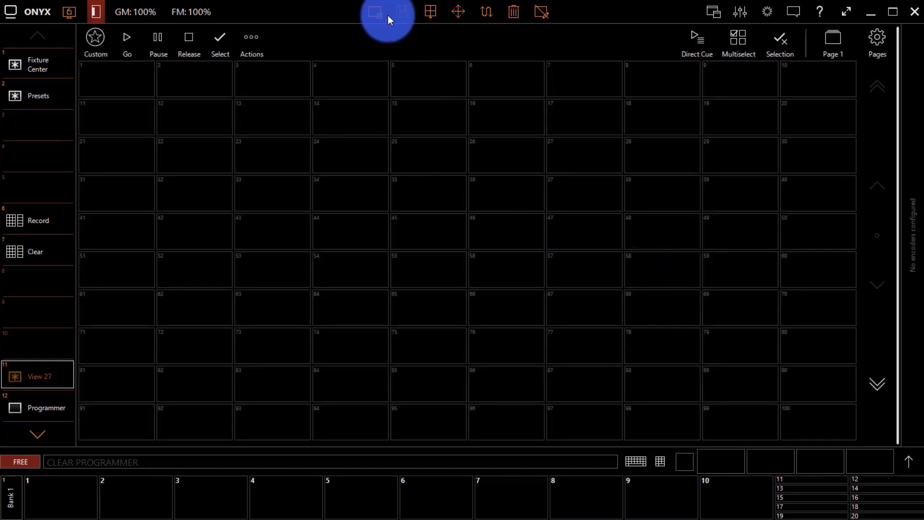
{"action": "left_click", "coordinate": [399, 11]}
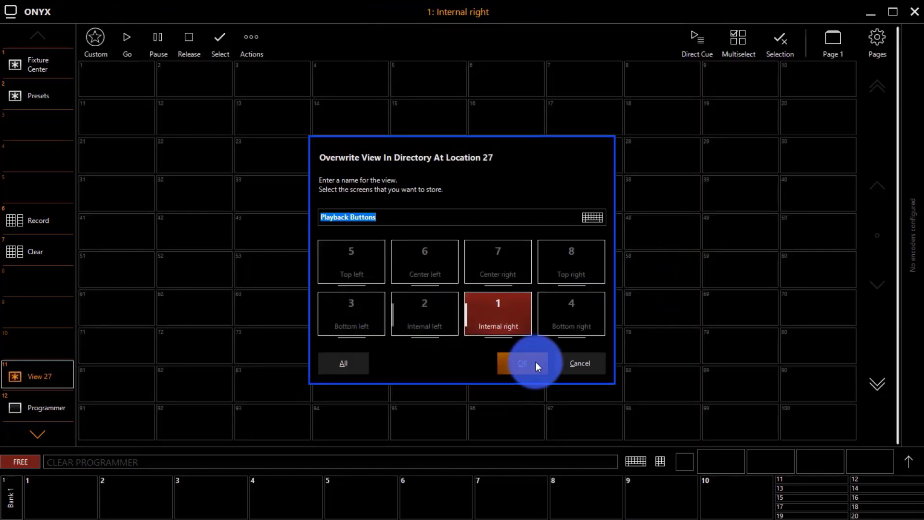
{"action": "left_click", "coordinate": [523, 363]}
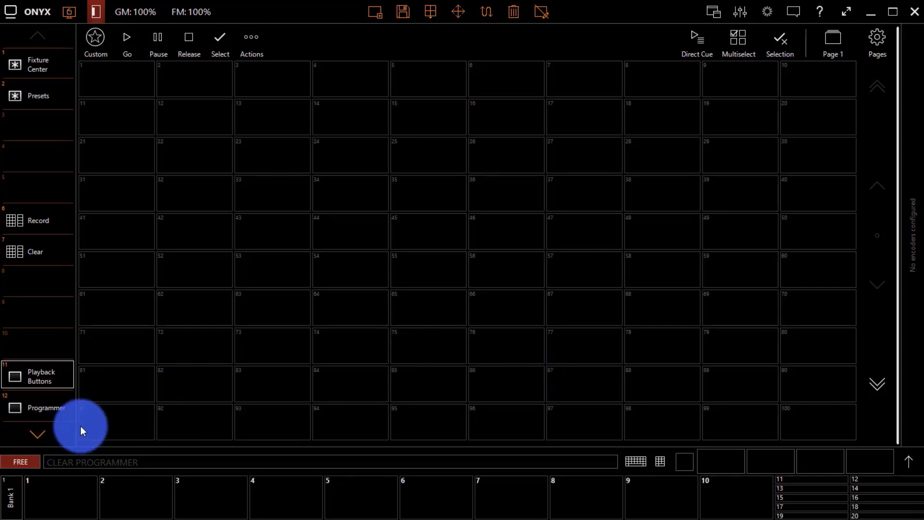
- Switch to the Programmer view and select the FOH group
{"action": "left_click", "coordinate": [59, 408]}
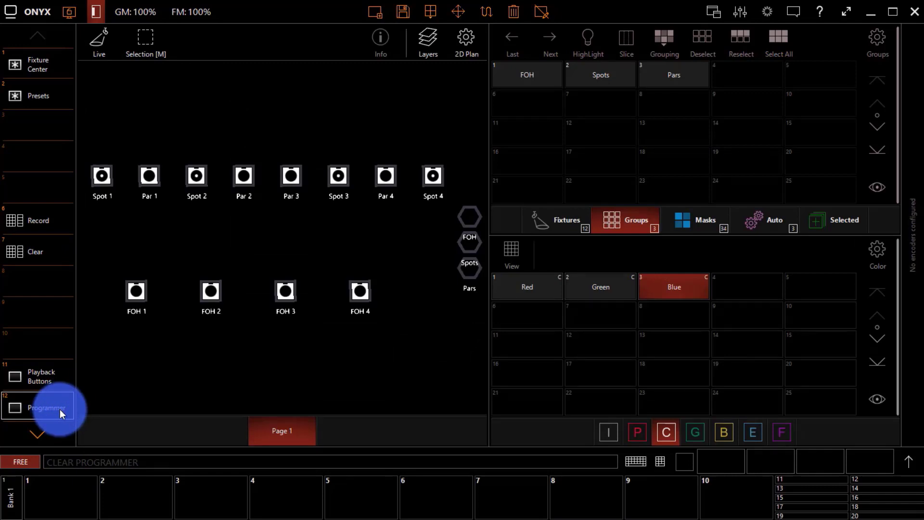
{"action": "left_click", "coordinate": [466, 226]}
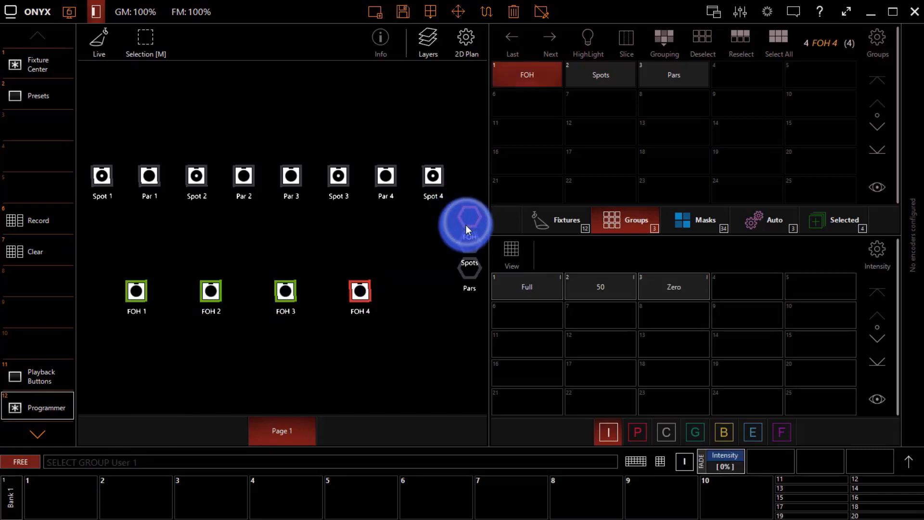
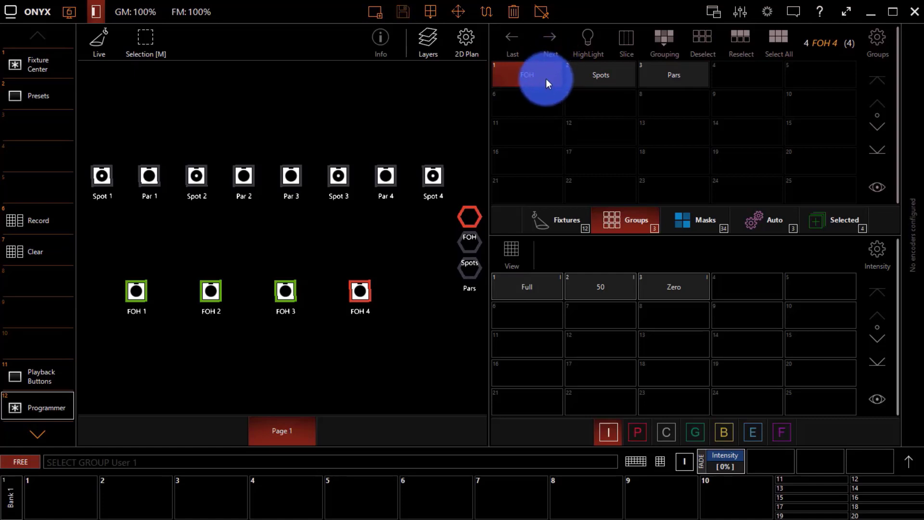
- Set the FOH group to Full intensity and record it on fader 10 as a cuelist named "FOH"
{"action": "left_click", "coordinate": [518, 288]}
{"action": "left_click", "coordinate": [48, 215]}
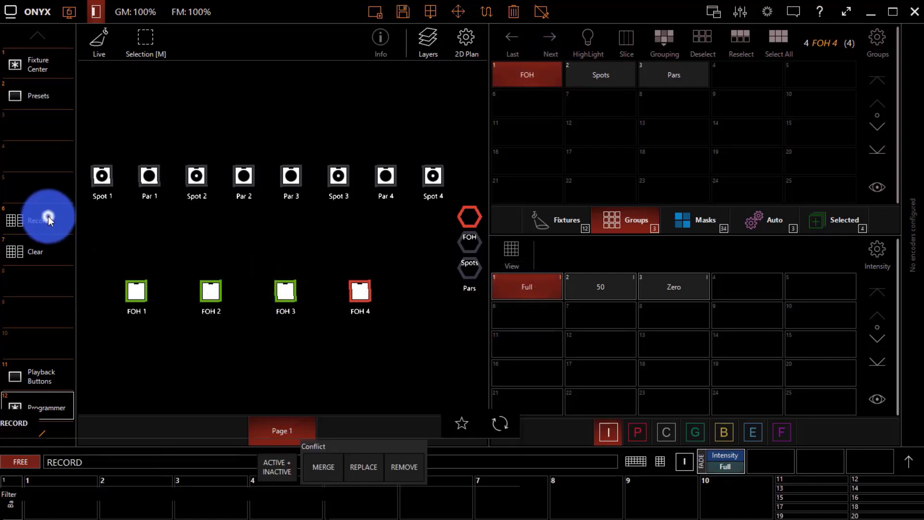
{"action": "left_click", "coordinate": [720, 493]}
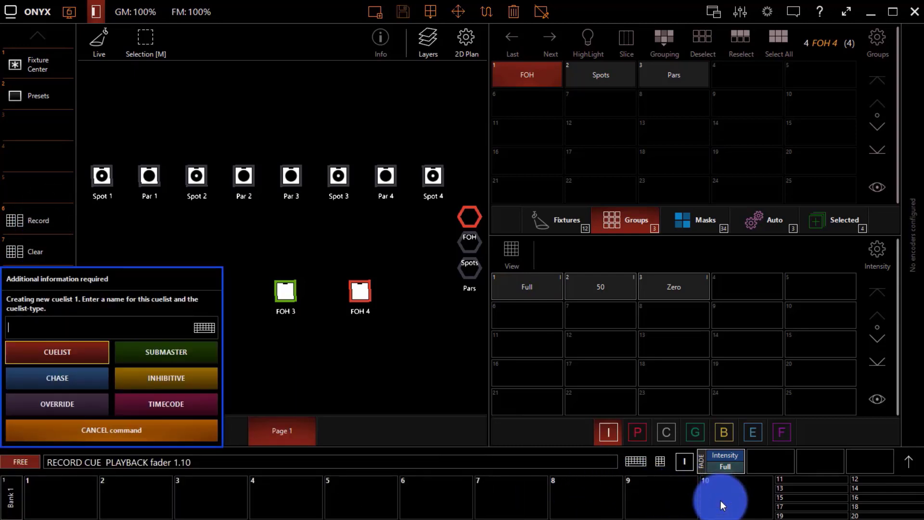
{"action": "type", "text": "FOH"}
{"action": "key", "text": "Return"}
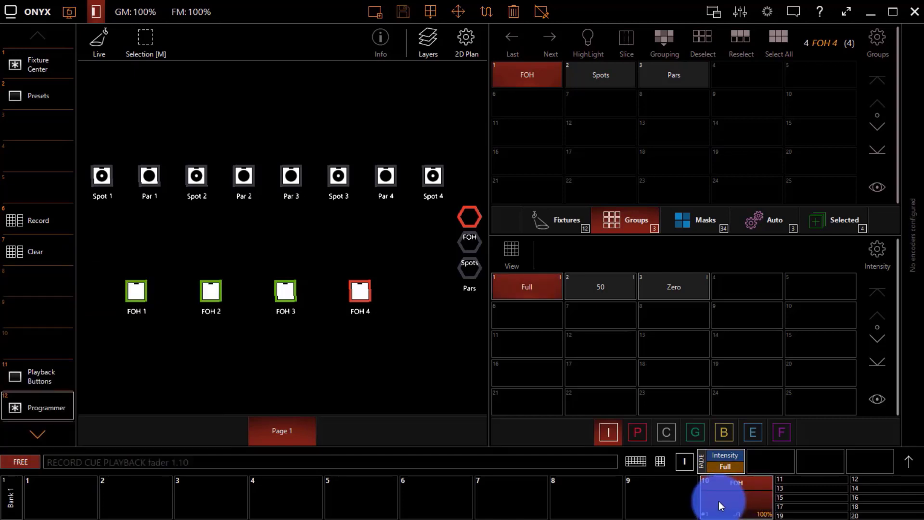
- Change the FOH cuelist's mode to Override and clear the programmer
{"action": "right_click", "coordinate": [718, 501]}
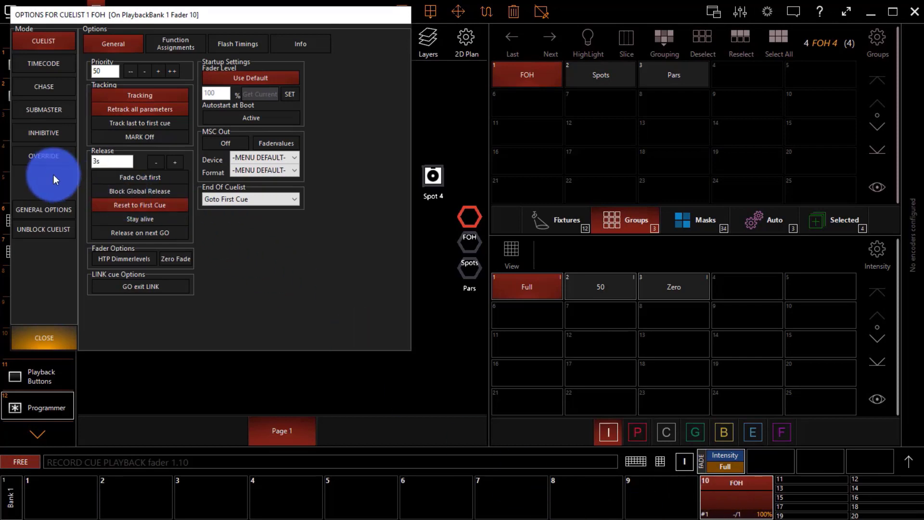
{"action": "left_click", "coordinate": [44, 156]}
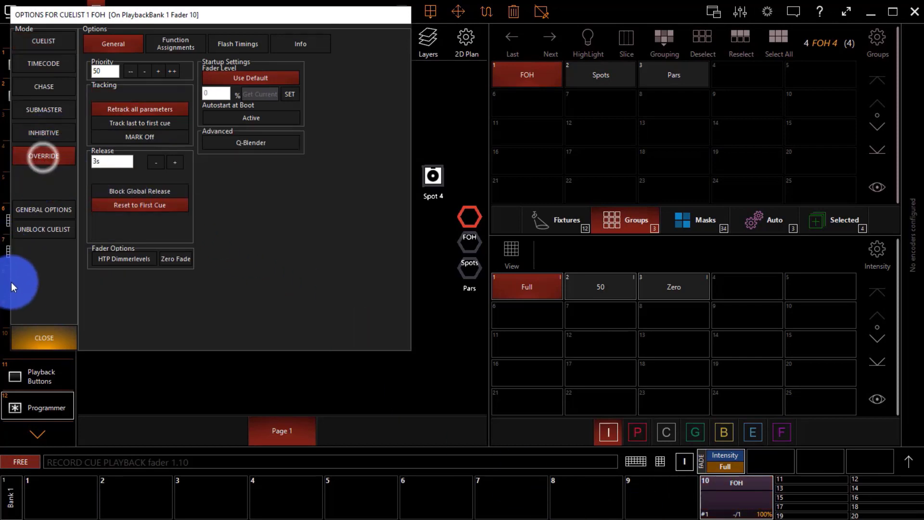
{"action": "left_click", "coordinate": [29, 326]}
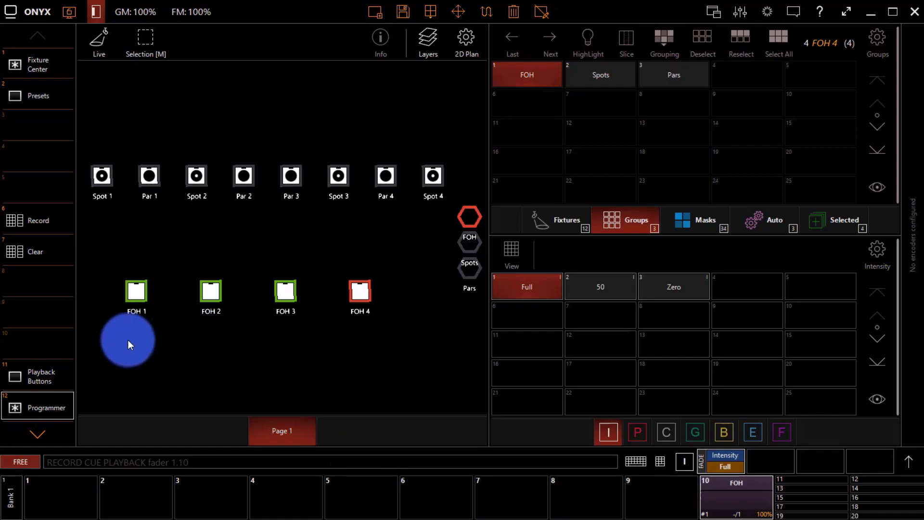
{"action": "left_click", "coordinate": [50, 250]}
{"action": "left_click", "coordinate": [43, 256]}
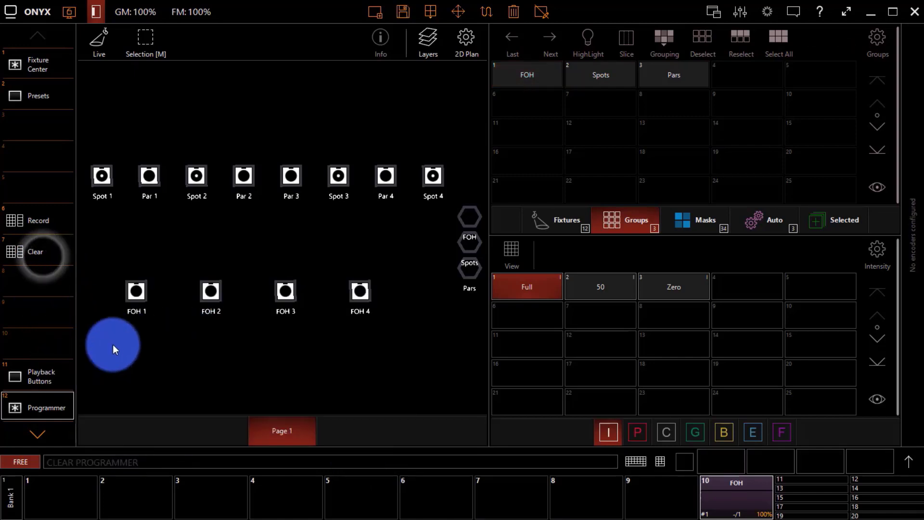
- Select the Spots group and apply the Full intensity preset
{"action": "left_click", "coordinate": [473, 218]}
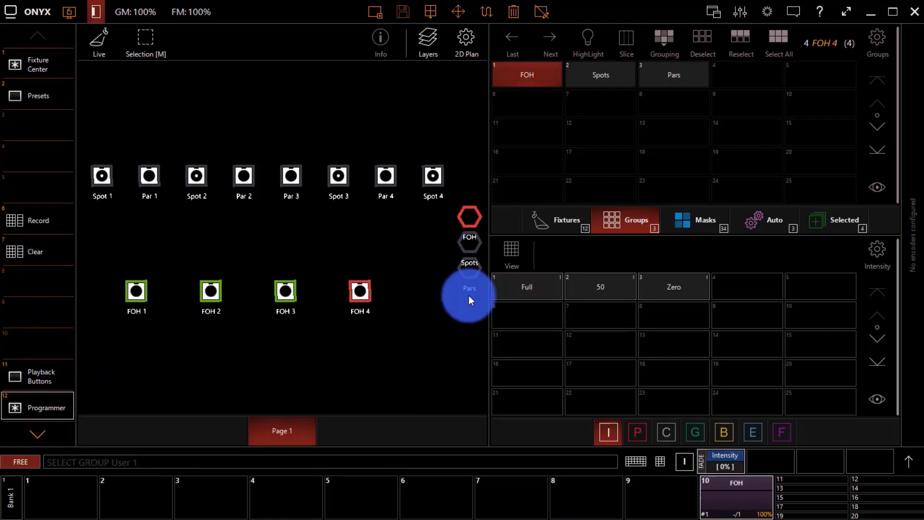
{"action": "left_click", "coordinate": [469, 242]}
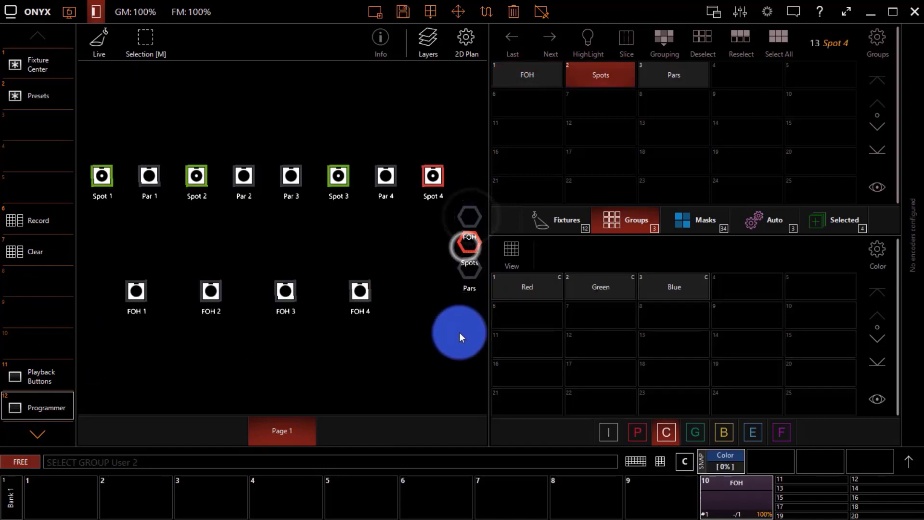
{"action": "left_click", "coordinate": [606, 431]}
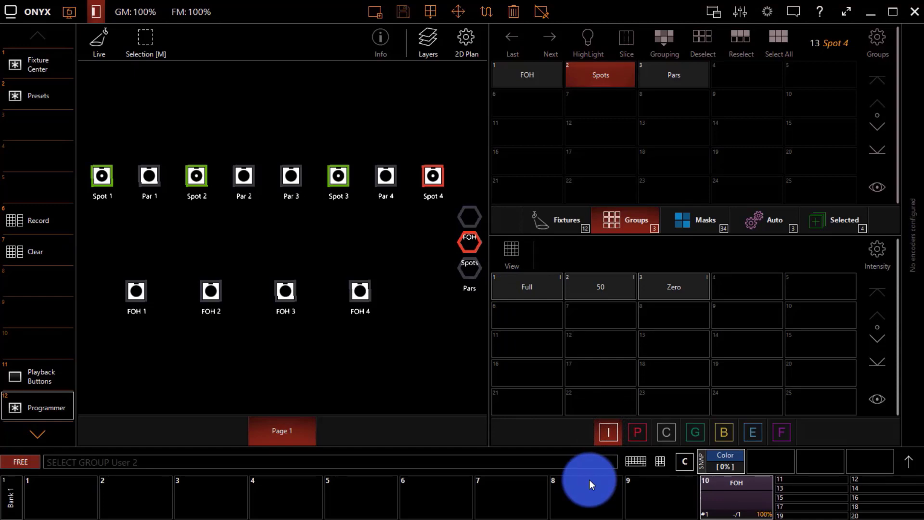
{"action": "left_click", "coordinate": [529, 287]}
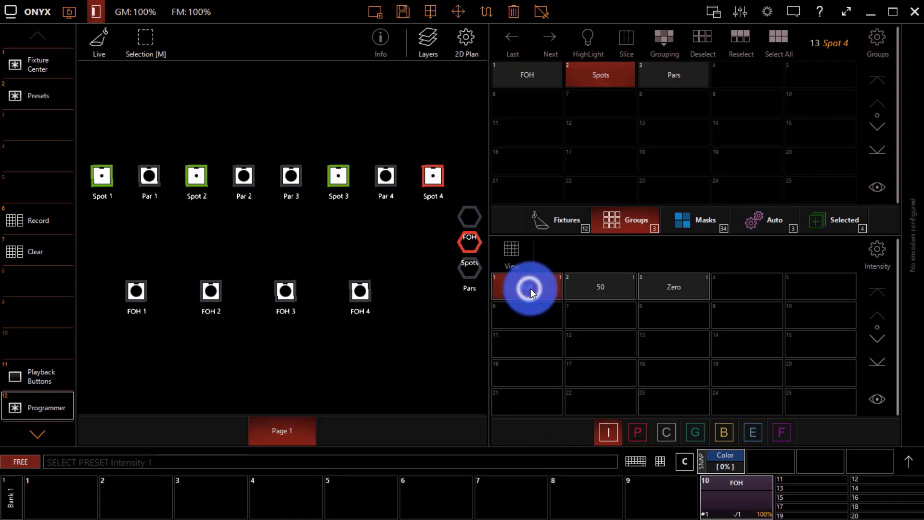
- Record the spots' intensity on fader 1 as a cuelist named "Spots INT" and clear the programmer
{"action": "left_click", "coordinate": [53, 230]}
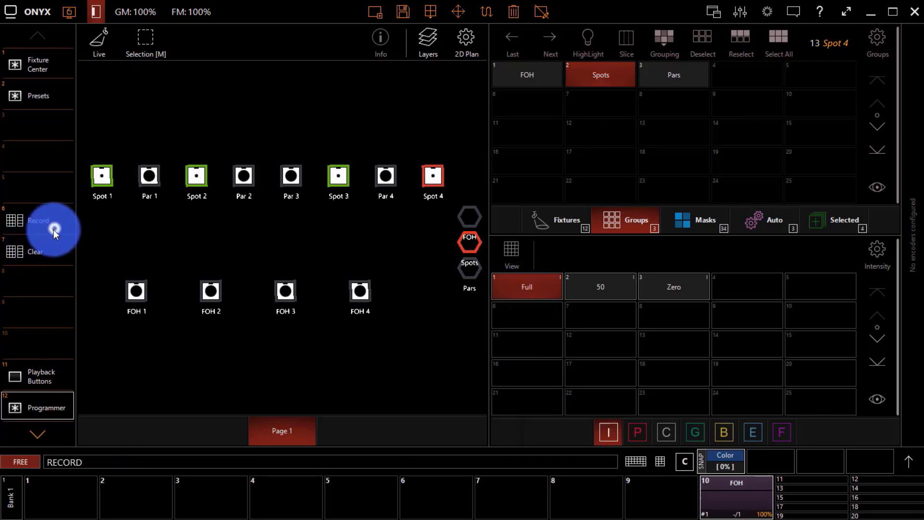
{"action": "left_click", "coordinate": [68, 491]}
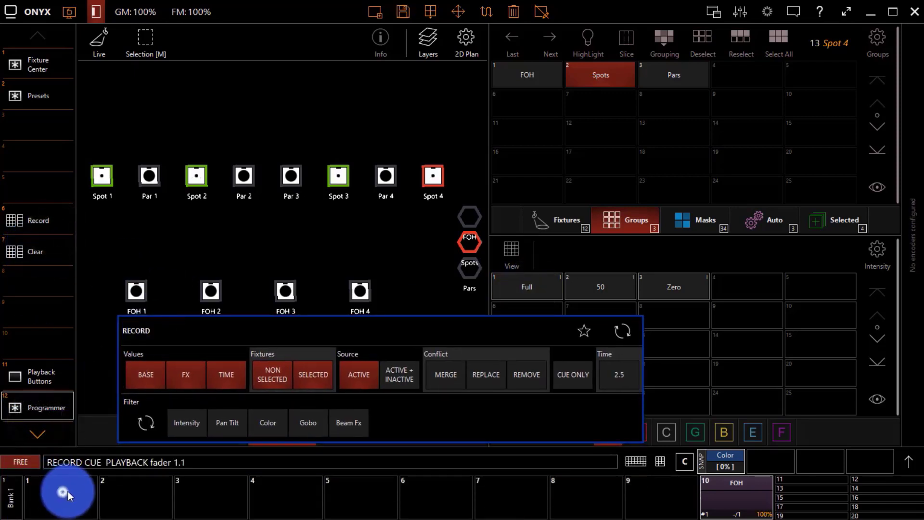
{"action": "type", "text": "Spot"}
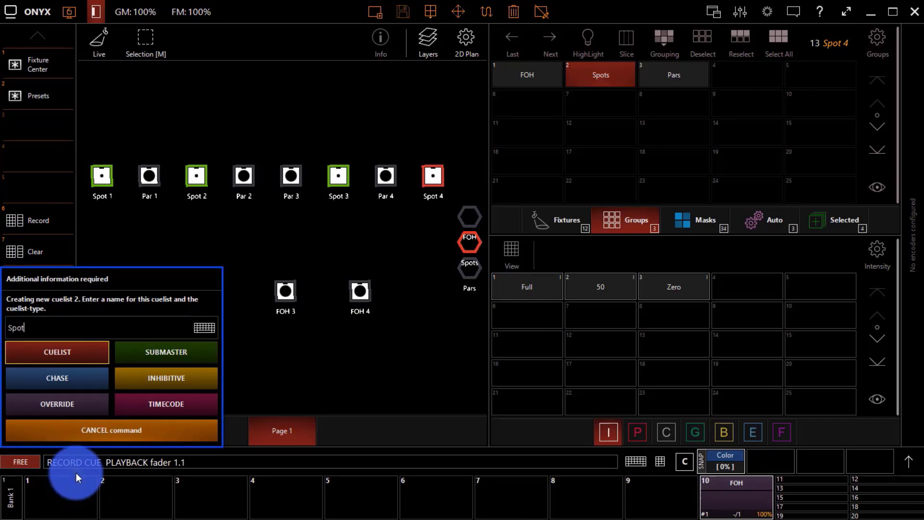
{"action": "type", "text": "s All"}
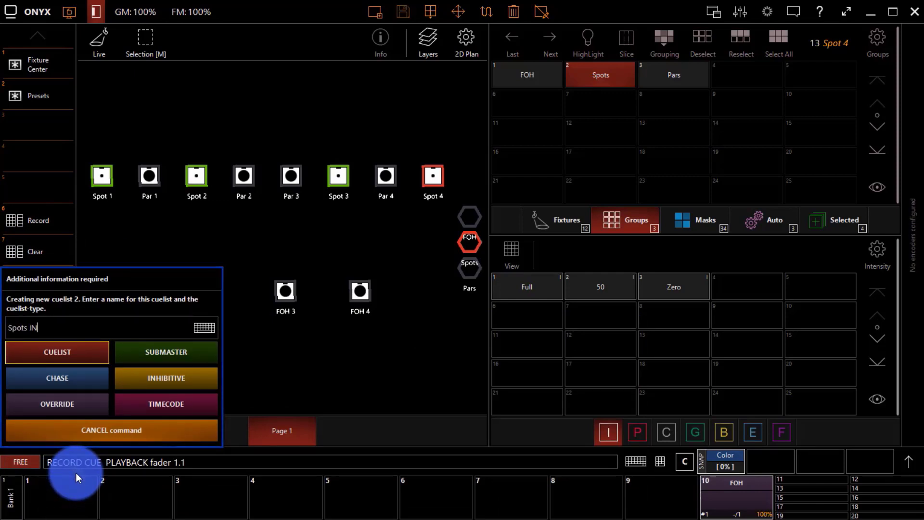
{"action": "key", "text": "Return"}
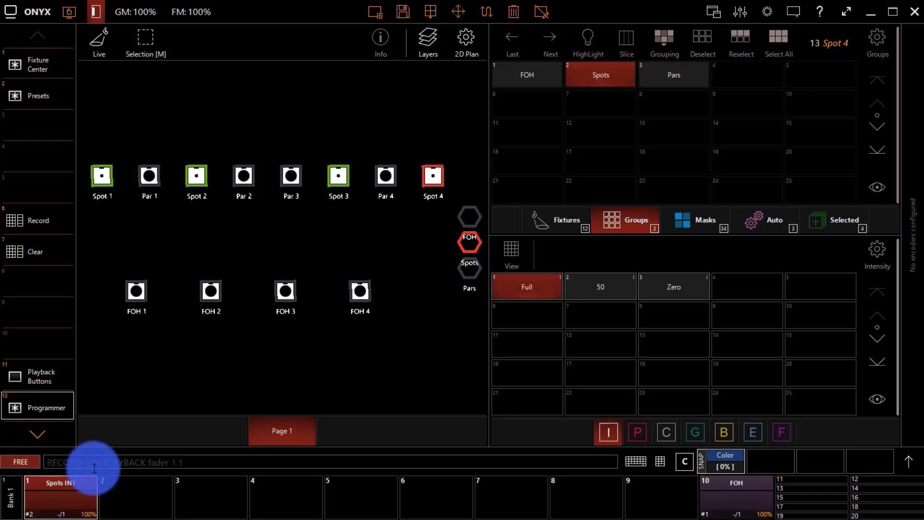
{"action": "left_click", "coordinate": [42, 249]}
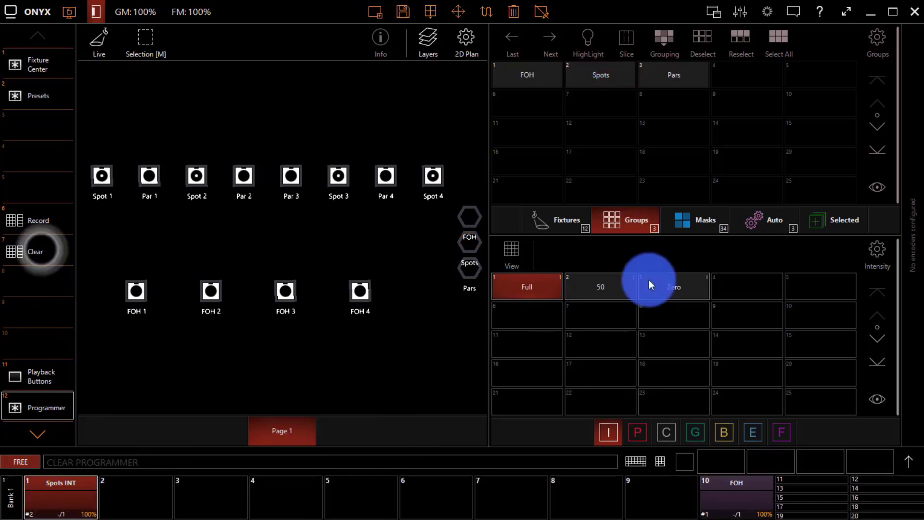
- Select the Pars group and apply the Full intensity preset
{"action": "left_click", "coordinate": [668, 82]}
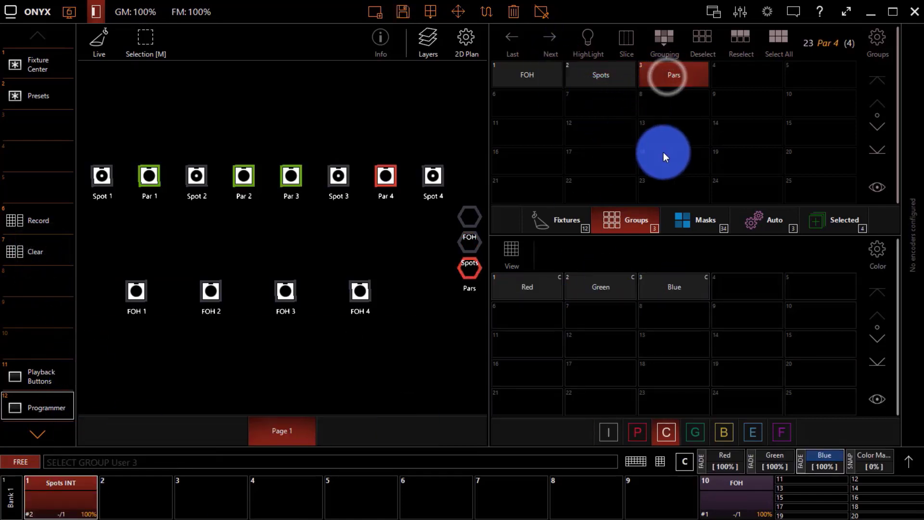
{"action": "left_click", "coordinate": [607, 432]}
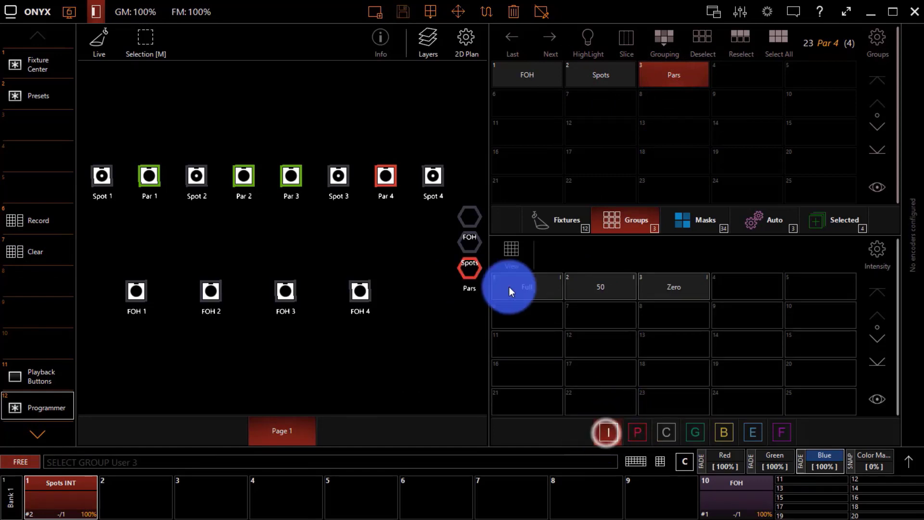
{"action": "left_click", "coordinate": [527, 286]}
- Record the pars' intensity on fader 2 as a cuelist named "Pars INT" and clear the programmer
{"action": "left_click", "coordinate": [39, 220]}
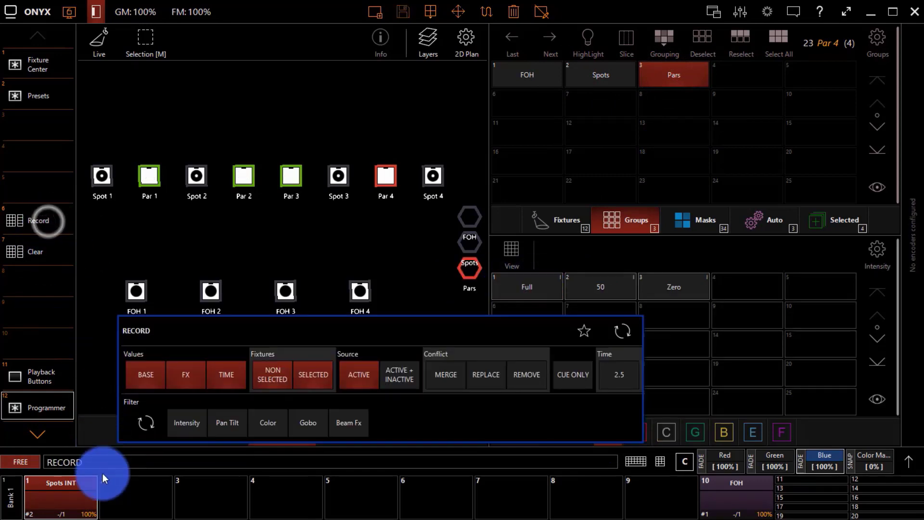
{"action": "left_click", "coordinate": [140, 509]}
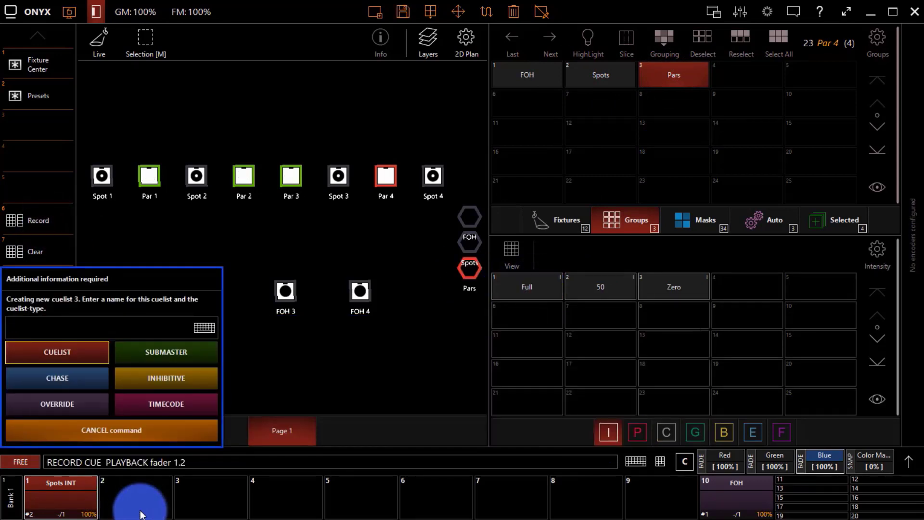
{"action": "type", "text": "Pars INT"}
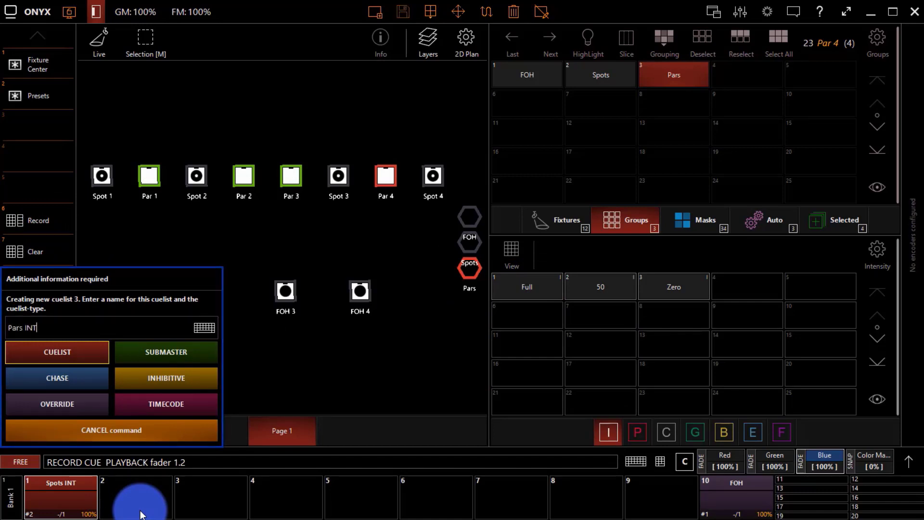
{"action": "key", "text": "Return"}
{"action": "left_click", "coordinate": [42, 484]}
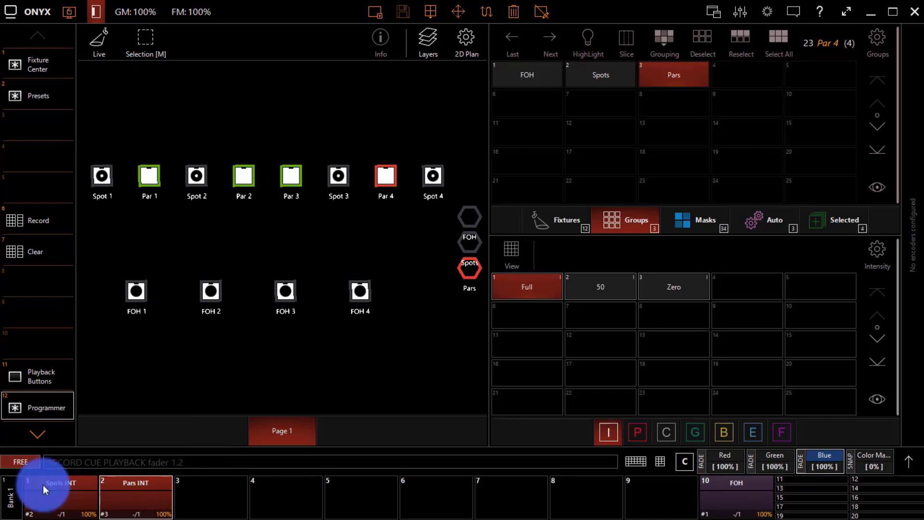
{"action": "left_click", "coordinate": [31, 248]}
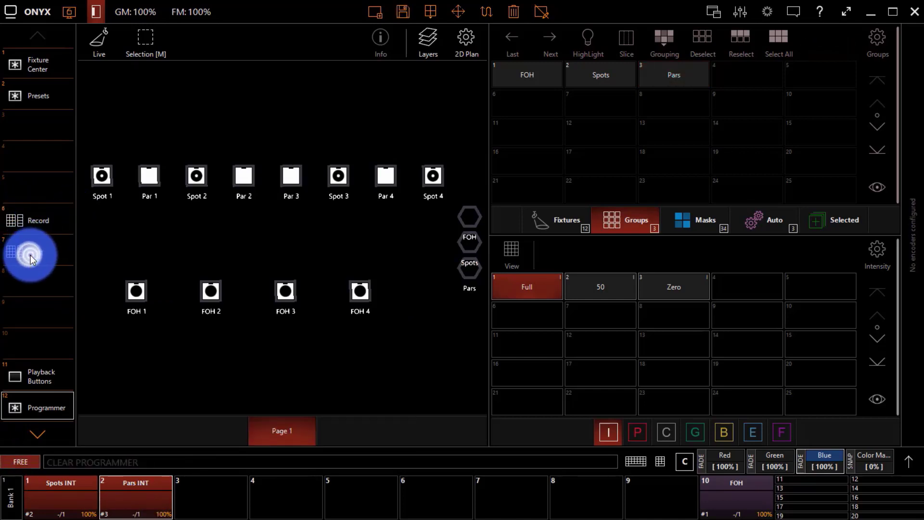
- Select the Spots group and set its tilt angle to -135 deg (CCW)
{"action": "left_click", "coordinate": [217, 420]}
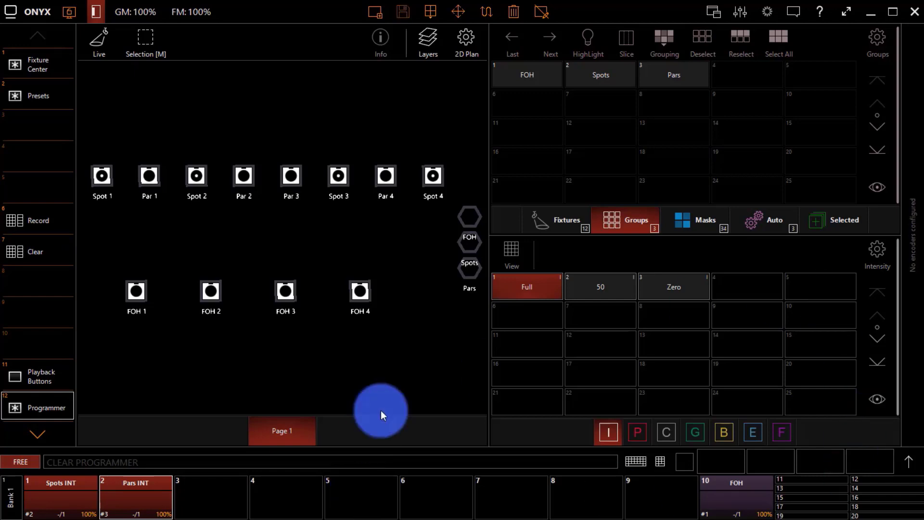
{"action": "left_click", "coordinate": [582, 77]}
{"action": "left_click", "coordinate": [666, 432]}
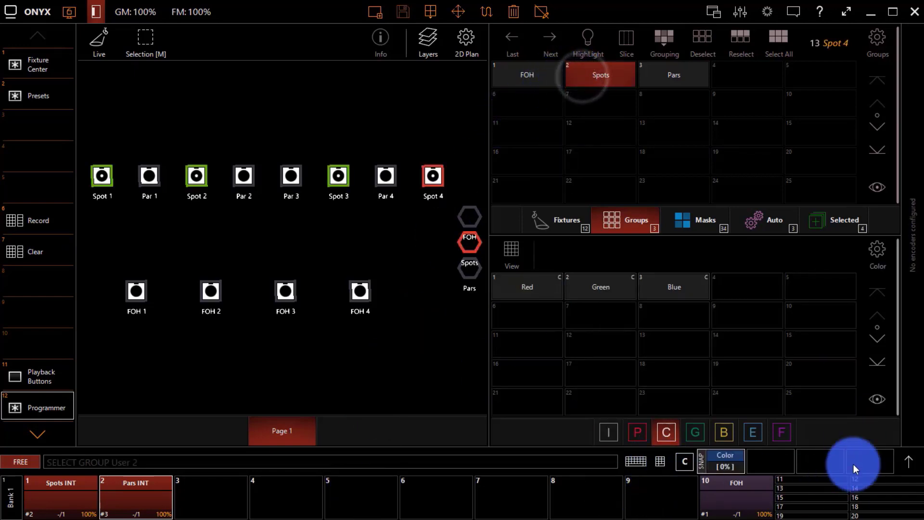
{"action": "left_click", "coordinate": [906, 469]}
{"action": "left_click", "coordinate": [605, 245]}
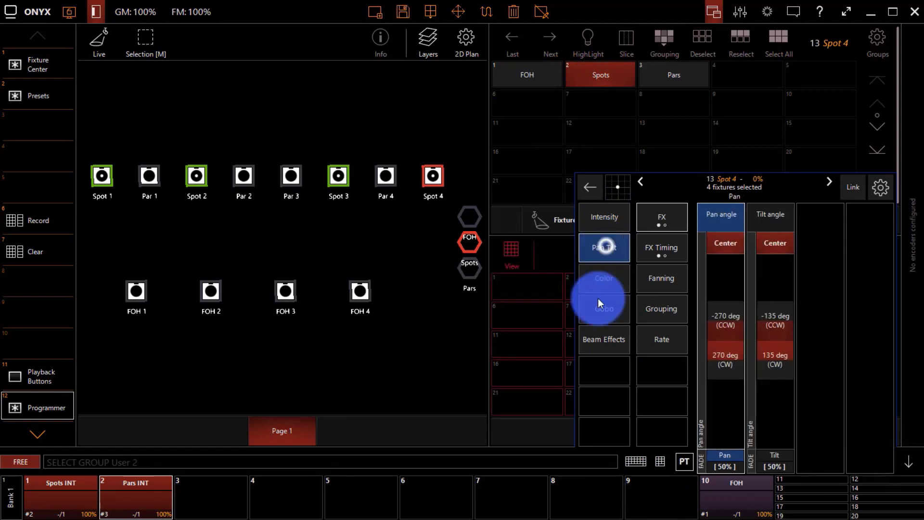
{"action": "left_click", "coordinate": [777, 331]}
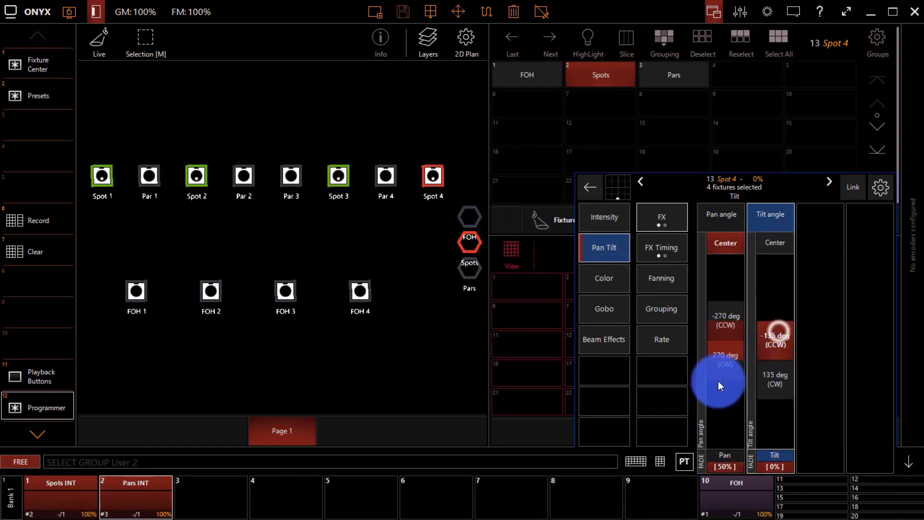
- Start the Spots INT cuelist so the spots' beams light up in the 2D plan
{"action": "left_click", "coordinate": [67, 493]}
{"action": "left_click", "coordinate": [64, 301]}
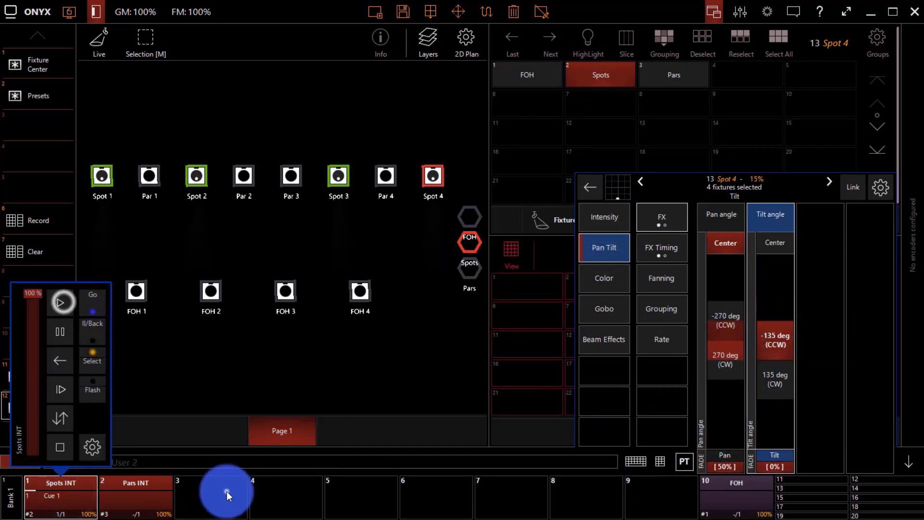
{"action": "left_click", "coordinate": [225, 491]}
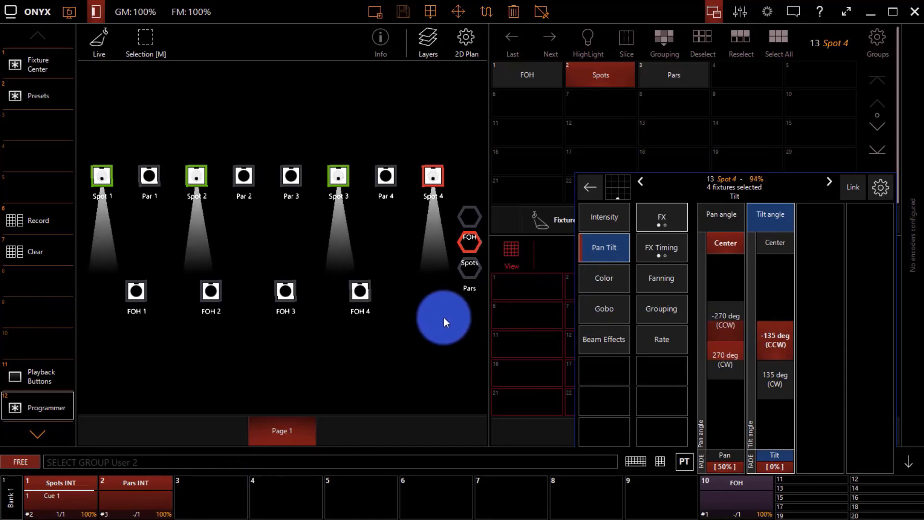
- Record the spots' position in the first Pan Tilt preset slot and name it "FWD"
{"action": "left_click", "coordinate": [42, 227]}
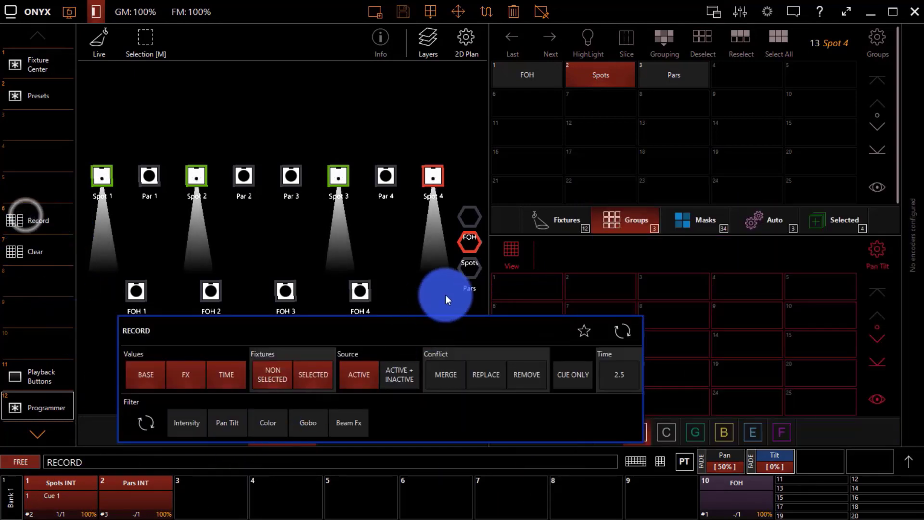
{"action": "left_click", "coordinate": [503, 285]}
{"action": "type", "text": "FWD"}
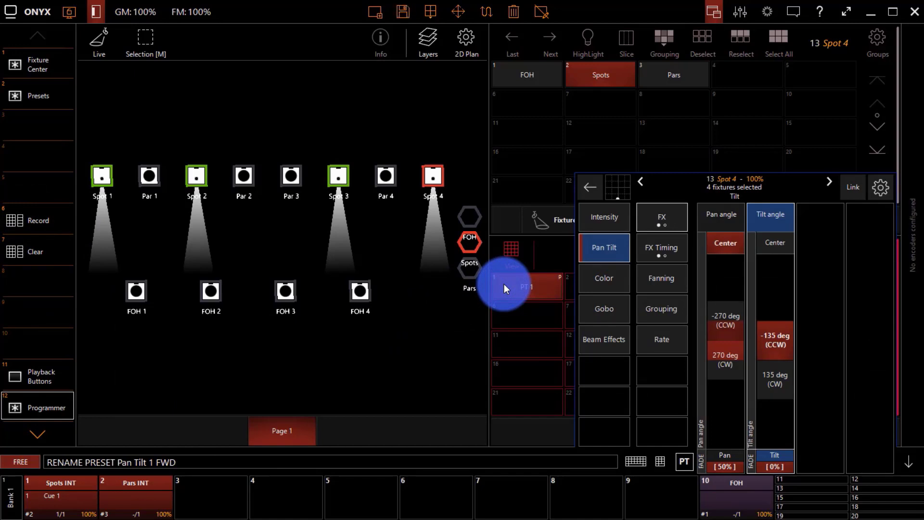
{"action": "key", "text": "Return"}
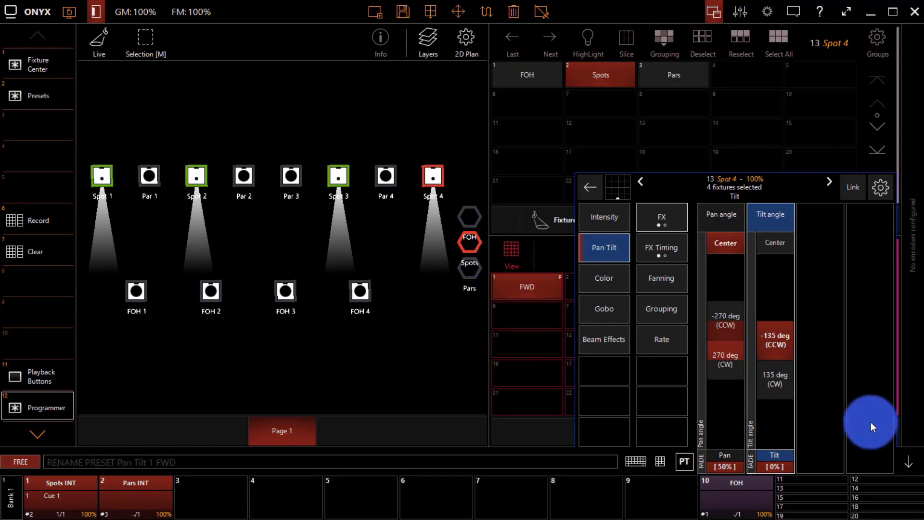
- Fan the spots' pan inward with the first fixture at +12% and the last at -12%
{"action": "left_click", "coordinate": [732, 212]}
{"action": "left_click", "coordinate": [662, 278]}
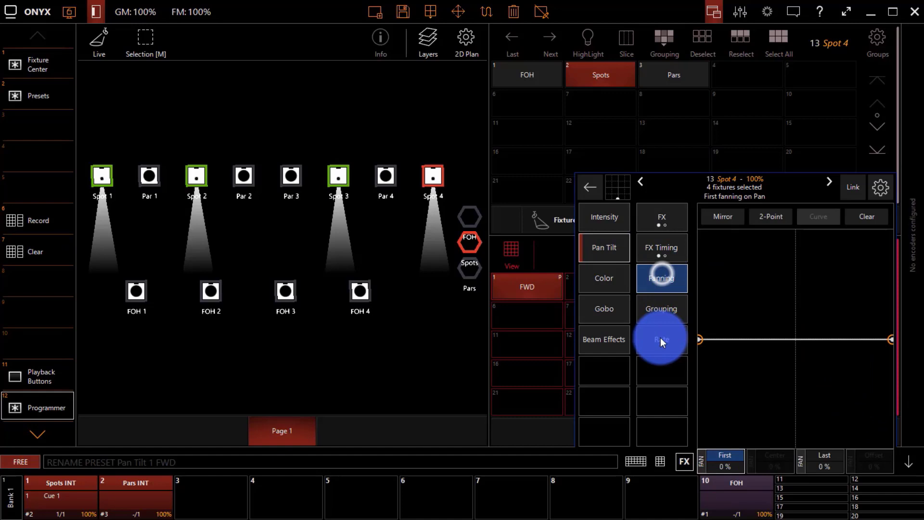
{"action": "left_click", "coordinate": [696, 340]}
{"action": "left_click_drag", "start_coordinate": [695, 339], "coordinate": [704, 304]}
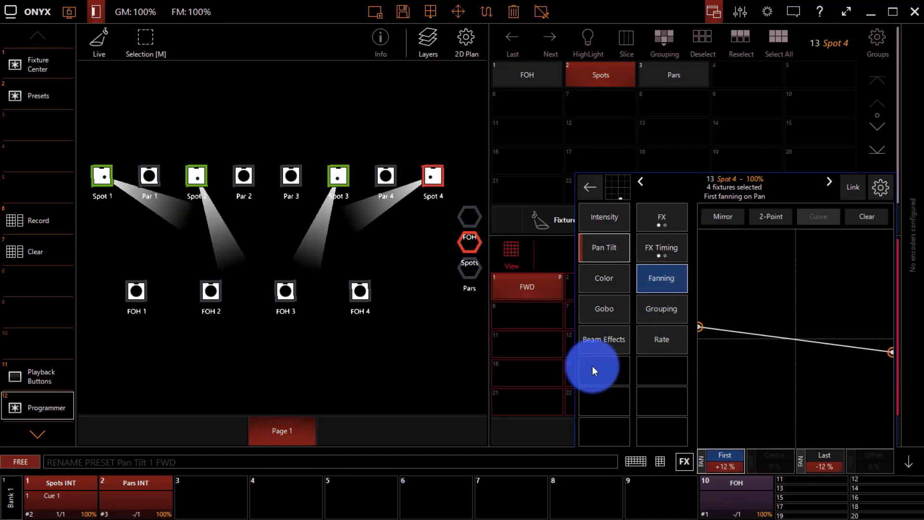
- Record the fanned position in the second Pan Tilt preset slot as "FWD Fanned-In" and clear the programmer
{"action": "left_click", "coordinate": [42, 217]}
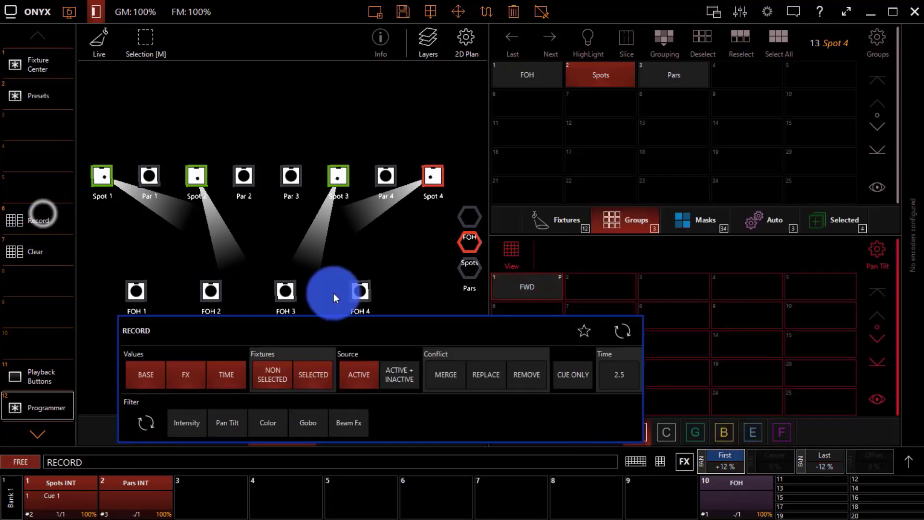
{"action": "left_click", "coordinate": [586, 276]}
{"action": "type", "text": "FWD"}
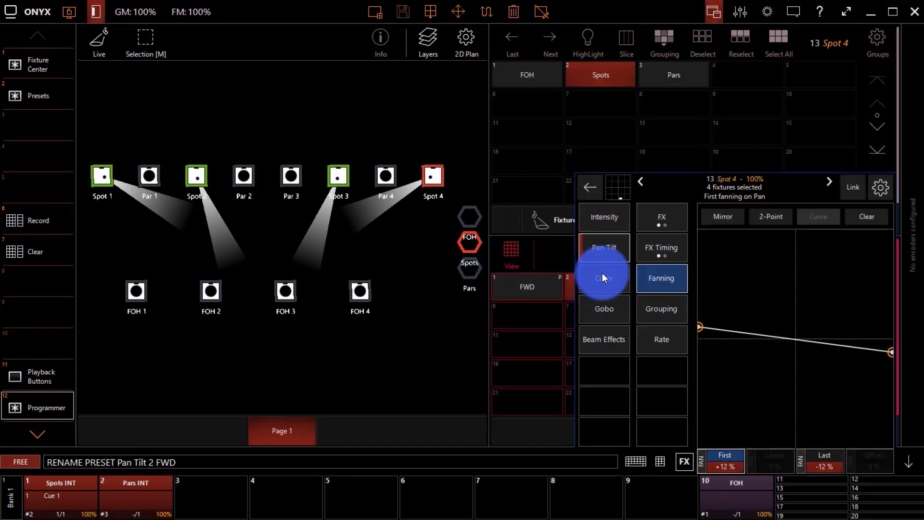
{"action": "type", "text": " Fanned-In"}
{"action": "key", "text": "Return"}
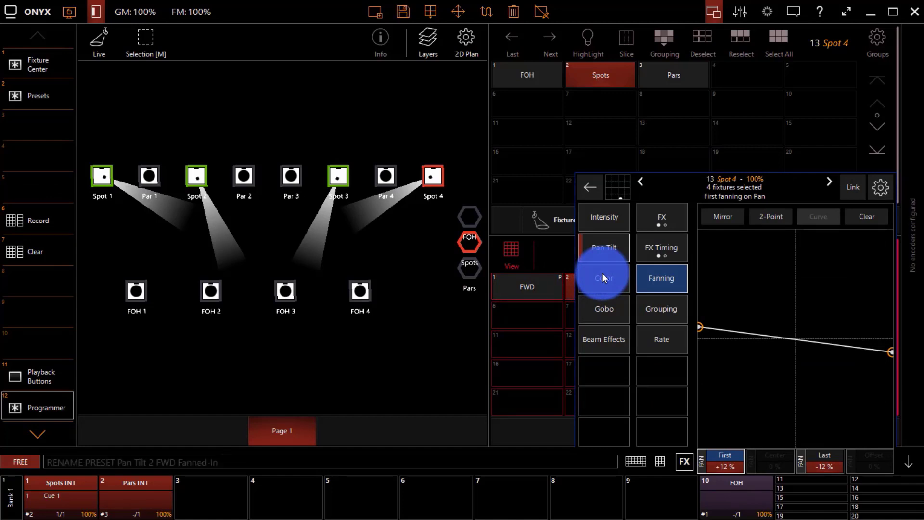
{"action": "left_click", "coordinate": [59, 256]}
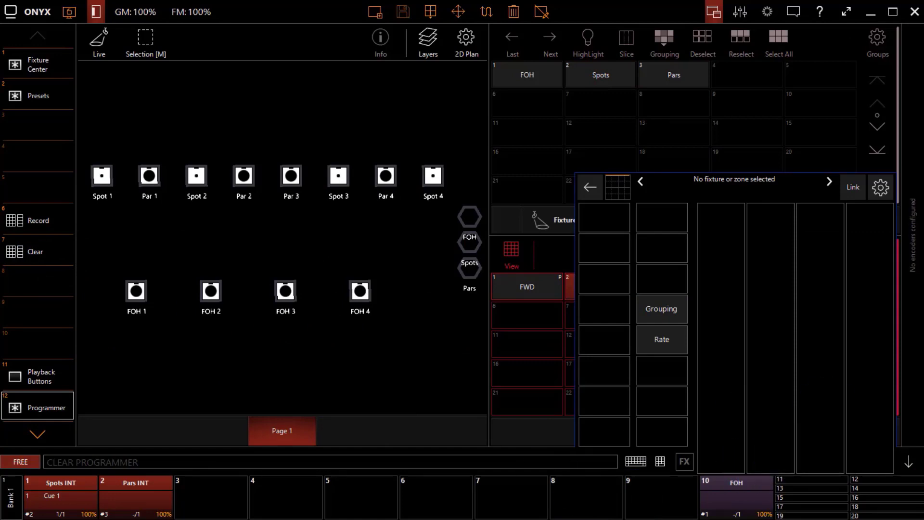
{"action": "left_click", "coordinate": [596, 76]}
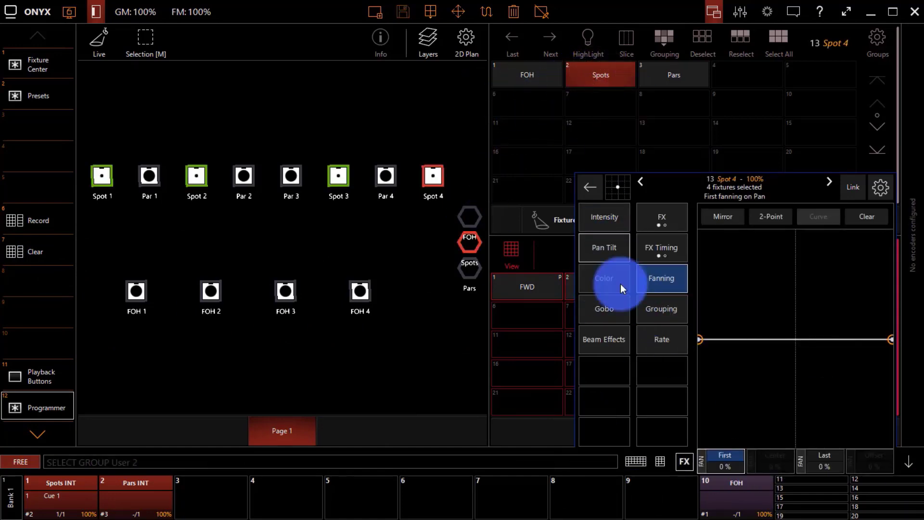
{"action": "left_click", "coordinate": [612, 313]}
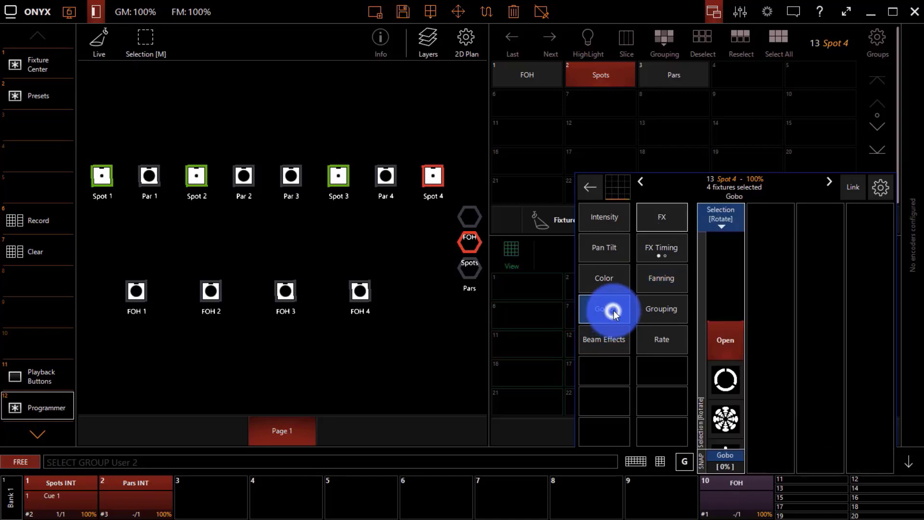
{"action": "left_click", "coordinate": [909, 463]}
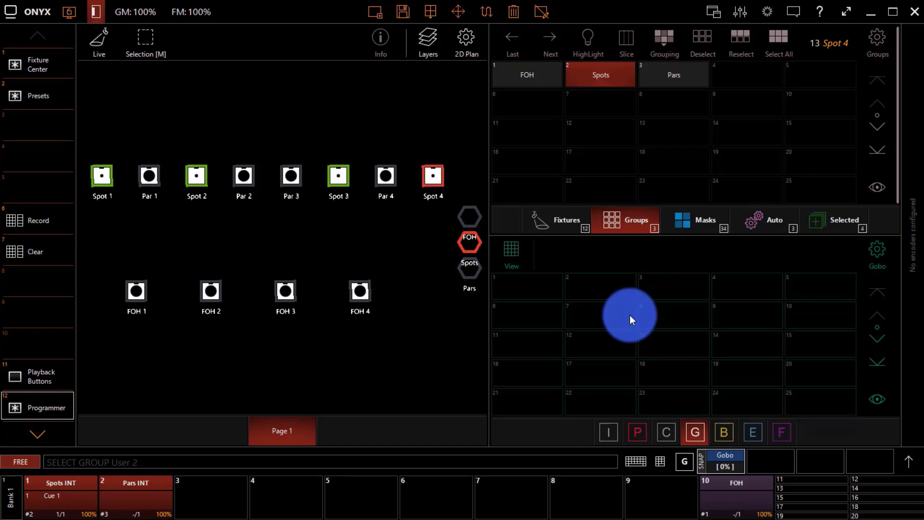
{"action": "left_click", "coordinate": [35, 250]}
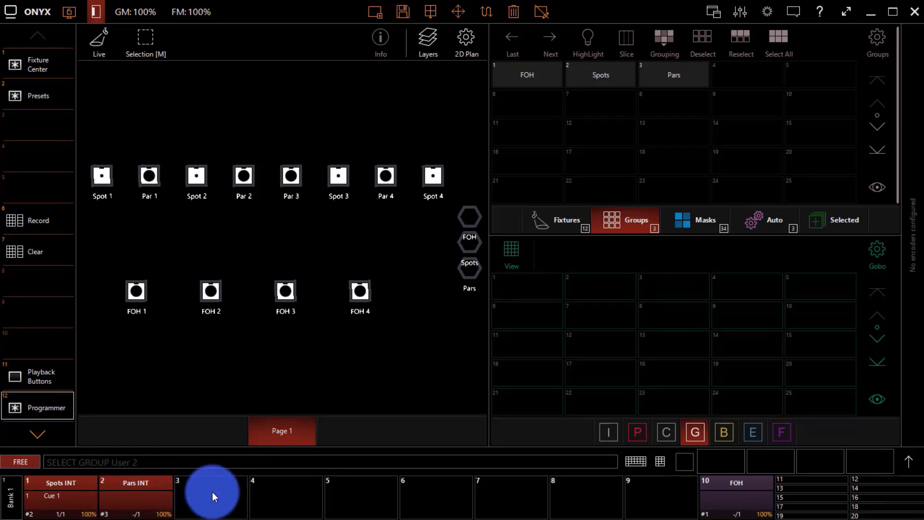
{"action": "left_click", "coordinate": [283, 490]}
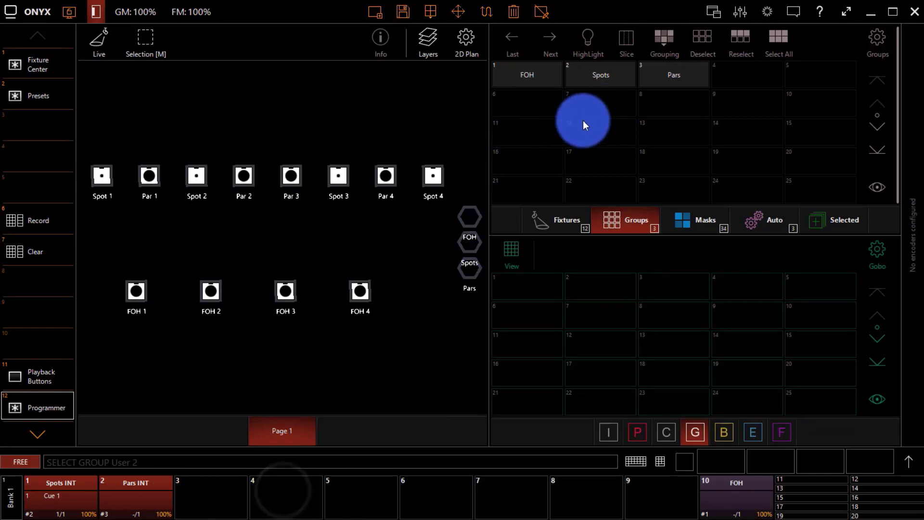
- Apply the FWD position preset to the Spots group and record it on playback fader 4 as a cuelist named "PT"
{"action": "left_click", "coordinate": [597, 77]}
{"action": "left_click", "coordinate": [636, 432]}
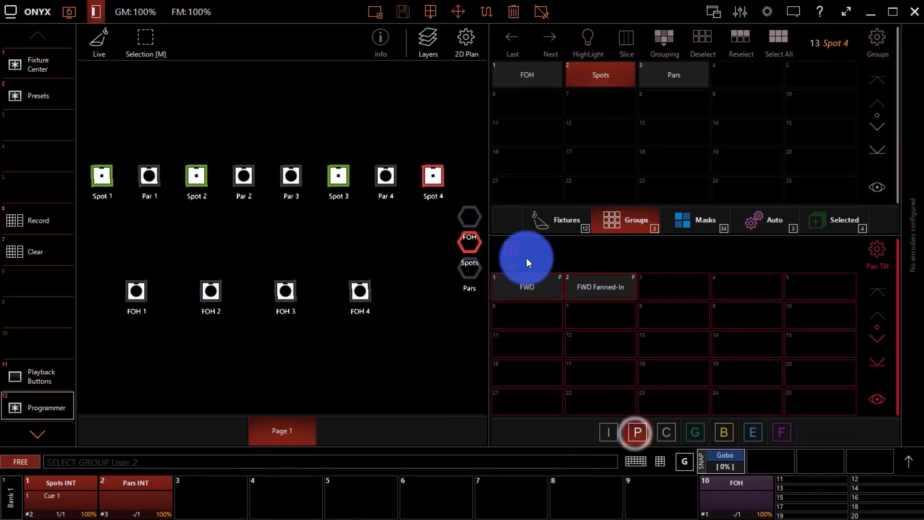
{"action": "left_click", "coordinate": [524, 285]}
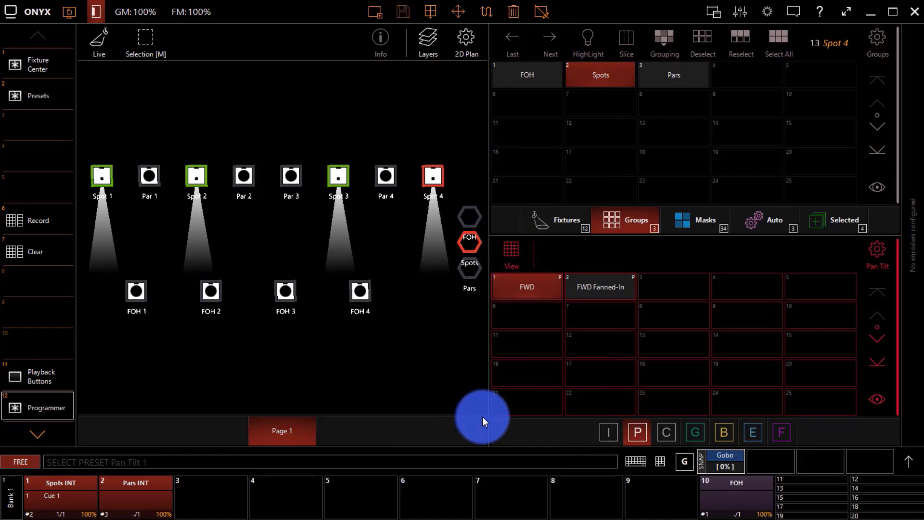
{"action": "left_click", "coordinate": [63, 225]}
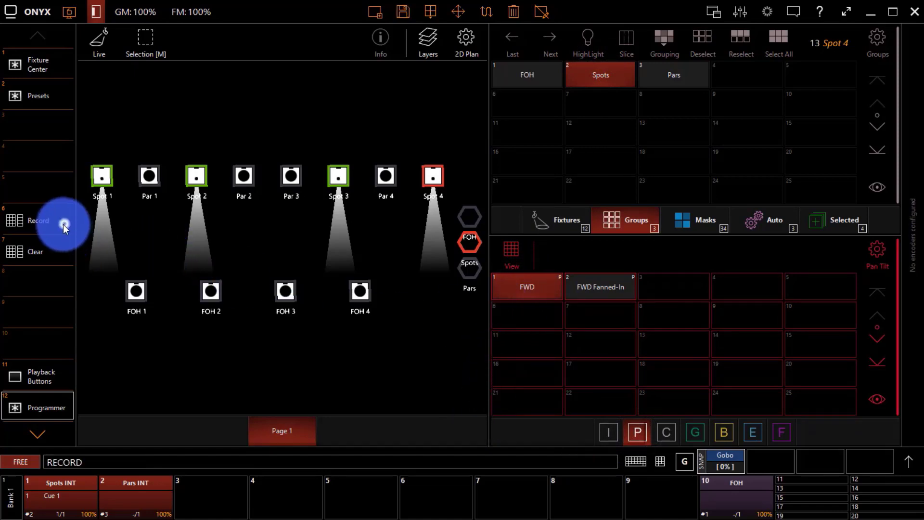
{"action": "left_click", "coordinate": [313, 503]}
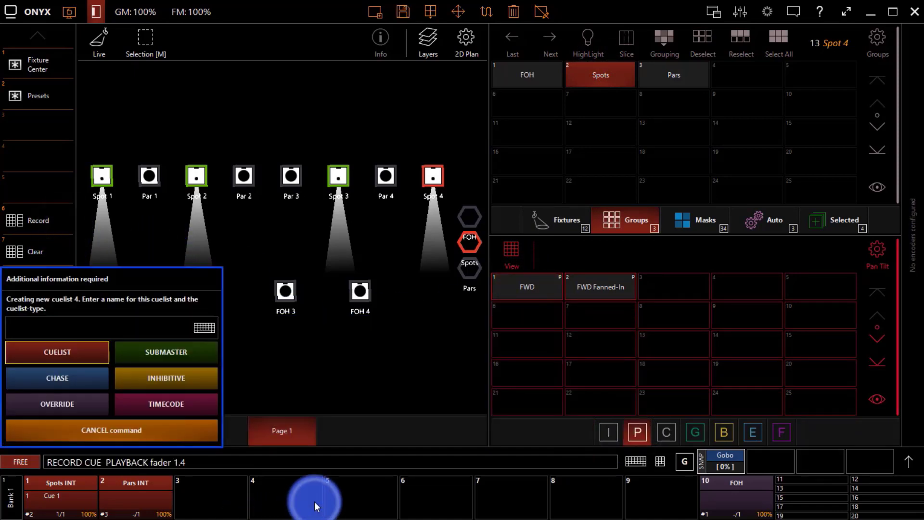
{"action": "type", "text": "PT"}
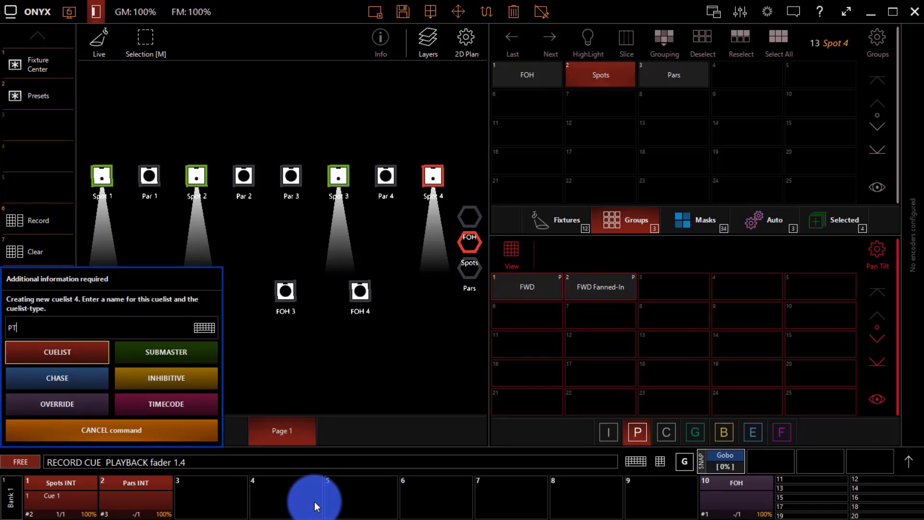
{"action": "key", "text": "Return"}
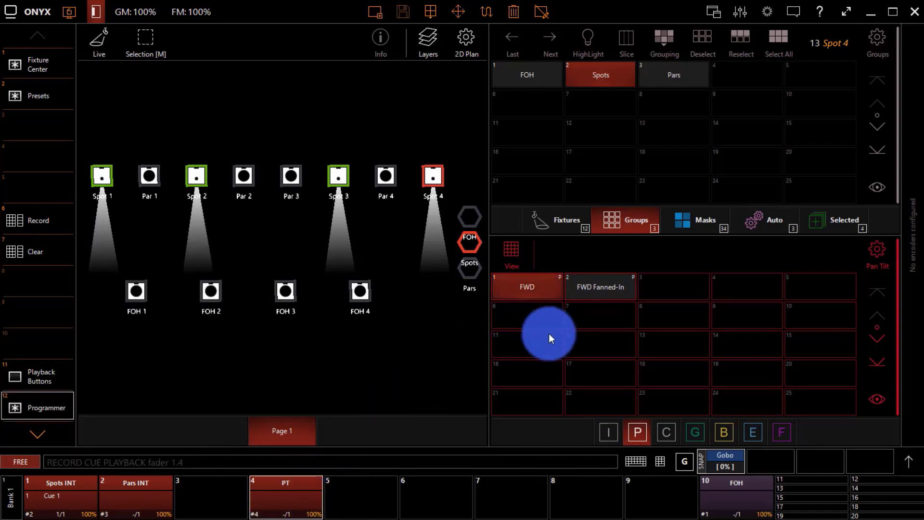
- Apply the FWD Fanned-In preset to the spots, record it as the second cue of the PT cuelist, and clear the programmer
{"action": "left_click", "coordinate": [607, 284]}
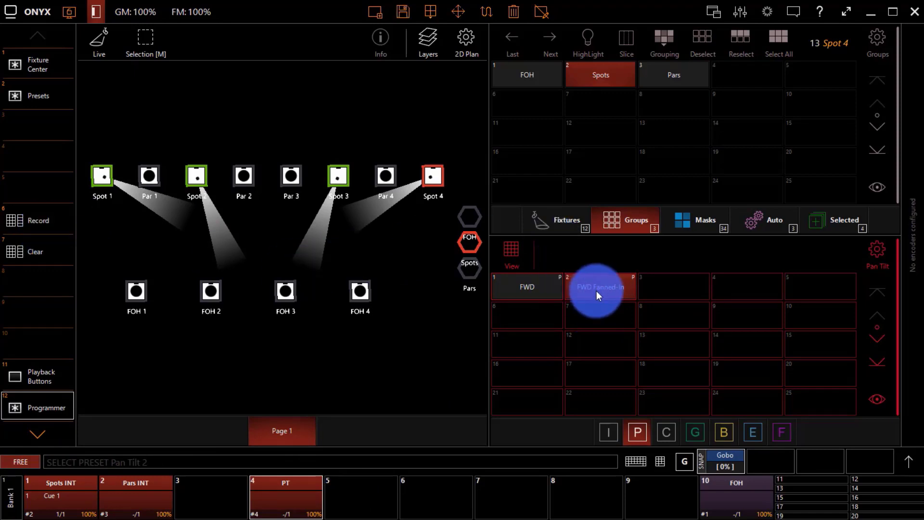
{"action": "left_click", "coordinate": [12, 223]}
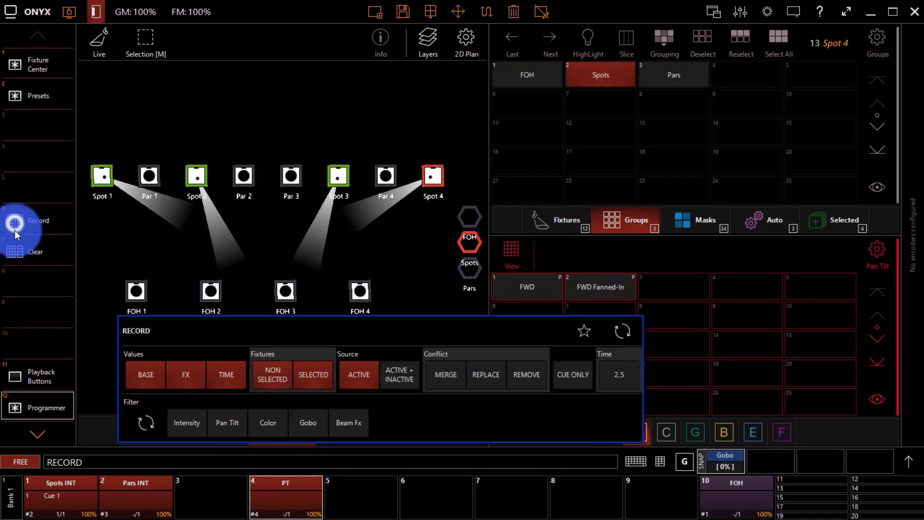
{"action": "left_click", "coordinate": [306, 496]}
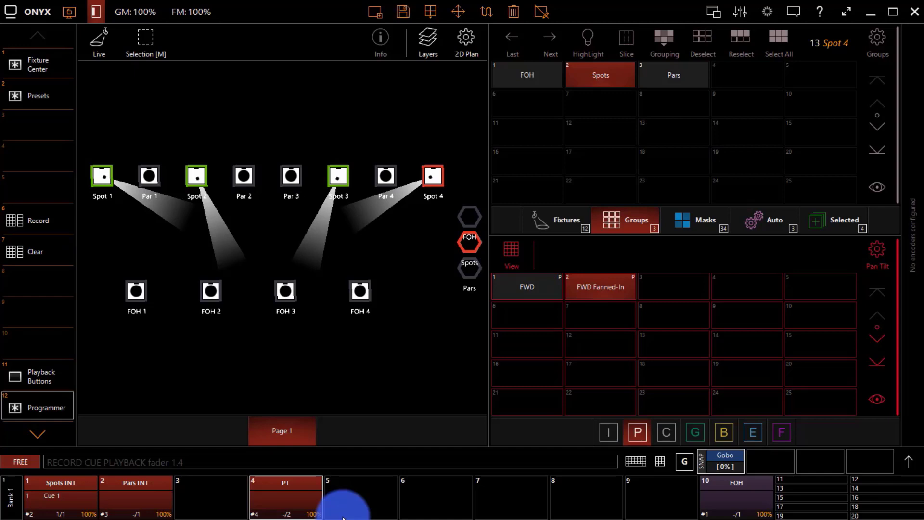
{"action": "left_click", "coordinate": [61, 252]}
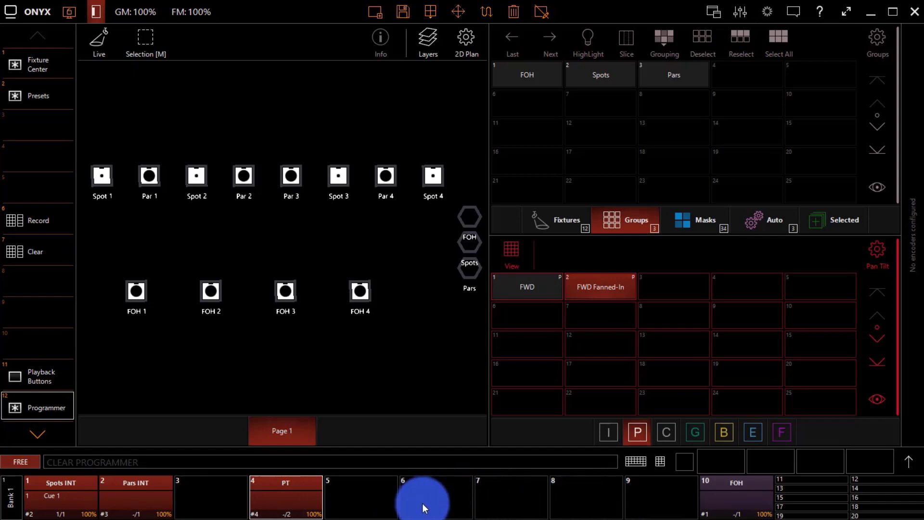
- Test the FOH cuelist by starting it at 0%, fading it up to 100% and releasing it
{"action": "left_click", "coordinate": [535, 69]}
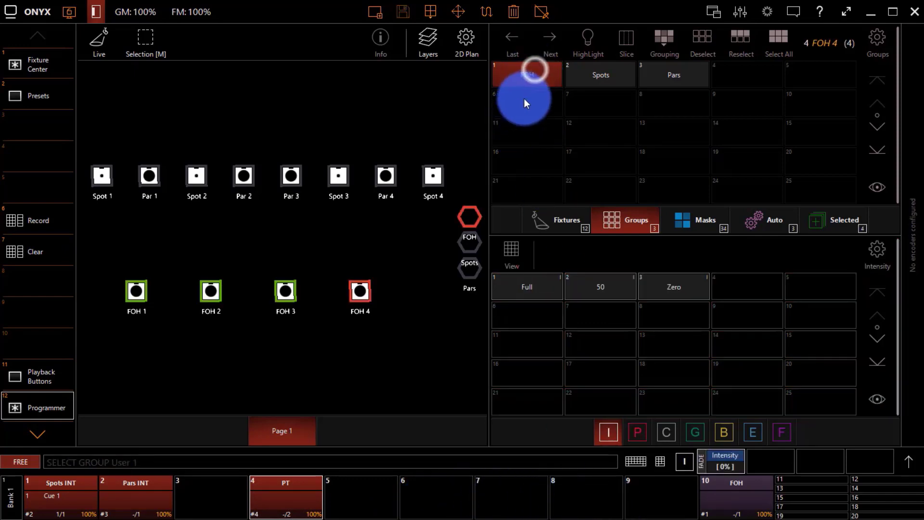
{"action": "left_click", "coordinate": [533, 87]}
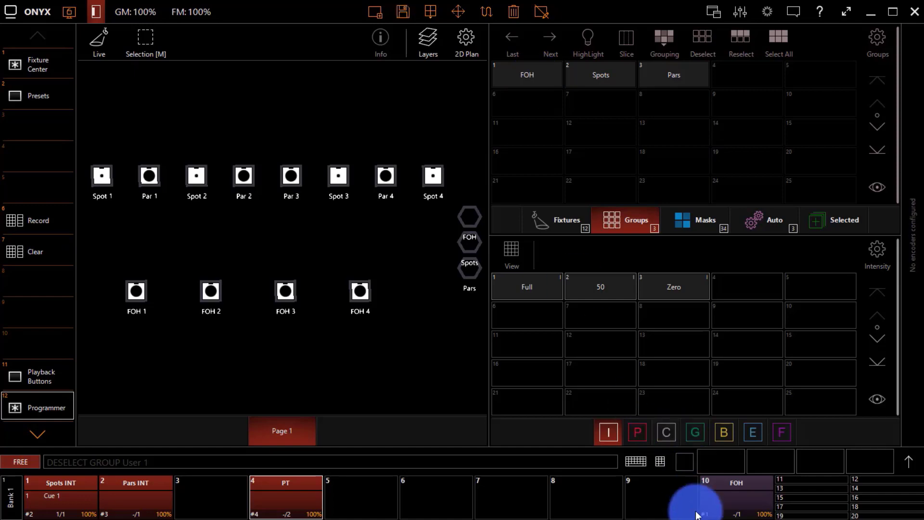
{"action": "left_click", "coordinate": [735, 492]}
{"action": "left_click_drag", "start_coordinate": [706, 294], "coordinate": [698, 514]}
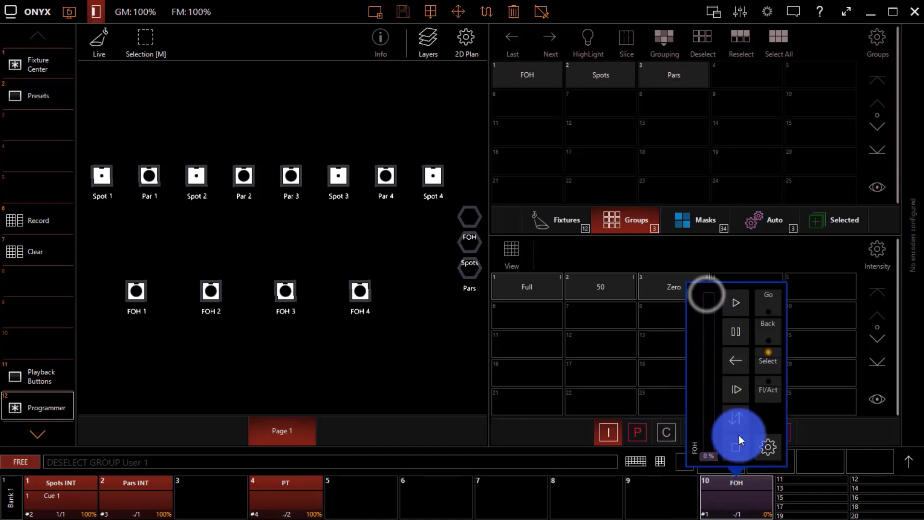
{"action": "left_click", "coordinate": [760, 389]}
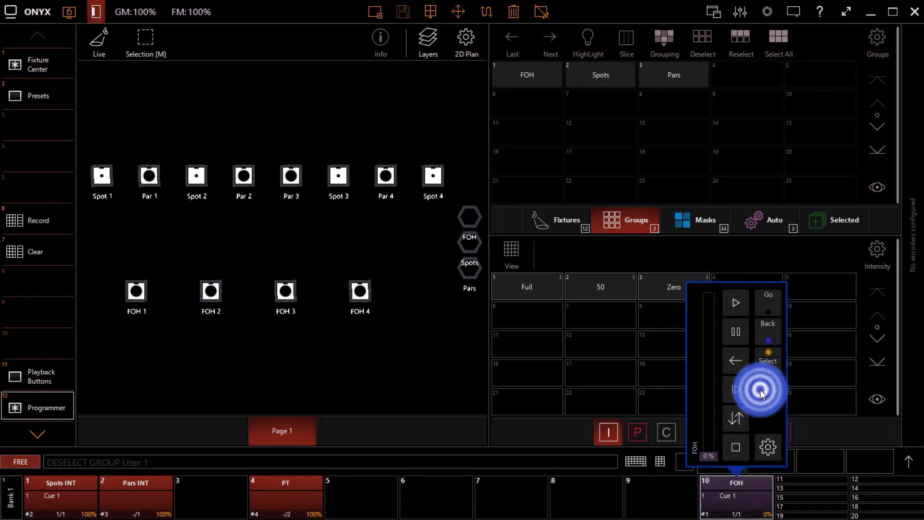
{"action": "left_click_drag", "start_coordinate": [721, 442], "coordinate": [725, 264]}
{"action": "left_click", "coordinate": [596, 360]}
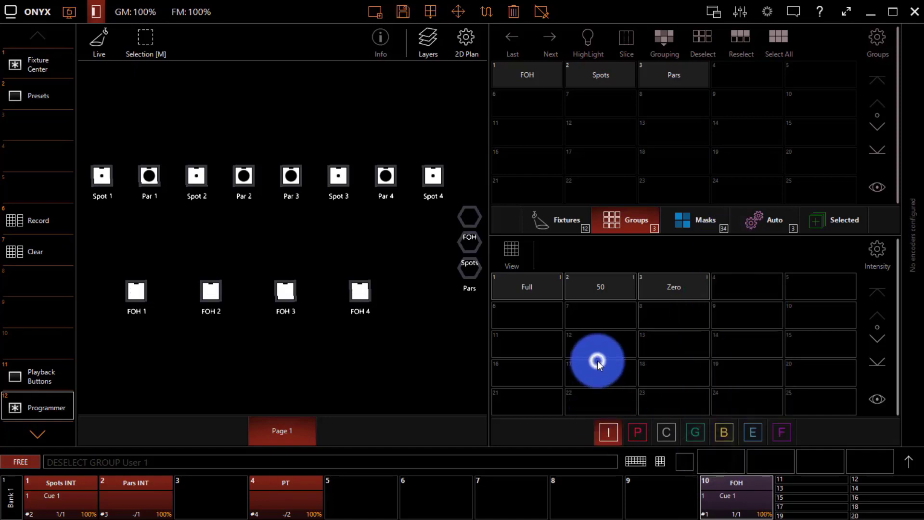
{"action": "left_click", "coordinate": [724, 492]}
{"action": "left_click", "coordinate": [733, 446]}
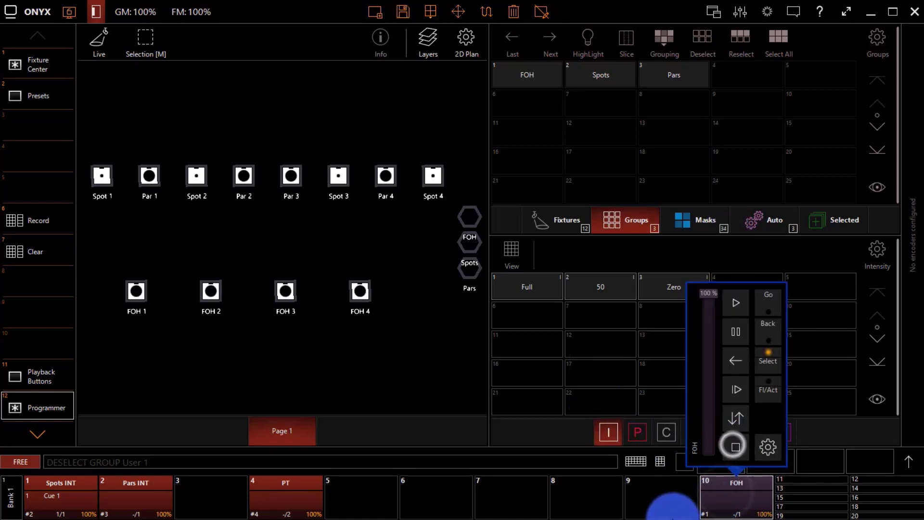
{"action": "left_click", "coordinate": [667, 500]}
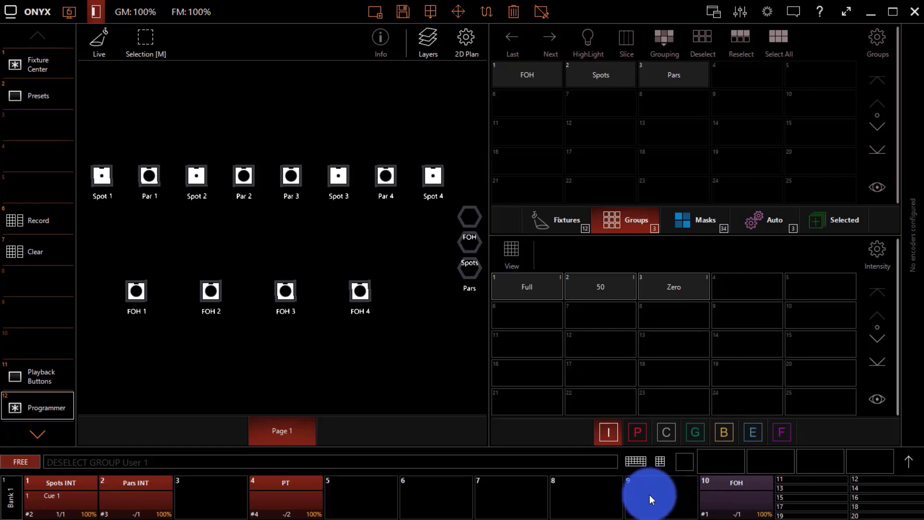
- Bring up the Spots group's intensity parameters and start the PT cuelist so the beams point forward
{"action": "left_click", "coordinate": [596, 73]}
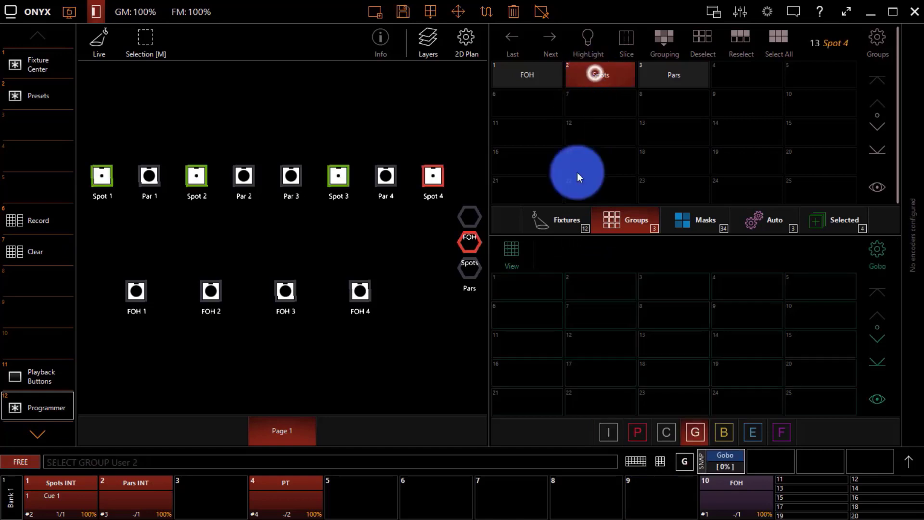
{"action": "left_click", "coordinate": [906, 460]}
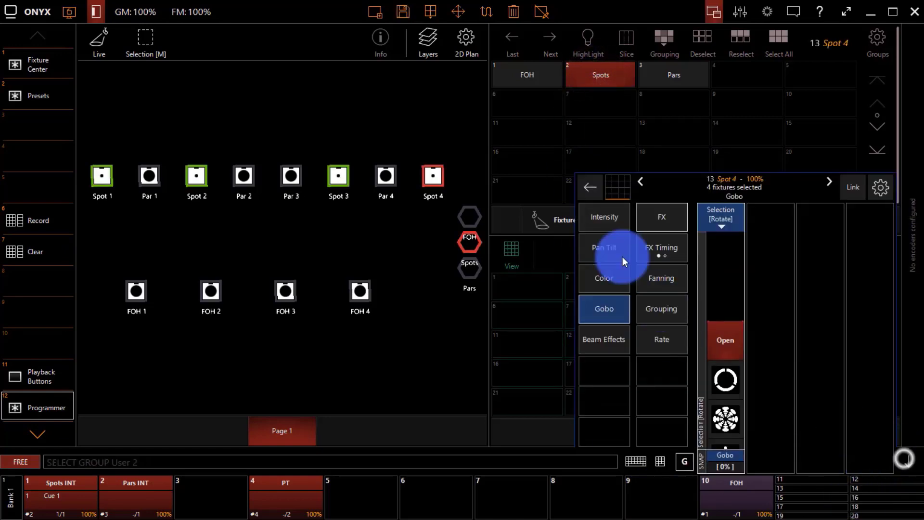
{"action": "left_click", "coordinate": [600, 221]}
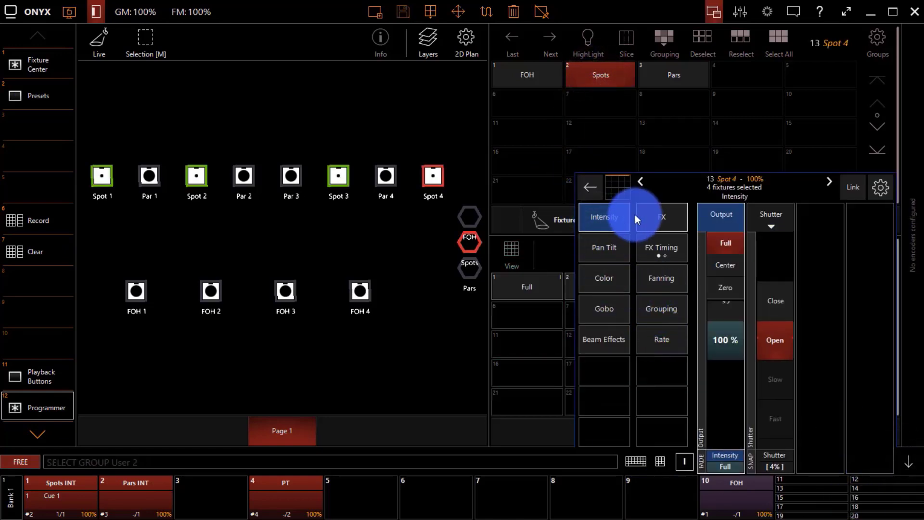
{"action": "left_click", "coordinate": [314, 494]}
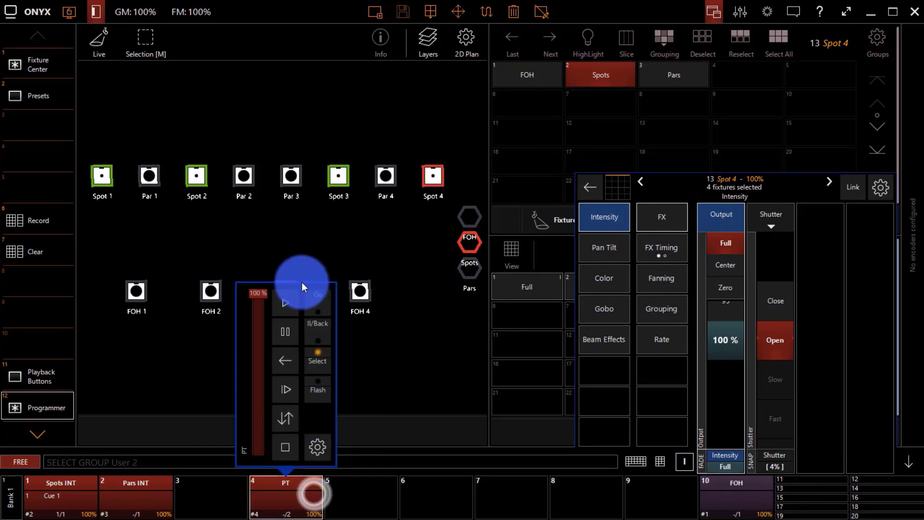
{"action": "left_click", "coordinate": [288, 305]}
{"action": "left_click", "coordinate": [421, 495]}
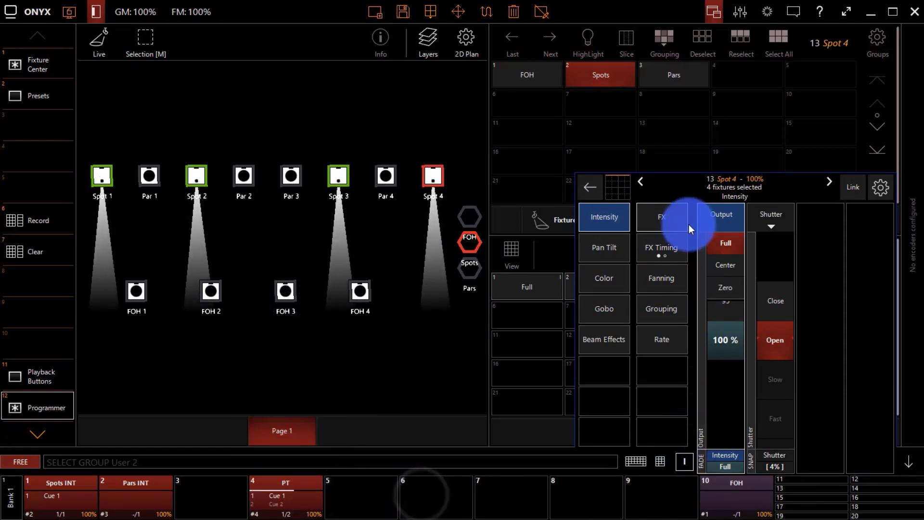
- Add an intensity FX to the spots with maximum swing and raise its speed
{"action": "left_click", "coordinate": [673, 220]}
{"action": "left_click", "coordinate": [715, 241]}
{"action": "left_click", "coordinate": [777, 381]}
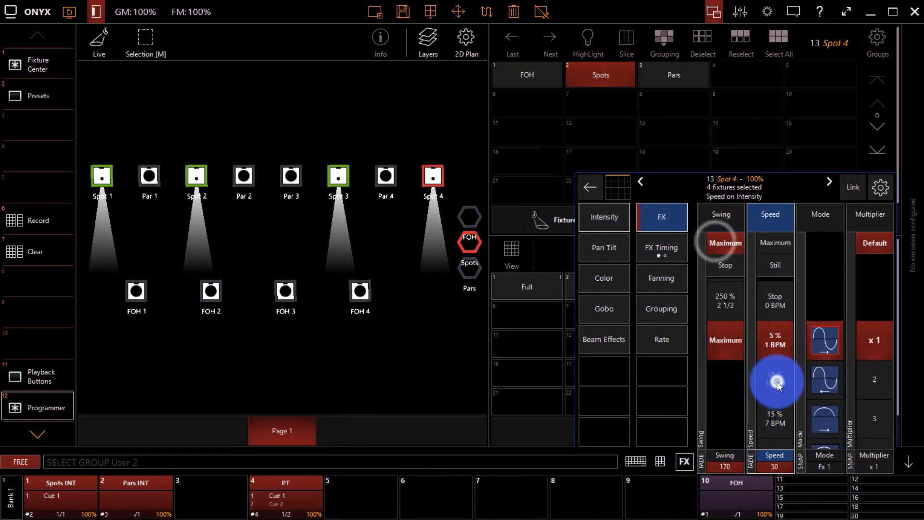
{"action": "left_click", "coordinate": [777, 380]}
{"action": "left_click", "coordinate": [777, 379]}
{"action": "left_click", "coordinate": [777, 378]}
{"action": "left_click", "coordinate": [775, 376]}
- Spread the intensity FX across the four spots by setting its wave per X to 4
{"action": "left_click", "coordinate": [639, 247]}
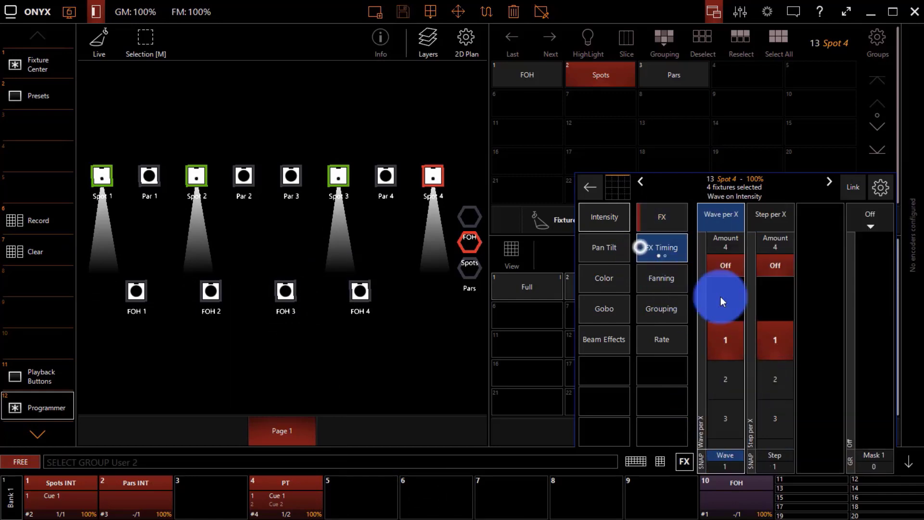
{"action": "left_click", "coordinate": [741, 238]}
{"action": "left_click", "coordinate": [718, 412]}
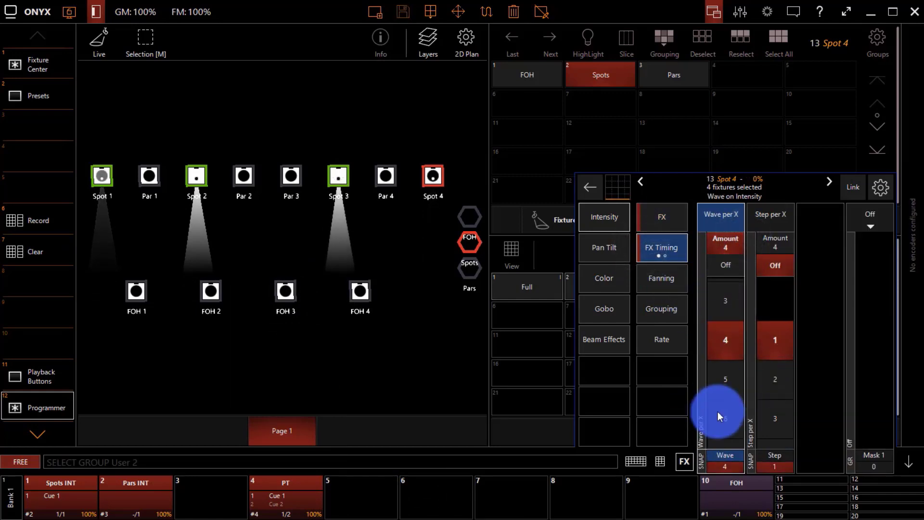
- Record the spots' wave effect as a cuelist named INT FX 1 Wave on playback button 91
{"action": "left_click", "coordinate": [39, 218]}
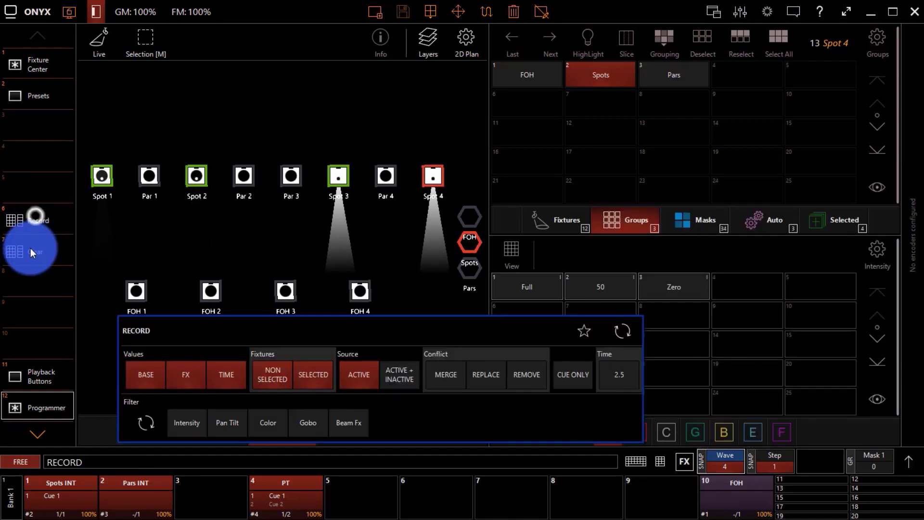
{"action": "left_click", "coordinate": [29, 372]}
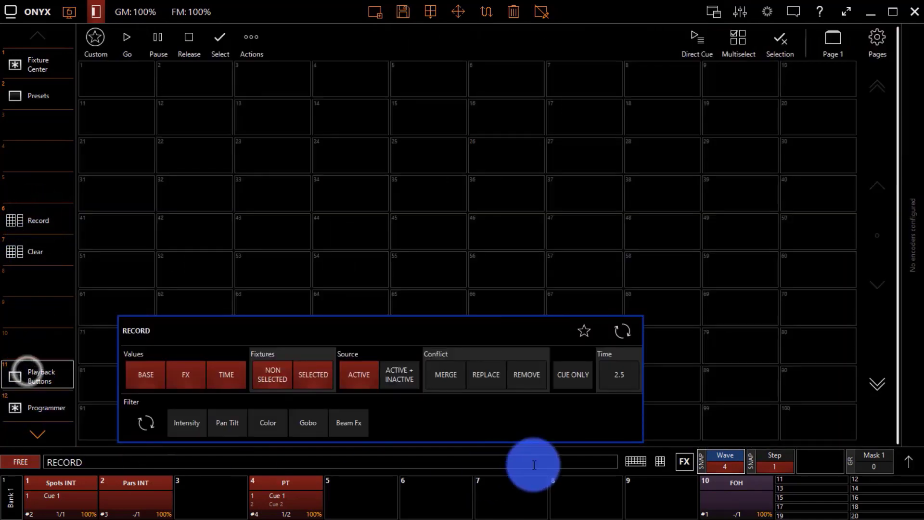
{"action": "left_click_drag", "start_coordinate": [452, 335], "coordinate": [229, 37]}
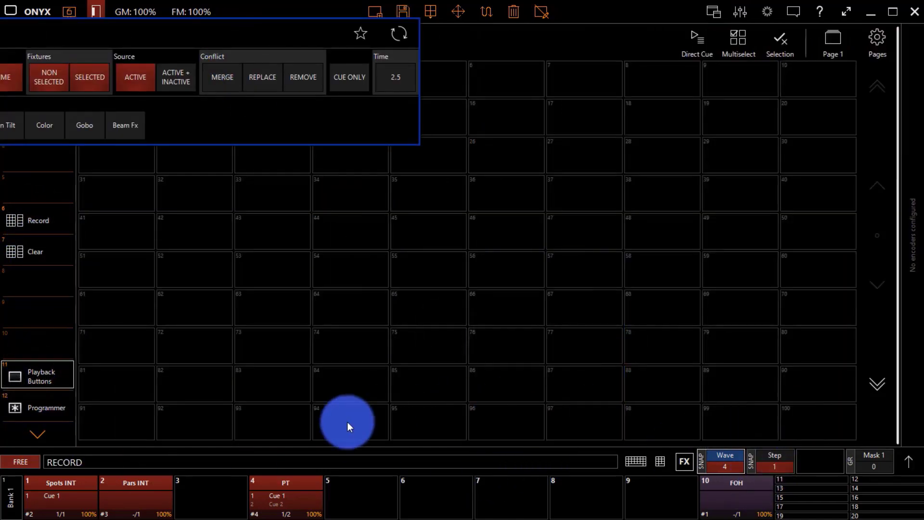
{"action": "left_click", "coordinate": [134, 431]}
{"action": "type", "text": "I N"}
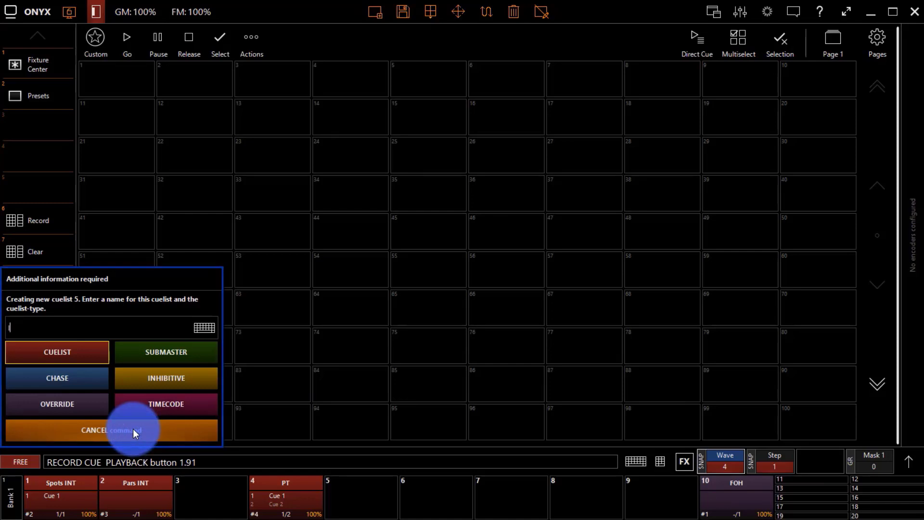
{"action": "key", "text": "BackSpace"}
{"action": "key", "text": "BackSpace"}
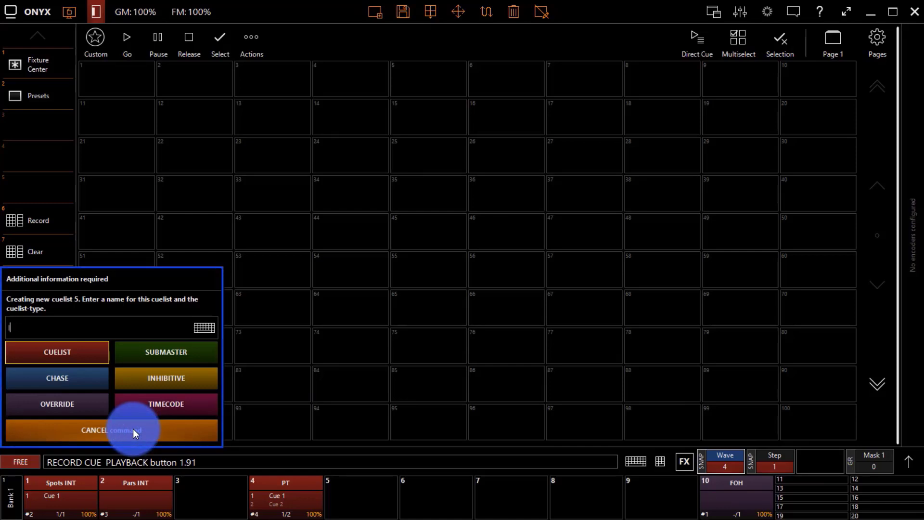
{"action": "type", "text": "NT FX "}
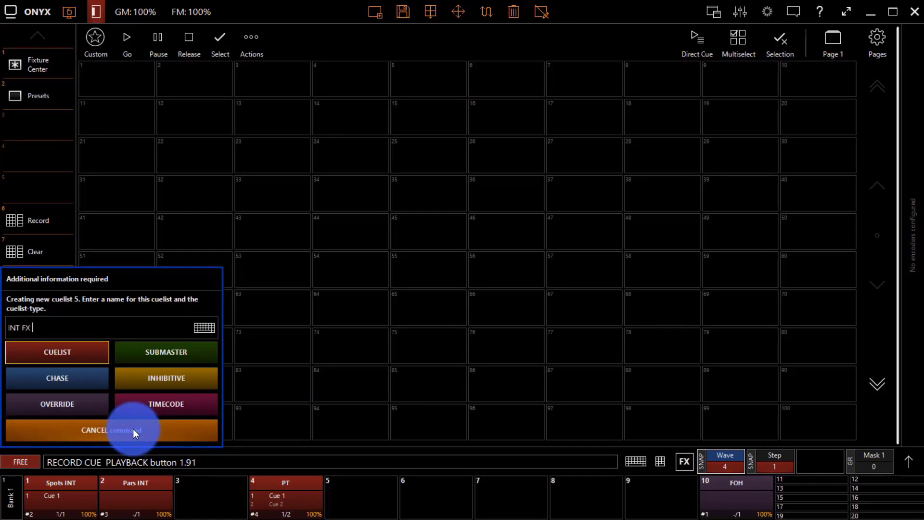
{"action": "type", "text": "1 Wave"}
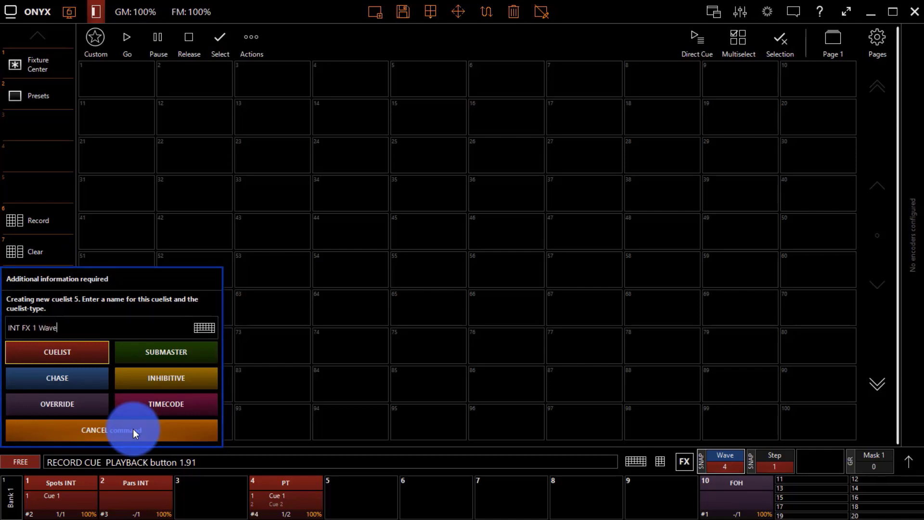
{"action": "key", "text": "Return"}
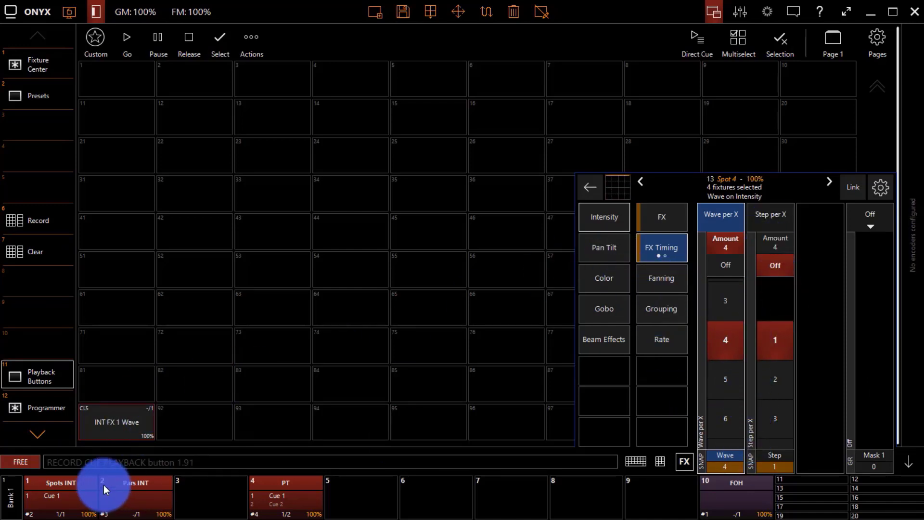
- Reactivate the spots' intensity FX values in the programmer: maximum swing, 25% speed and wave per X of 4
{"action": "left_click", "coordinate": [647, 239]}
{"action": "left_click", "coordinate": [654, 219]}
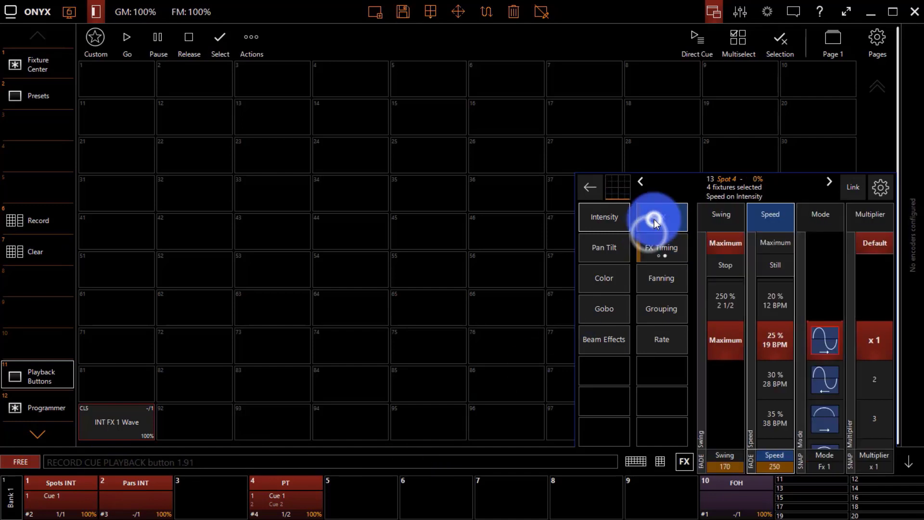
{"action": "left_click", "coordinate": [653, 250]}
{"action": "left_click", "coordinate": [653, 250]}
{"action": "left_click", "coordinate": [664, 219]}
{"action": "left_click", "coordinate": [724, 339]}
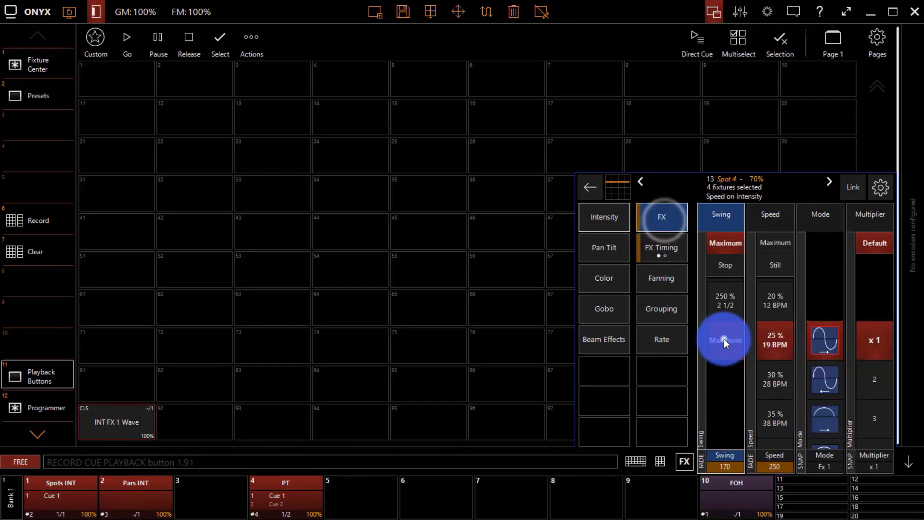
{"action": "left_click", "coordinate": [767, 339]}
{"action": "left_click", "coordinate": [677, 247]}
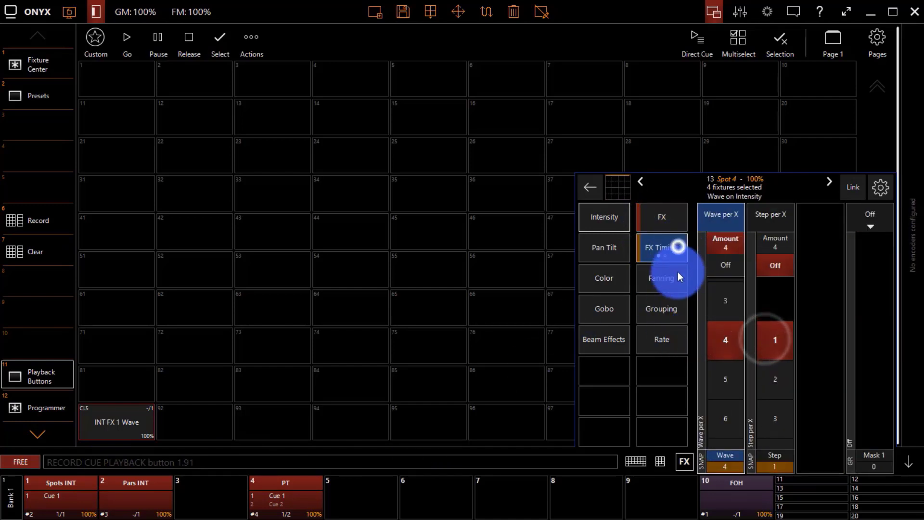
{"action": "left_click", "coordinate": [715, 339]}
- Change the spots' intensity FX mode to the square step waveform, Fx 7, and check it in the 2D plan
{"action": "left_click", "coordinate": [660, 219]}
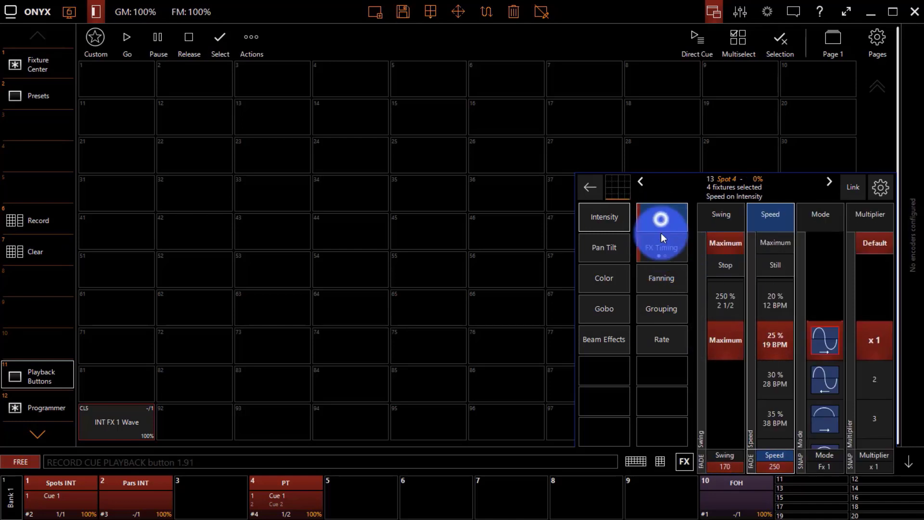
{"action": "scroll", "coordinate": [821, 377], "scroll_direction": "down", "scroll_amount": 6}
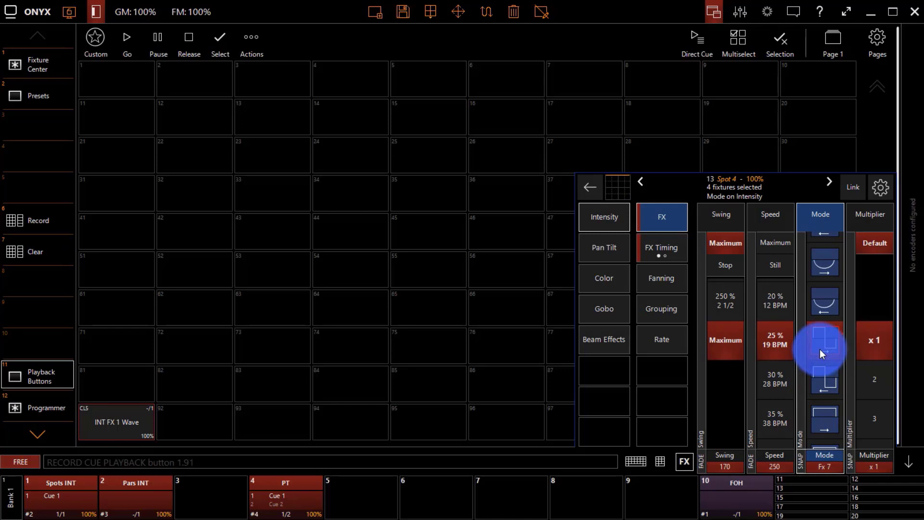
{"action": "left_click", "coordinate": [64, 407]}
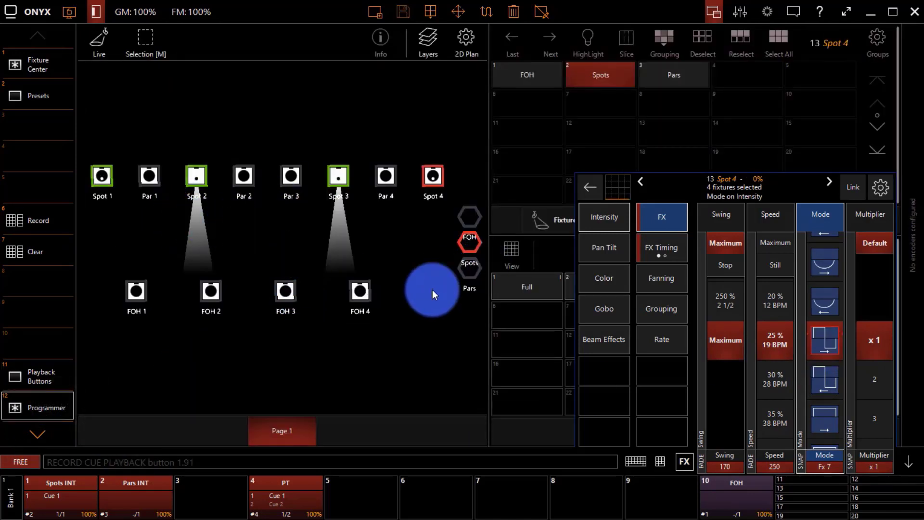
- Record the step effect as a cuelist named INT FX 1 Step on playback button 81
{"action": "left_click", "coordinate": [51, 227]}
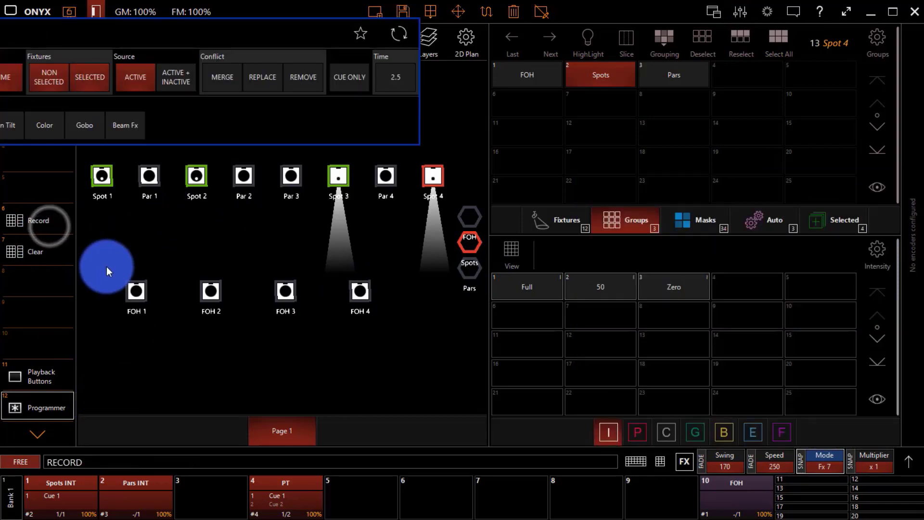
{"action": "left_click", "coordinate": [51, 378]}
{"action": "left_click", "coordinate": [120, 388]}
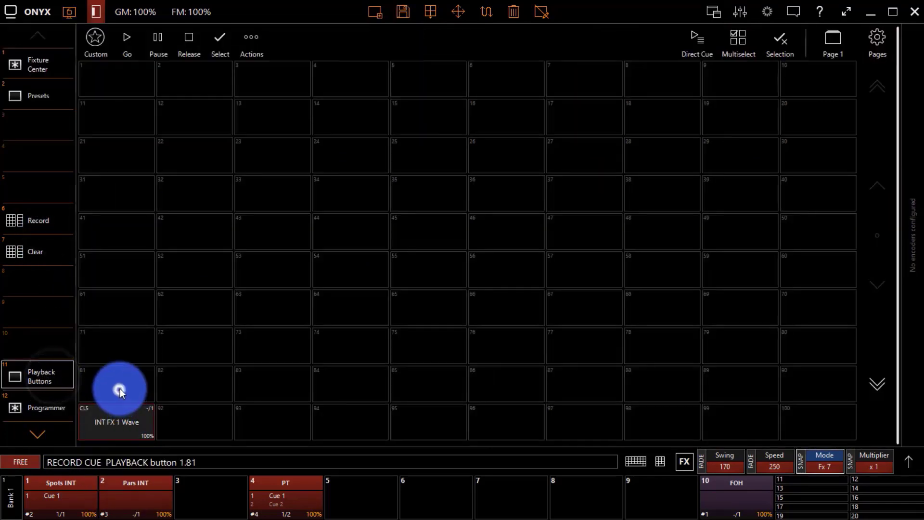
{"action": "type", "text": "INT"}
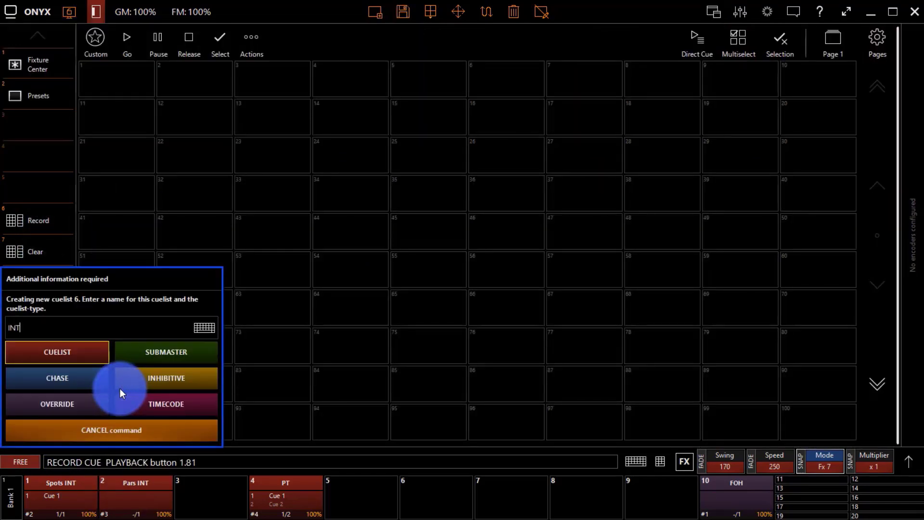
{"action": "type", "text": " FX 1"}
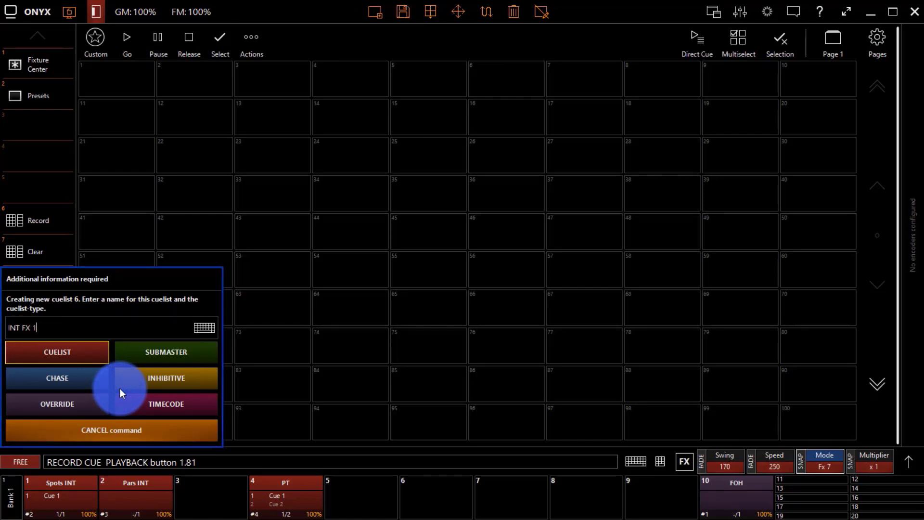
{"action": "type", "text": " Step"}
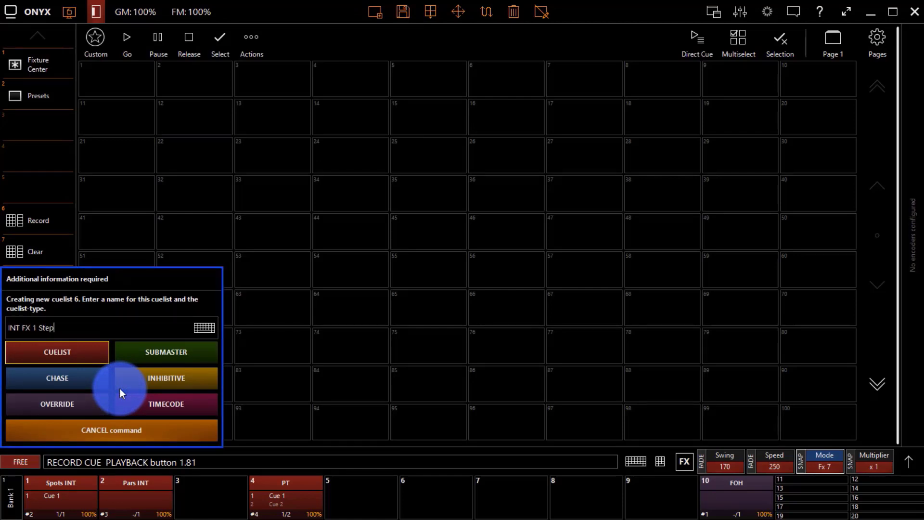
{"action": "key", "text": "Return"}
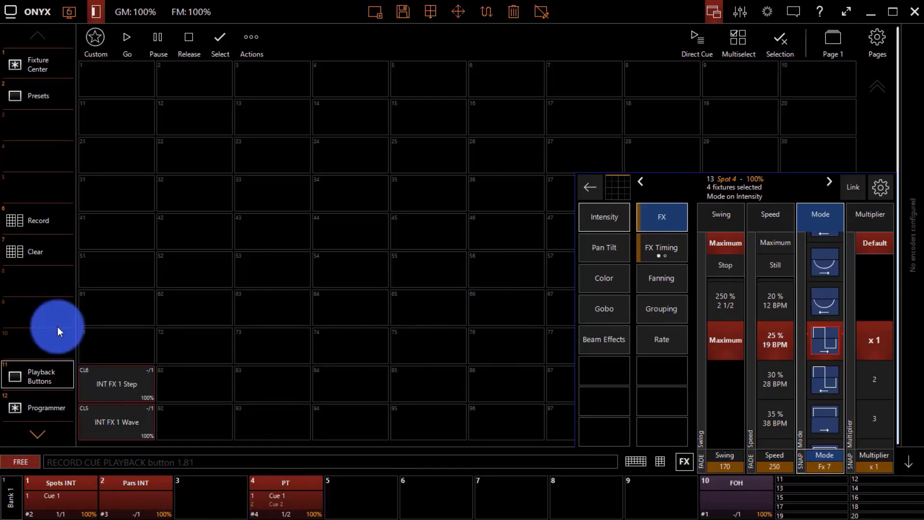
- Clear the programmer, start the INT FX 1 Wave cuelist and check its output on the spots in the 2D plan
{"action": "left_click", "coordinate": [13, 250]}
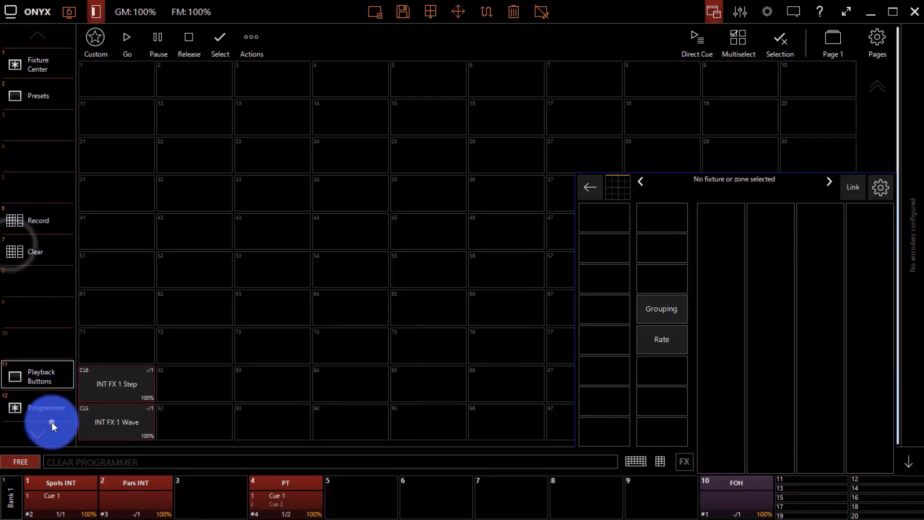
{"action": "left_click", "coordinate": [56, 402]}
{"action": "left_click", "coordinate": [159, 340]}
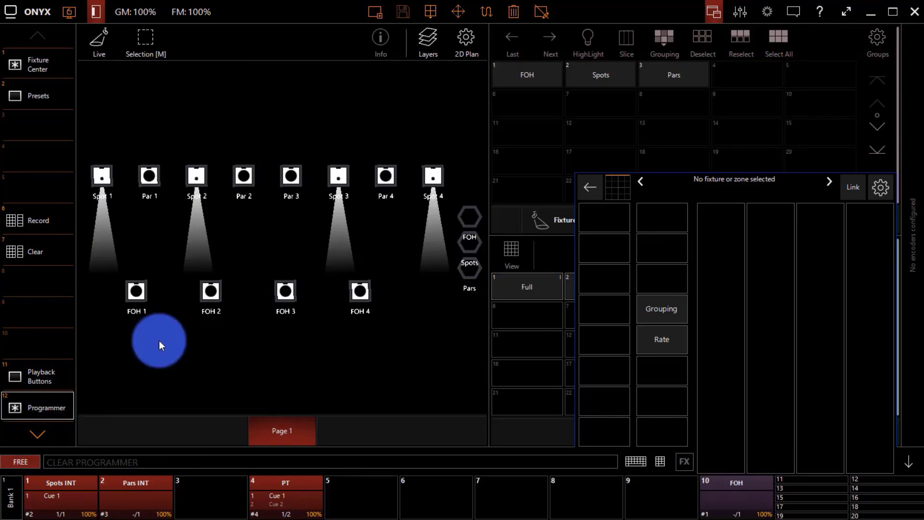
{"action": "left_click", "coordinate": [50, 384]}
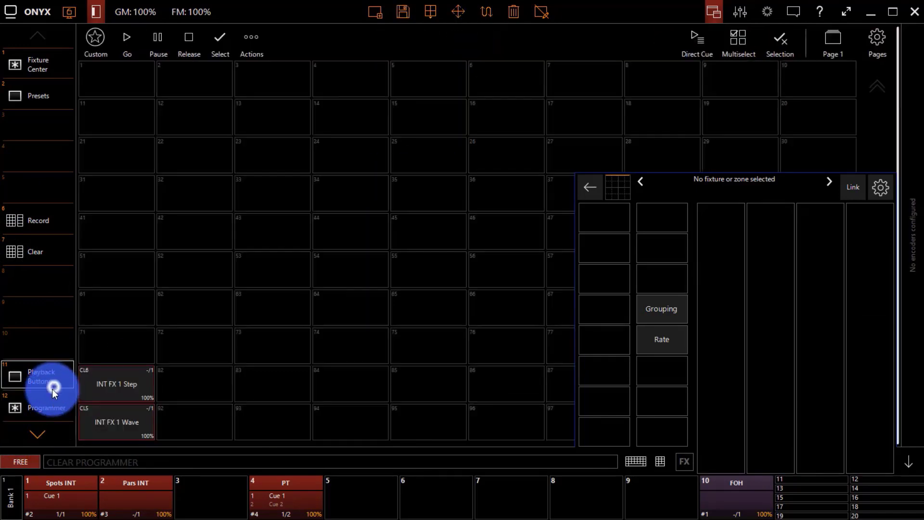
{"action": "left_click", "coordinate": [59, 410]}
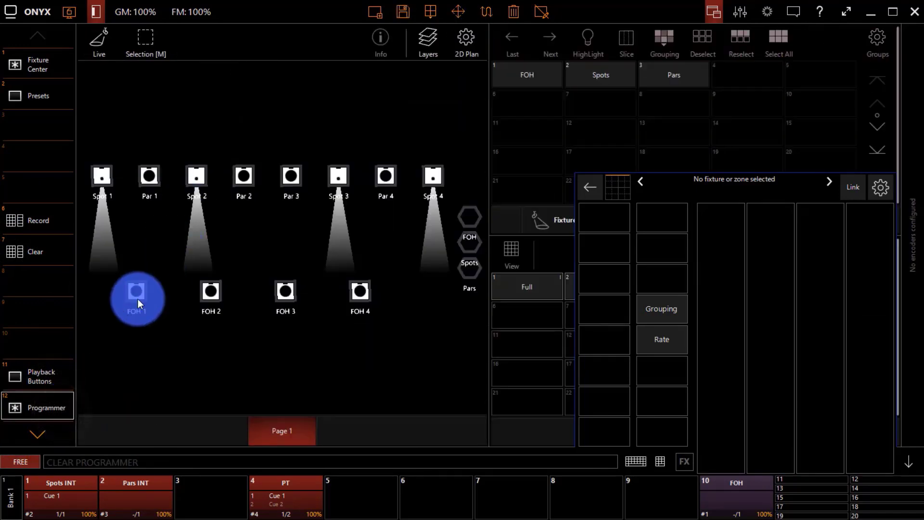
{"action": "left_click", "coordinate": [28, 385]}
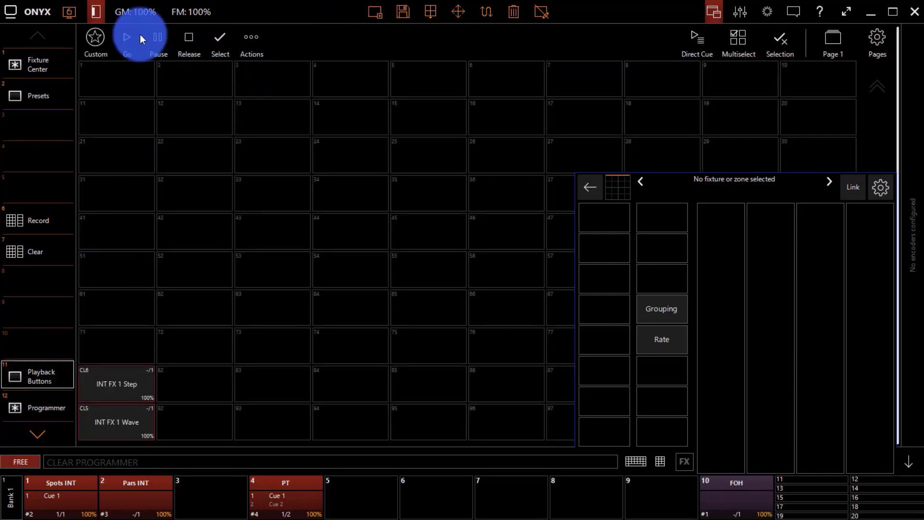
{"action": "left_click", "coordinate": [42, 406]}
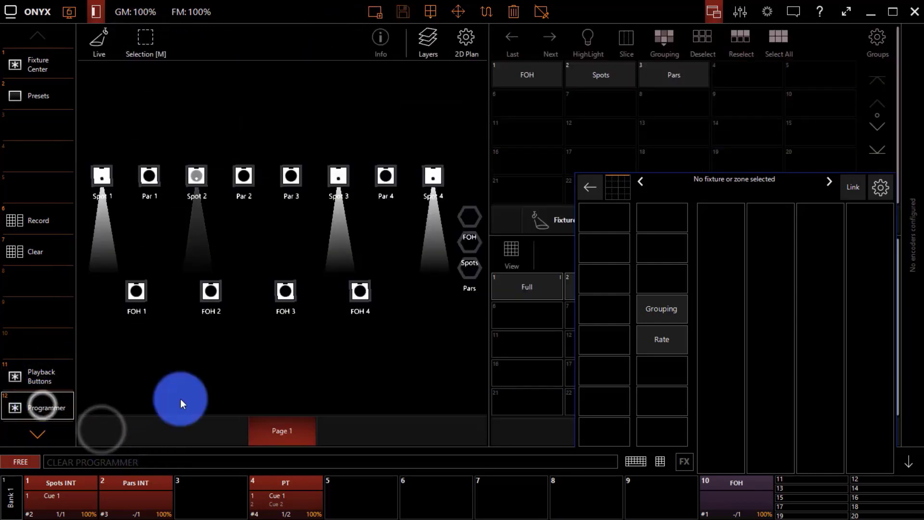
- Set the intensity FX swing to Stop for the Spots group and for the Pars group
{"action": "left_click", "coordinate": [597, 75]}
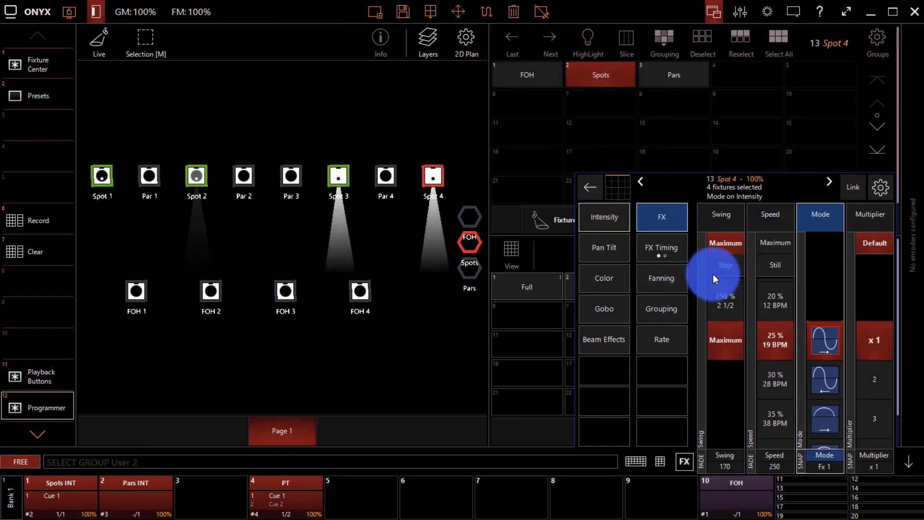
{"action": "left_click", "coordinate": [724, 265]}
{"action": "left_click", "coordinate": [666, 76]}
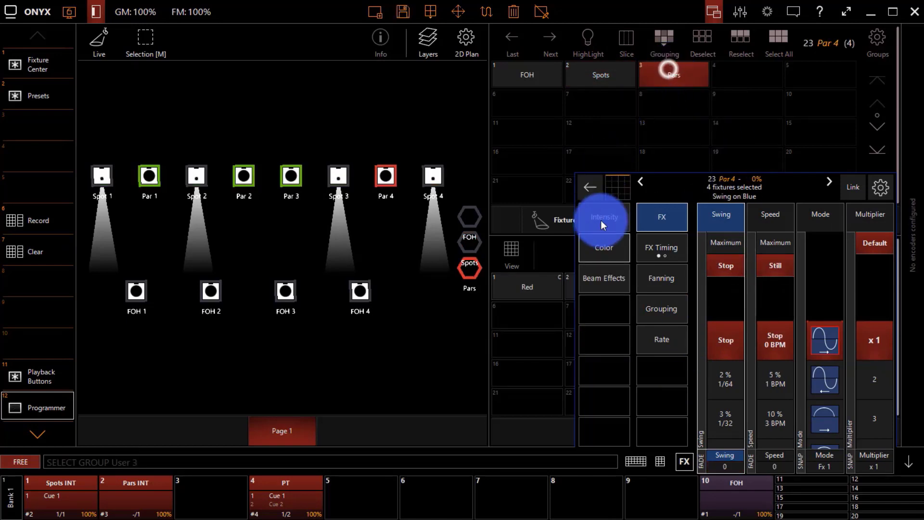
{"action": "left_click", "coordinate": [604, 210]}
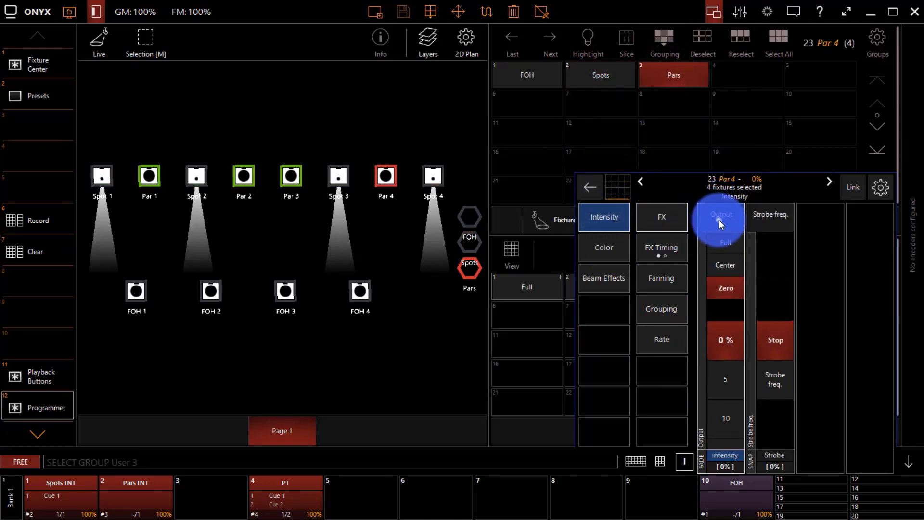
{"action": "left_click", "coordinate": [684, 216]}
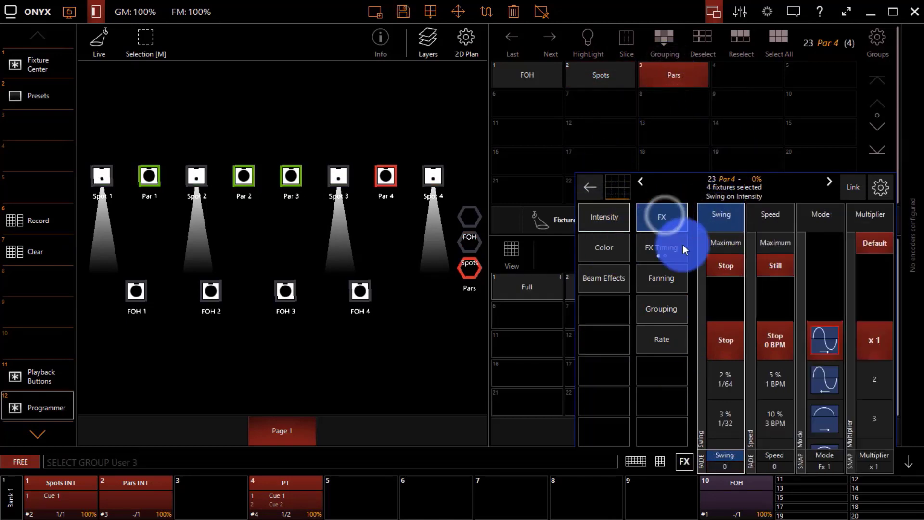
{"action": "left_click", "coordinate": [723, 264]}
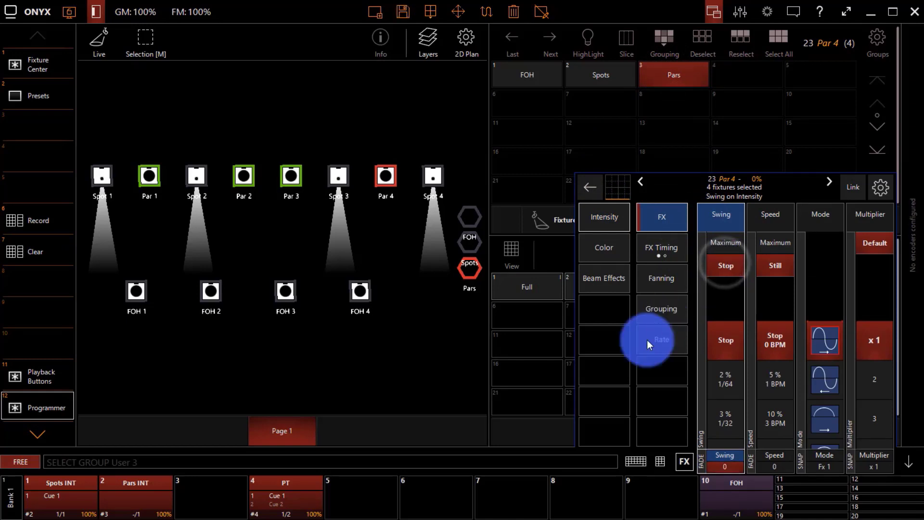
- Record the stopped FX values as a cuelist named INT FX Stop on playback fader 6
{"action": "left_click", "coordinate": [56, 220]}
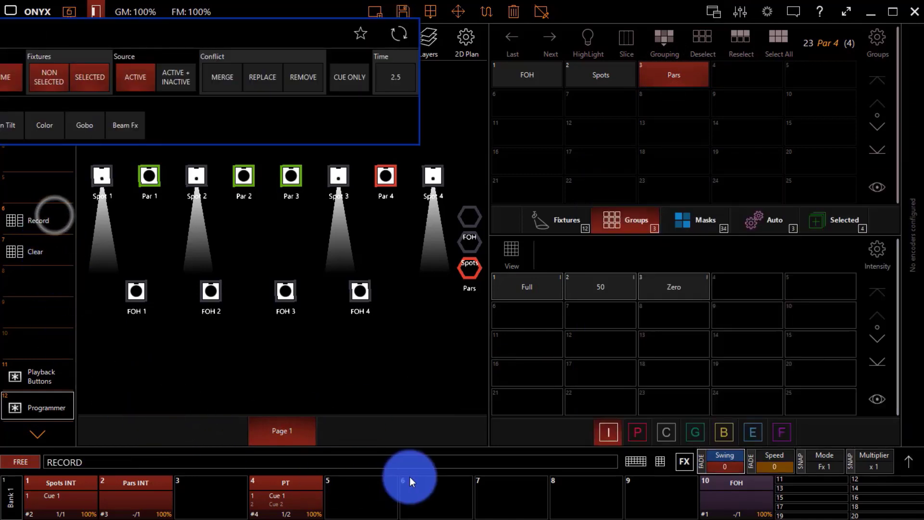
{"action": "left_click", "coordinate": [423, 492]}
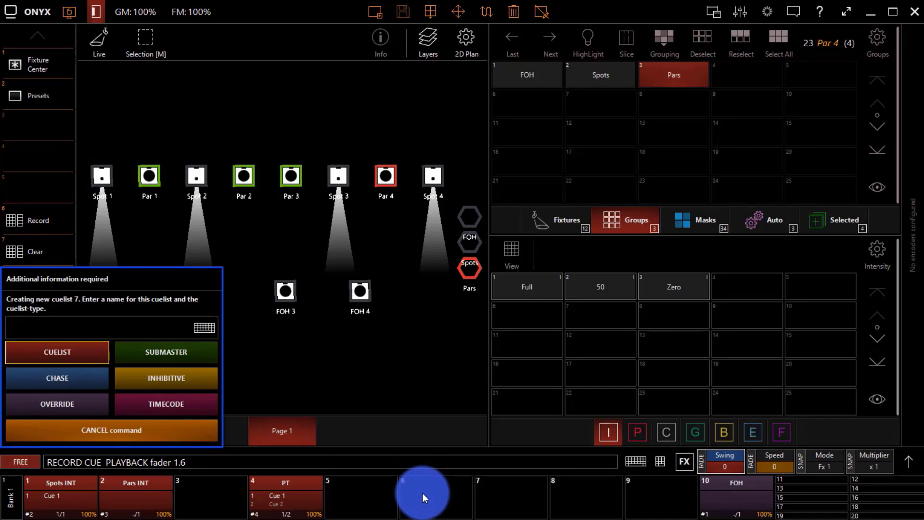
{"action": "type", "text": "INT FX X"}
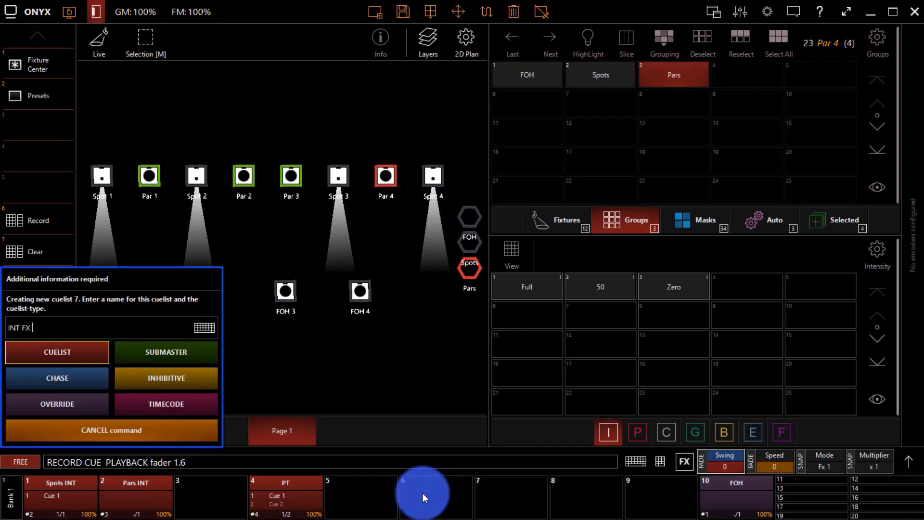
{"action": "type", "text": "SStop"}
{"action": "key", "text": "Return"}
- Change the INT FX Stop cuelist to Override and set its flash button's down action to GO and up action to RELEASE
{"action": "left_click", "coordinate": [417, 490]}
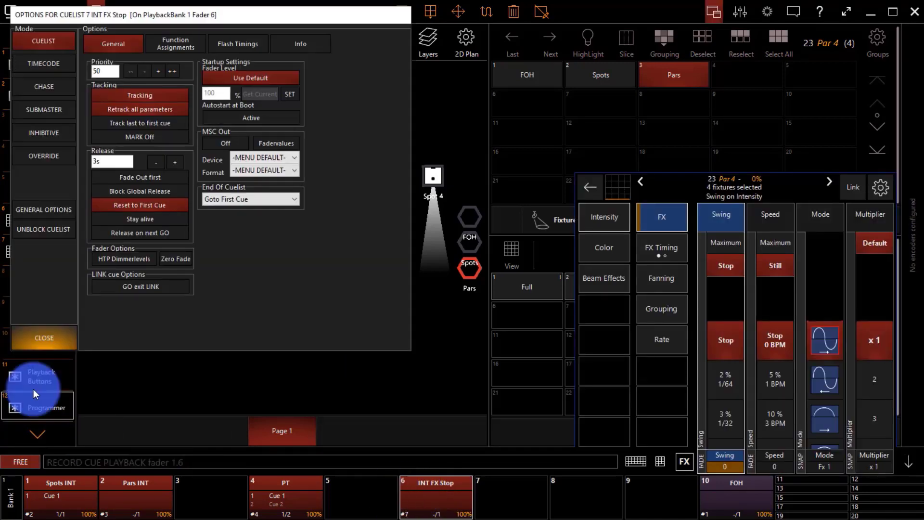
{"action": "left_click", "coordinate": [29, 153]}
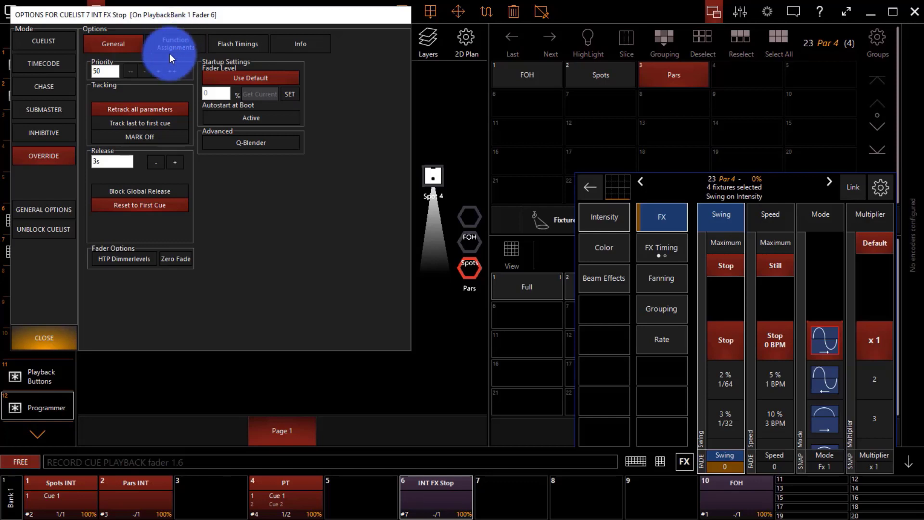
{"action": "left_click", "coordinate": [170, 39]}
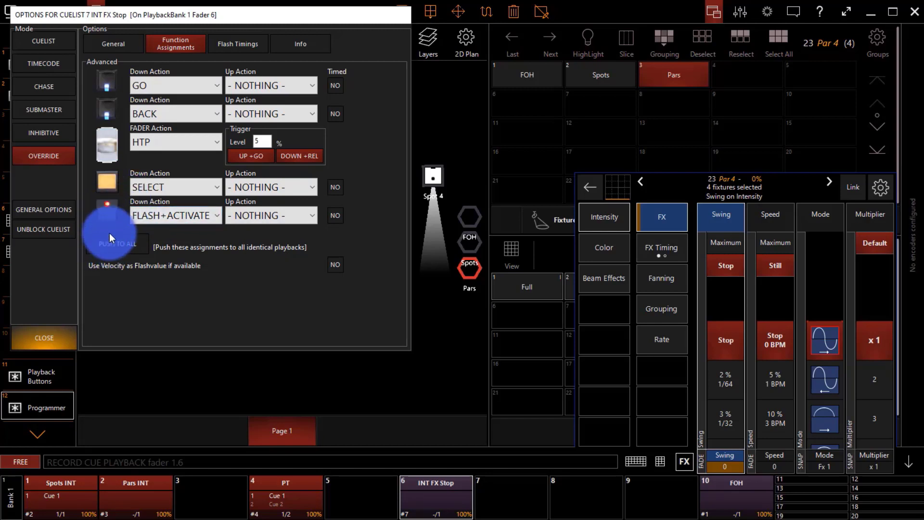
{"action": "left_click", "coordinate": [178, 219]}
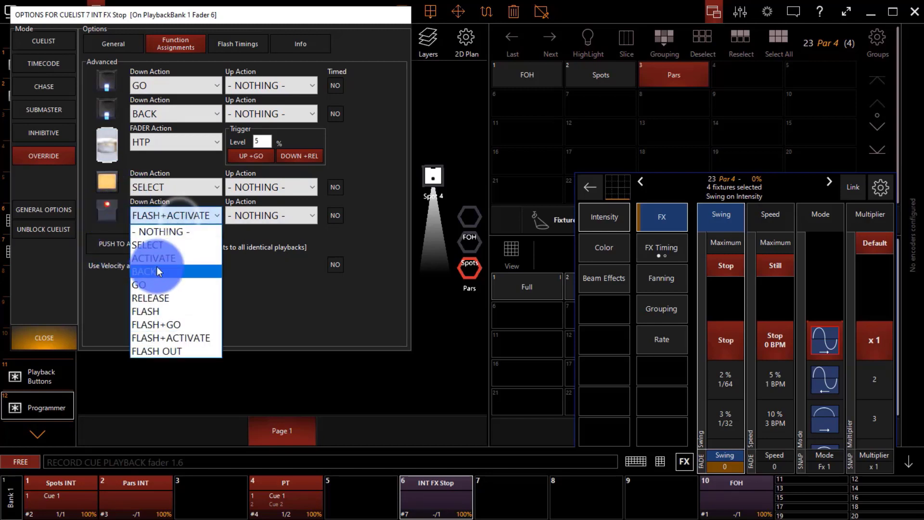
{"action": "left_click", "coordinate": [146, 285]}
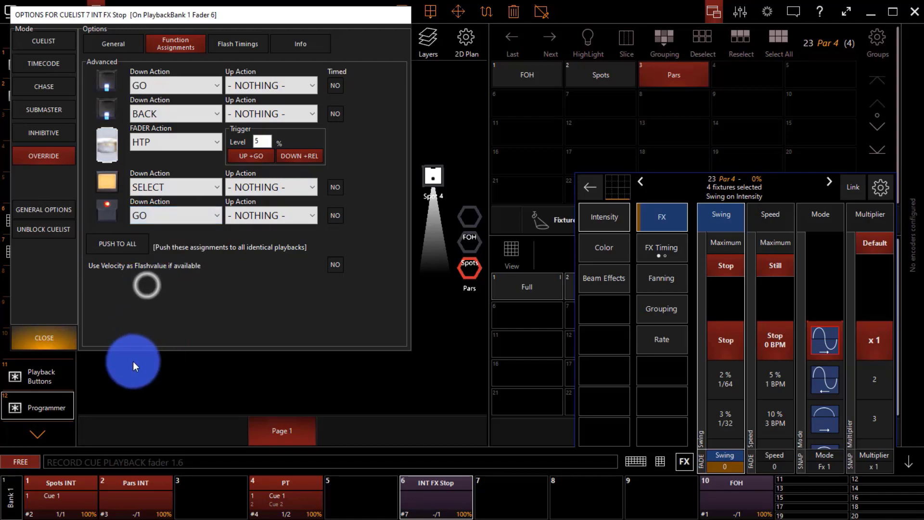
{"action": "left_click", "coordinate": [258, 218]}
{"action": "left_click", "coordinate": [254, 272]}
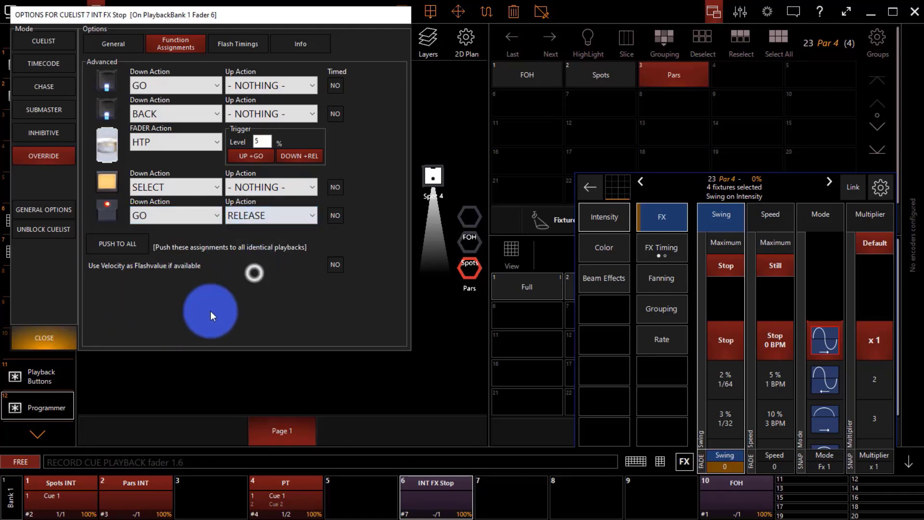
{"action": "left_click", "coordinate": [39, 339]}
- Clear the programmer and test the INT FX Stop flash button against the running intensity effect on the spots
{"action": "left_click", "coordinate": [432, 486]}
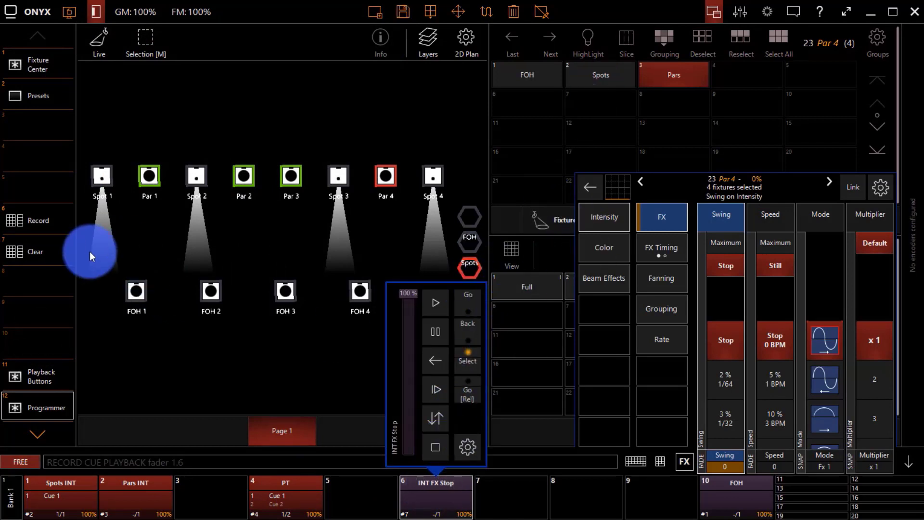
{"action": "left_click", "coordinate": [45, 249]}
{"action": "left_click", "coordinate": [457, 489]}
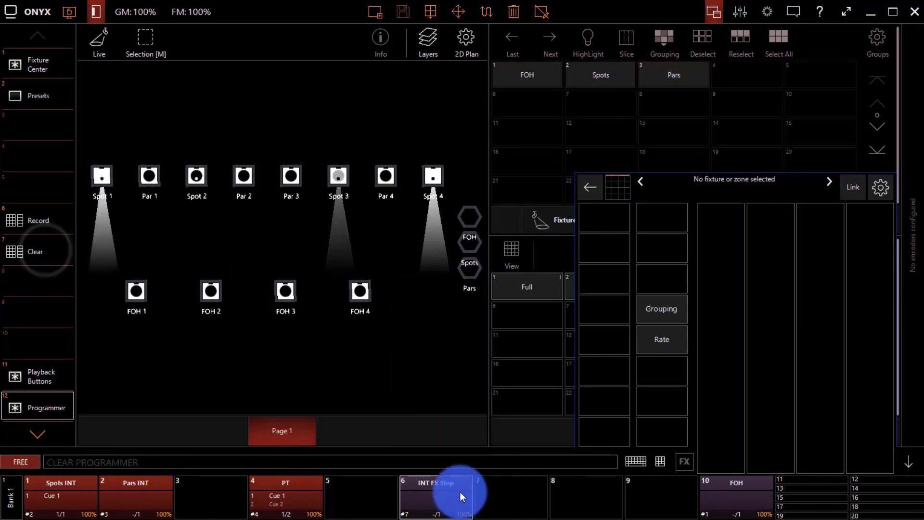
{"action": "left_click", "coordinate": [461, 399]}
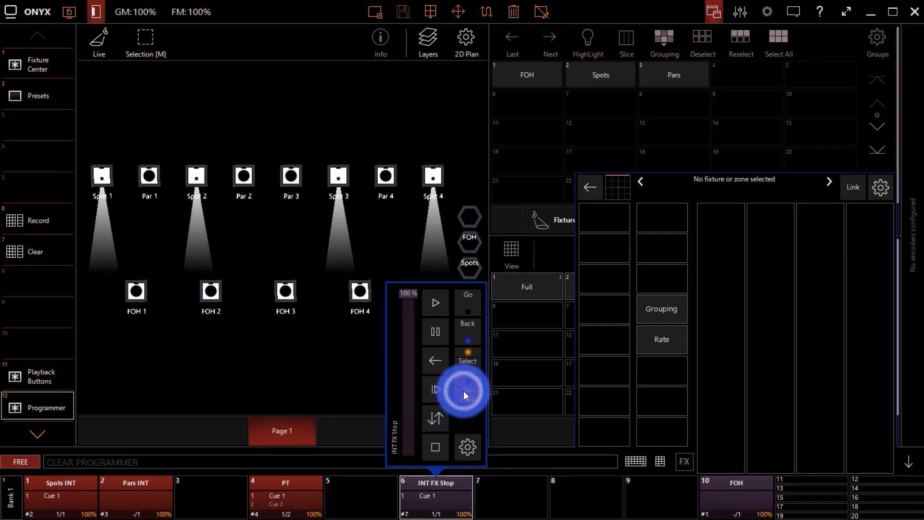
{"action": "left_click", "coordinate": [465, 392]}
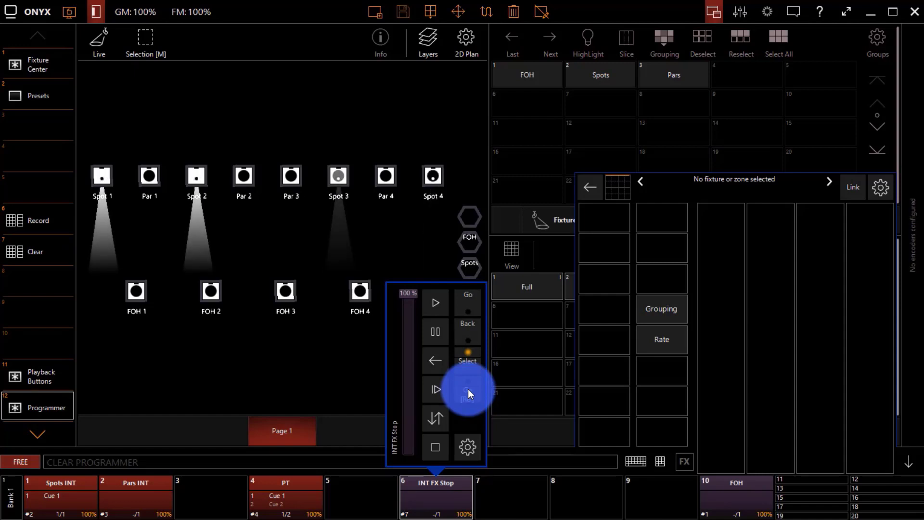
{"action": "left_click", "coordinate": [507, 484]}
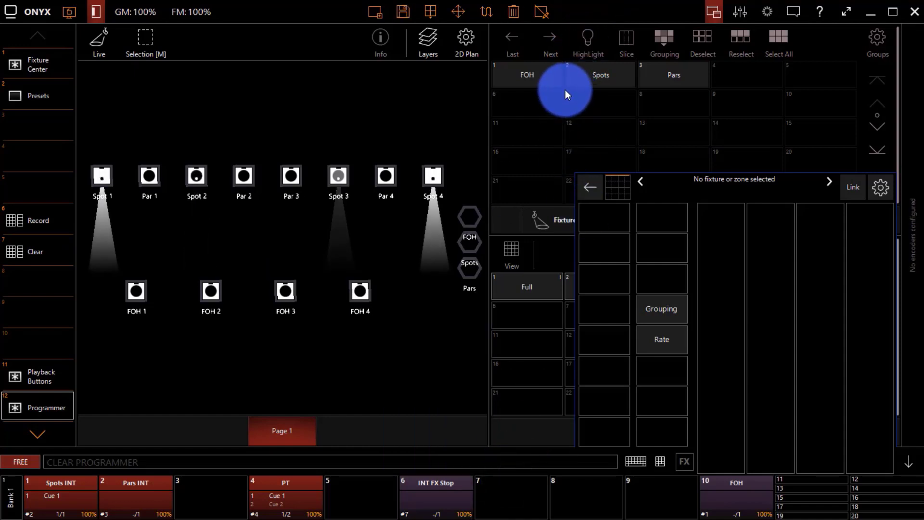
- Try setting the FX swing to Stop on red, green and blue for the Pars group, and clear the programmer
{"action": "left_click", "coordinate": [643, 76]}
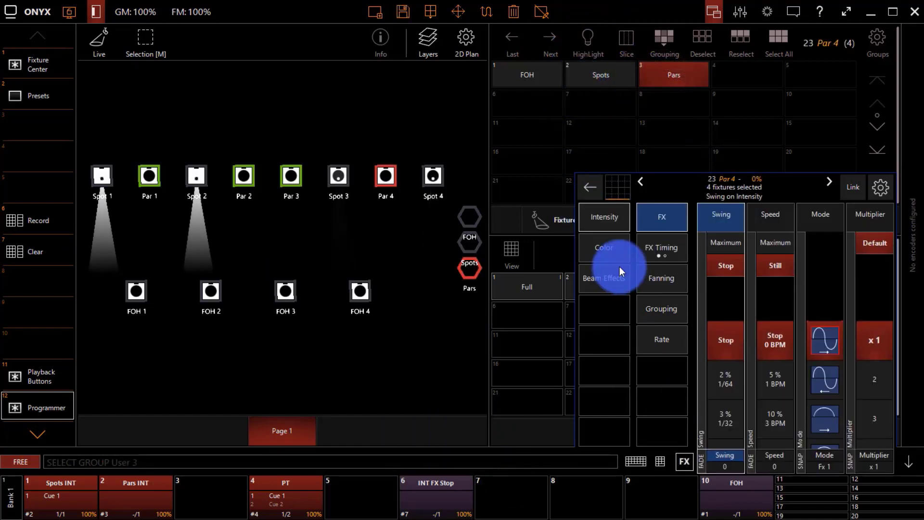
{"action": "left_click", "coordinate": [619, 253]}
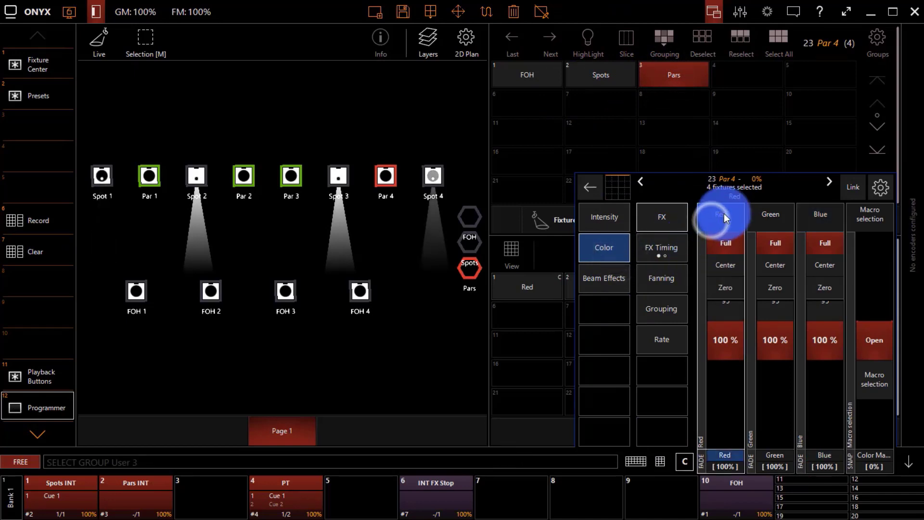
{"action": "left_click", "coordinate": [666, 222]}
{"action": "left_click", "coordinate": [721, 265]}
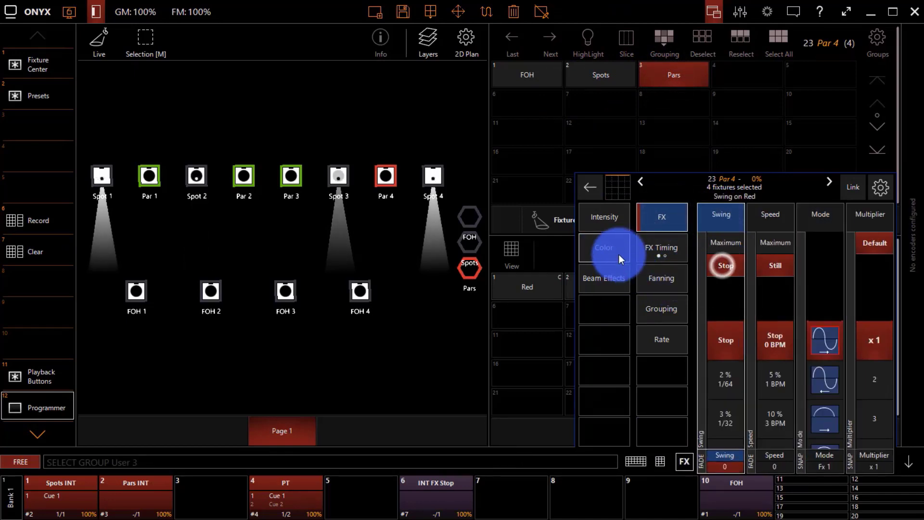
{"action": "left_click", "coordinate": [619, 254]}
{"action": "left_click", "coordinate": [769, 213]}
{"action": "left_click", "coordinate": [643, 216]}
{"action": "left_click", "coordinate": [715, 263]}
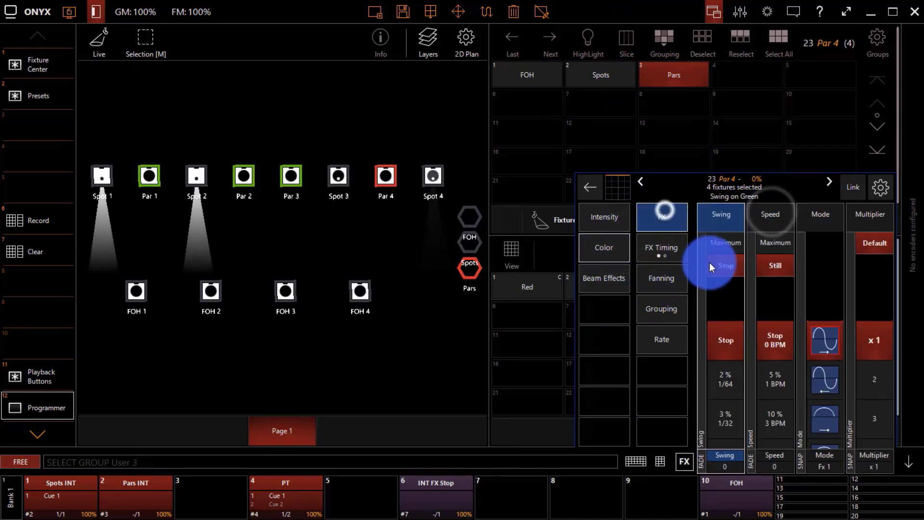
{"action": "left_click", "coordinate": [623, 263]}
{"action": "left_click", "coordinate": [819, 215]}
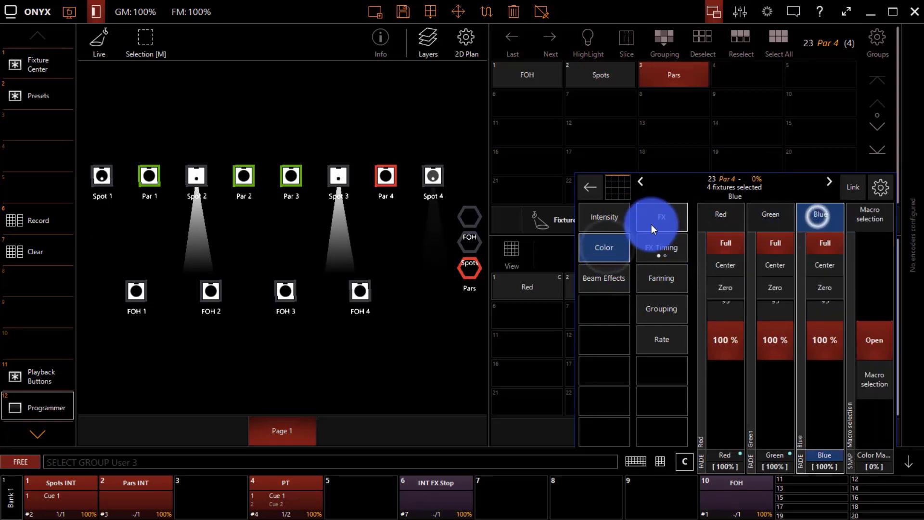
{"action": "left_click", "coordinate": [654, 222]}
{"action": "left_click", "coordinate": [721, 269]}
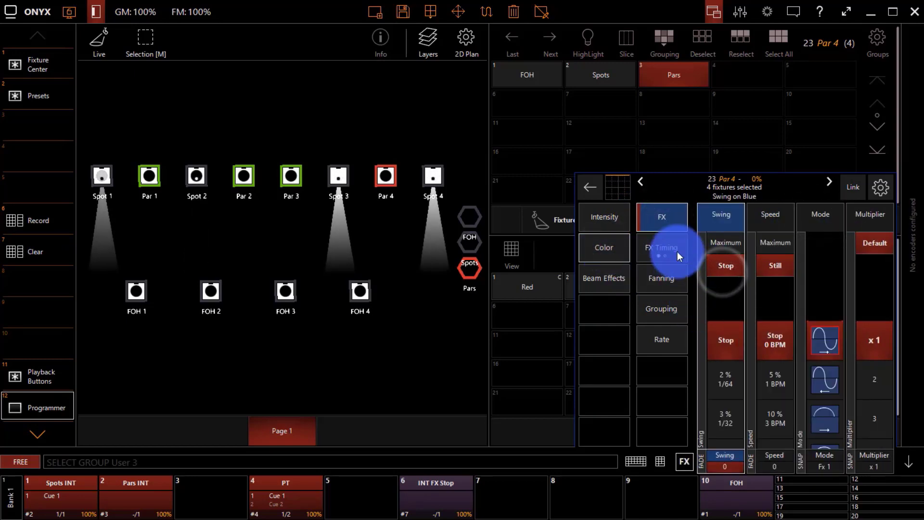
{"action": "left_click", "coordinate": [609, 250]}
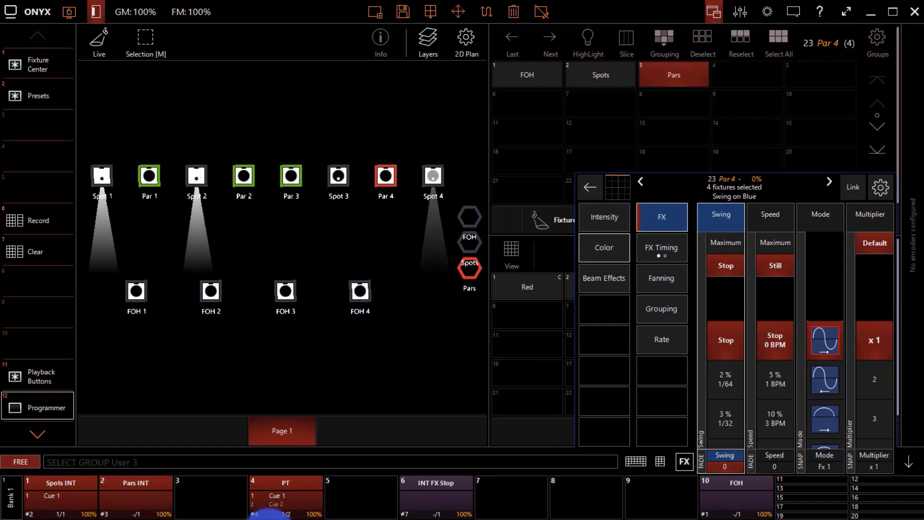
{"action": "left_click", "coordinate": [46, 254]}
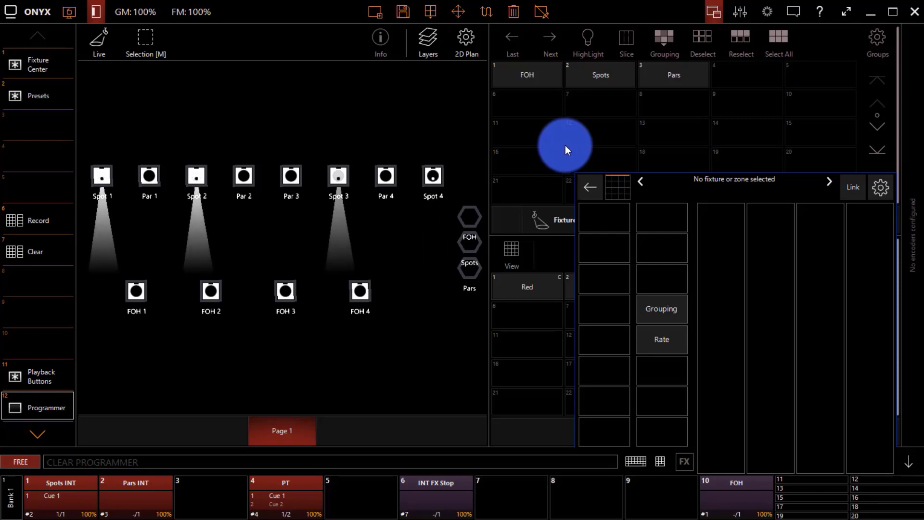
- Set the intensity FX speed to Still for the Spots group
{"action": "left_click", "coordinate": [595, 75]}
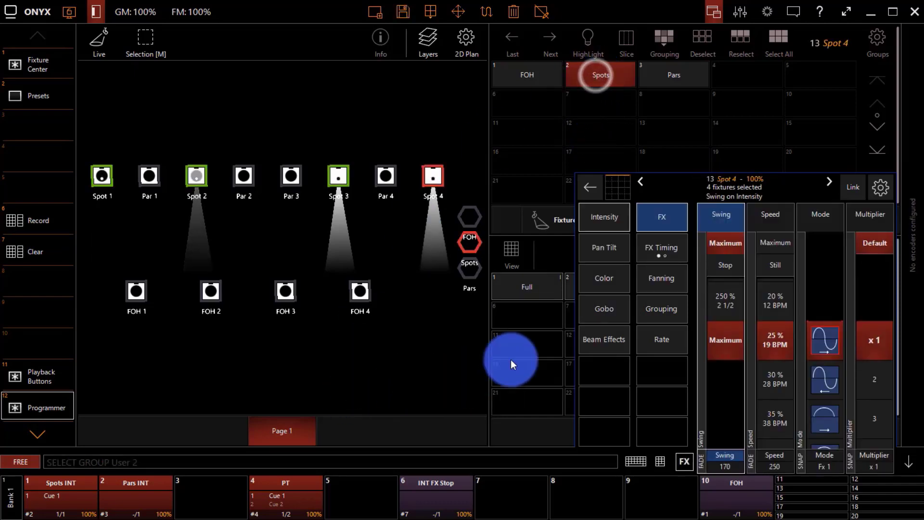
{"action": "left_click", "coordinate": [600, 216]}
{"action": "left_click", "coordinate": [776, 337]}
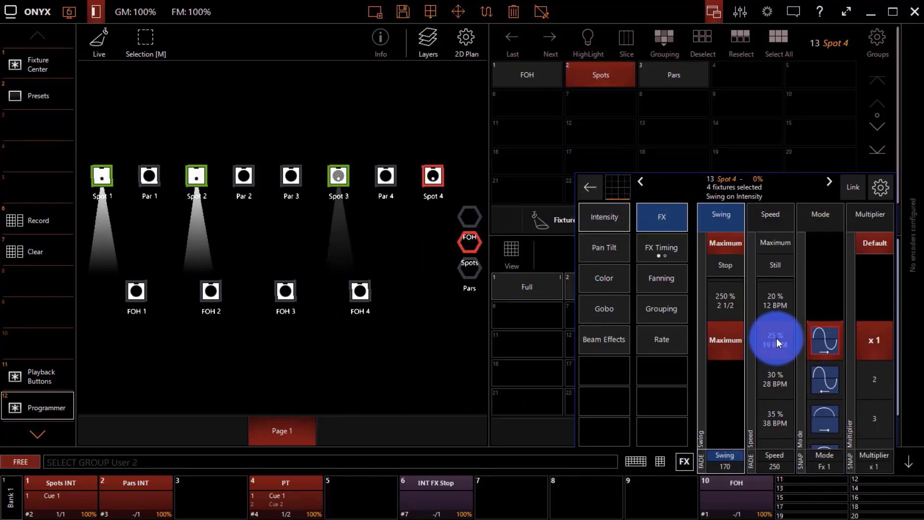
{"action": "left_click", "coordinate": [770, 240]}
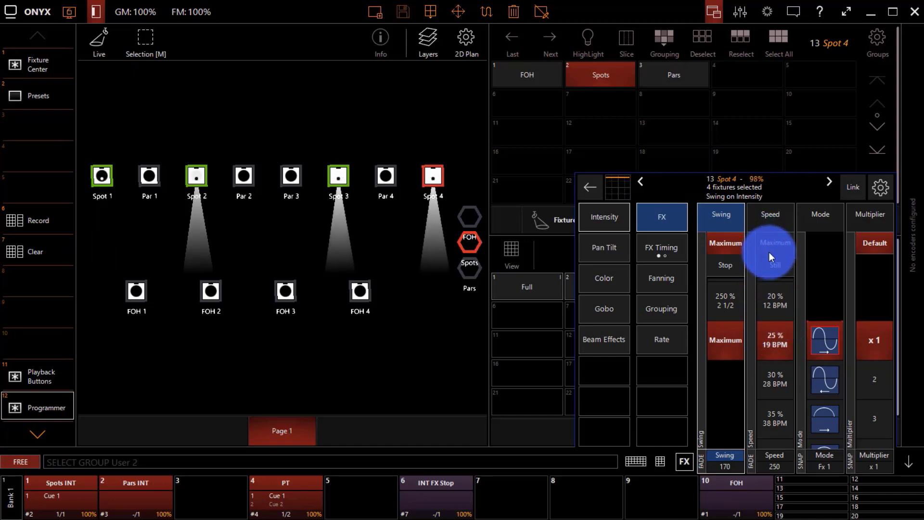
{"action": "left_click", "coordinate": [772, 265]}
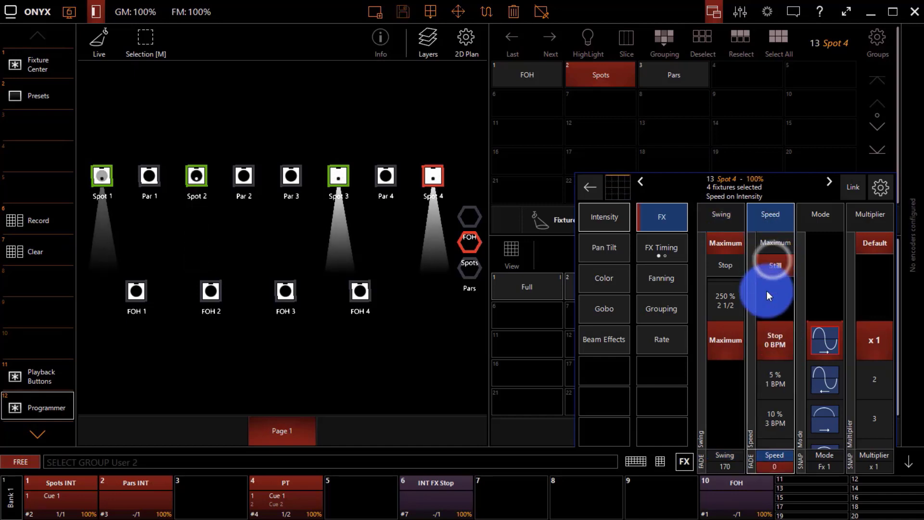
{"action": "left_click", "coordinate": [772, 337]}
- Record the still speed value as a cuelist named INT Speed on playback fader 7
{"action": "left_click", "coordinate": [17, 368]}
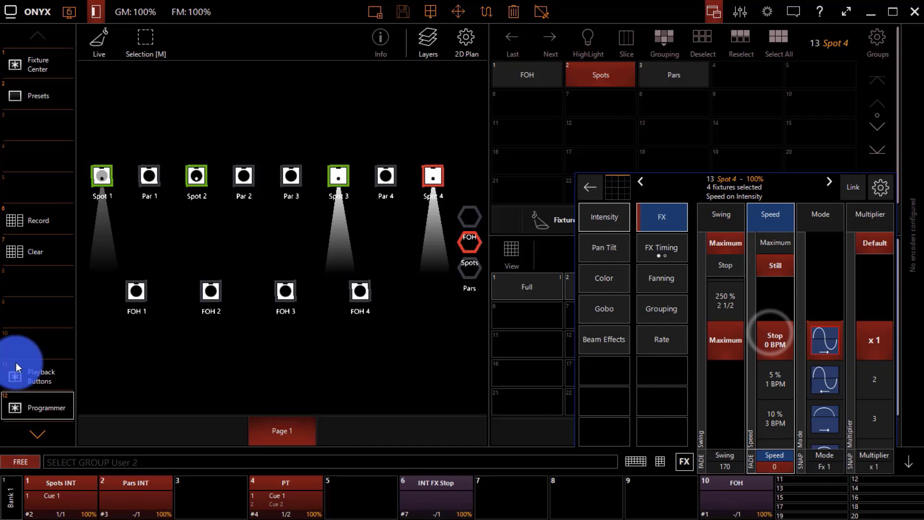
{"action": "left_click", "coordinate": [22, 221]}
{"action": "left_click", "coordinate": [515, 515]}
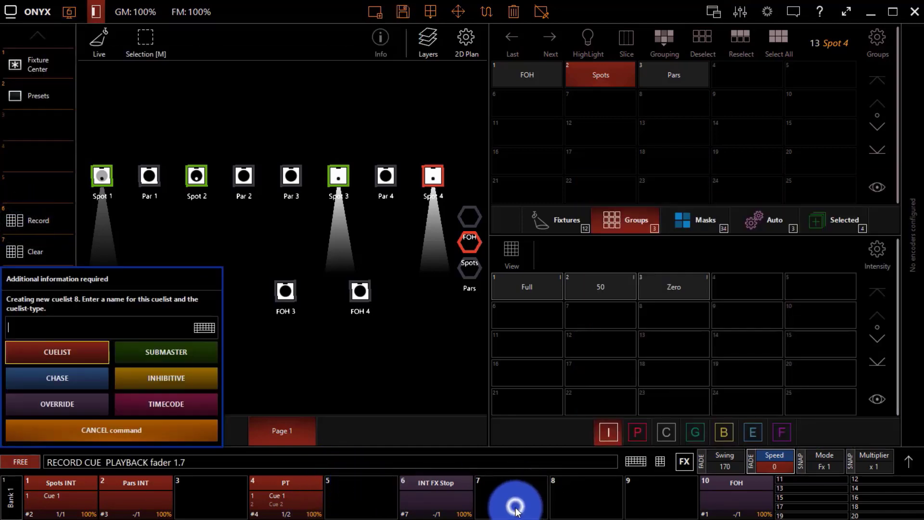
{"action": "type", "text": "I"}
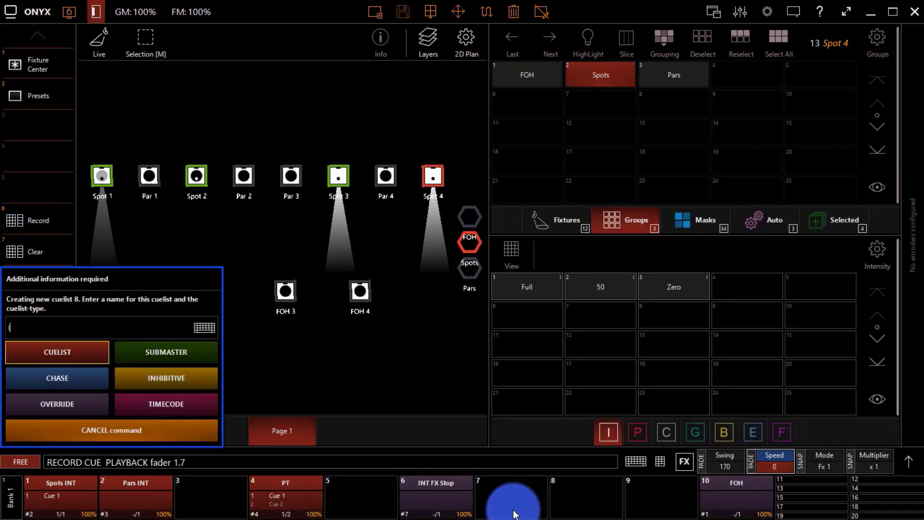
{"action": "type", "text": "NT Spots"}
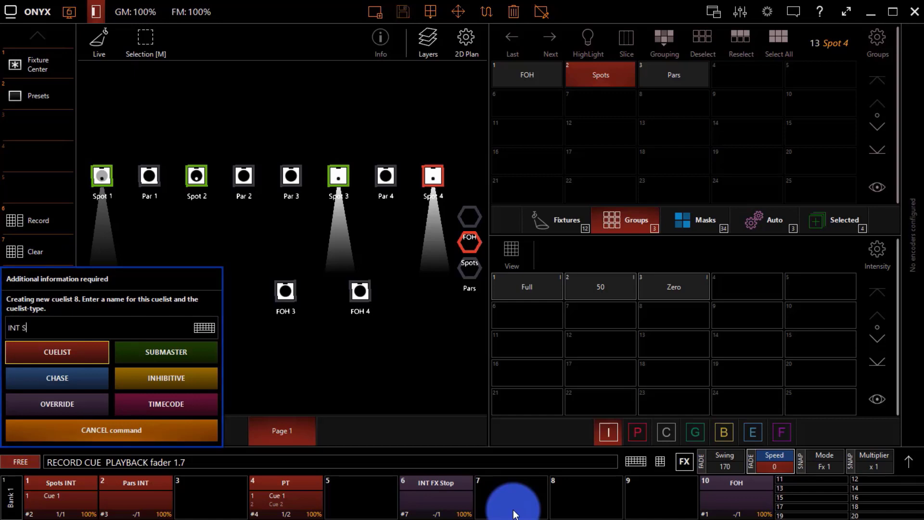
{"action": "key", "text": "Return"}
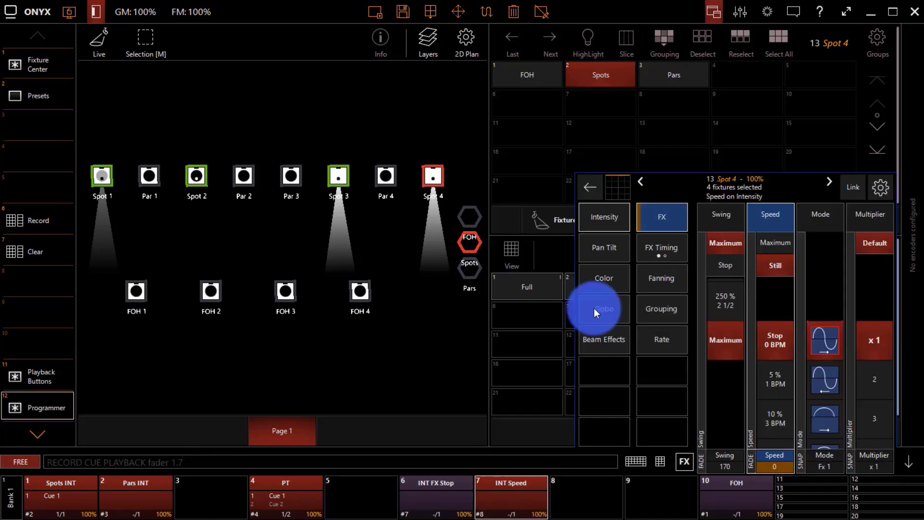
- Set the intensity FX speed to 90 % (240 BPM) for the Spots group
{"action": "left_click", "coordinate": [773, 241]}
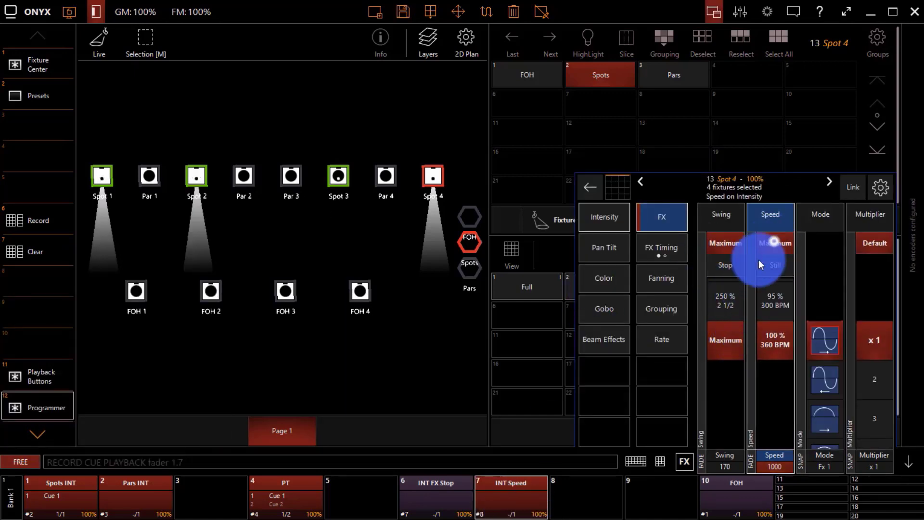
{"action": "left_click", "coordinate": [779, 299]}
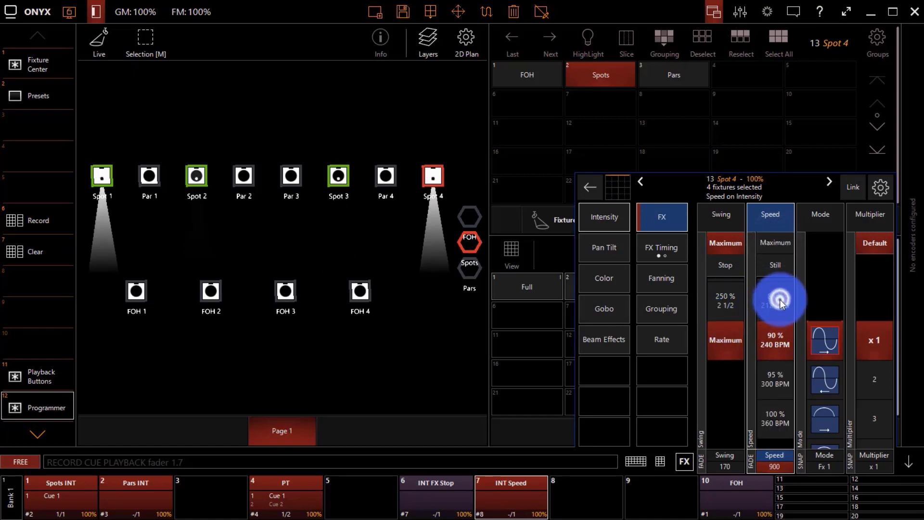
{"action": "left_click", "coordinate": [722, 354]}
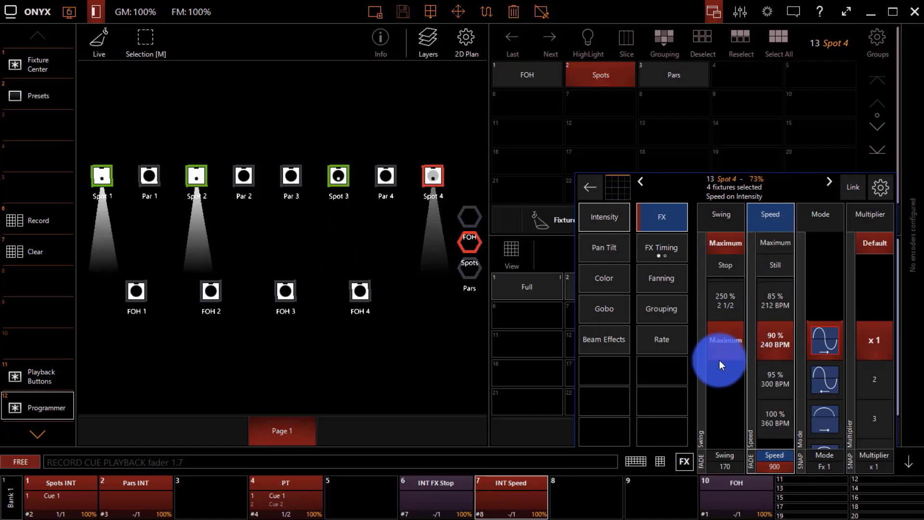
- Record the new speed as a second cue in the INT Speed cuelist and clear the programmer
{"action": "left_click", "coordinate": [29, 223]}
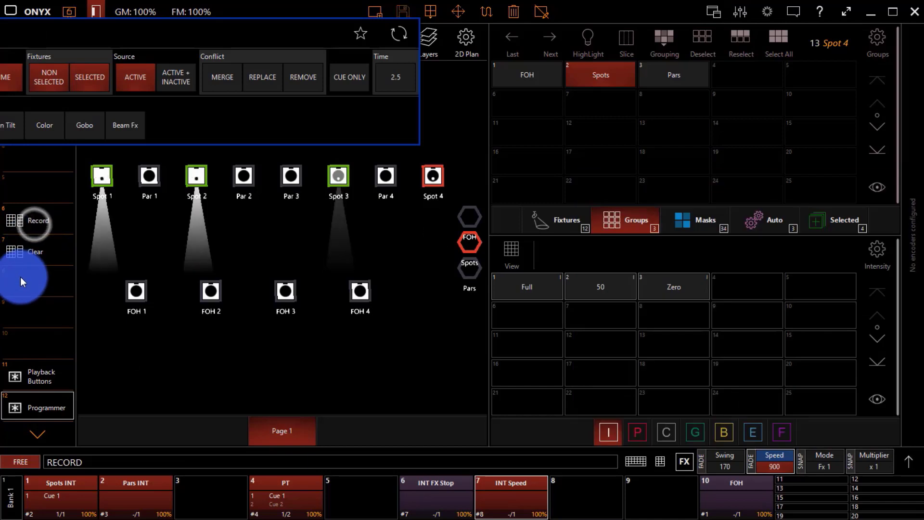
{"action": "left_click", "coordinate": [509, 511]}
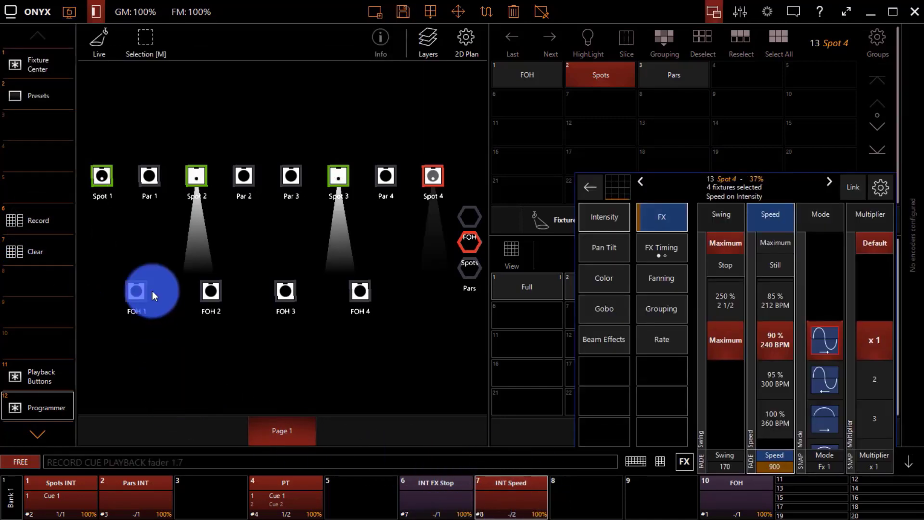
{"action": "left_click", "coordinate": [51, 259]}
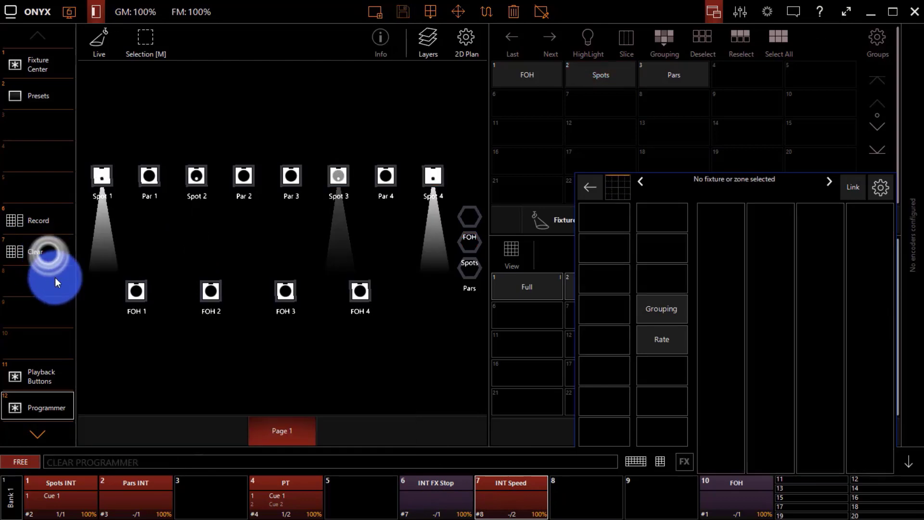
{"action": "left_click", "coordinate": [43, 284]}
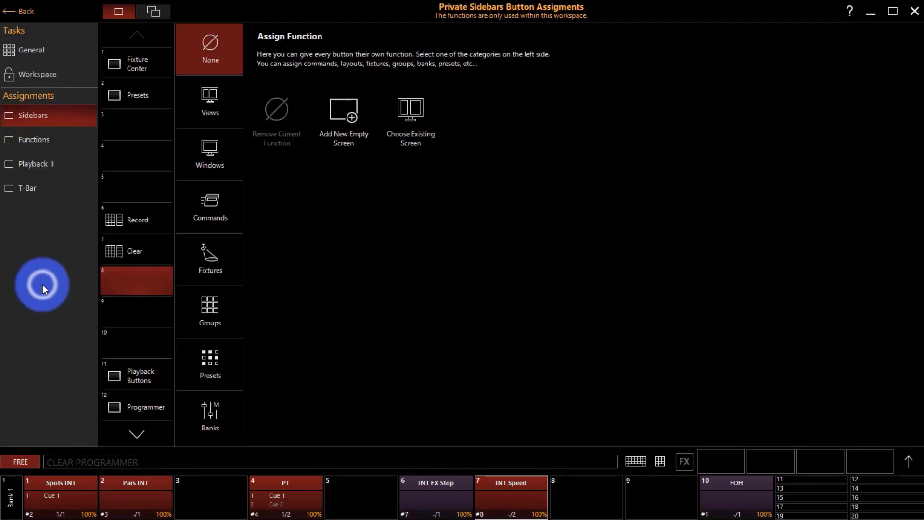
- Create a new view for sidebar slot 8 containing the Selected Cuelist window and store it as Selected Cuelist
{"action": "left_click", "coordinate": [339, 117]}
{"action": "left_click", "coordinate": [393, 247]}
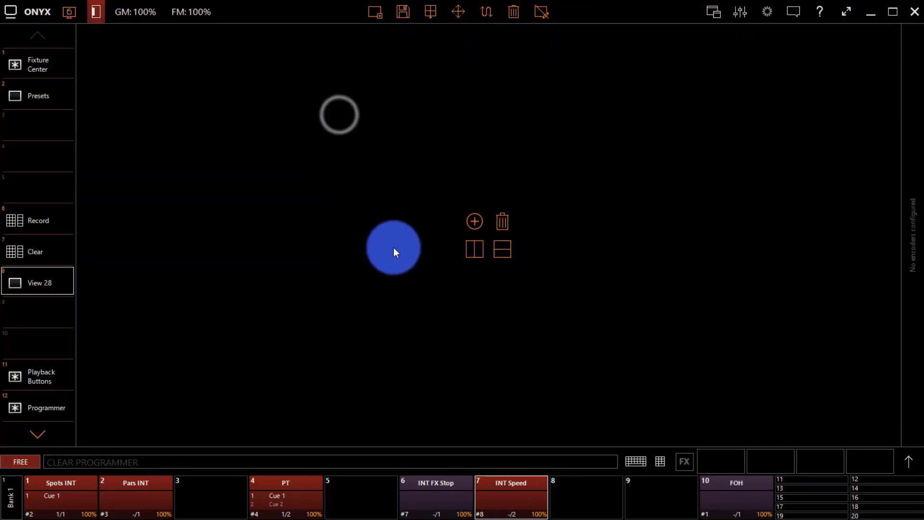
{"action": "left_click", "coordinate": [476, 221]}
{"action": "left_click", "coordinate": [391, 399]}
{"action": "left_click", "coordinate": [355, 403]}
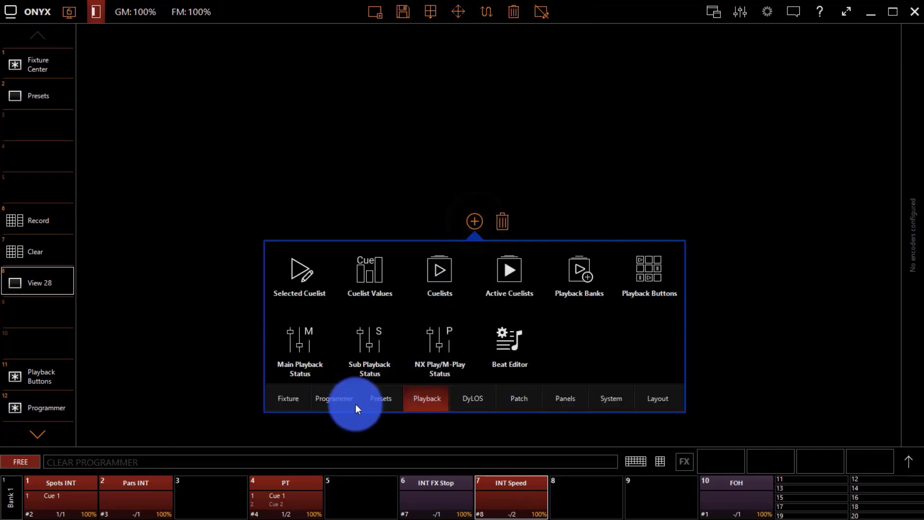
{"action": "left_click", "coordinate": [305, 270]}
{"action": "left_click", "coordinate": [403, 12]}
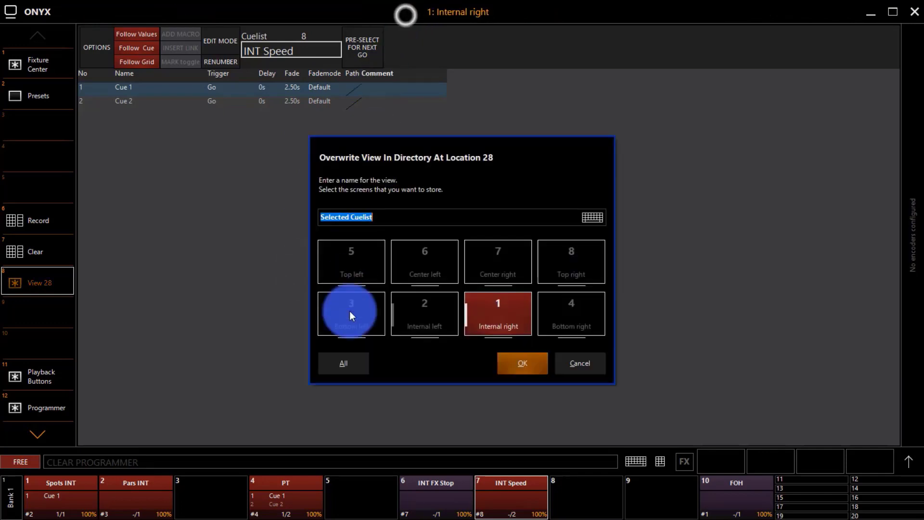
{"action": "left_click", "coordinate": [514, 369]}
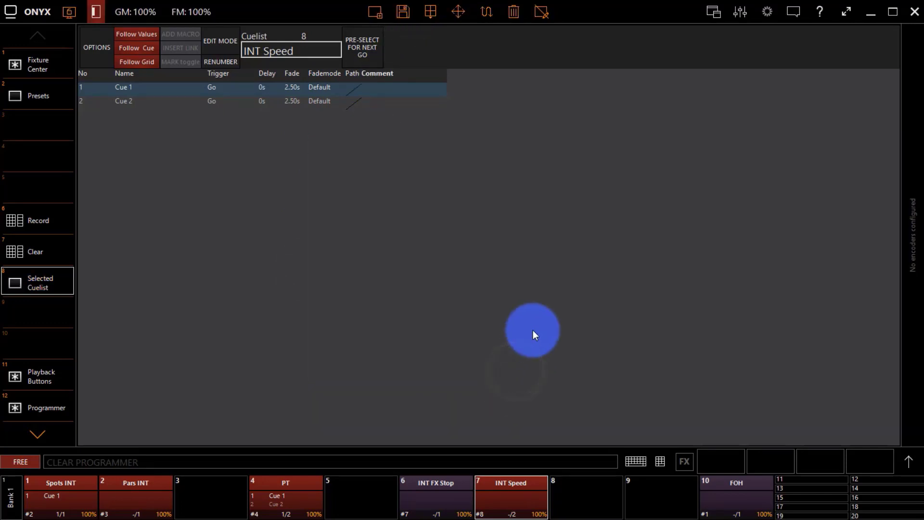
- Switch the INT Speed cuelist on playback fader 7 to Override mode
{"action": "left_click", "coordinate": [494, 500]}
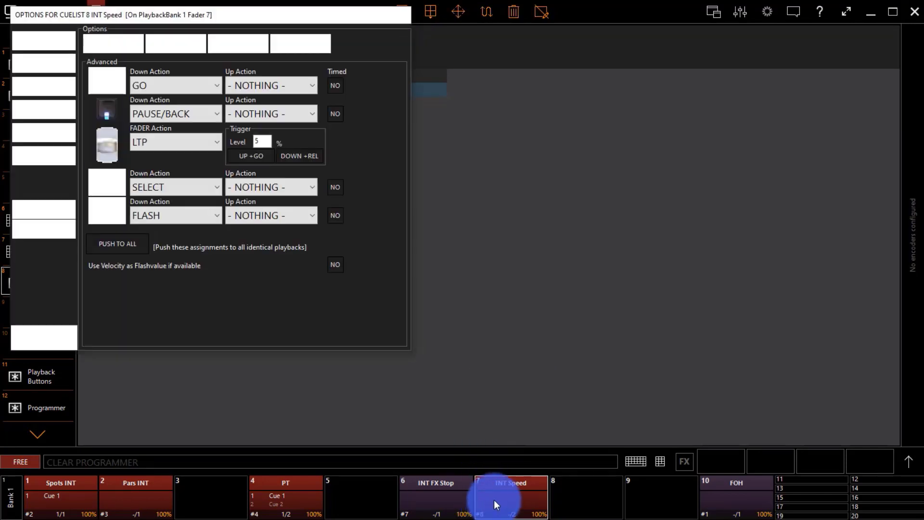
{"action": "left_click", "coordinate": [53, 155]}
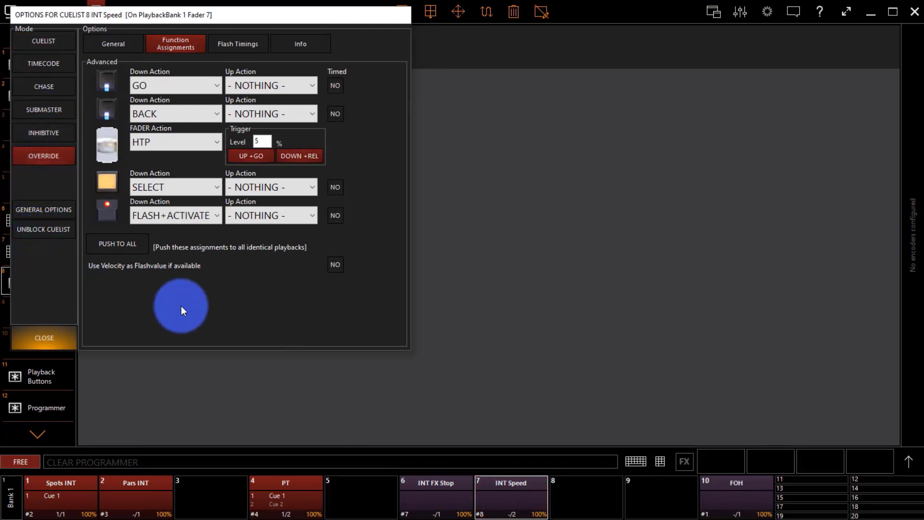
{"action": "left_click", "coordinate": [307, 155]}
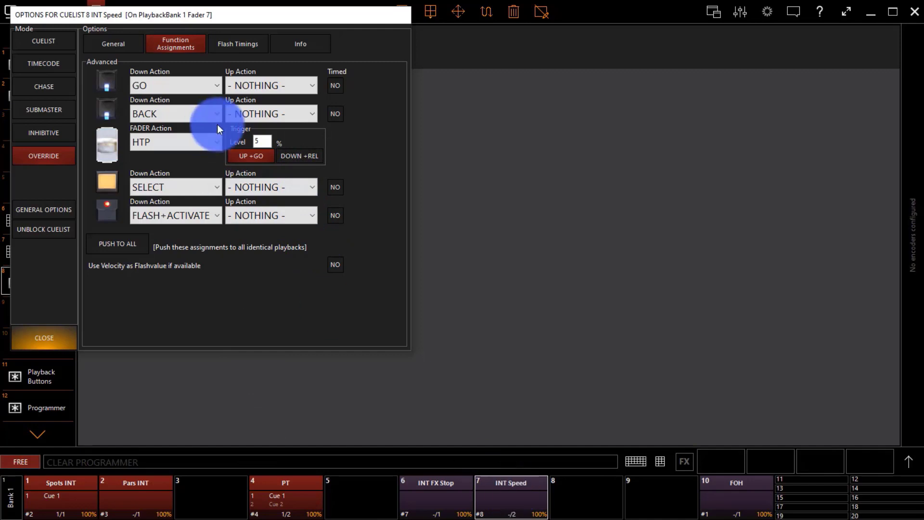
{"action": "left_click", "coordinate": [308, 155]}
- Test the INT Speed fader by lowering it to 0 % and raising it to about 20 %
{"action": "left_click", "coordinate": [511, 495]}
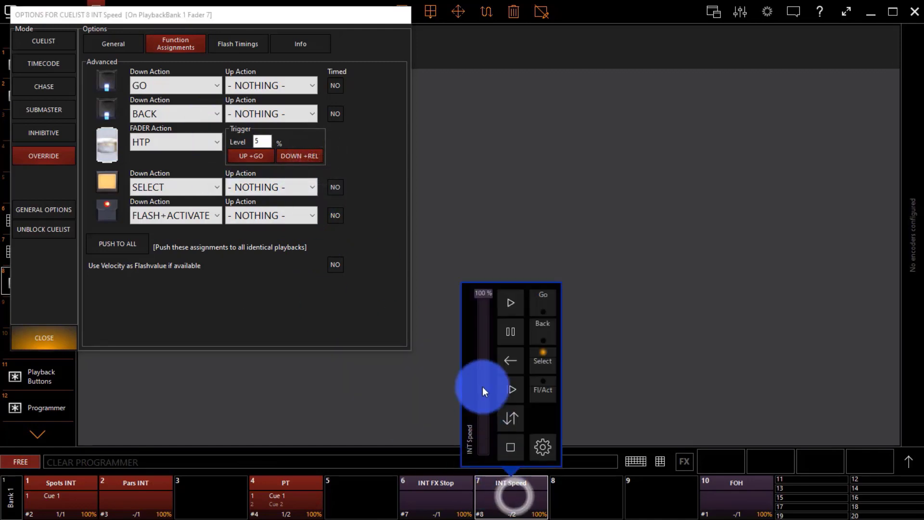
{"action": "left_click_drag", "start_coordinate": [489, 290], "coordinate": [522, 516]}
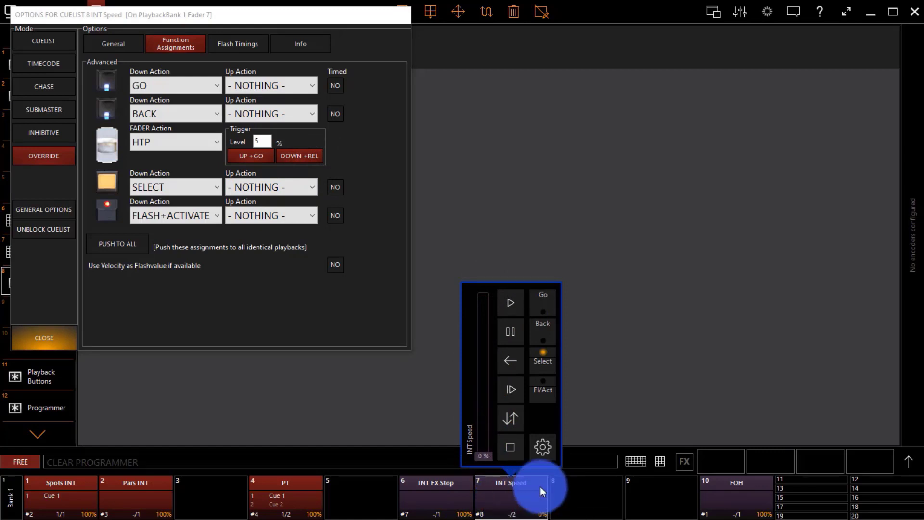
{"action": "left_click", "coordinate": [483, 445]}
- Turn off the fader's release-on-down trigger for INT Speed, lower the fader to 0 % as a test and close the options
{"action": "left_click", "coordinate": [305, 150]}
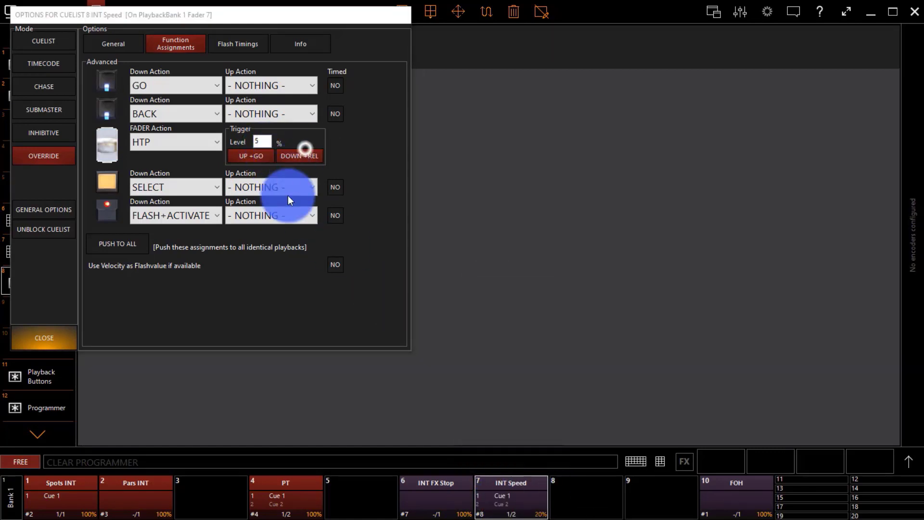
{"action": "left_click", "coordinate": [305, 153]}
{"action": "left_click", "coordinate": [513, 497]}
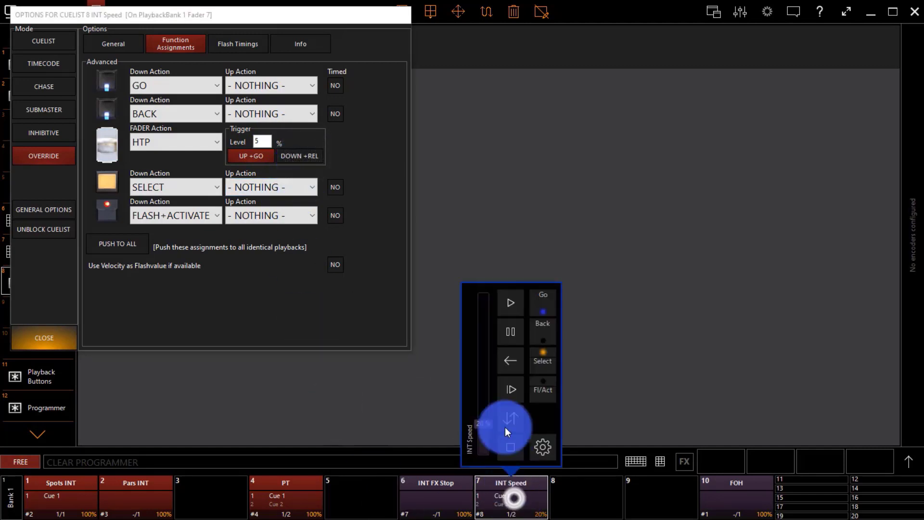
{"action": "left_click_drag", "start_coordinate": [490, 416], "coordinate": [490, 462]}
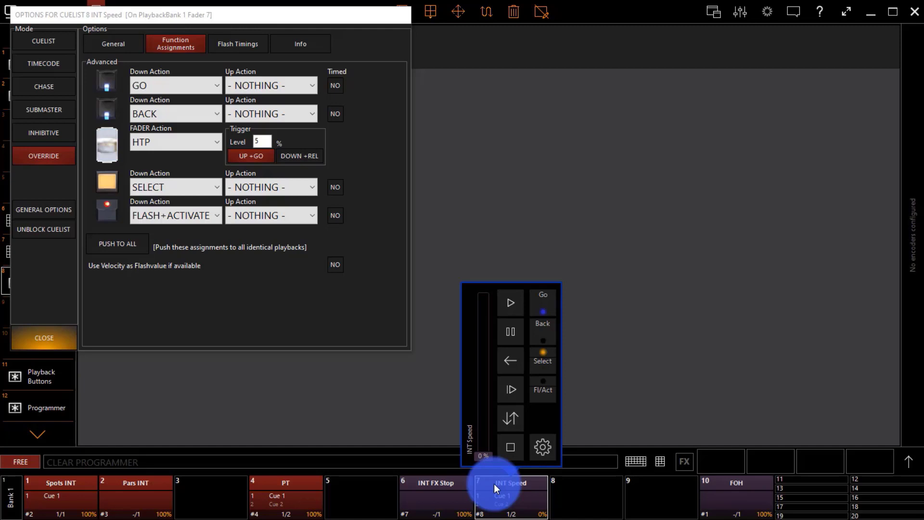
{"action": "left_click", "coordinate": [224, 284]}
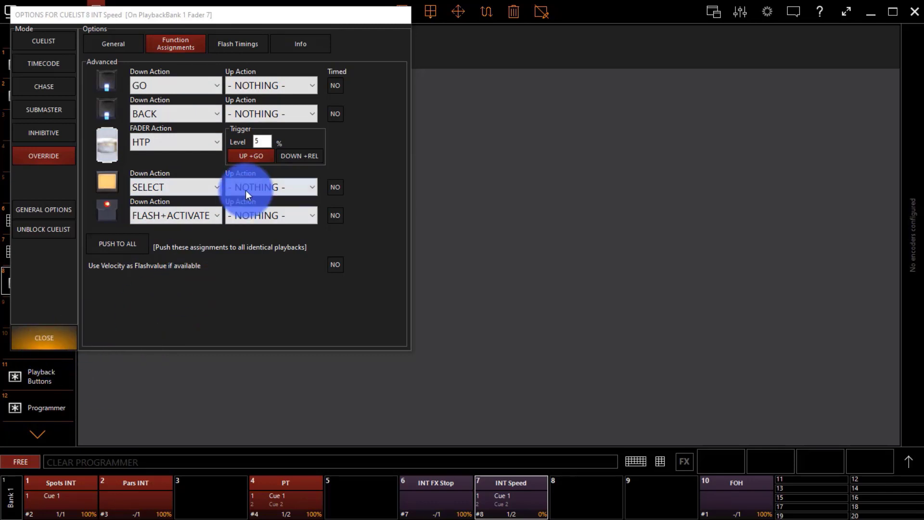
{"action": "left_click", "coordinate": [203, 112]}
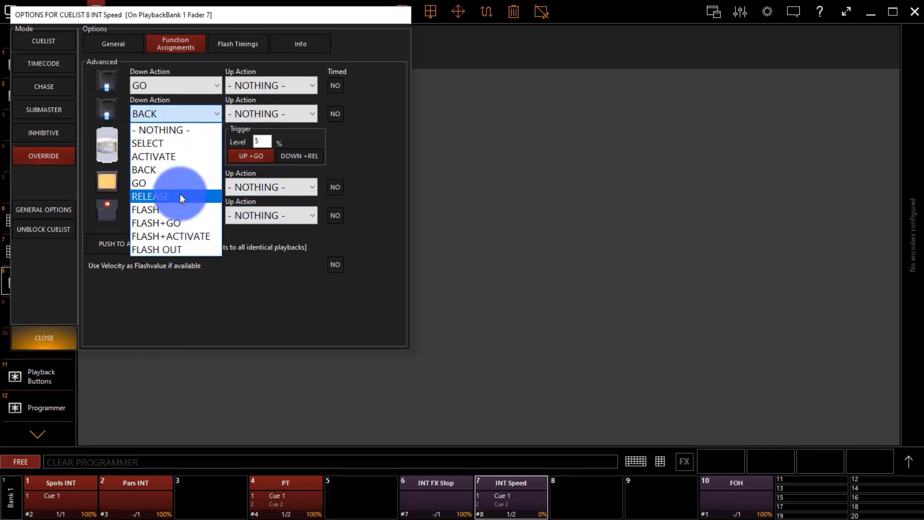
{"action": "left_click", "coordinate": [294, 314]}
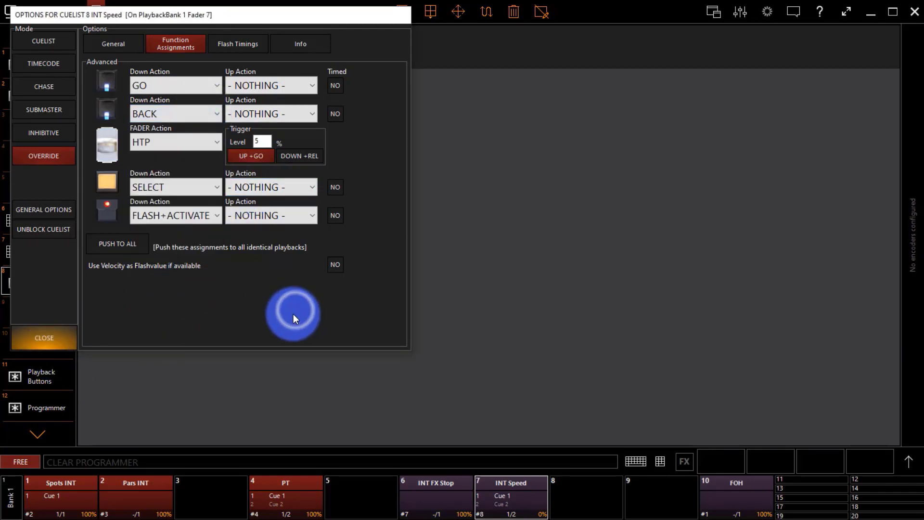
{"action": "left_click", "coordinate": [66, 343]}
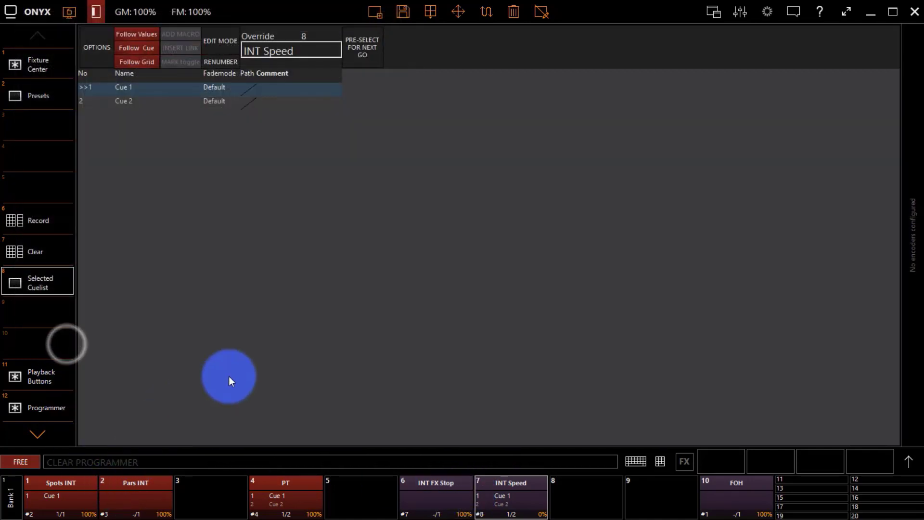
- Turn on edit mode for the INT Speed cuelist and enable Q-Blender in its general options
{"action": "left_click", "coordinate": [515, 503]}
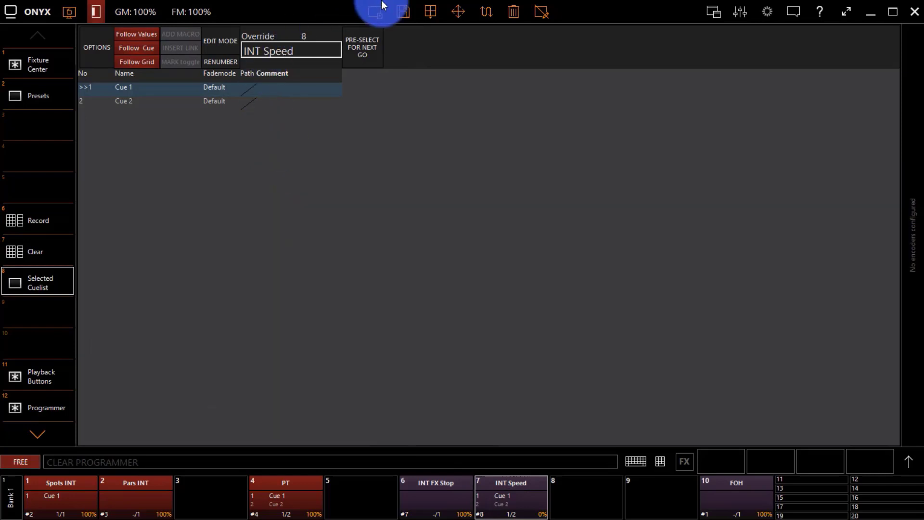
{"action": "left_click", "coordinate": [208, 40]}
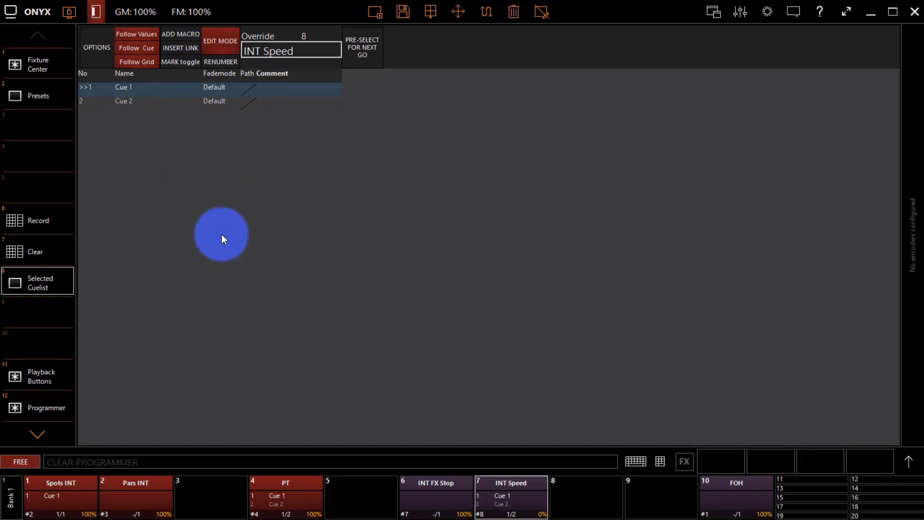
{"action": "right_click", "coordinate": [501, 487]}
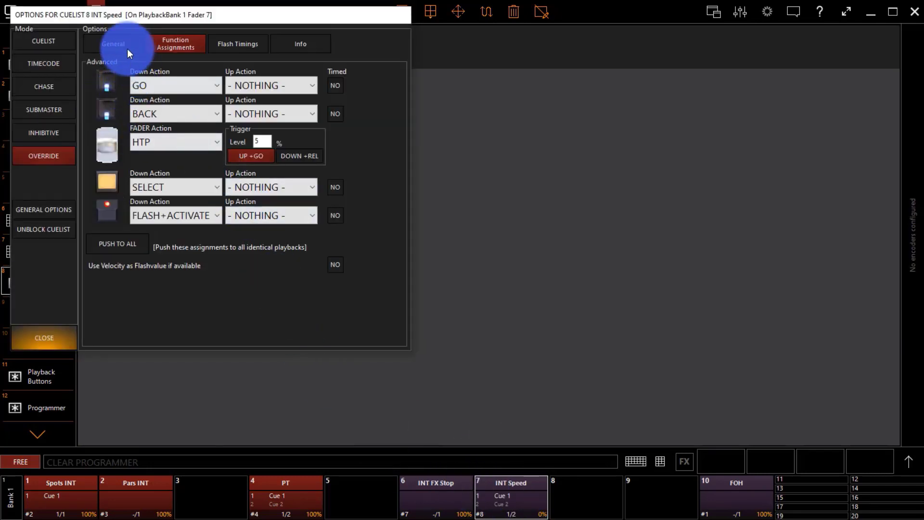
{"action": "left_click", "coordinate": [126, 47]}
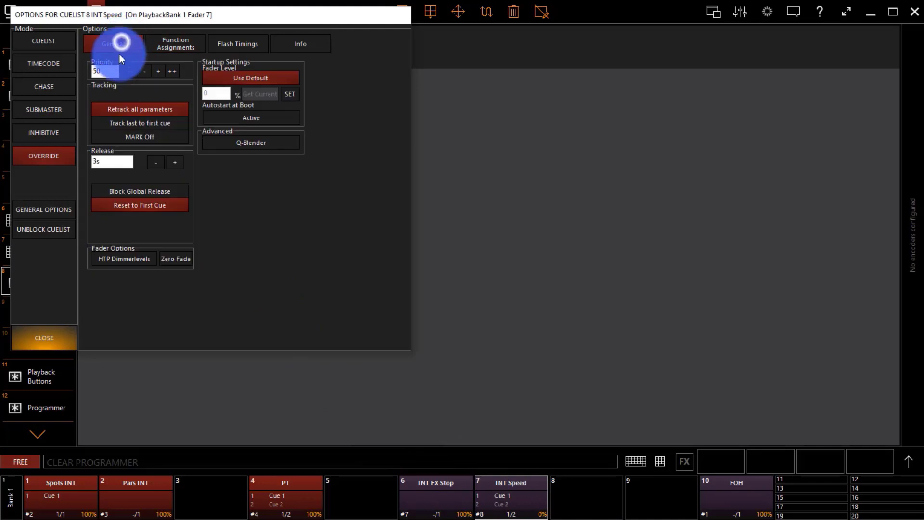
{"action": "left_click", "coordinate": [240, 142]}
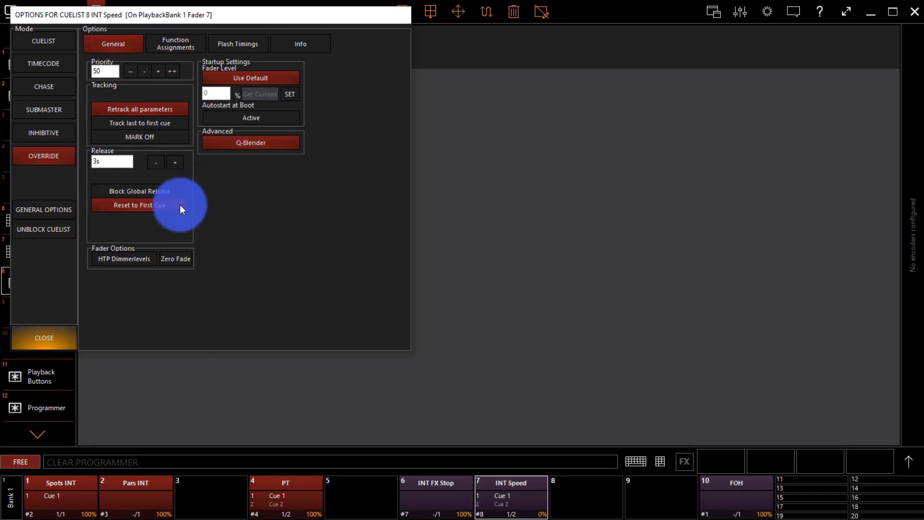
{"action": "left_click", "coordinate": [63, 334]}
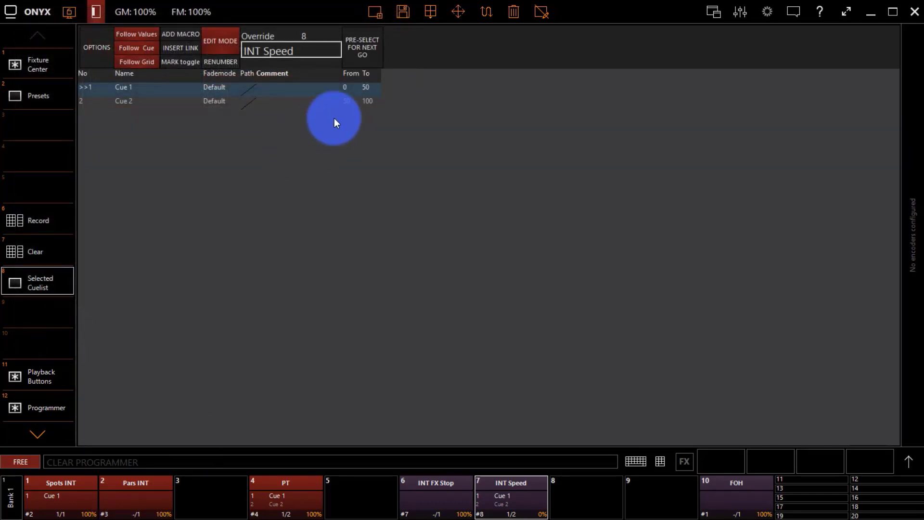
- Set both the fader end of cue 1 and the fader start of cue 2 to 5 in INT Speed
{"action": "left_click", "coordinate": [368, 86]}
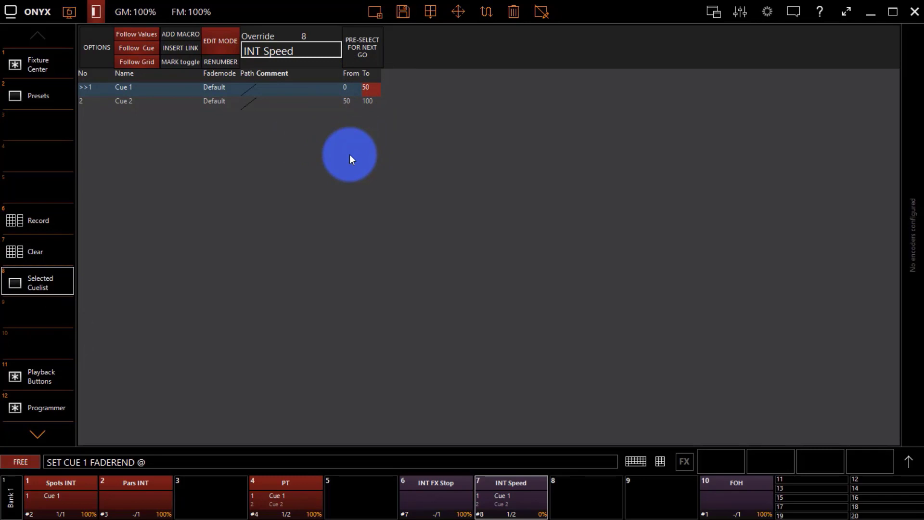
{"action": "type", "text": "5"}
{"action": "key", "text": "Return"}
{"action": "left_click", "coordinate": [347, 101]}
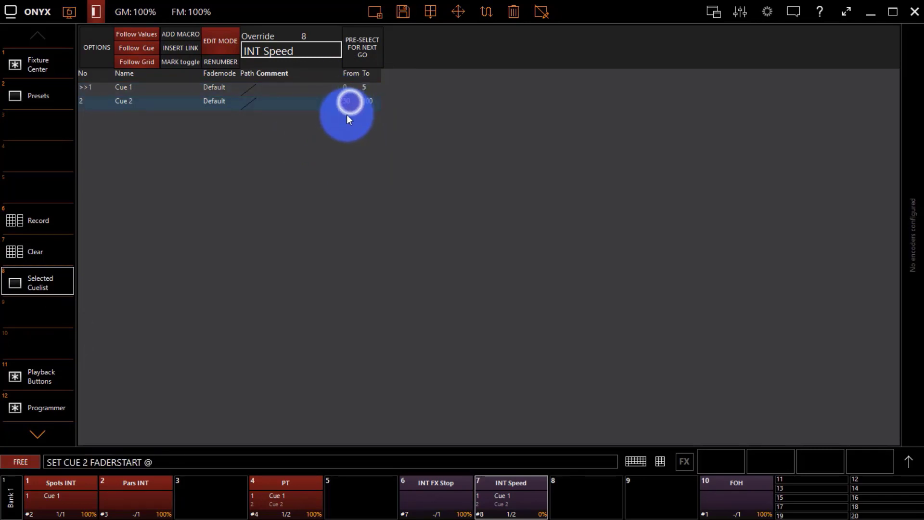
{"action": "type", "text": "5"}
{"action": "key", "text": "Return"}
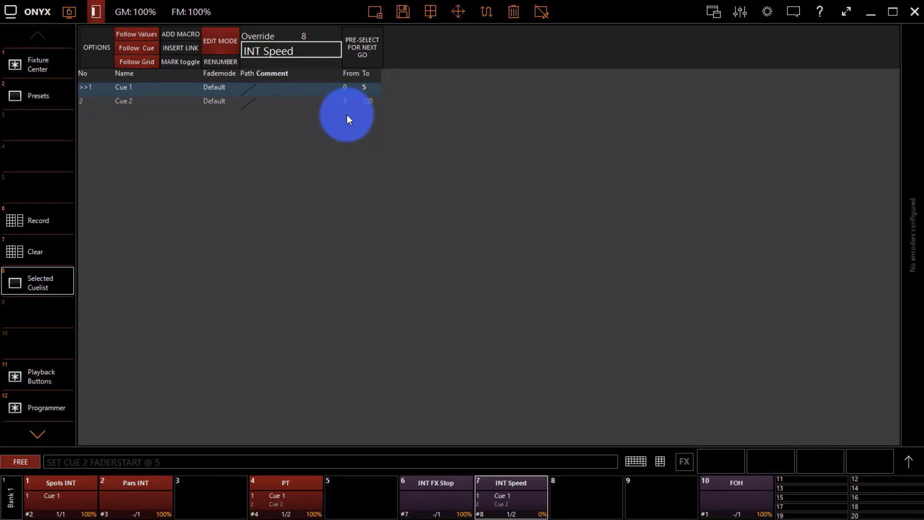
- Raise the INT Speed fader to 100 % while watching the spots in the Programmer view
{"action": "left_click", "coordinate": [56, 406]}
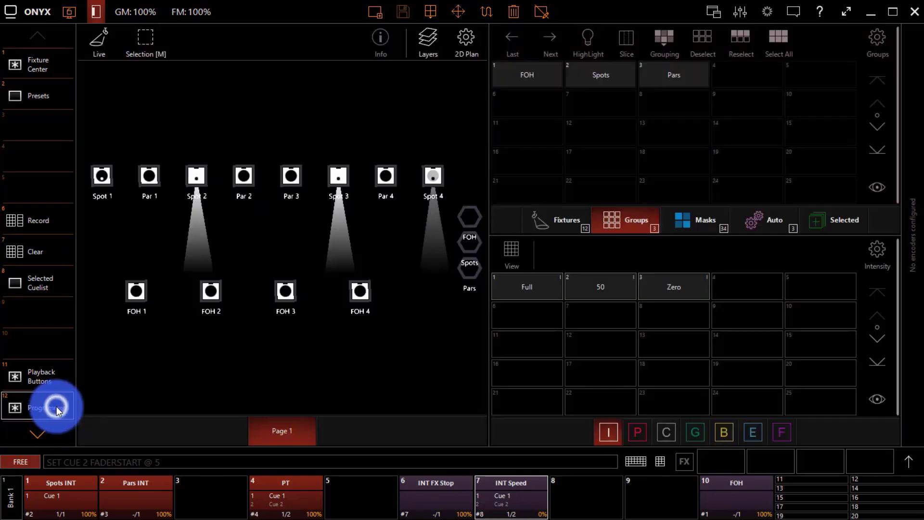
{"action": "left_click_drag", "start_coordinate": [513, 516], "coordinate": [487, 241]}
{"action": "left_click", "coordinate": [513, 333]}
{"action": "left_click", "coordinate": [522, 305]}
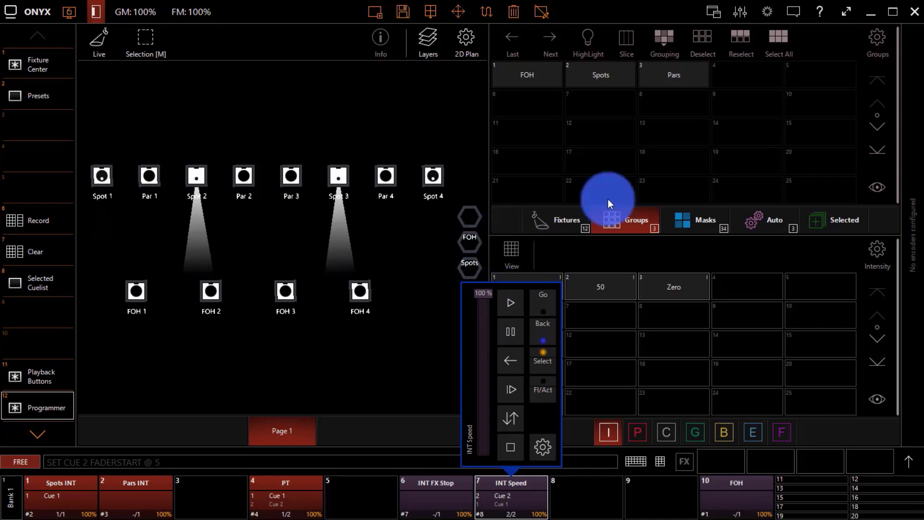
- Show the intensity FX speed values for the Spots group and lower the INT Speed fader to 0 %
{"action": "left_click", "coordinate": [593, 73]}
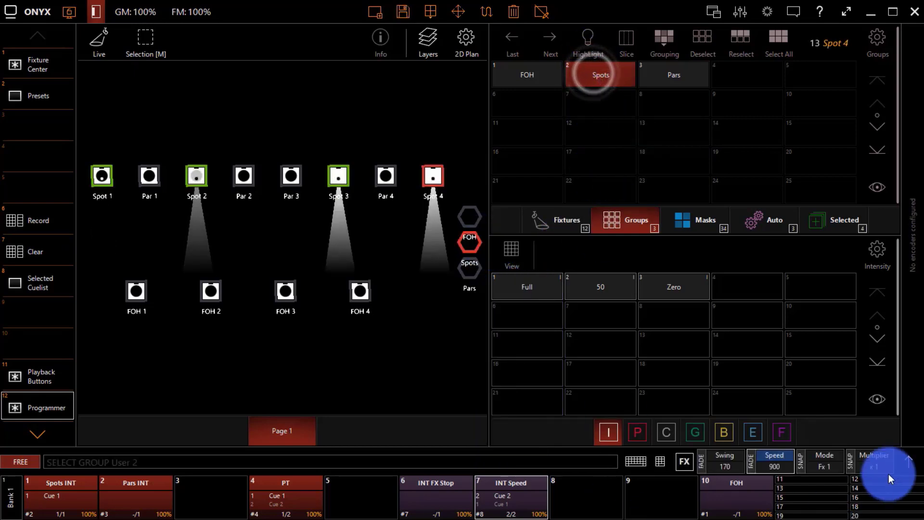
{"action": "left_click", "coordinate": [905, 467]}
{"action": "left_click", "coordinate": [494, 492]}
{"action": "mouse_move", "coordinate": [494, 493]}
{"action": "left_mouse_down"}
{"action": "mouse_move", "coordinate": [499, 389]}
{"action": "mouse_move", "coordinate": [487, 303]}
{"action": "mouse_move", "coordinate": [476, 343]}
{"action": "mouse_move", "coordinate": [481, 421]}
{"action": "mouse_move", "coordinate": [499, 213]}
{"action": "mouse_move", "coordinate": [484, 483]}
{"action": "mouse_move", "coordinate": [513, 478]}
{"action": "mouse_move", "coordinate": [543, 302]}
{"action": "mouse_move", "coordinate": [551, 390]}
{"action": "mouse_move", "coordinate": [541, 443]}
{"action": "mouse_move", "coordinate": [493, 362]}
{"action": "mouse_move", "coordinate": [498, 481]}
{"action": "left_mouse_up"}
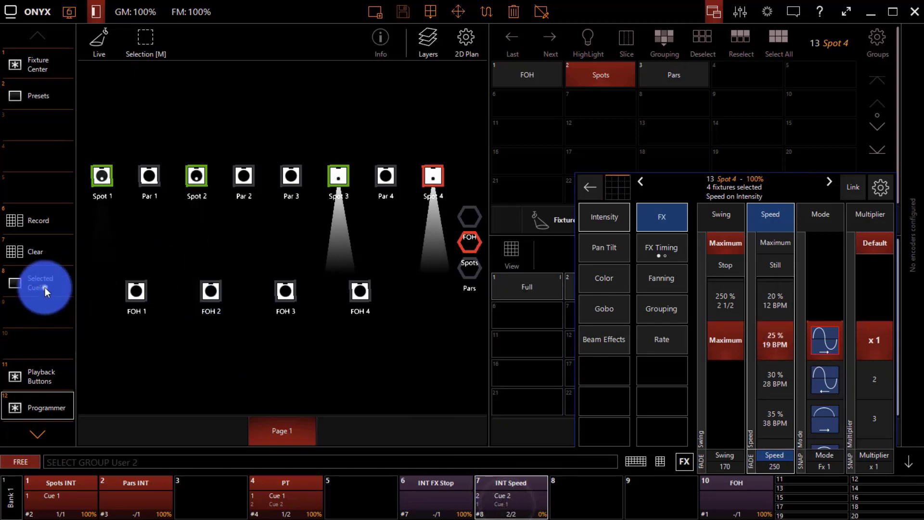
- Set cue 1's fader end and cue 2's fader start to 1 in INT Speed, and test the fader near 0 %
{"action": "left_click", "coordinate": [44, 288]}
{"action": "left_click", "coordinate": [364, 91]}
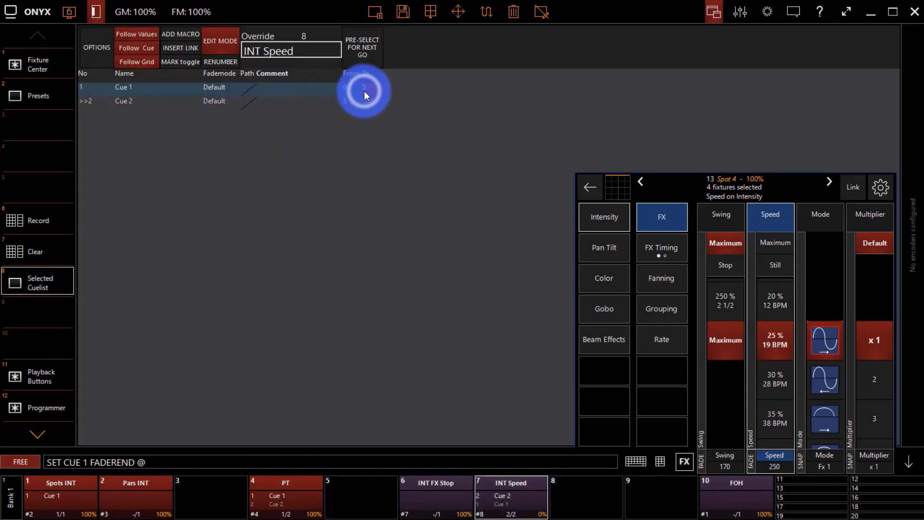
{"action": "type", "text": "1"}
{"action": "key", "text": "Return"}
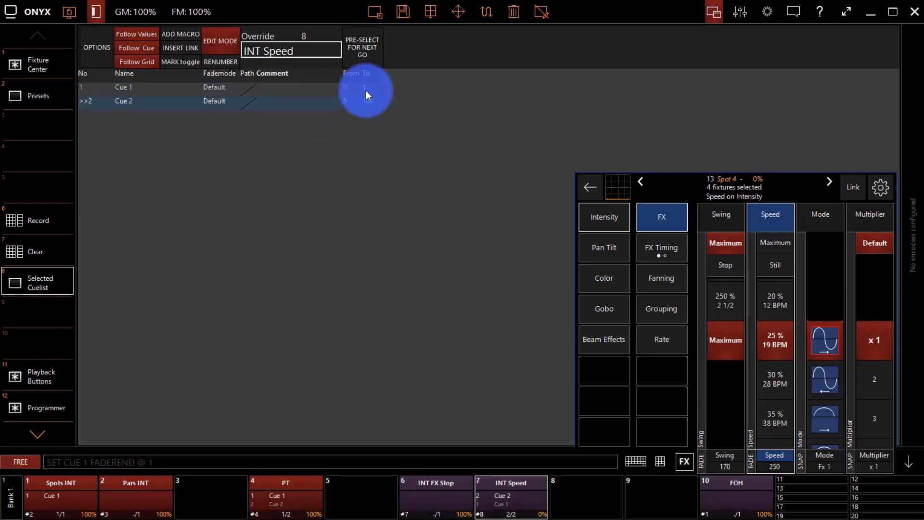
{"action": "left_click", "coordinate": [354, 105]}
{"action": "type", "text": "1"}
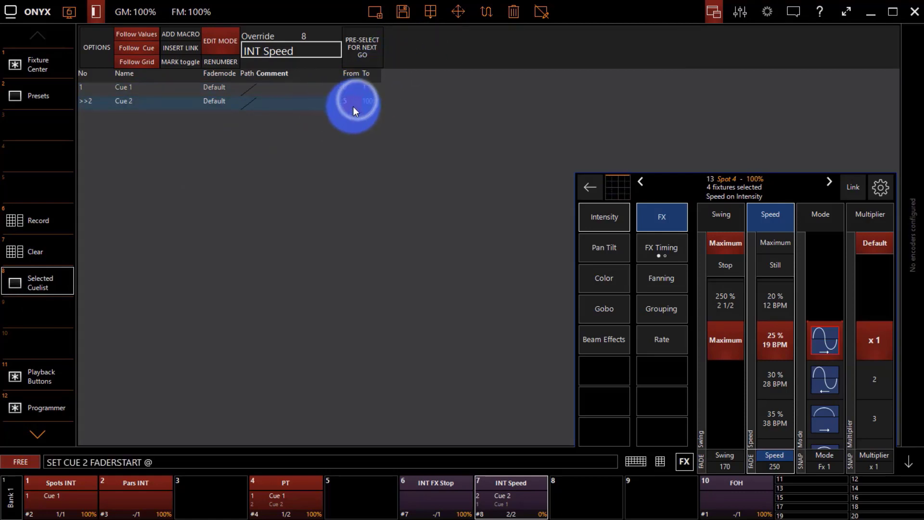
{"action": "key", "text": "Return"}
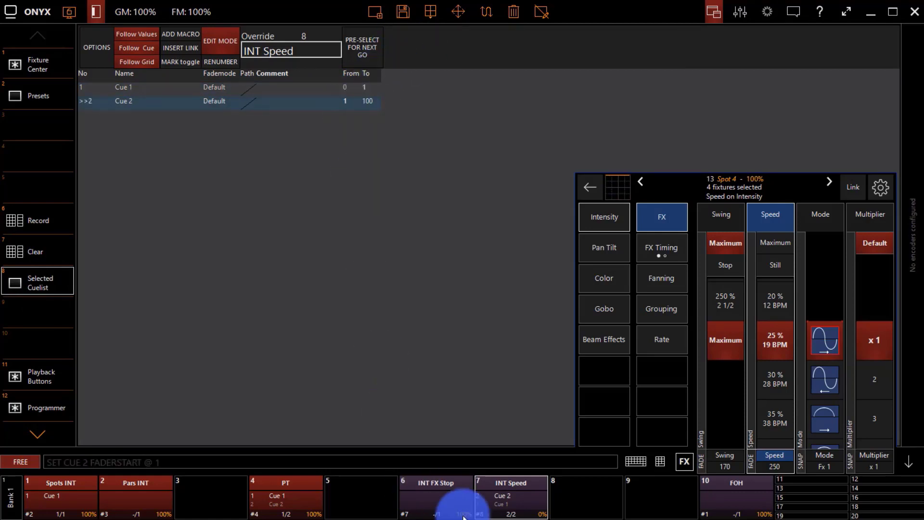
{"action": "left_click", "coordinate": [495, 503]}
{"action": "mouse_move", "coordinate": [485, 452]}
{"action": "left_mouse_down"}
{"action": "mouse_move", "coordinate": [485, 437]}
{"action": "mouse_move", "coordinate": [487, 452]}
{"action": "left_mouse_up"}
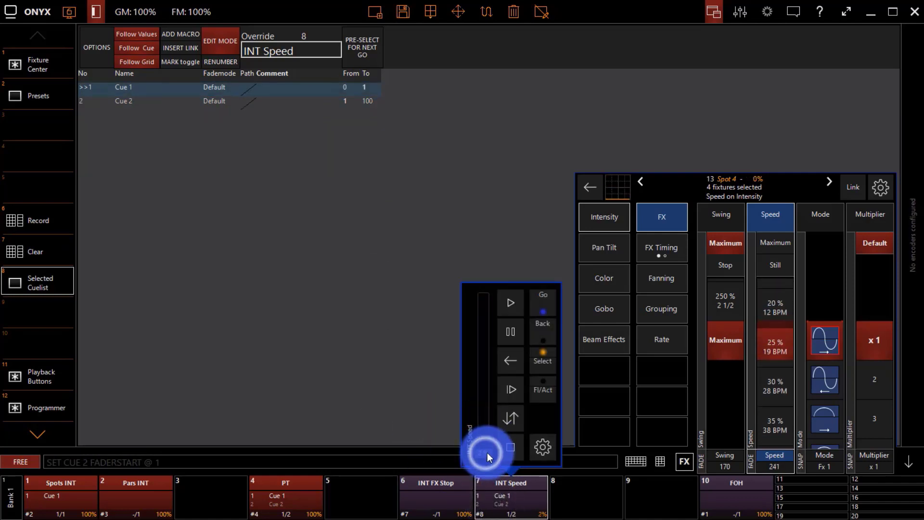
- Check the function assignment, flash timing and general options of the INT Speed cuelist
{"action": "right_click", "coordinate": [510, 488]}
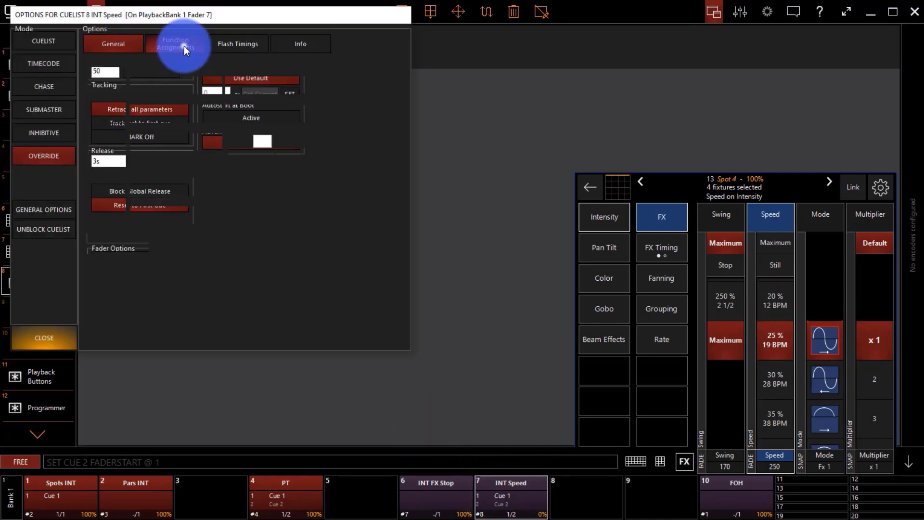
{"action": "left_click", "coordinate": [182, 44]}
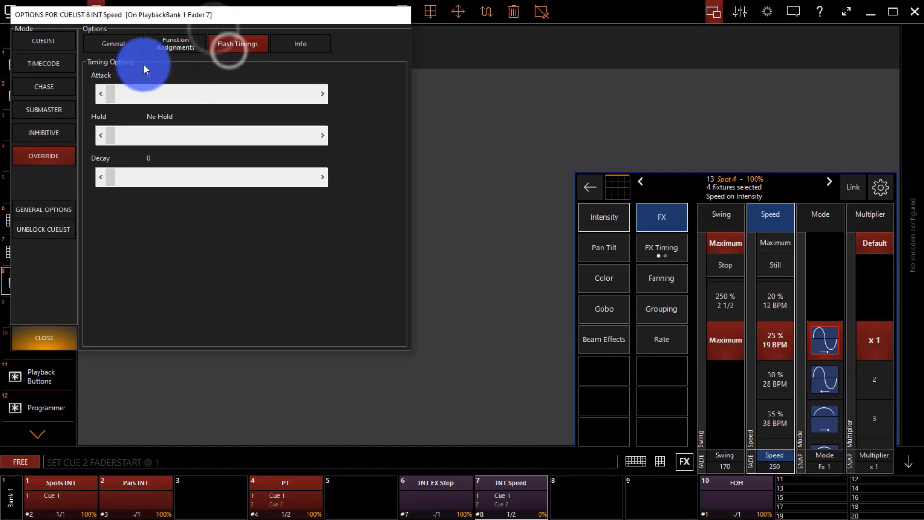
{"action": "left_click", "coordinate": [126, 46]}
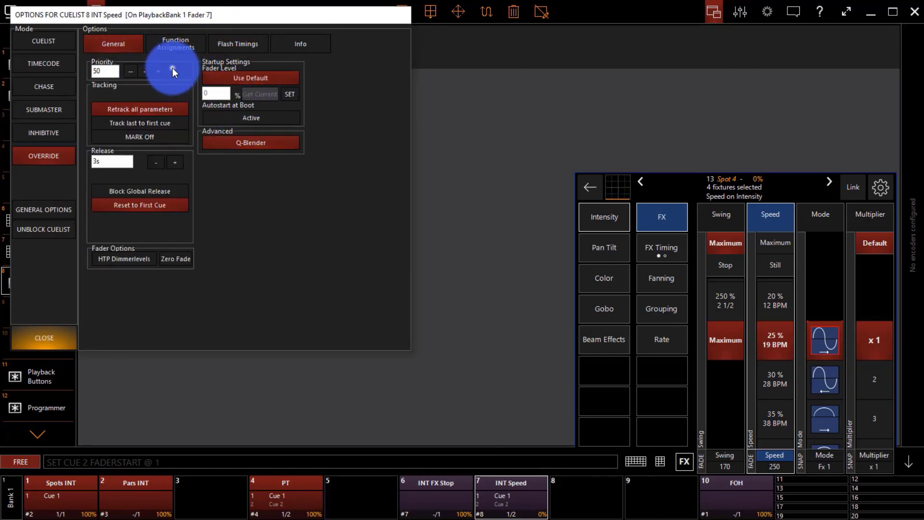
{"action": "left_click", "coordinate": [43, 337]}
- Test the INT Speed fader at and just above 0 % while watching the active cue
{"action": "left_click", "coordinate": [539, 498]}
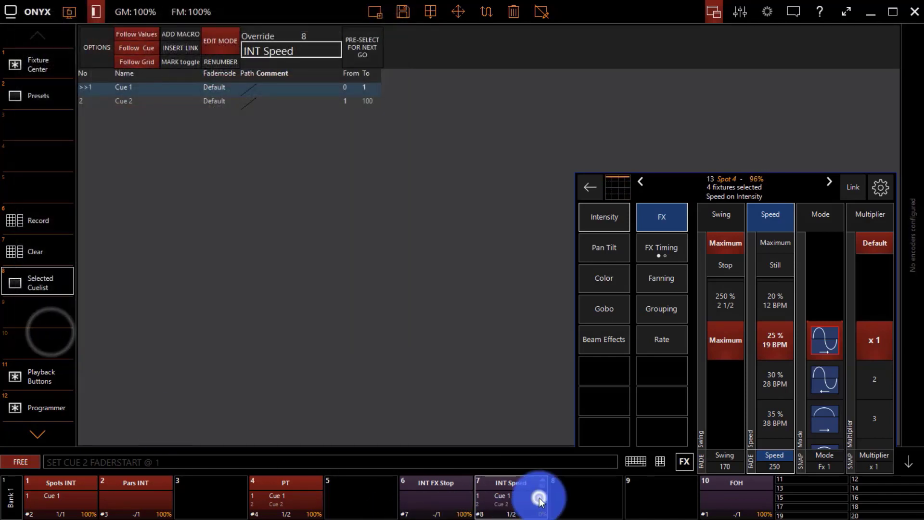
{"action": "left_click_drag", "start_coordinate": [496, 446], "coordinate": [507, 290]}
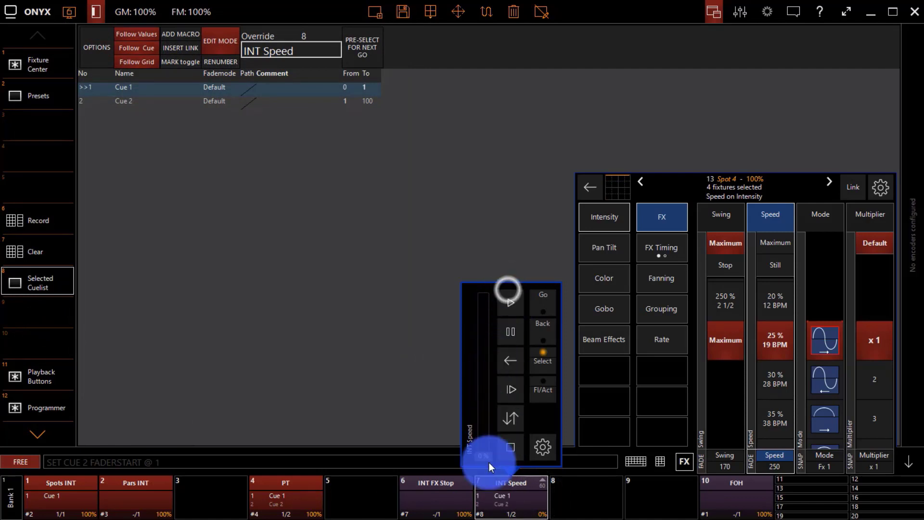
{"action": "left_click_drag", "start_coordinate": [485, 458], "coordinate": [484, 458]}
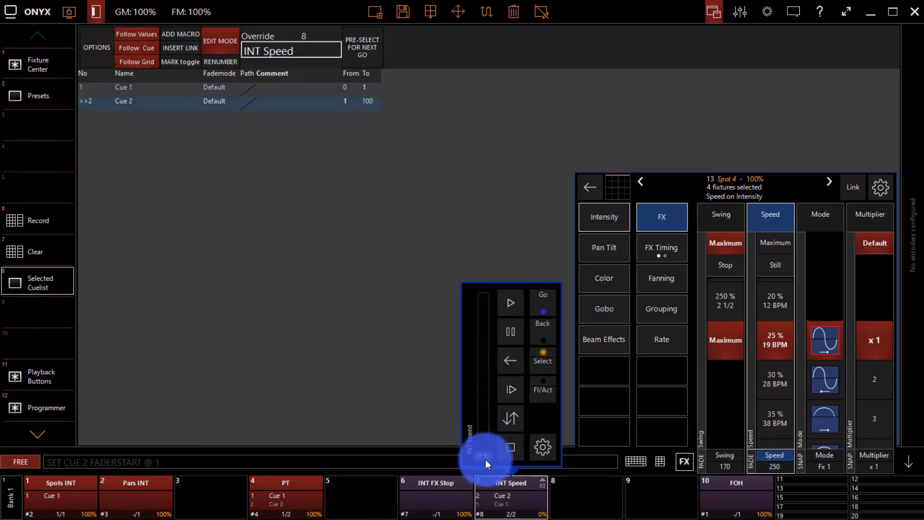
- Set the intensity FX speed of the selected Spots to Stop (0 BPM)
{"action": "left_click", "coordinate": [778, 310]}
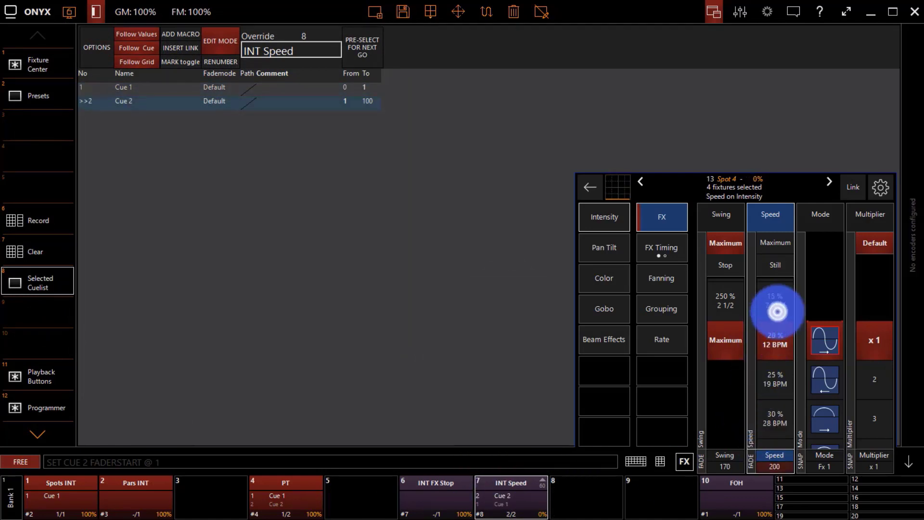
{"action": "left_click", "coordinate": [778, 311]}
{"action": "left_click", "coordinate": [778, 311]}
{"action": "left_click", "coordinate": [778, 311]}
{"action": "left_click", "coordinate": [778, 311]}
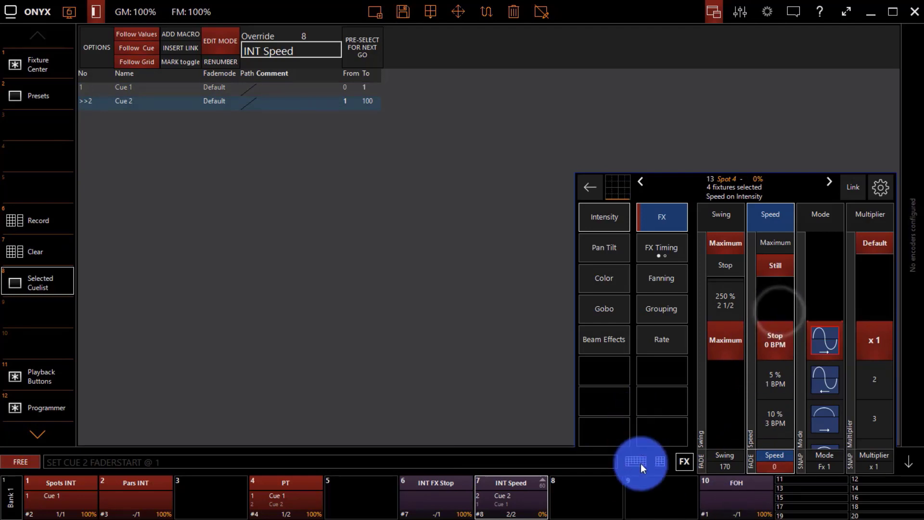
- Merge the programmed FX speed into cue 1 of INT Speed and clear the programmer
{"action": "left_click", "coordinate": [660, 462]}
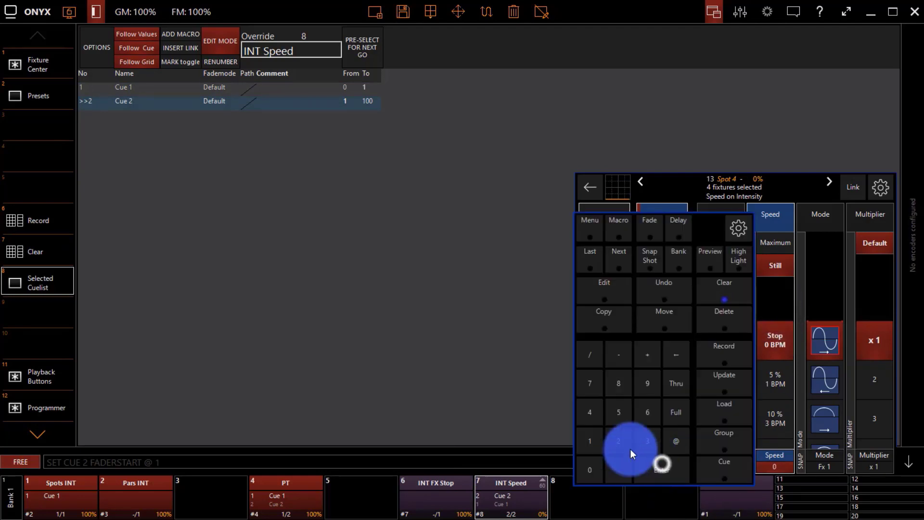
{"action": "left_click", "coordinate": [726, 342]}
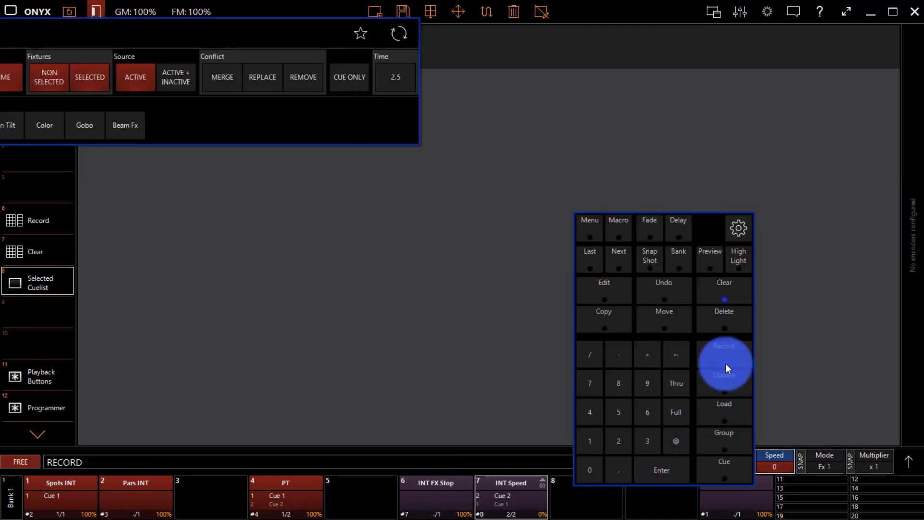
{"action": "left_click", "coordinate": [672, 482]}
{"action": "left_click", "coordinate": [588, 442]}
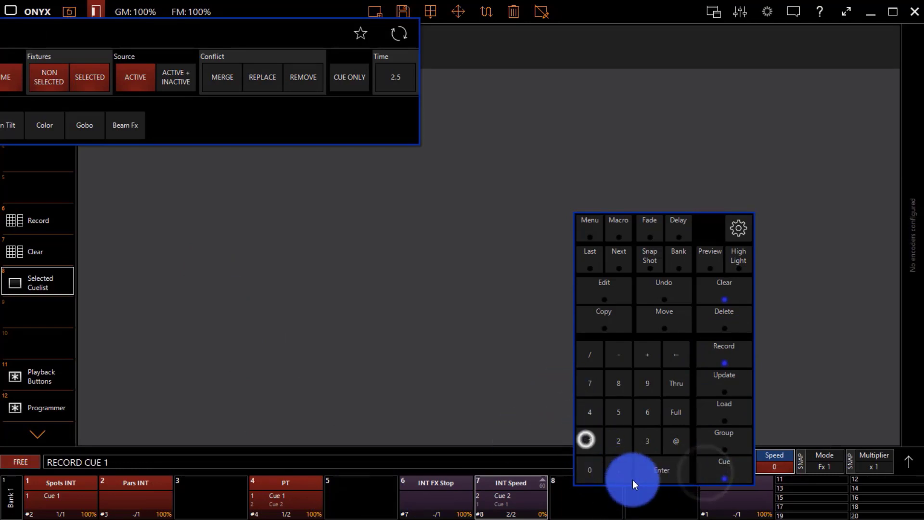
{"action": "left_click", "coordinate": [668, 470]}
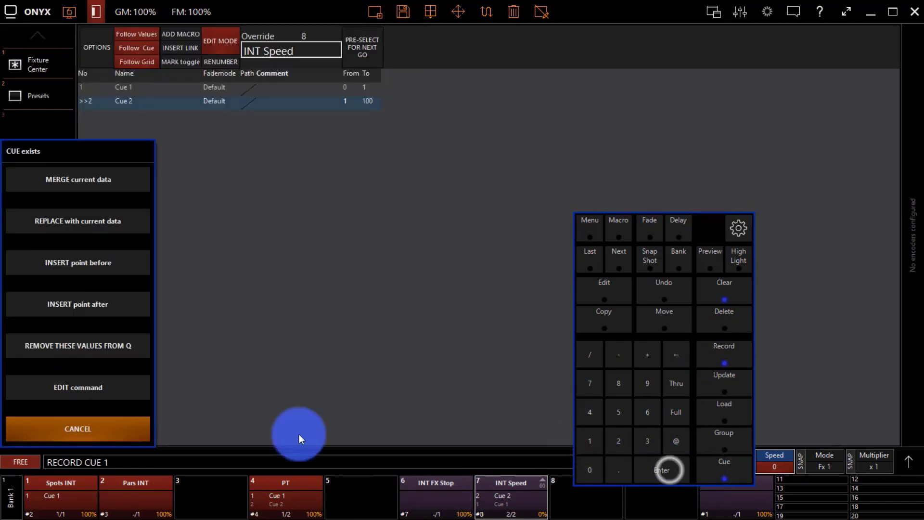
{"action": "left_click", "coordinate": [76, 178]}
{"action": "left_click", "coordinate": [725, 294]}
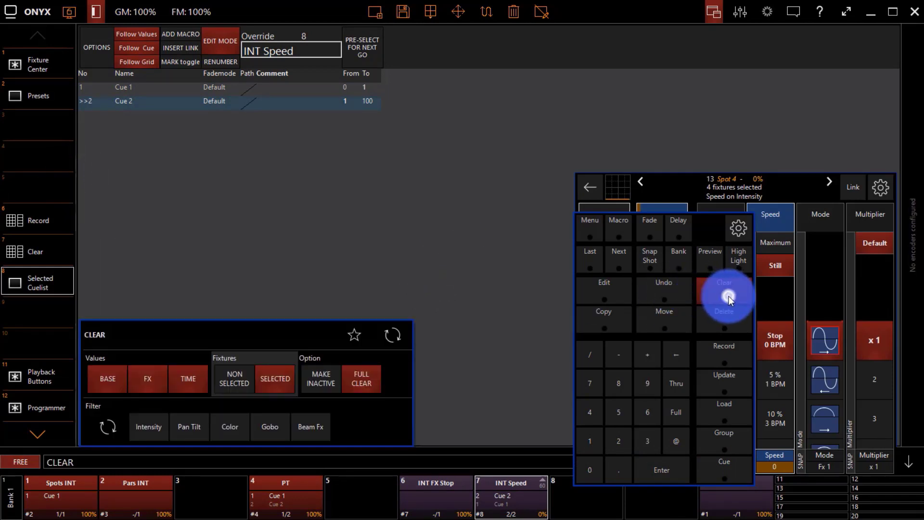
{"action": "left_click", "coordinate": [725, 295]}
- Select the Spots group in the Programmer view and test the INT Speed fader from near 0 % up to 100 %
{"action": "left_click_drag", "start_coordinate": [701, 234], "coordinate": [386, 198]}
{"action": "left_click", "coordinate": [46, 407]}
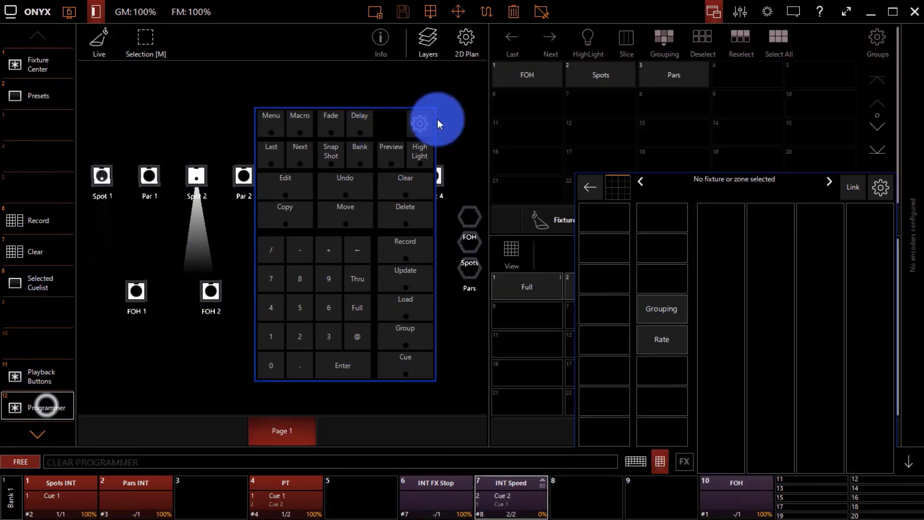
{"action": "left_click", "coordinate": [604, 75]}
{"action": "left_click", "coordinate": [517, 498]}
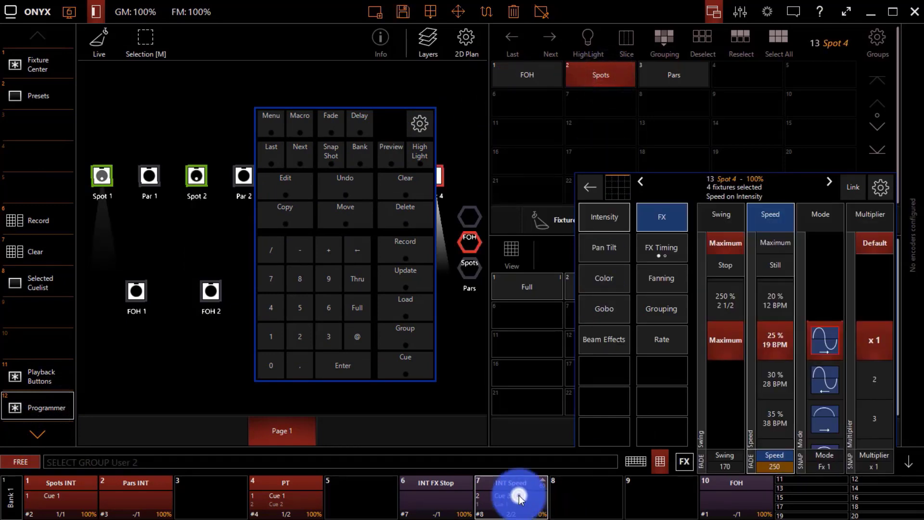
{"action": "left_click_drag", "start_coordinate": [479, 447], "coordinate": [487, 409]}
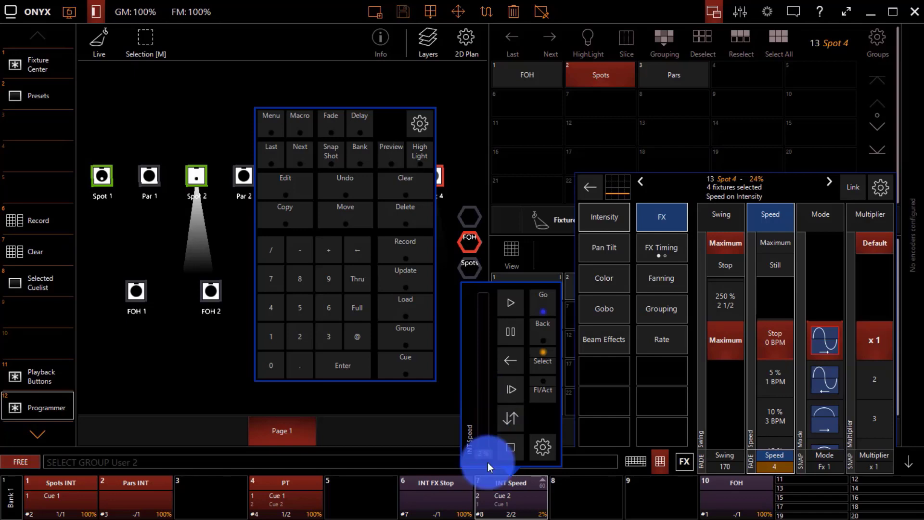
{"action": "left_click_drag", "start_coordinate": [487, 465], "coordinate": [438, 338]}
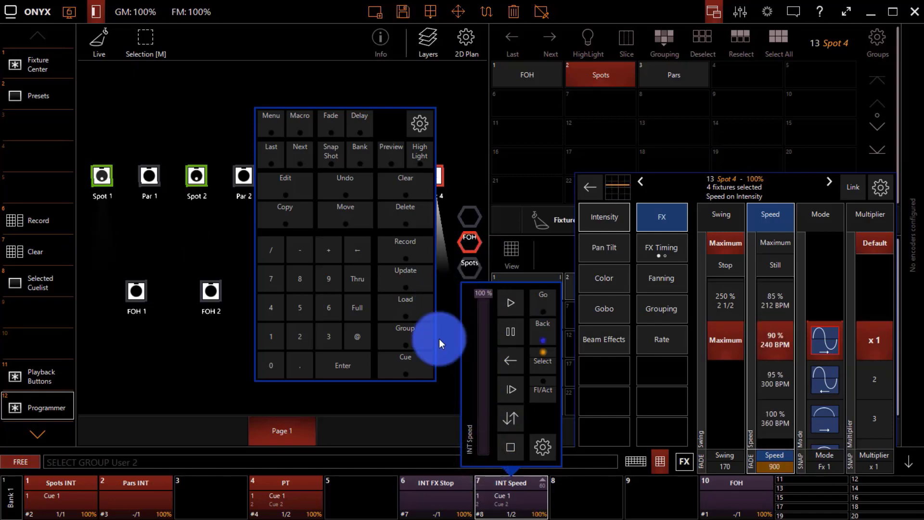
- Close the command keypad and release the INT Speed override cuelist
{"action": "left_click", "coordinate": [645, 478]}
{"action": "left_click", "coordinate": [658, 462]}
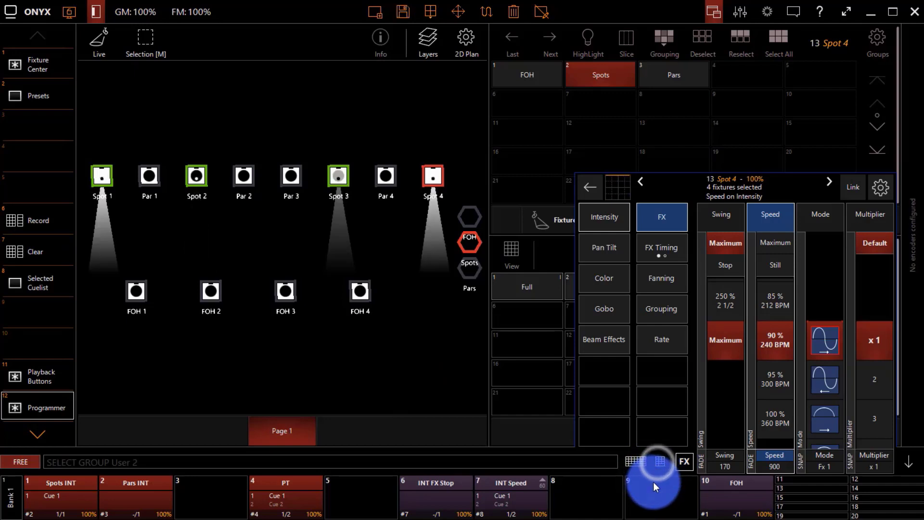
{"action": "left_click", "coordinate": [495, 496]}
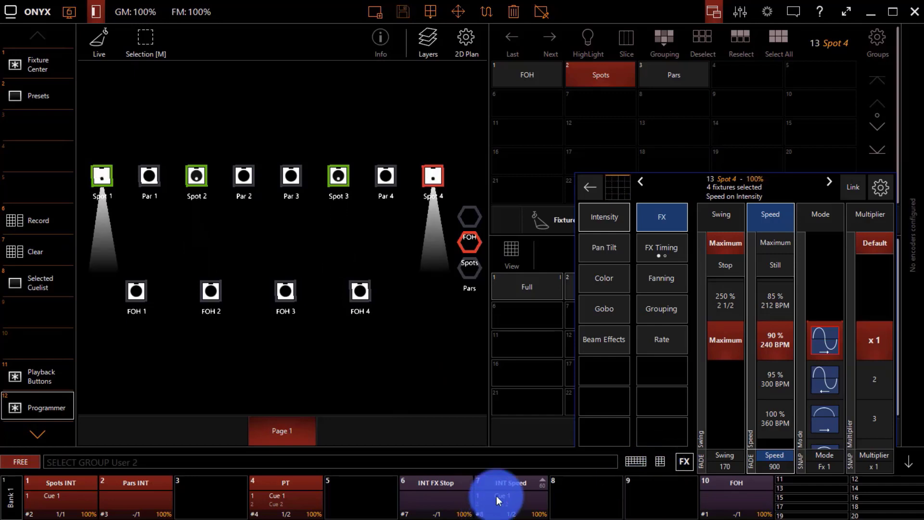
{"action": "left_click", "coordinate": [510, 481]}
{"action": "left_click", "coordinate": [509, 444]}
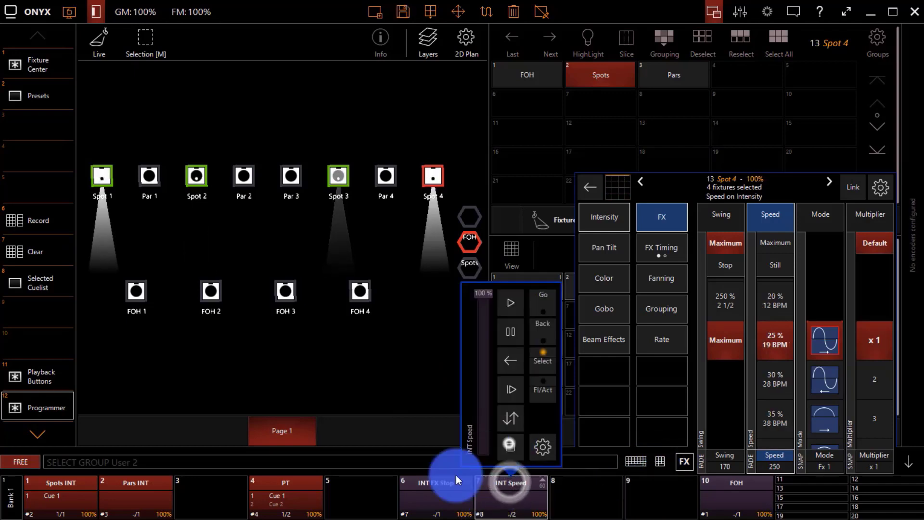
{"action": "left_click", "coordinate": [56, 489]}
{"action": "left_click", "coordinate": [115, 211]}
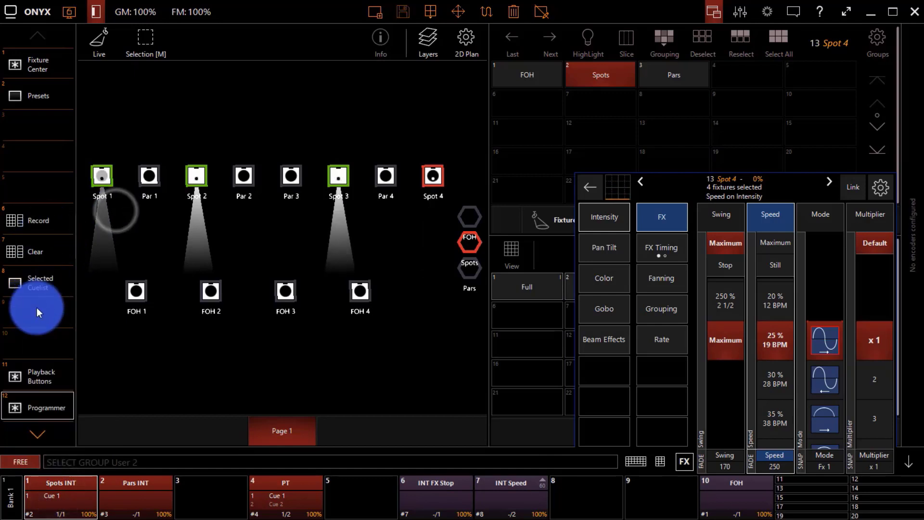
- Release the INT FX 1 Wave cuelist in the Playback Buttons view
{"action": "left_click", "coordinate": [41, 376]}
{"action": "left_click", "coordinate": [189, 30]}
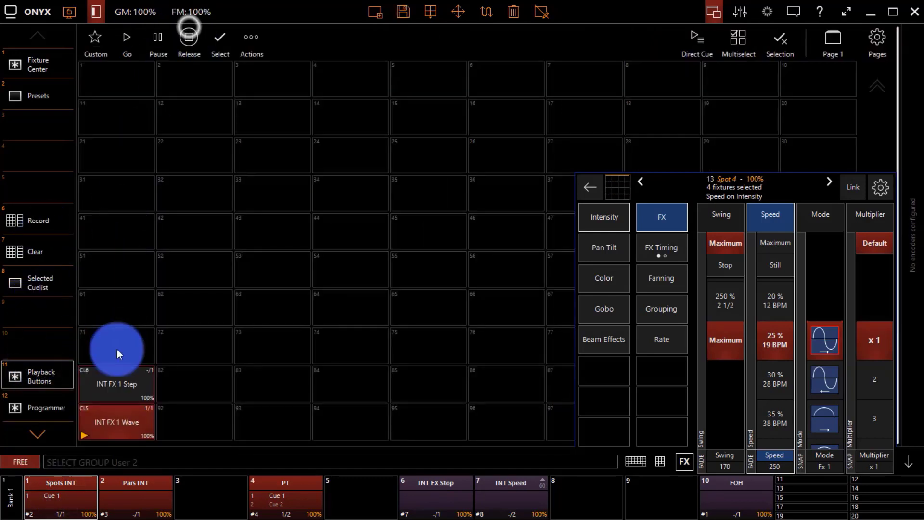
{"action": "left_click", "coordinate": [118, 413]}
{"action": "left_click", "coordinate": [264, 384]}
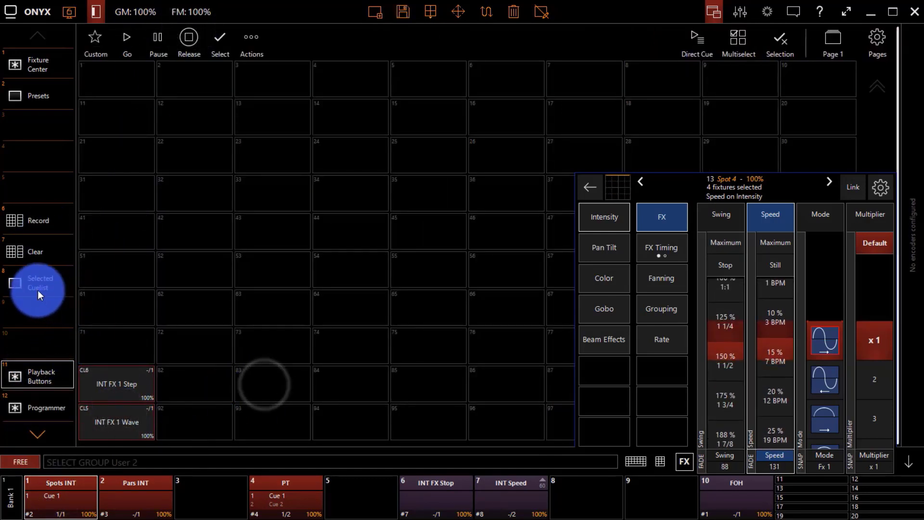
- Add a new screen with the FX Macro presets to empty sidebar slot 9 and save it as FX Macro
{"action": "left_click", "coordinate": [37, 314]}
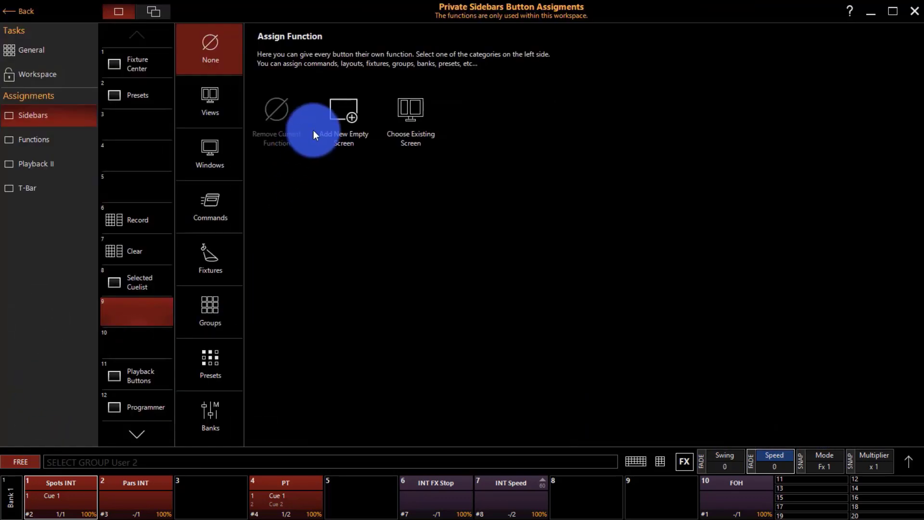
{"action": "left_click", "coordinate": [342, 89]}
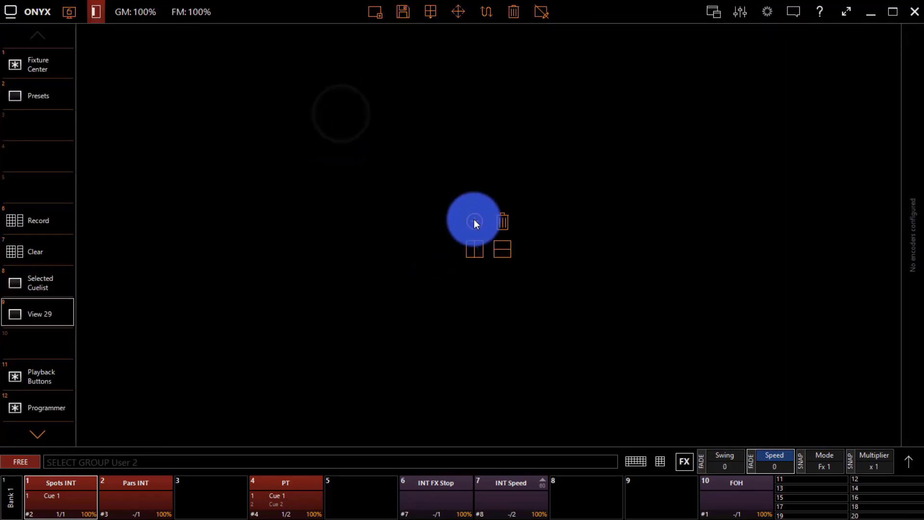
{"action": "left_click", "coordinate": [473, 220]}
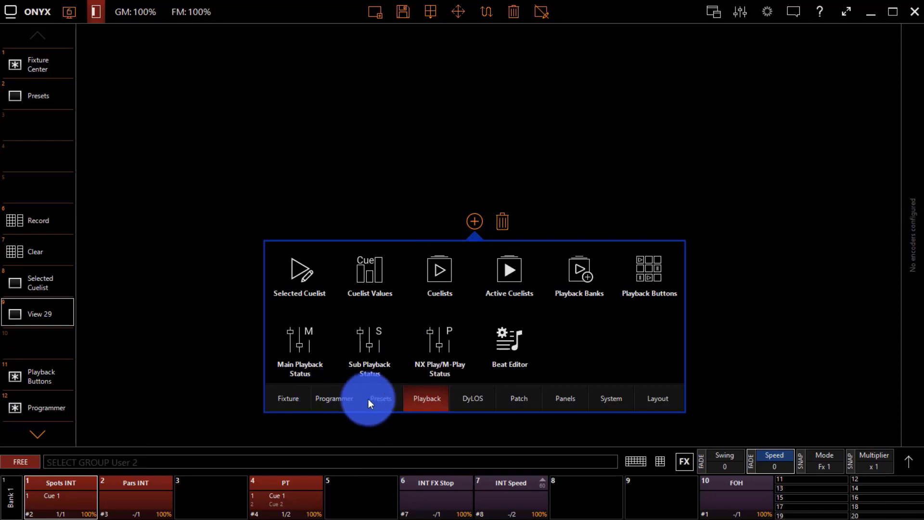
{"action": "left_click", "coordinate": [391, 399]}
{"action": "left_click", "coordinate": [433, 339]}
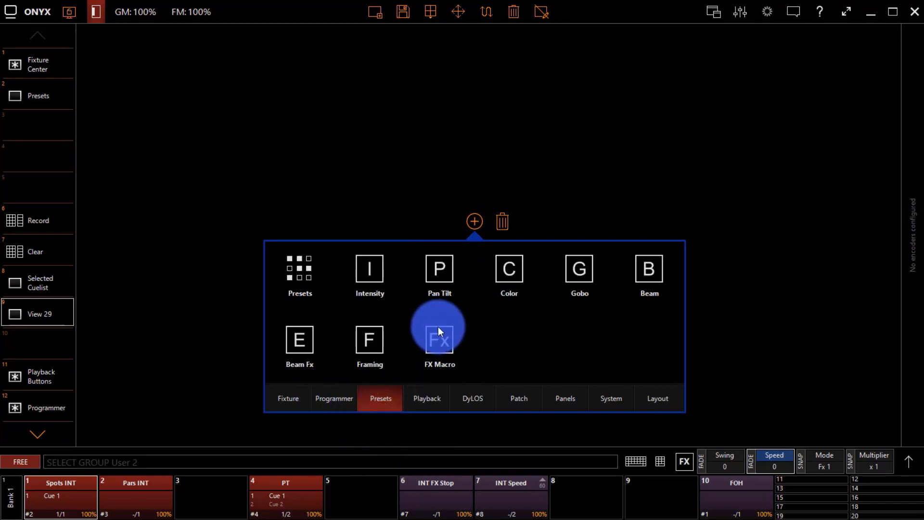
{"action": "left_click", "coordinate": [438, 340]}
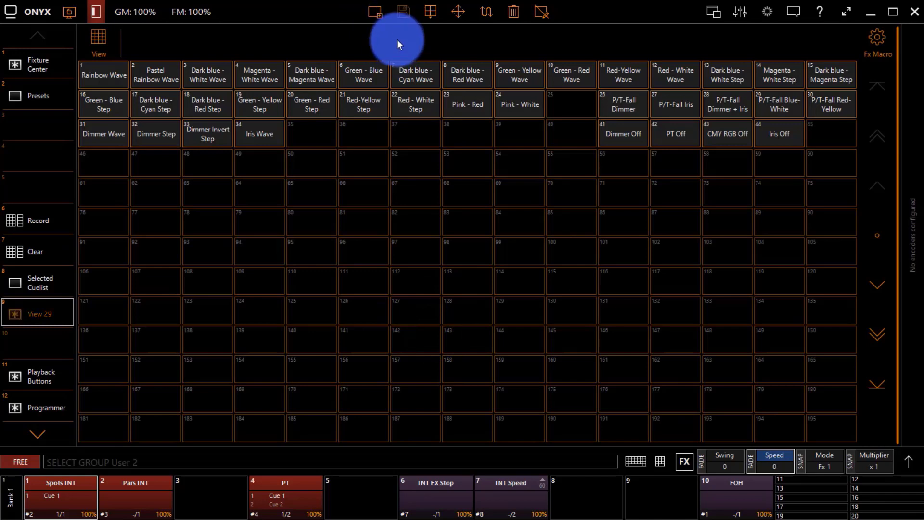
{"action": "left_click", "coordinate": [403, 12]}
{"action": "left_click", "coordinate": [527, 367]}
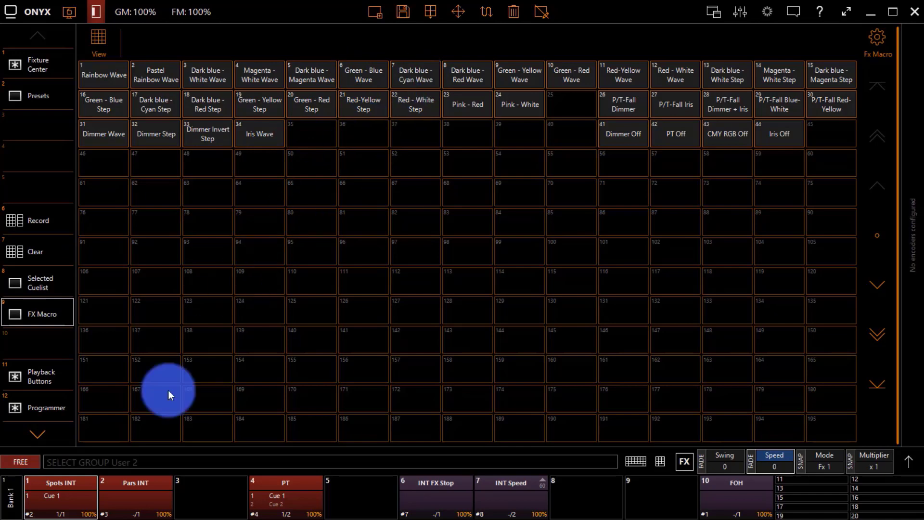
- Clear the programmer in the Programmer view and select the Pars group with the color presets shown
{"action": "left_click", "coordinate": [54, 406]}
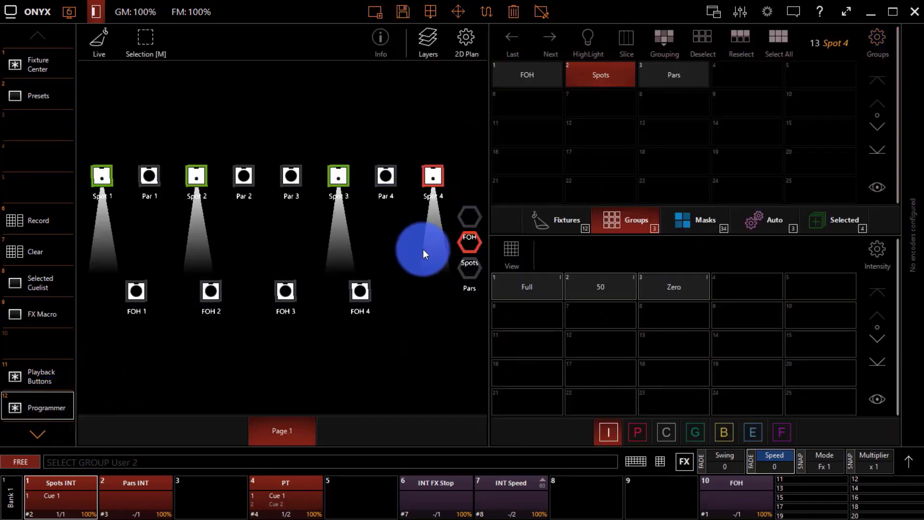
{"action": "left_click", "coordinate": [41, 238]}
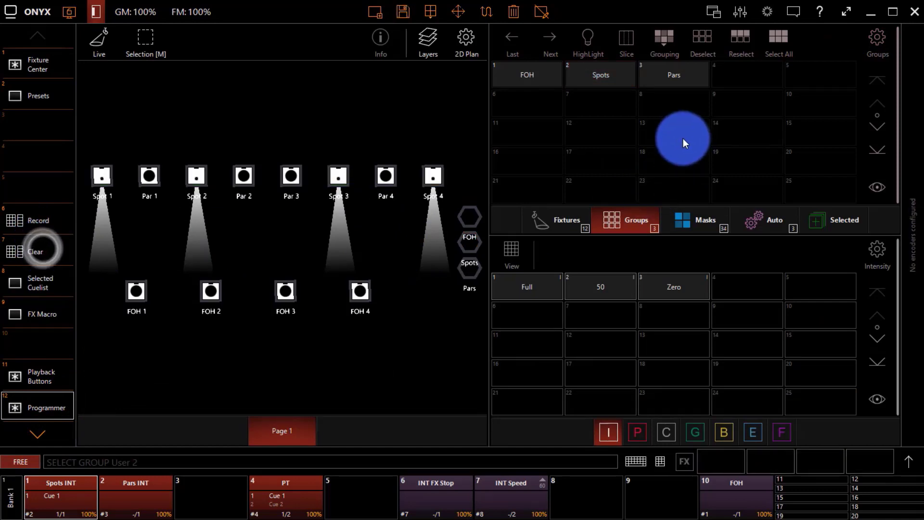
{"action": "left_click", "coordinate": [677, 54]}
{"action": "left_click", "coordinate": [672, 78]}
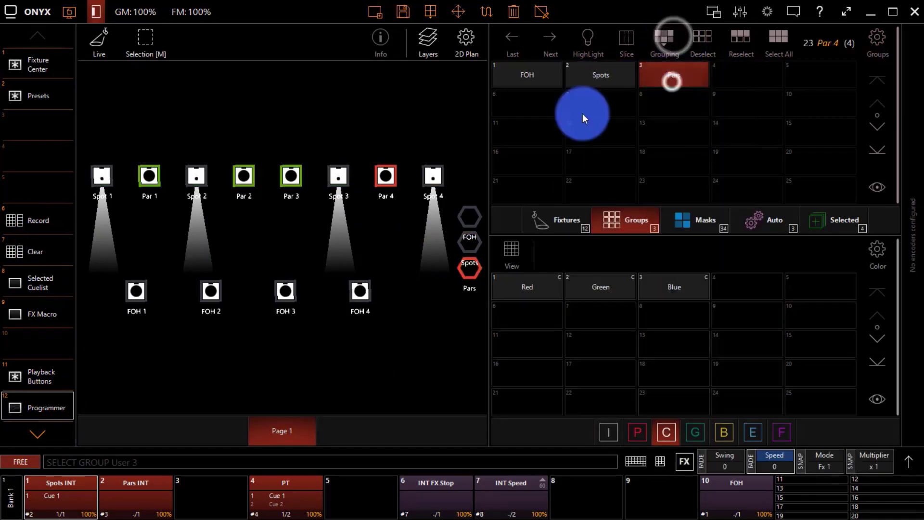
- Release the Spots INT cuelist and start Pars INT with its fader at 100 %
{"action": "left_click", "coordinate": [59, 488]}
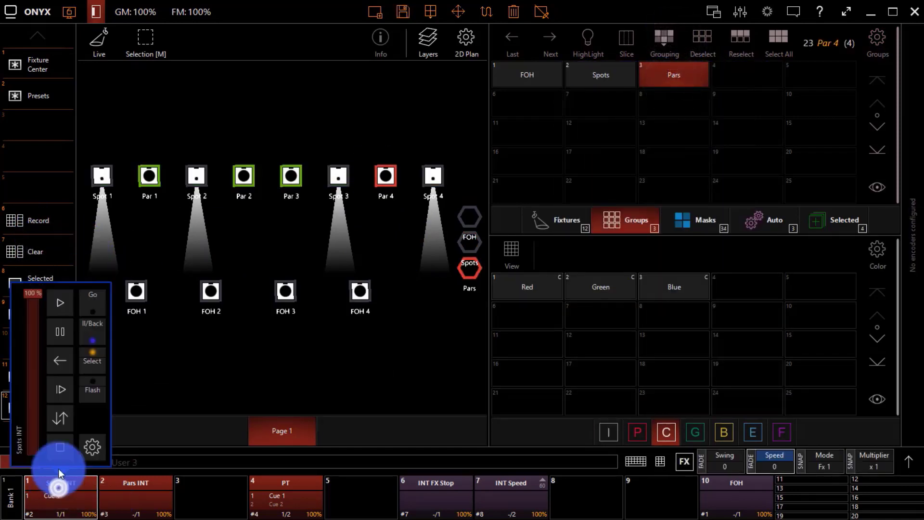
{"action": "left_click", "coordinate": [55, 454]}
{"action": "left_click", "coordinate": [123, 503]}
{"action": "left_click", "coordinate": [130, 293]}
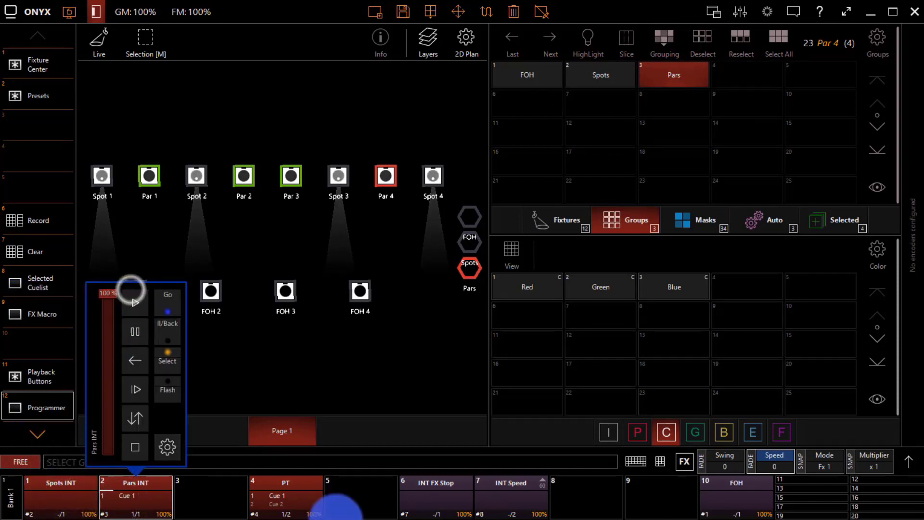
{"action": "left_click", "coordinate": [291, 465]}
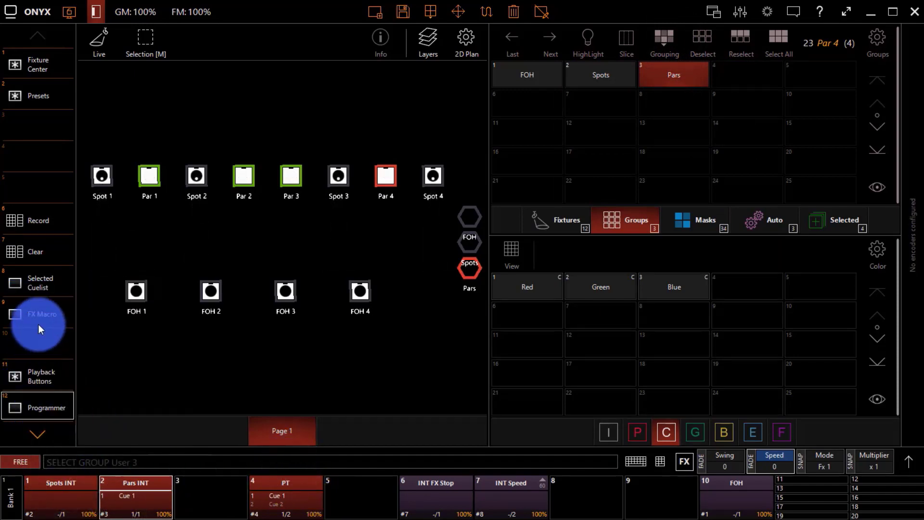
- Apply the Rainbow Wave FX macro to the Pars and set the color effect's Wave per X to Amount 4
{"action": "left_click", "coordinate": [30, 313]}
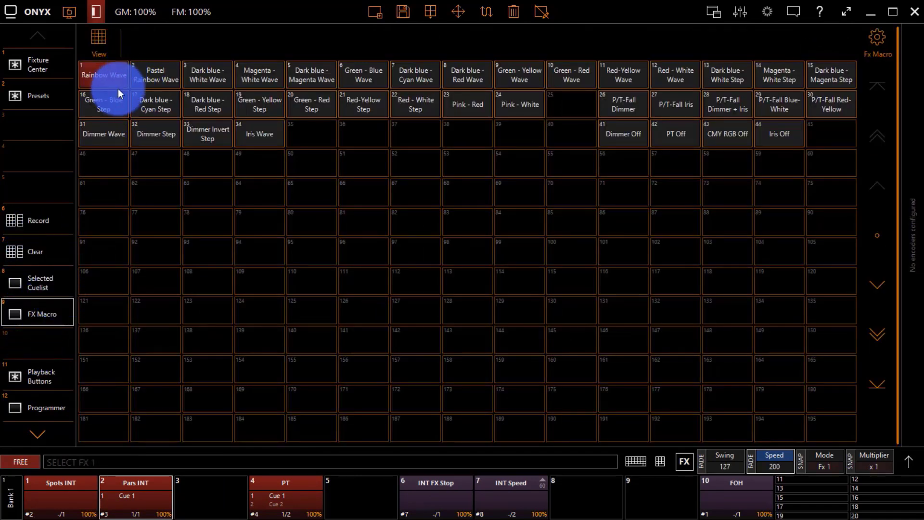
{"action": "left_click", "coordinate": [48, 404]}
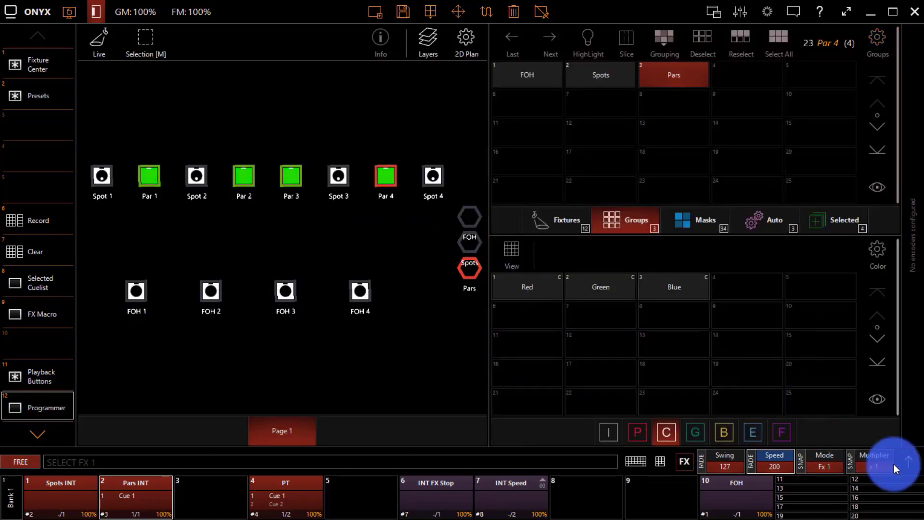
{"action": "left_click", "coordinate": [917, 462]}
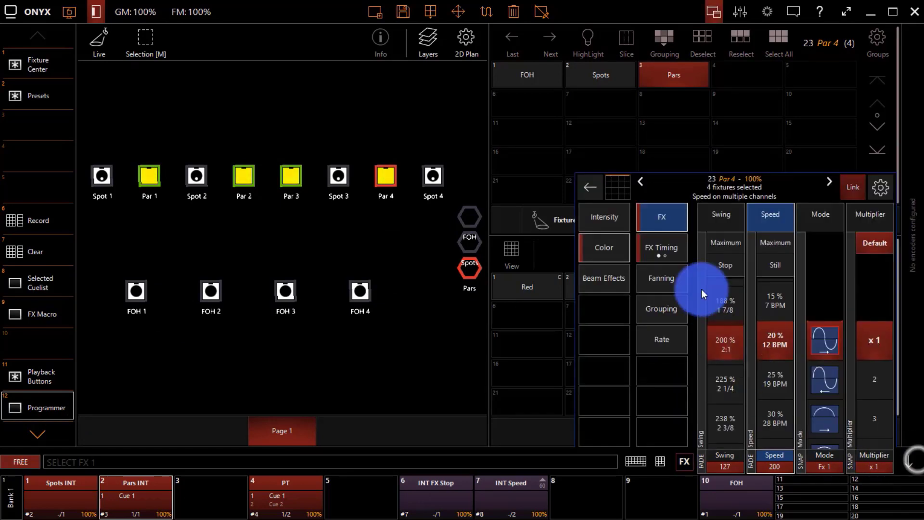
{"action": "left_click", "coordinate": [660, 247]}
{"action": "left_click", "coordinate": [718, 235]}
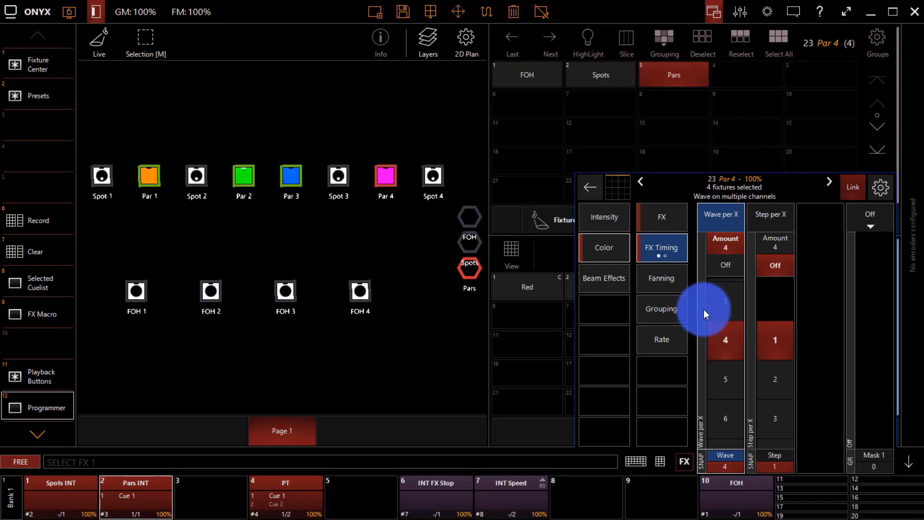
- Apply the Dark blue - White Wave FX macro to the Pars and try Wave per X at Amount 4 and Off
{"action": "left_click", "coordinate": [45, 314]}
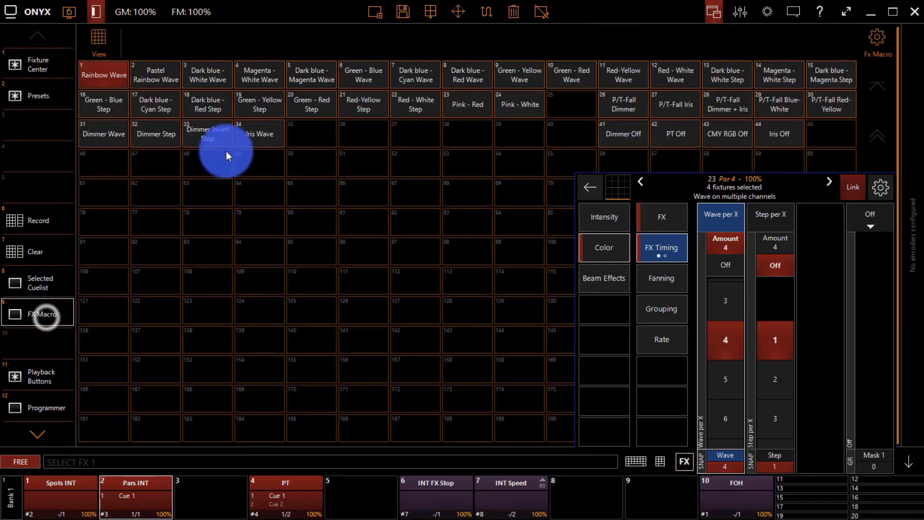
{"action": "left_click", "coordinate": [198, 73]}
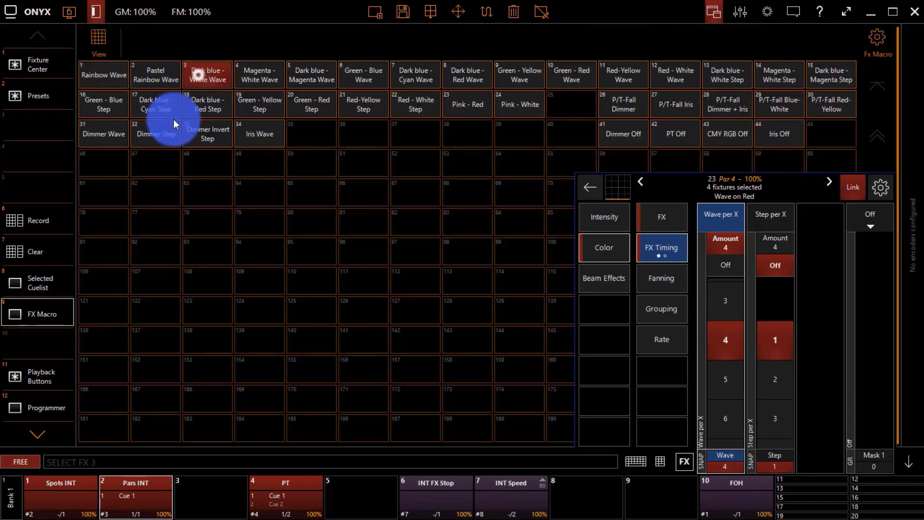
{"action": "left_click", "coordinate": [40, 409]}
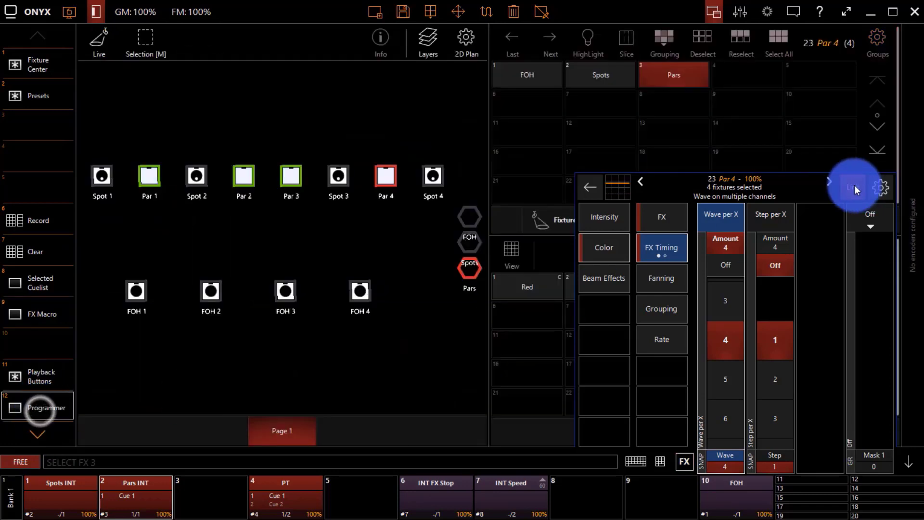
{"action": "left_click", "coordinate": [735, 242]}
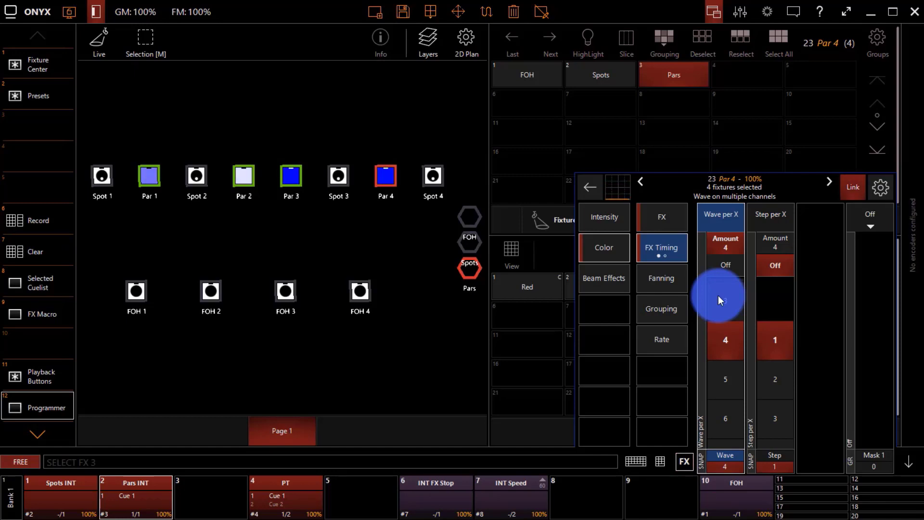
{"action": "left_click", "coordinate": [729, 268]}
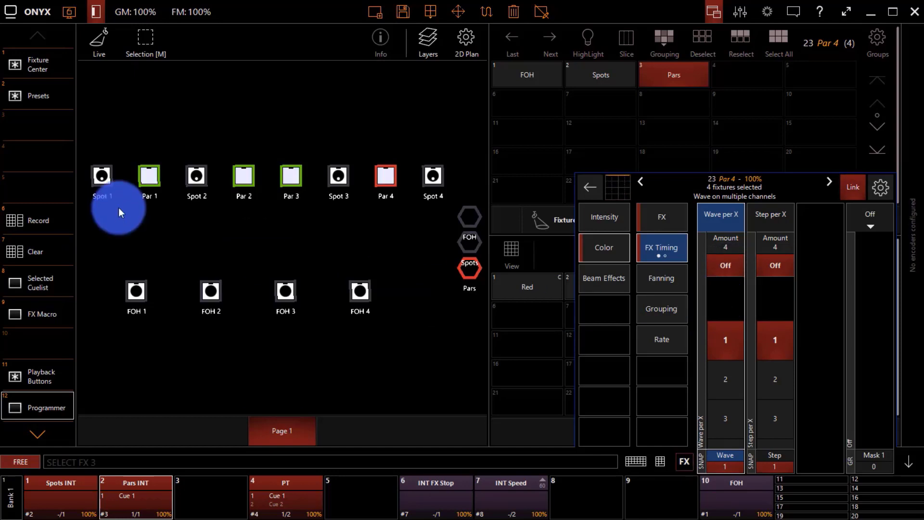
- Clear the programmer and turn off the Link option for the fixture parameters
{"action": "left_click", "coordinate": [75, 249]}
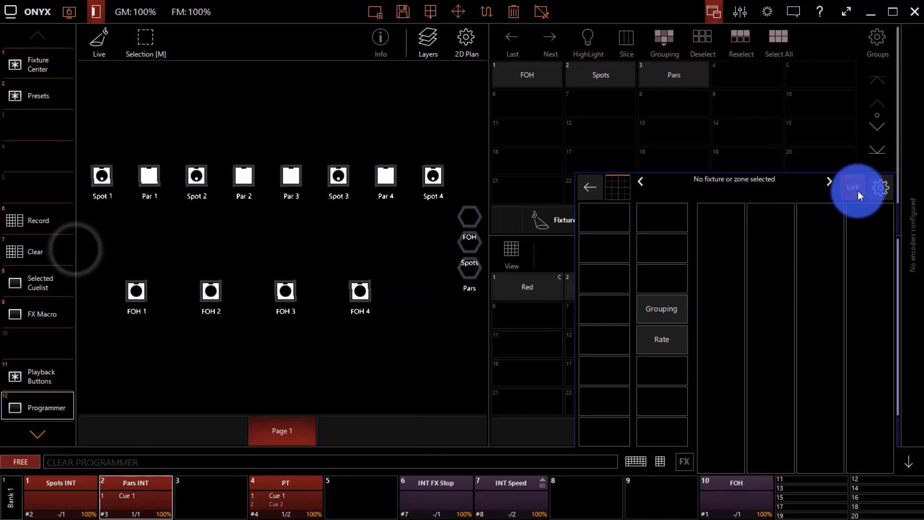
{"action": "left_click", "coordinate": [858, 191]}
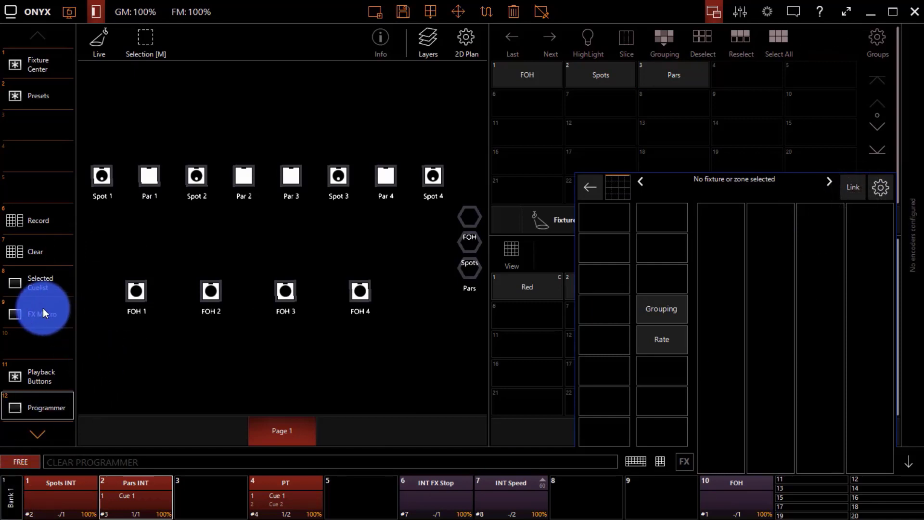
{"action": "left_click", "coordinate": [42, 377]}
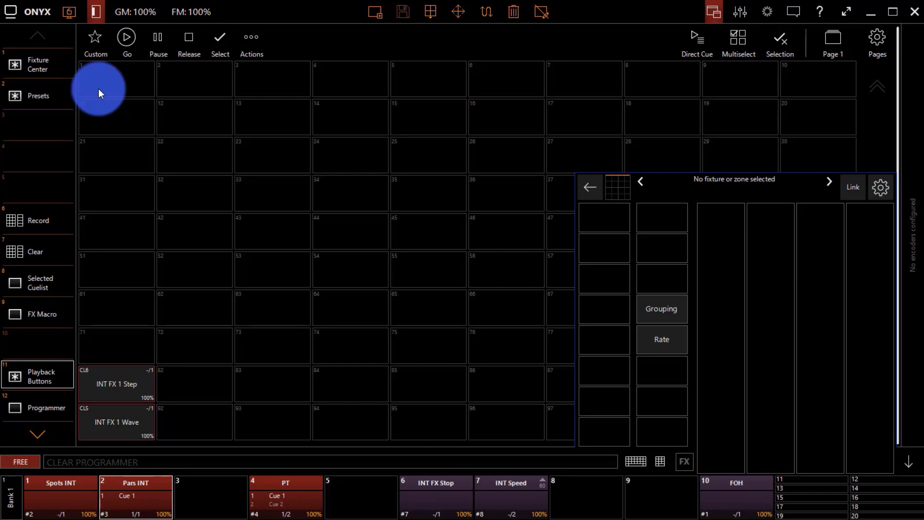
{"action": "left_click", "coordinate": [73, 414]}
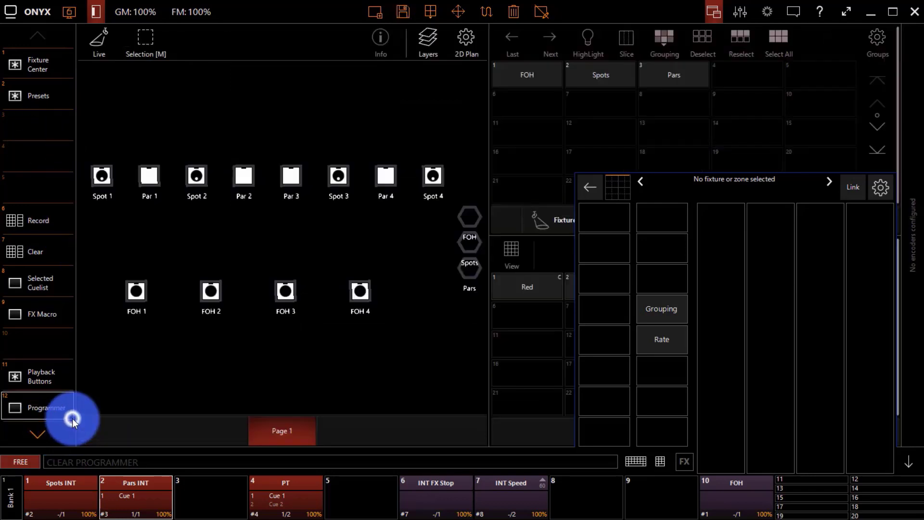
- Select the Spots group, hide the expanded parameter controls and apply the Red color preset
{"action": "left_click", "coordinate": [584, 75]}
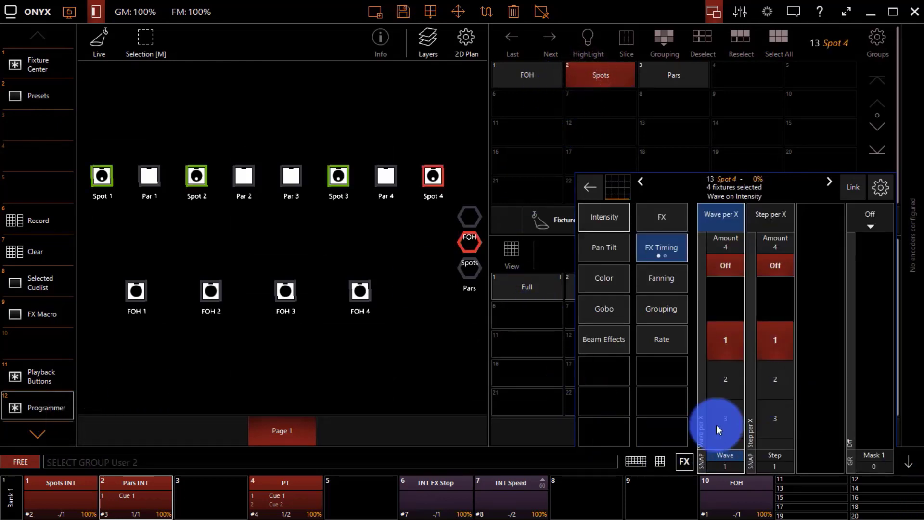
{"action": "left_click", "coordinate": [909, 464]}
{"action": "left_click", "coordinate": [699, 361]}
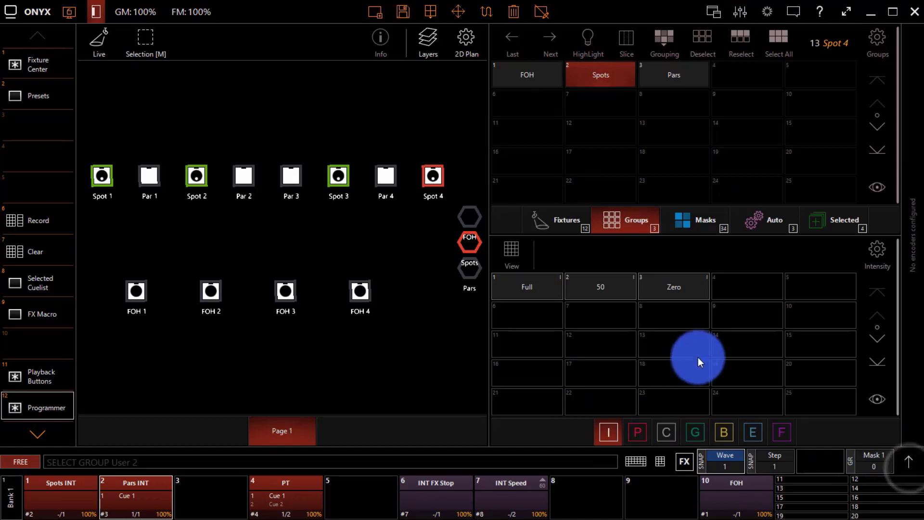
{"action": "left_click", "coordinate": [665, 432]}
{"action": "left_click", "coordinate": [518, 287]}
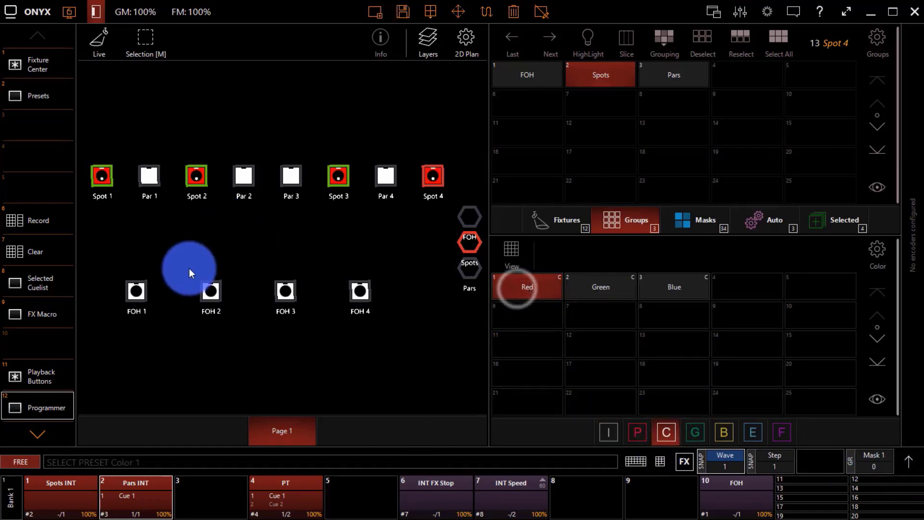
- Record the red Spots look to playback button 1 as a cuelist named Spots Red
{"action": "left_click", "coordinate": [28, 224]}
{"action": "left_click", "coordinate": [18, 371]}
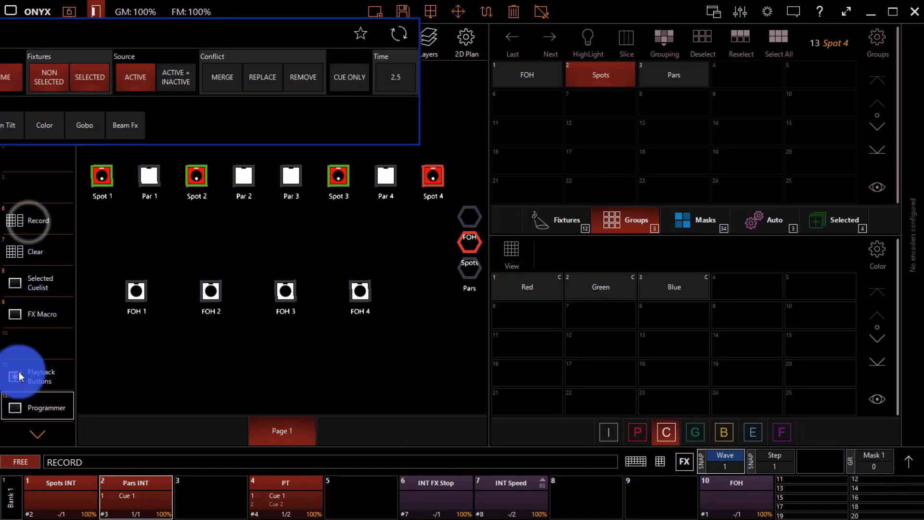
{"action": "left_click_drag", "start_coordinate": [113, 35], "coordinate": [140, 403]}
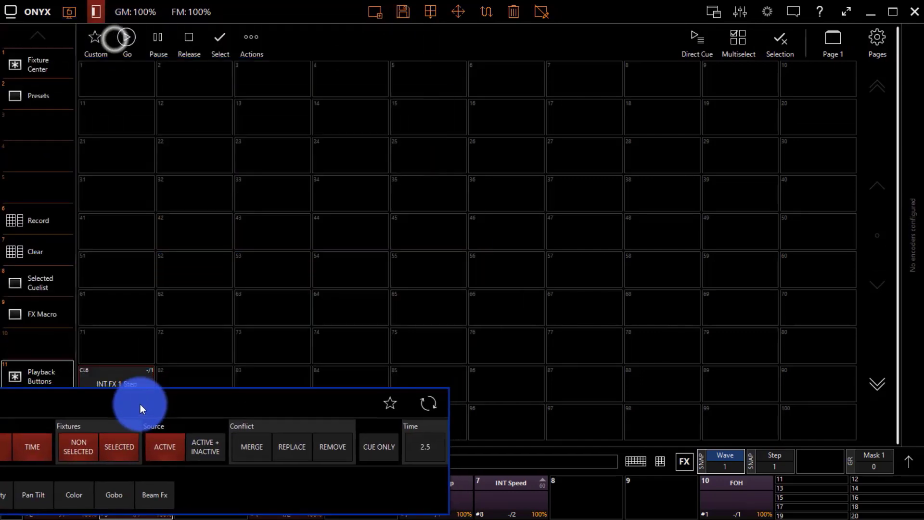
{"action": "left_click", "coordinate": [128, 71]}
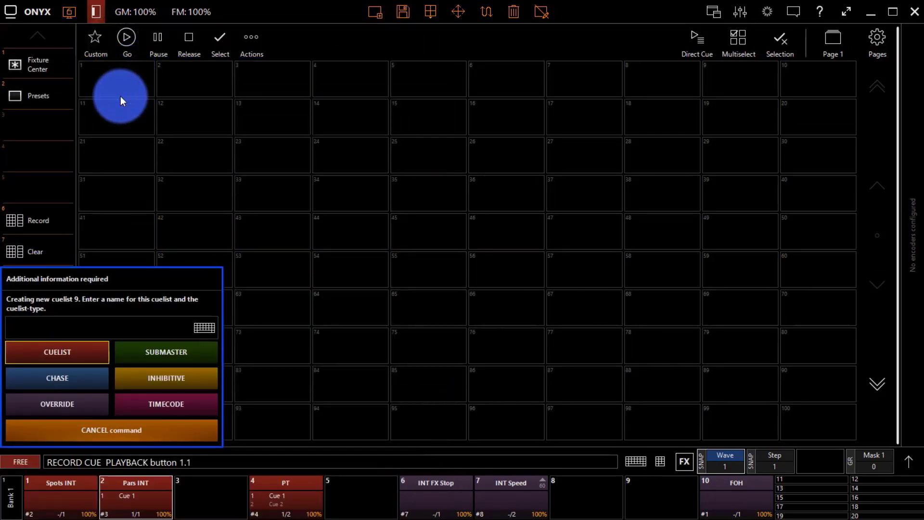
{"action": "type", "text": "Spots Re"}
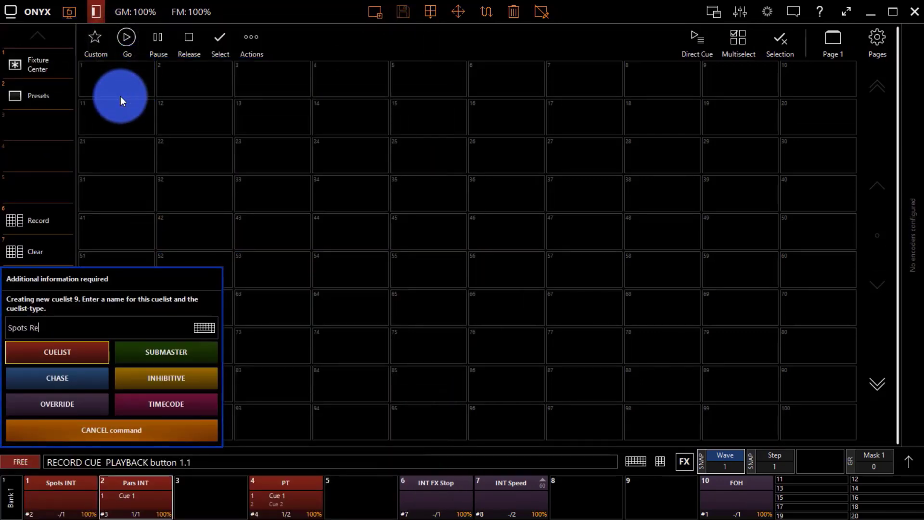
{"action": "type", "text": "d"}
{"action": "key", "text": "Return"}
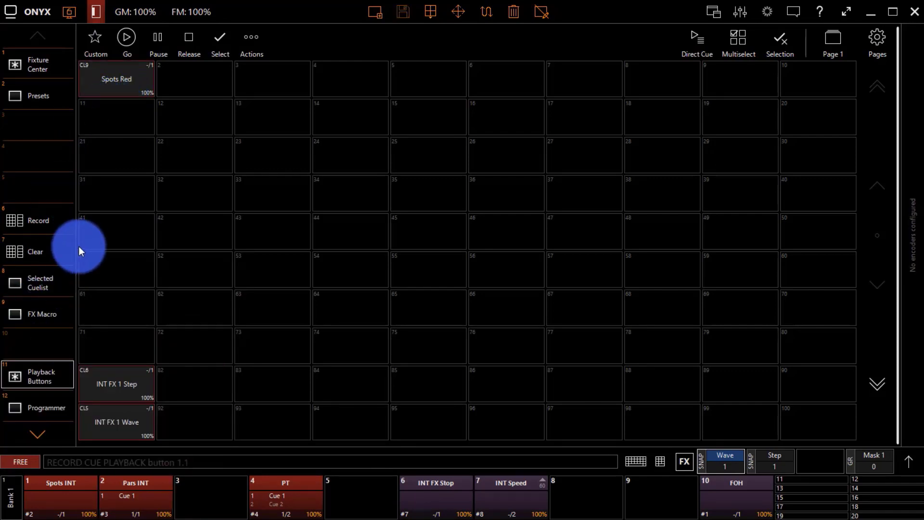
- Apply the Green color preset to the Spots and record it to playback button 2 as a cuelist named Green
{"action": "left_click", "coordinate": [33, 409]}
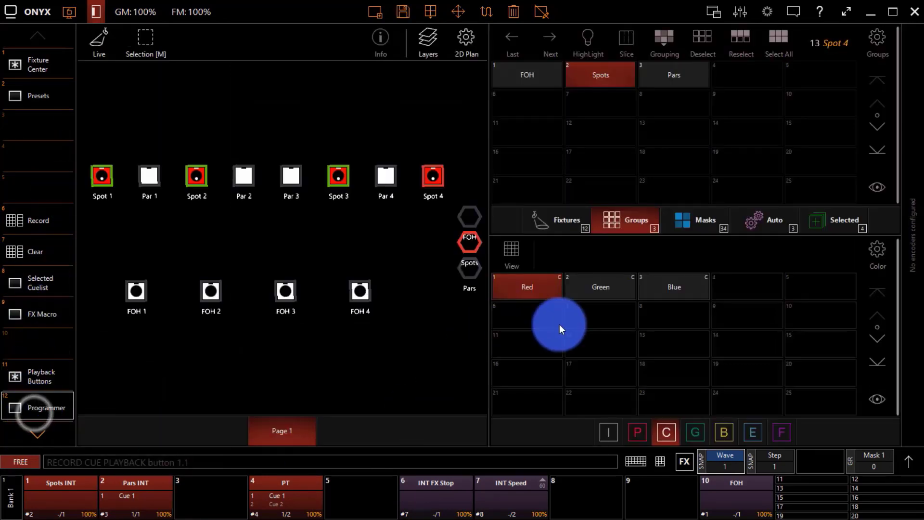
{"action": "left_click", "coordinate": [599, 290]}
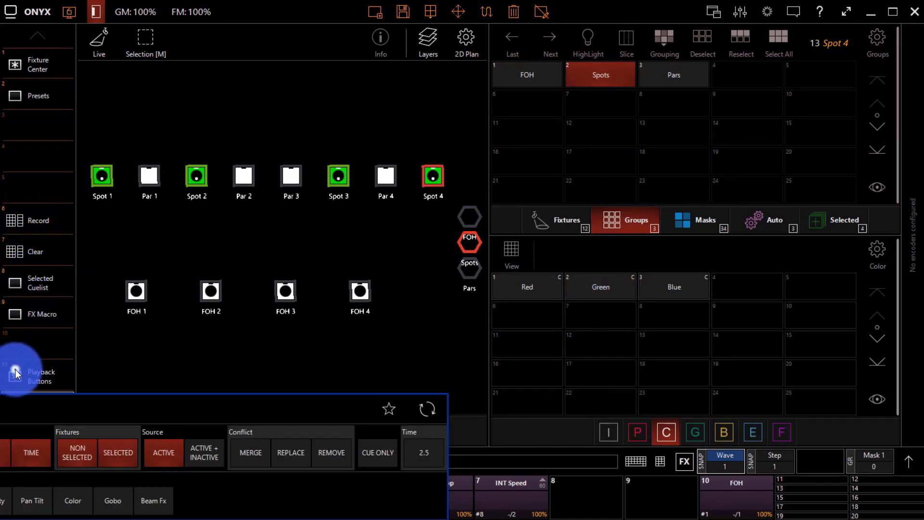
{"action": "left_click", "coordinate": [16, 370]}
{"action": "left_click", "coordinate": [168, 71]}
{"action": "type", "text": "G"}
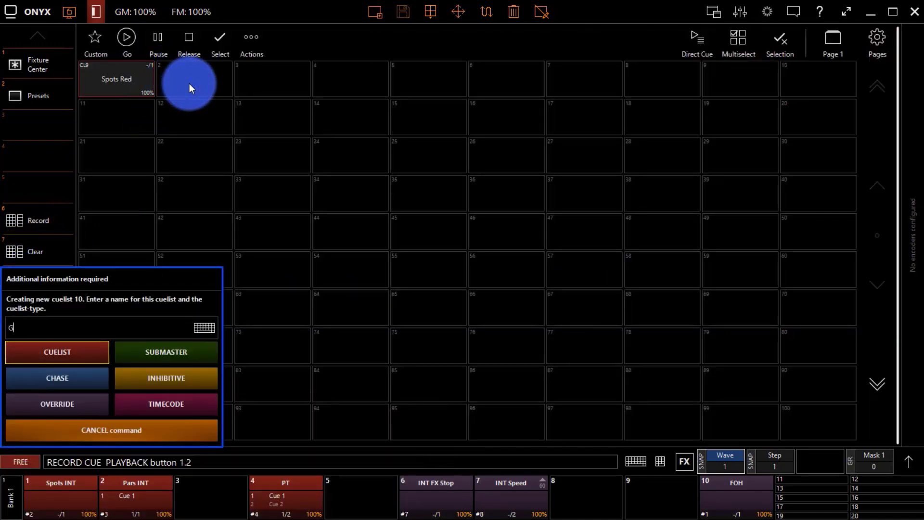
{"action": "type", "text": "reen"}
{"action": "key", "text": "Return"}
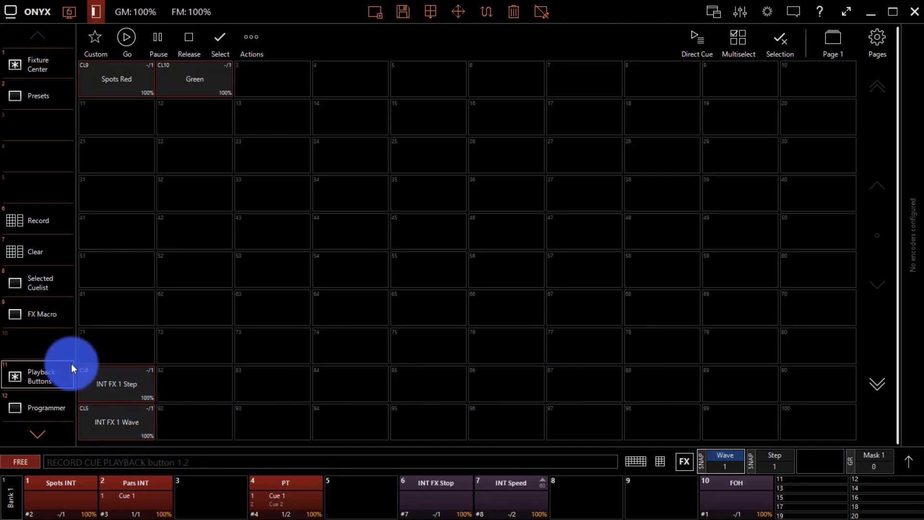
- Switch the playback faders to Bank 2 and clear the programmer in the Programmer view
{"action": "left_click_drag", "start_coordinate": [377, 493], "coordinate": [241, 517]}
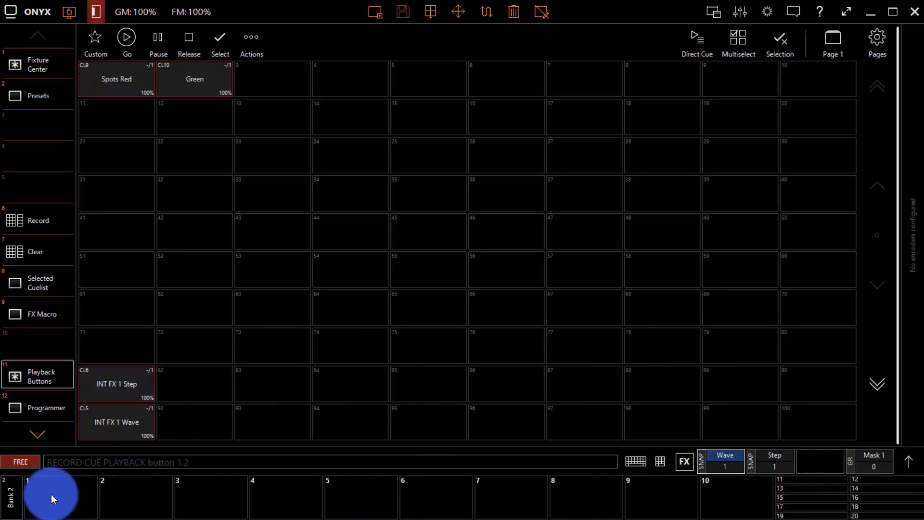
{"action": "left_click", "coordinate": [46, 499]}
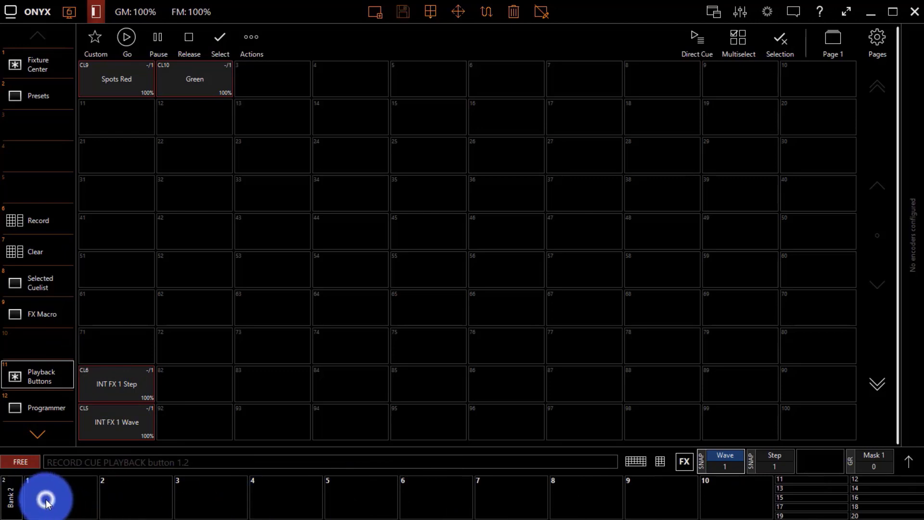
{"action": "left_click", "coordinate": [40, 414]}
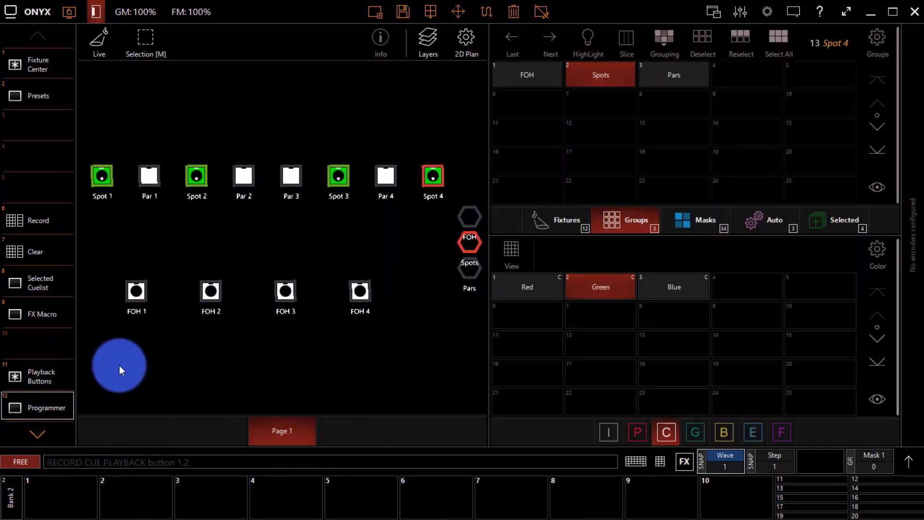
{"action": "left_click", "coordinate": [19, 249]}
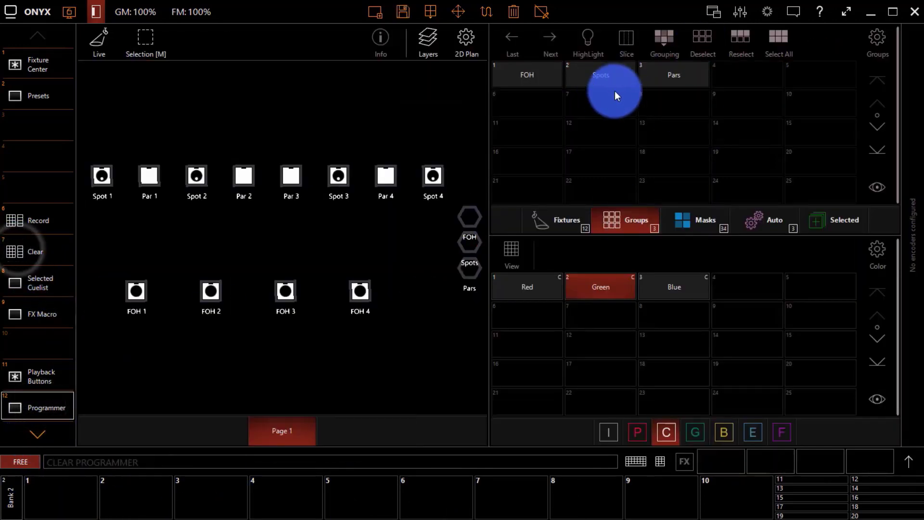
- Apply the Blue color preset to the Pars group and record it to Bank 2 fader 1 as a cuelist named BLUE
{"action": "left_click", "coordinate": [687, 71]}
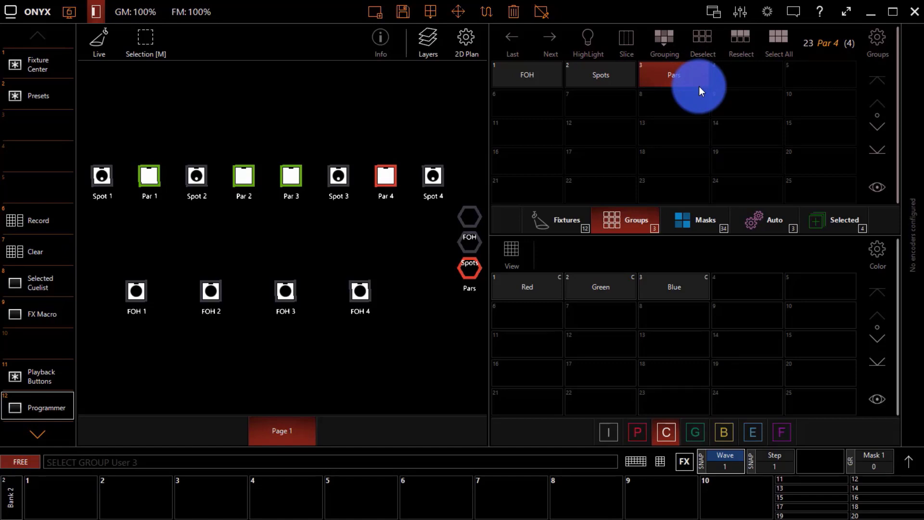
{"action": "left_click", "coordinate": [664, 284]}
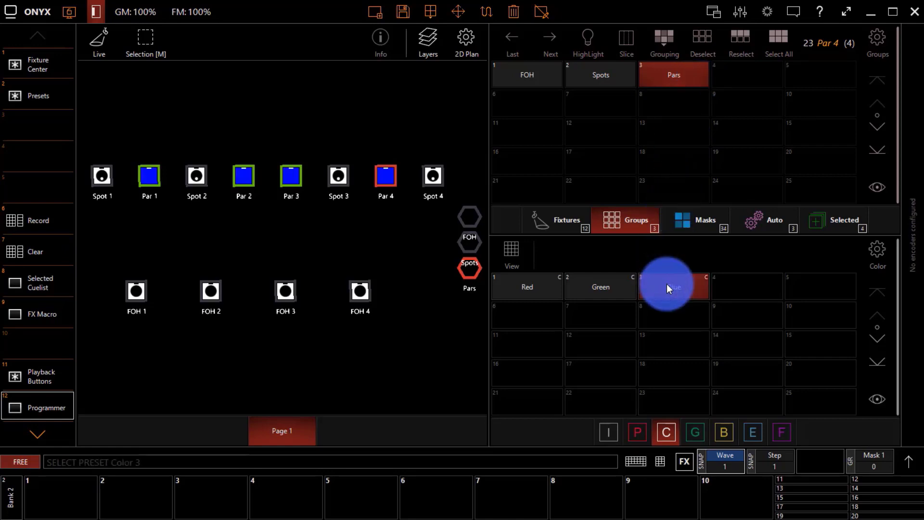
{"action": "left_click", "coordinate": [27, 220]}
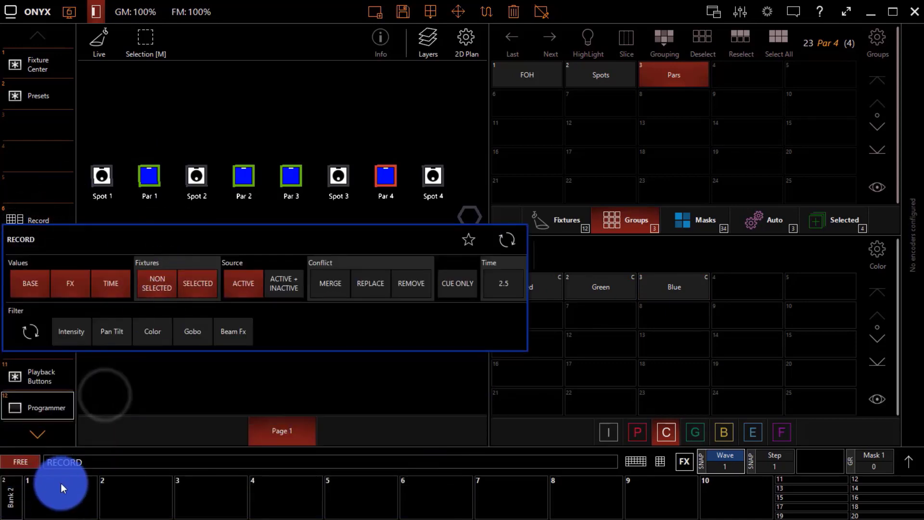
{"action": "left_click", "coordinate": [61, 500]}
{"action": "type", "text": "Bl"}
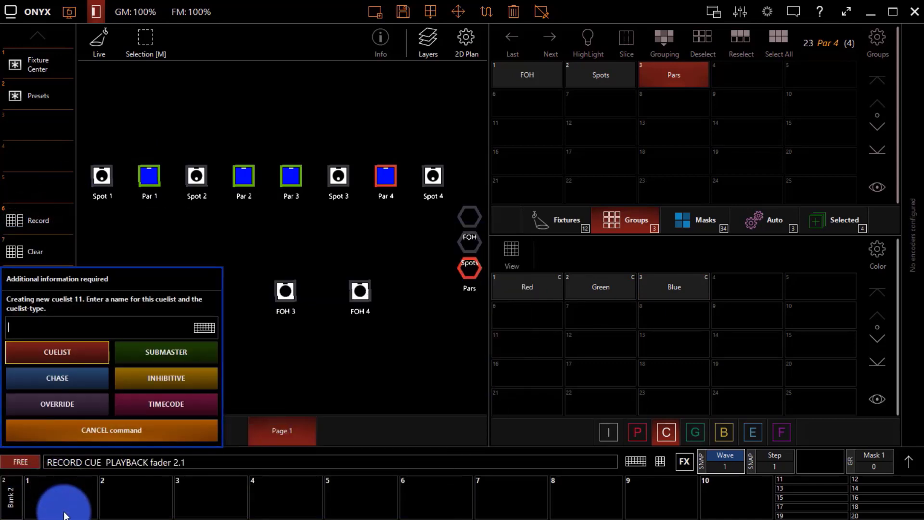
{"action": "type", "text": "ue"}
{"action": "key", "text": "BackSpace"}
{"action": "key", "text": "BackSpace"}
{"action": "key", "text": "BackSpace"}
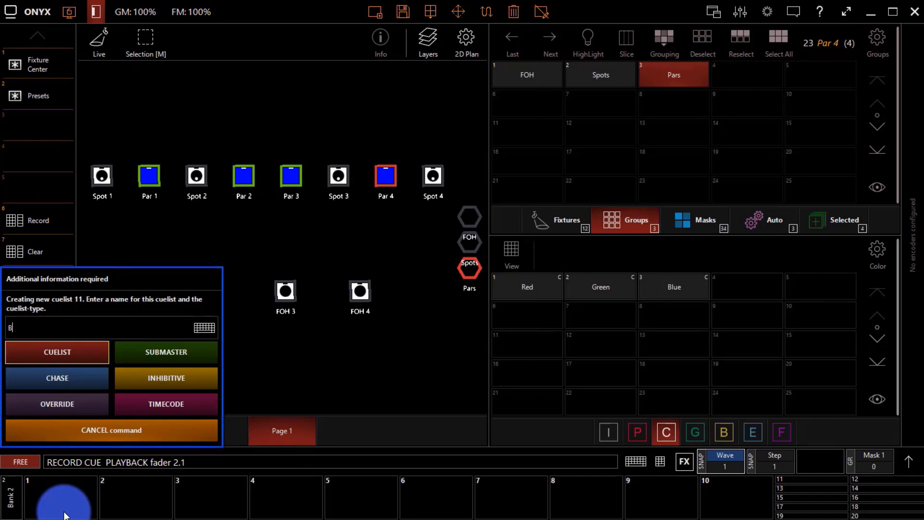
{"action": "type", "text": "LUE"}
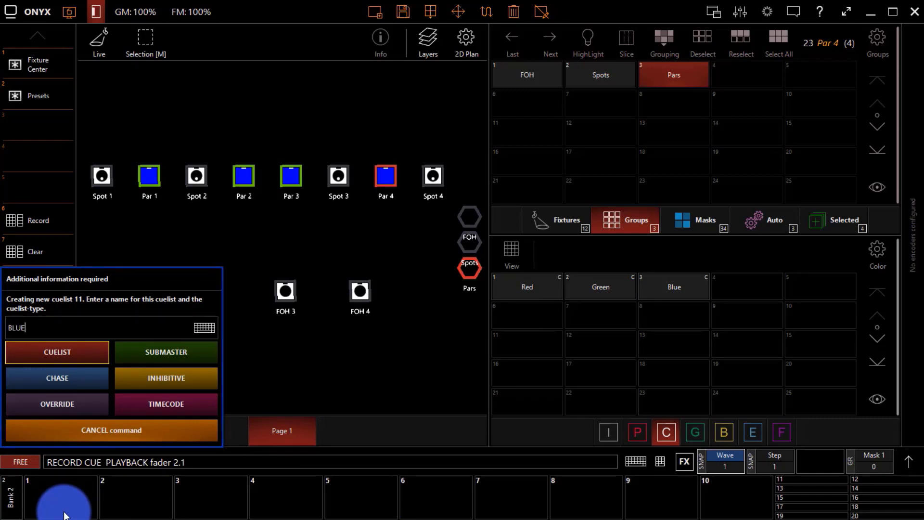
{"action": "key", "text": "Return"}
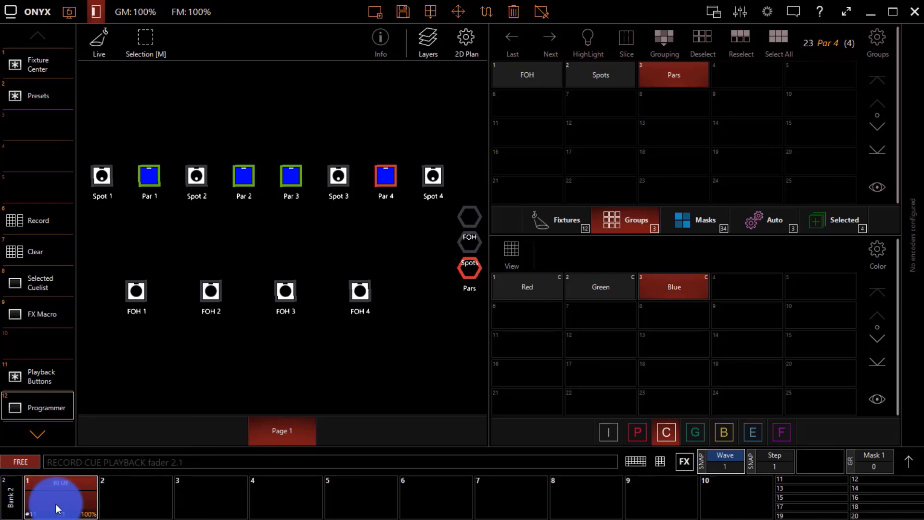
- Switch the BLUE cuelist to Override mode and set its flash button to GO on down and RELEASE on up
{"action": "right_click", "coordinate": [57, 503]}
{"action": "left_click", "coordinate": [41, 156]}
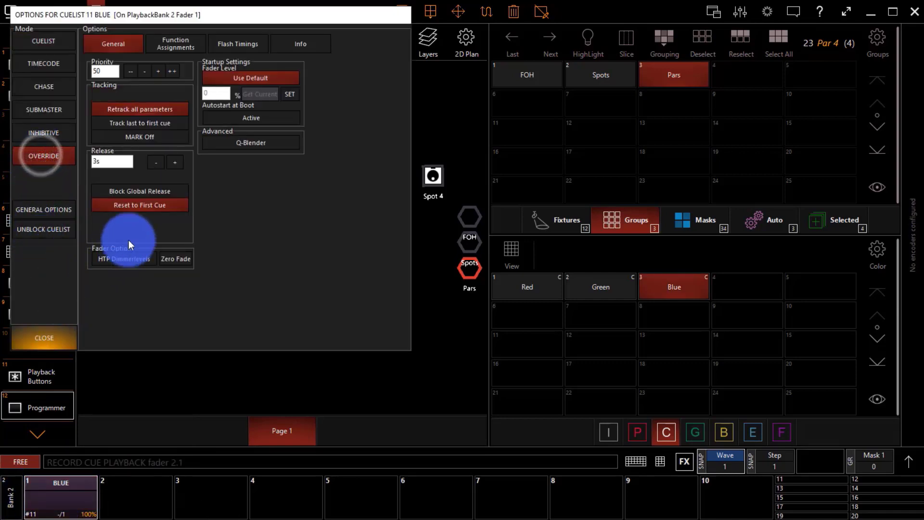
{"action": "left_click", "coordinate": [170, 37]}
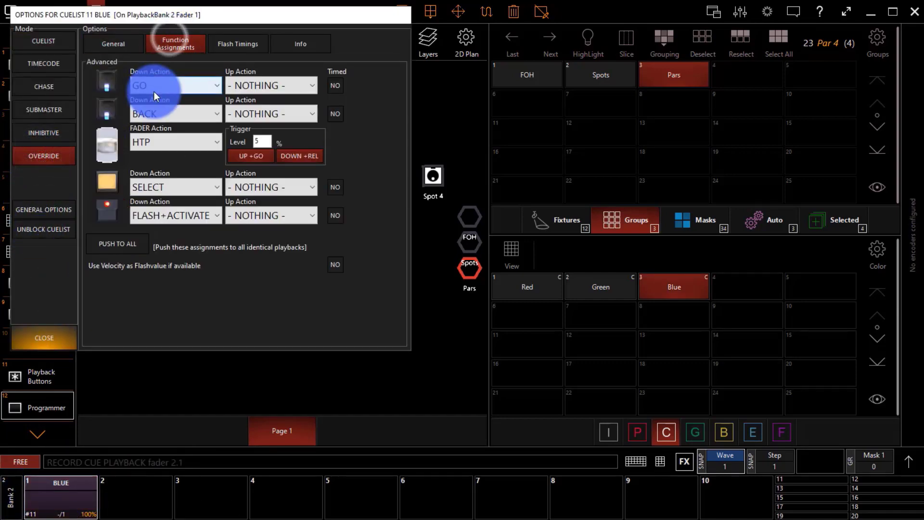
{"action": "left_click", "coordinate": [139, 224]}
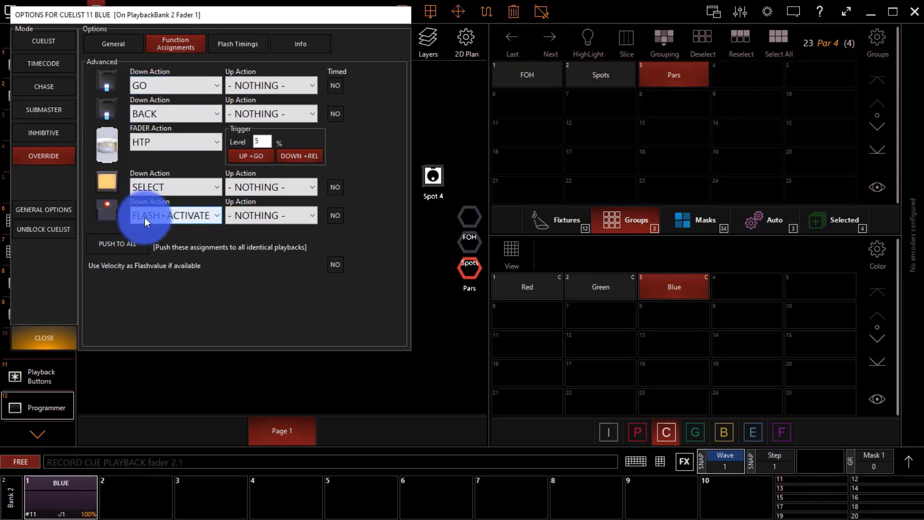
{"action": "left_click", "coordinate": [144, 218]}
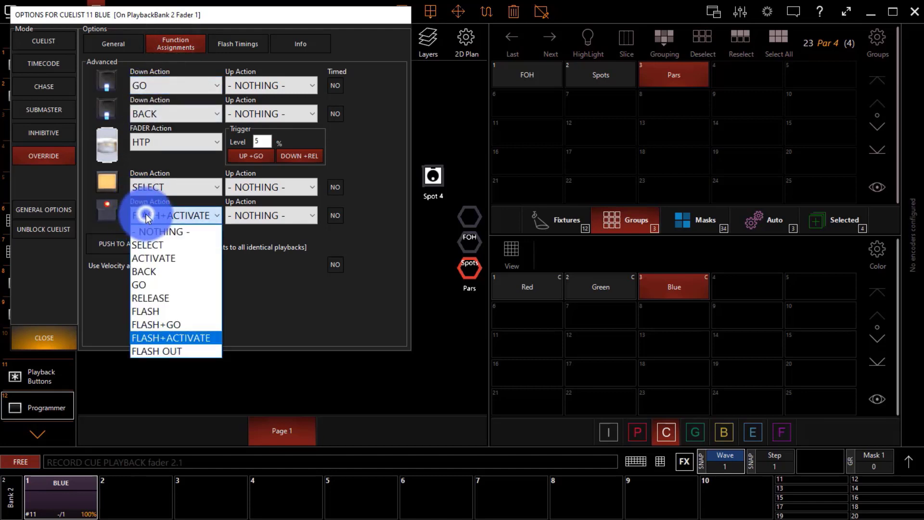
{"action": "left_click", "coordinate": [144, 284]}
{"action": "left_click", "coordinate": [234, 213]}
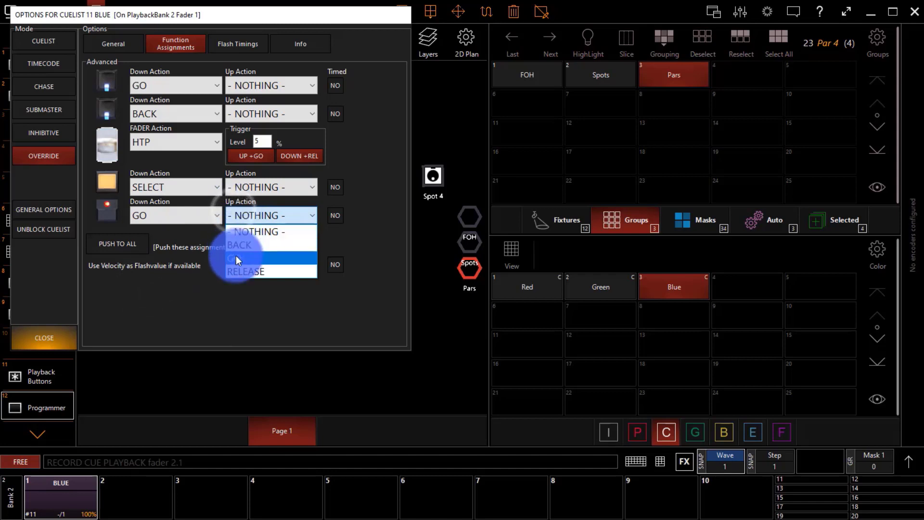
{"action": "left_click", "coordinate": [237, 257]}
{"action": "left_click", "coordinate": [243, 217]}
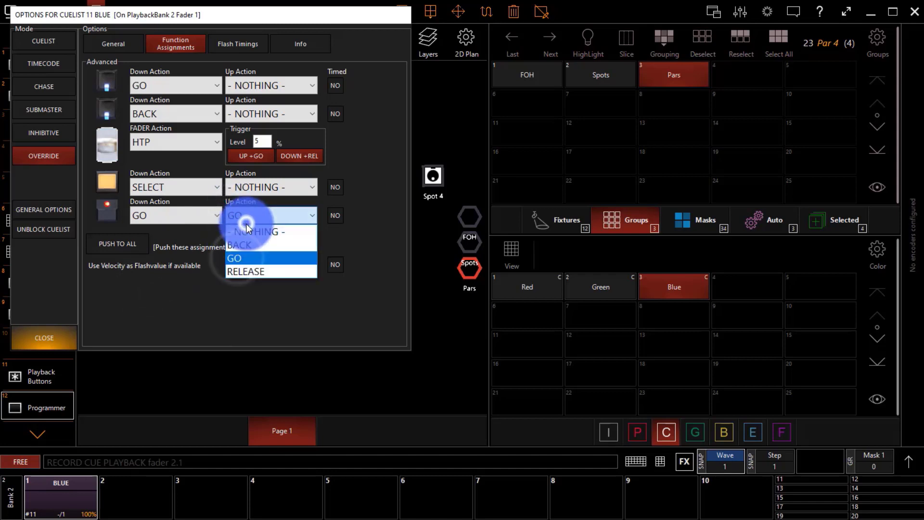
{"action": "left_click", "coordinate": [242, 267]}
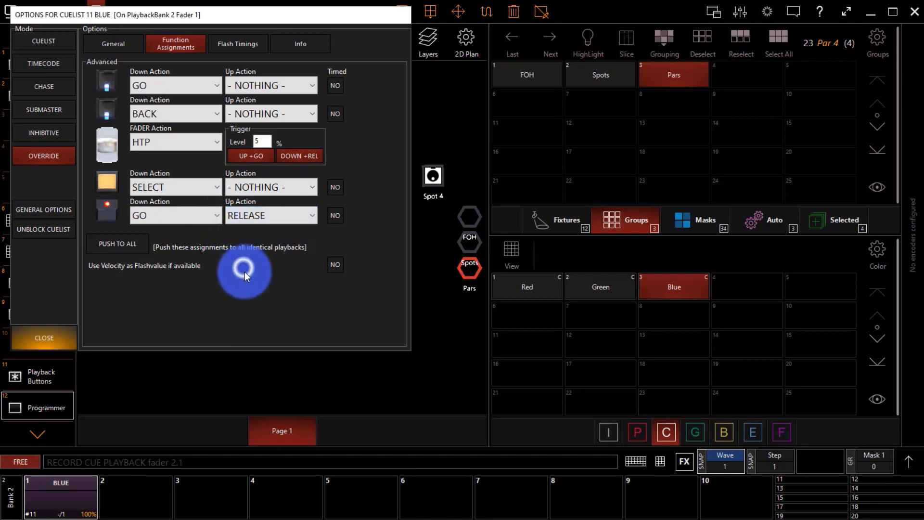
- Set the BLUE cuelist's second playback button to RELEASE as its down action and close the cuelist options
{"action": "left_click", "coordinate": [144, 113]}
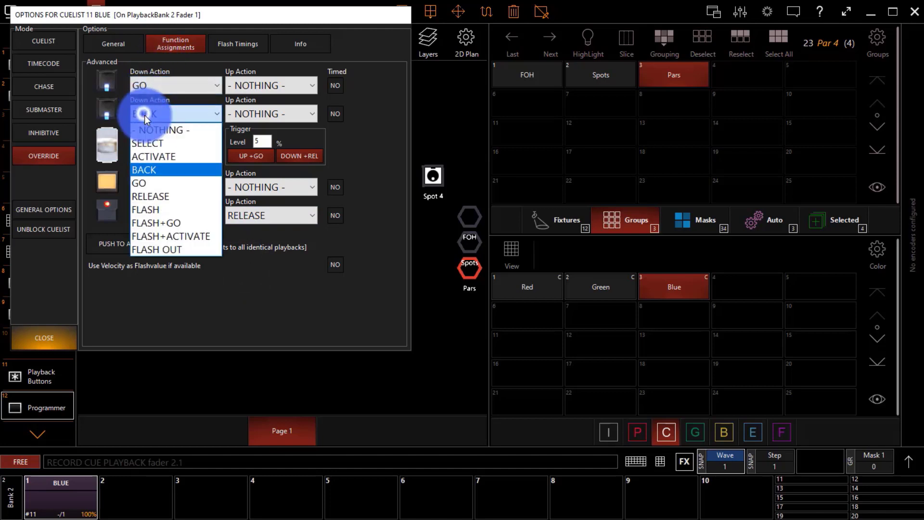
{"action": "left_click", "coordinate": [155, 193]}
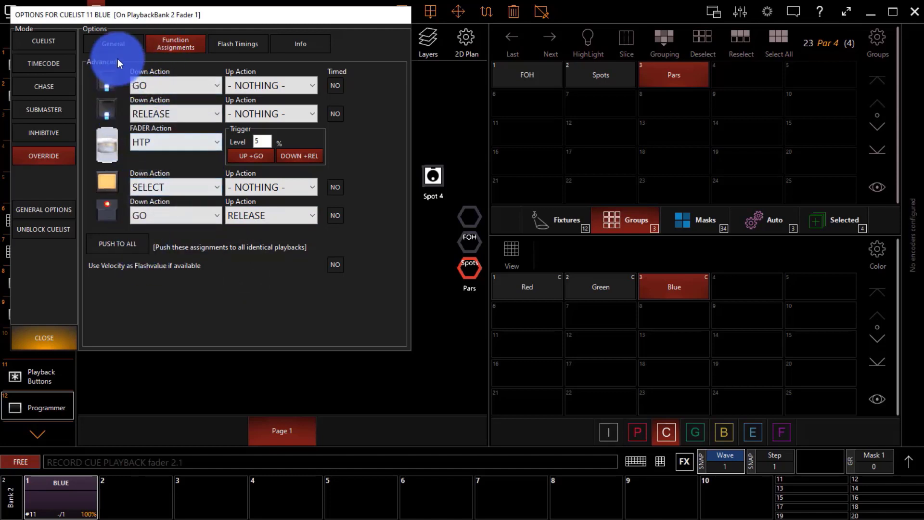
{"action": "left_click", "coordinate": [116, 44]}
{"action": "left_click", "coordinate": [51, 342]}
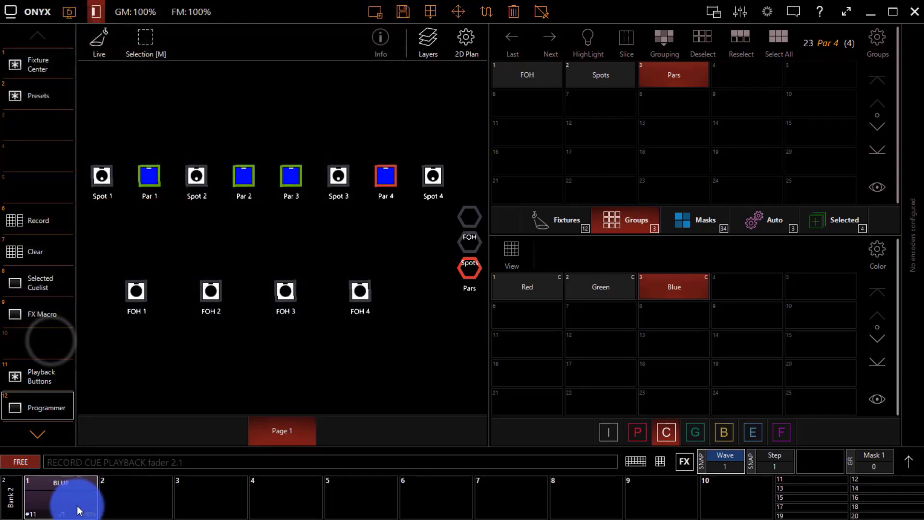
- Clear the programmer and test the BLUE override by repeatedly firing and releasing it with its flash button
{"action": "left_click", "coordinate": [28, 248]}
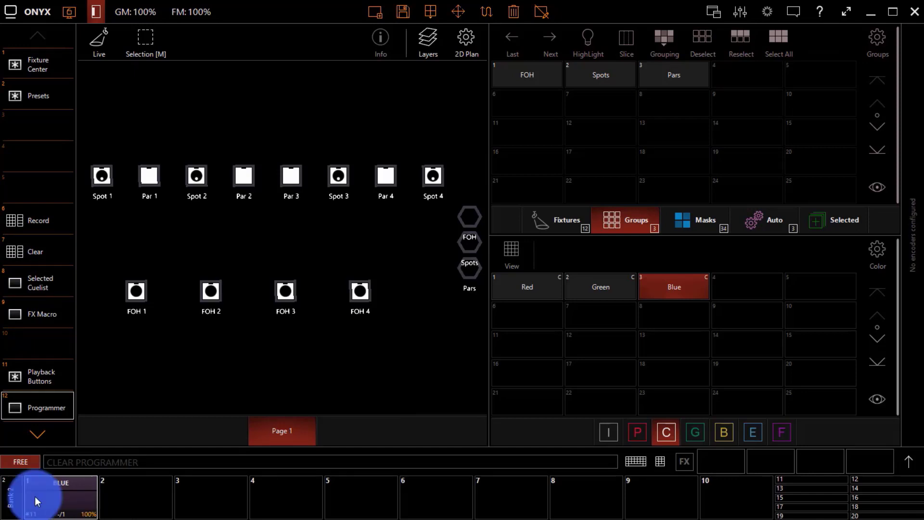
{"action": "left_click", "coordinate": [55, 496]}
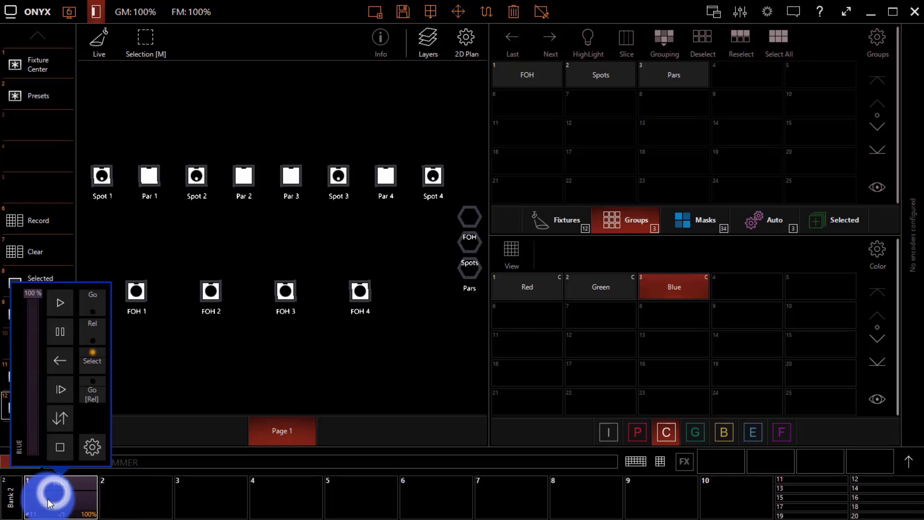
{"action": "left_click", "coordinate": [96, 395]}
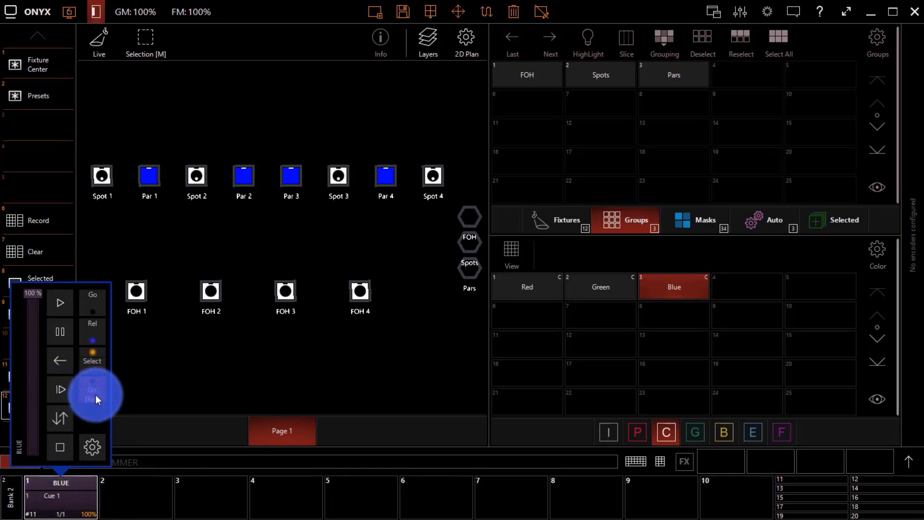
{"action": "left_click", "coordinate": [95, 395]}
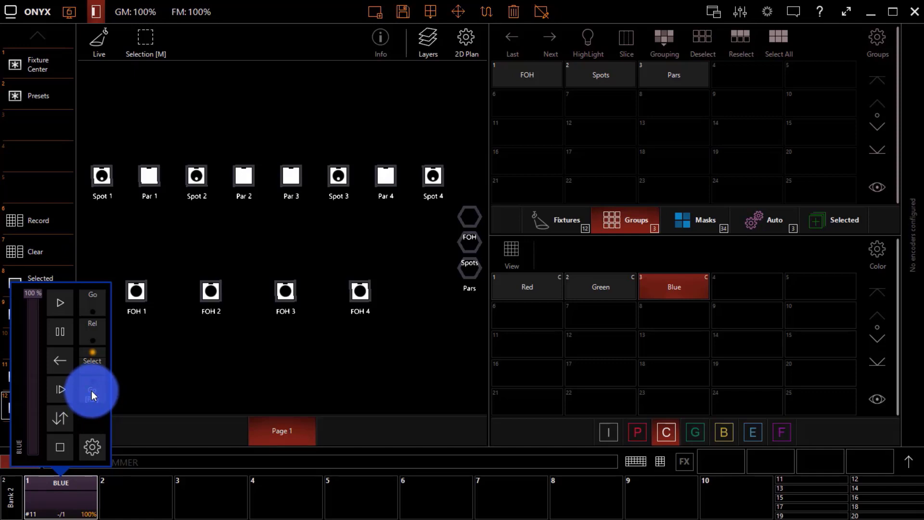
{"action": "left_click", "coordinate": [91, 391]}
{"action": "left_click", "coordinate": [92, 391]}
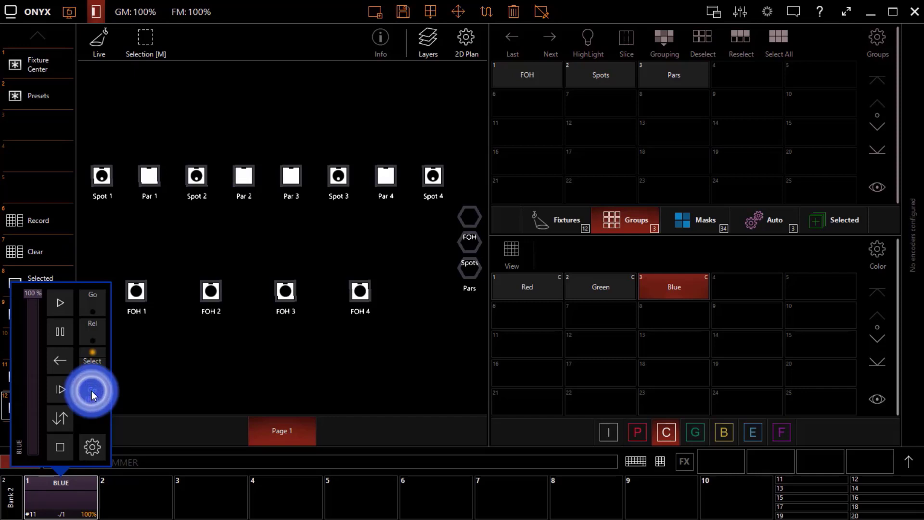
{"action": "left_click", "coordinate": [91, 390]}
{"action": "left_click", "coordinate": [91, 391]}
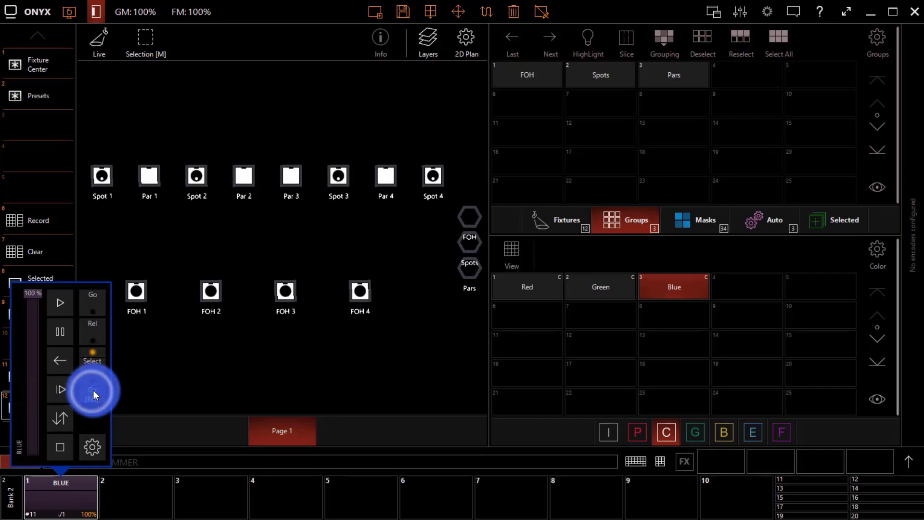
- Switch the playback faders to Bank 1 and try the INT FX Stop override with its flash button
{"action": "left_click", "coordinate": [94, 509]}
{"action": "left_click_drag", "start_coordinate": [94, 508], "coordinate": [412, 497]}
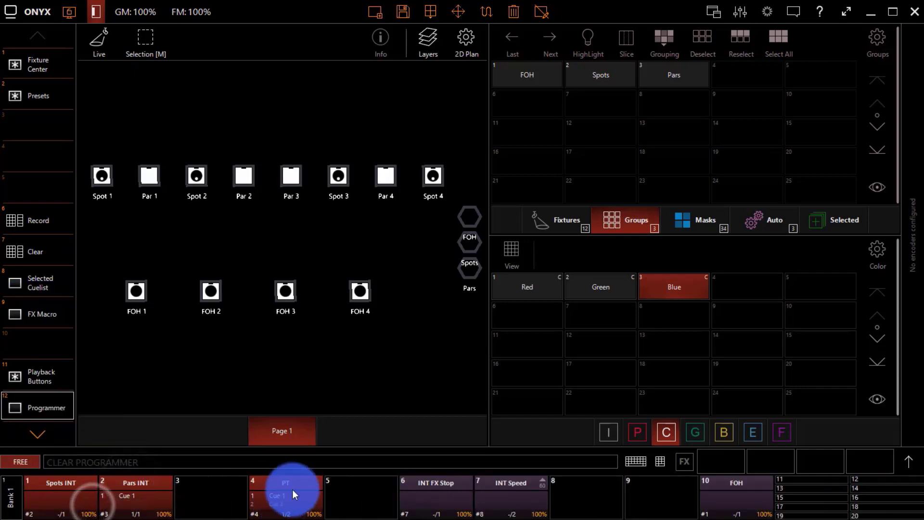
{"action": "left_click", "coordinate": [423, 493]}
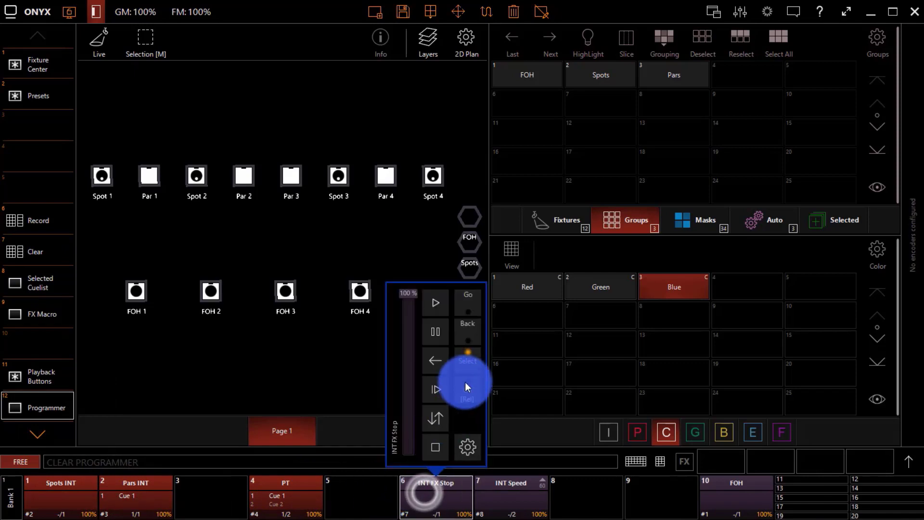
{"action": "left_click", "coordinate": [466, 390]}
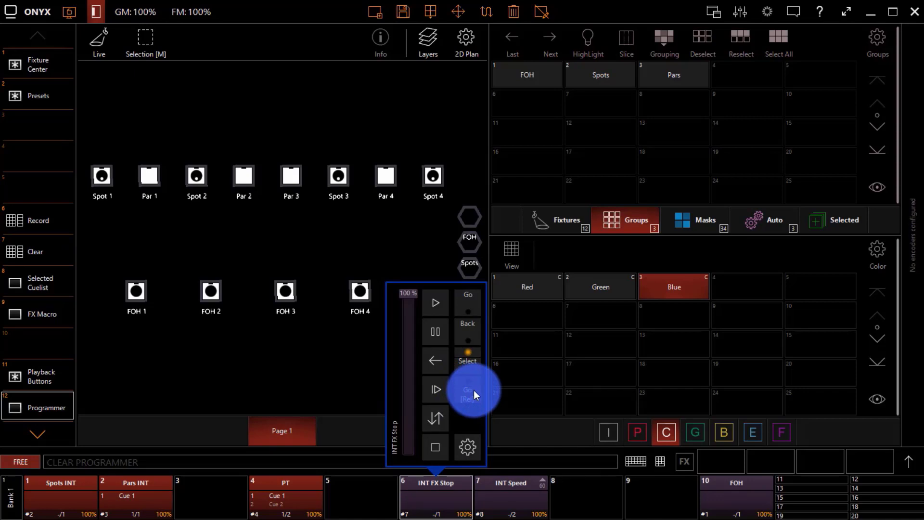
{"action": "left_click", "coordinate": [308, 348]}
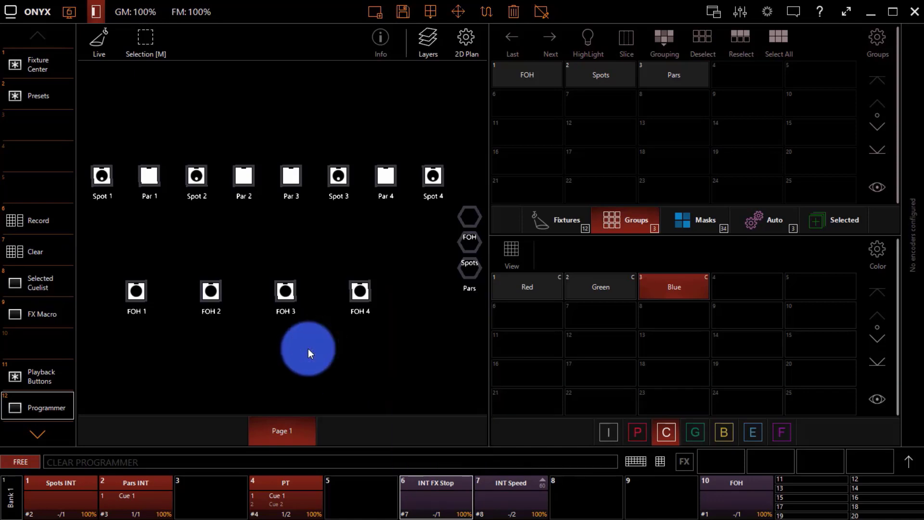